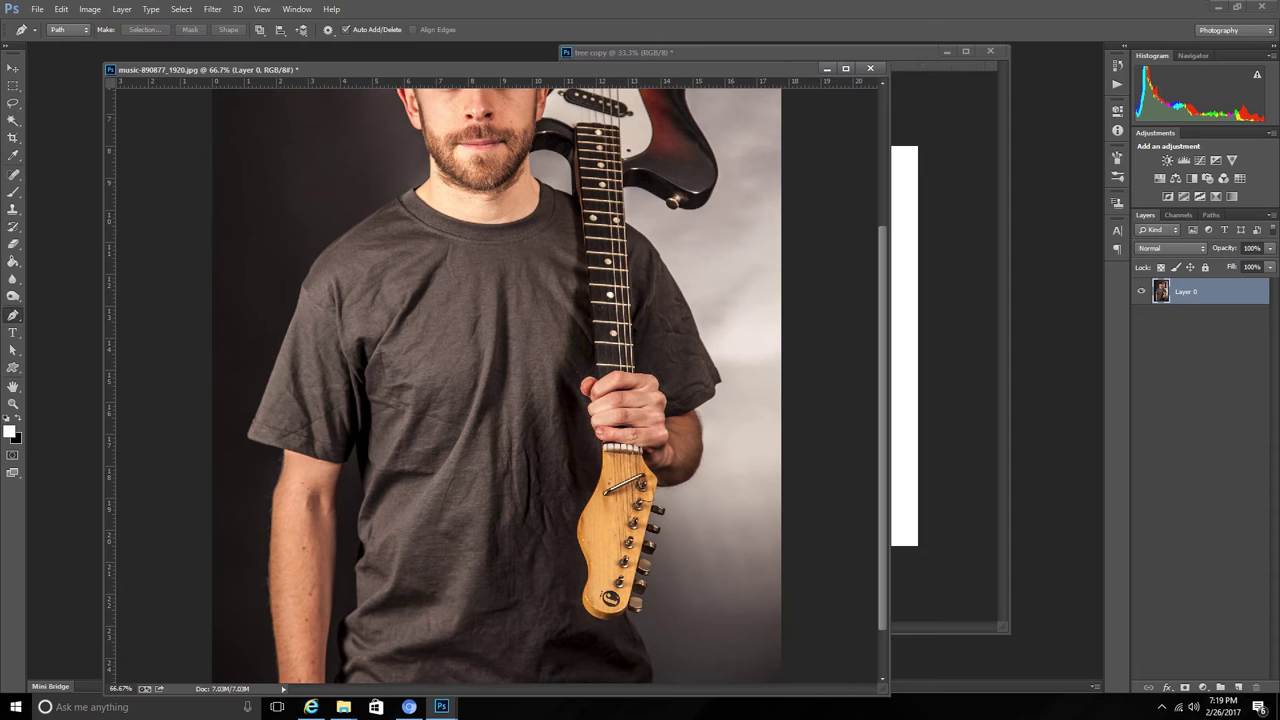
# - Scroll down the guitarist photo and zoom in to 200% on the shirt
pyautogui.scroll(-2, 497, 386)
pyautogui.scroll(-2, 497, 386)
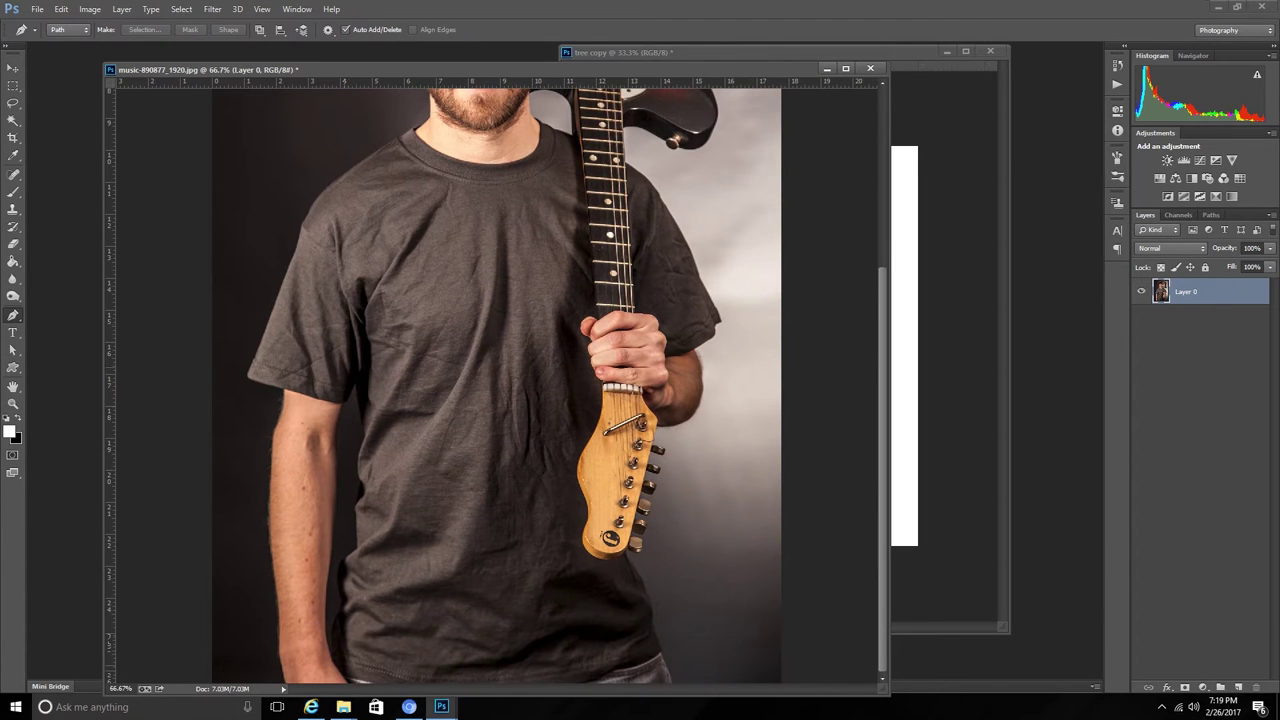
pyautogui.hotkey('ctrl', '+')
pyautogui.hotkey('ctrl', '+')
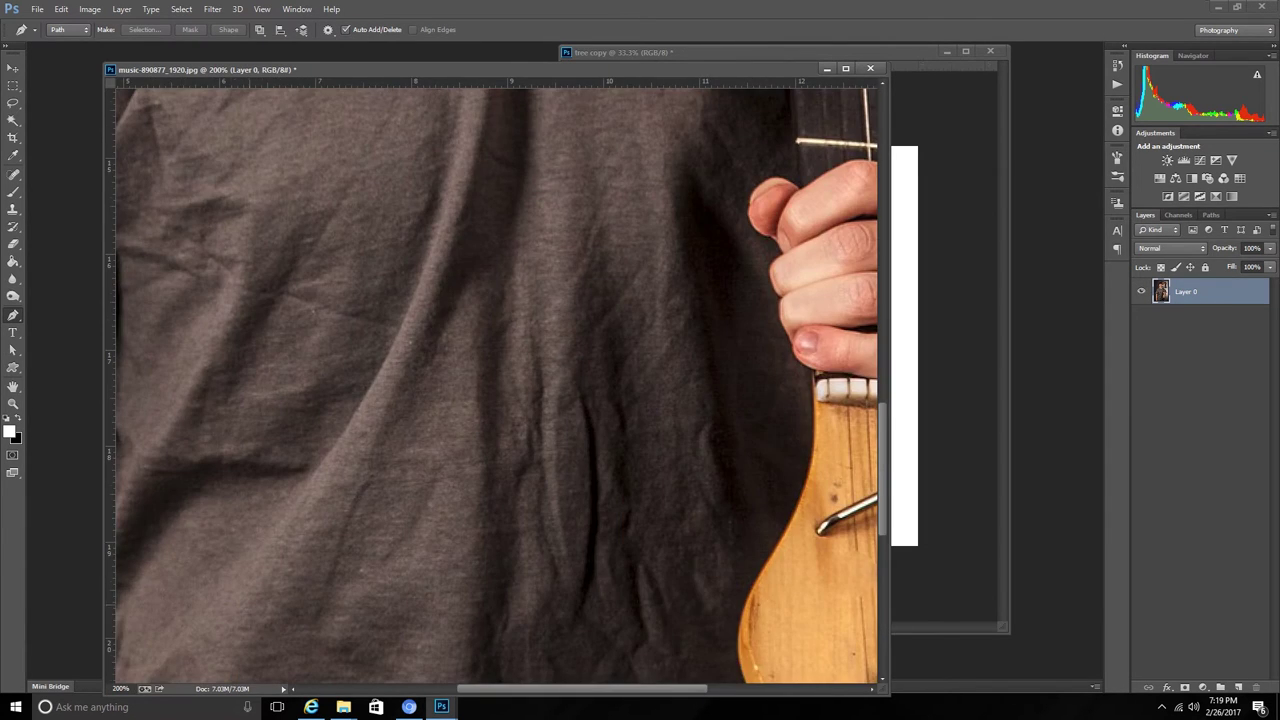
# - Pen-trace the guitar body and fretboard edge, joining back to the starting anchor
pyautogui.hscroll(-10, 497, 386)
pyautogui.scroll(-5, 497, 386)
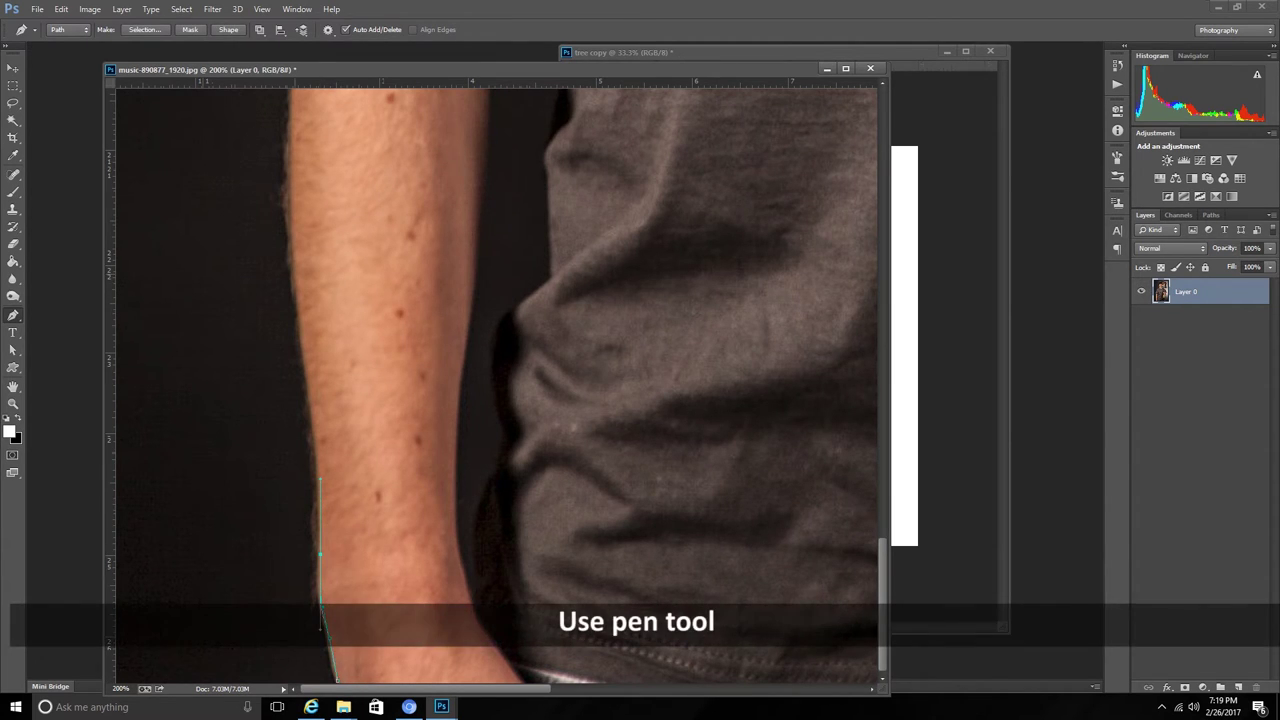
pyautogui.scroll(3, 497, 386)
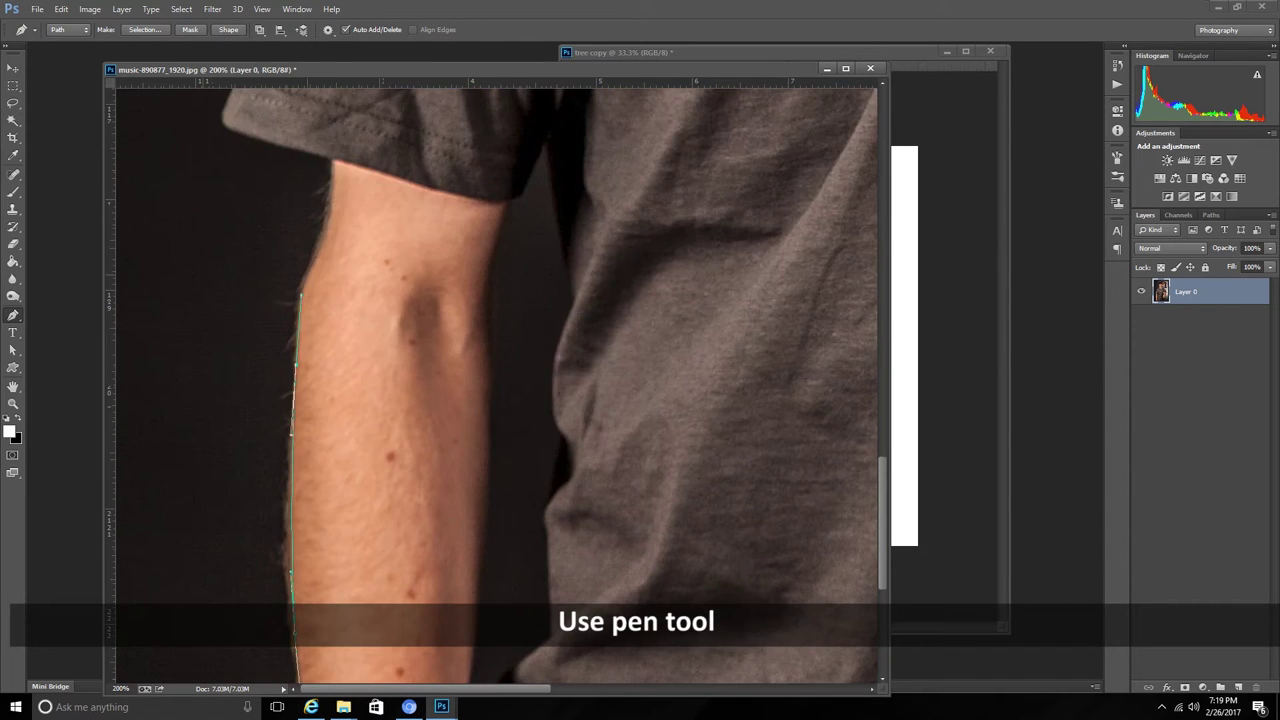
pyautogui.scroll(3, 497, 386)
pyautogui.scroll(3, 497, 386)
pyautogui.scroll(3, 497, 386)
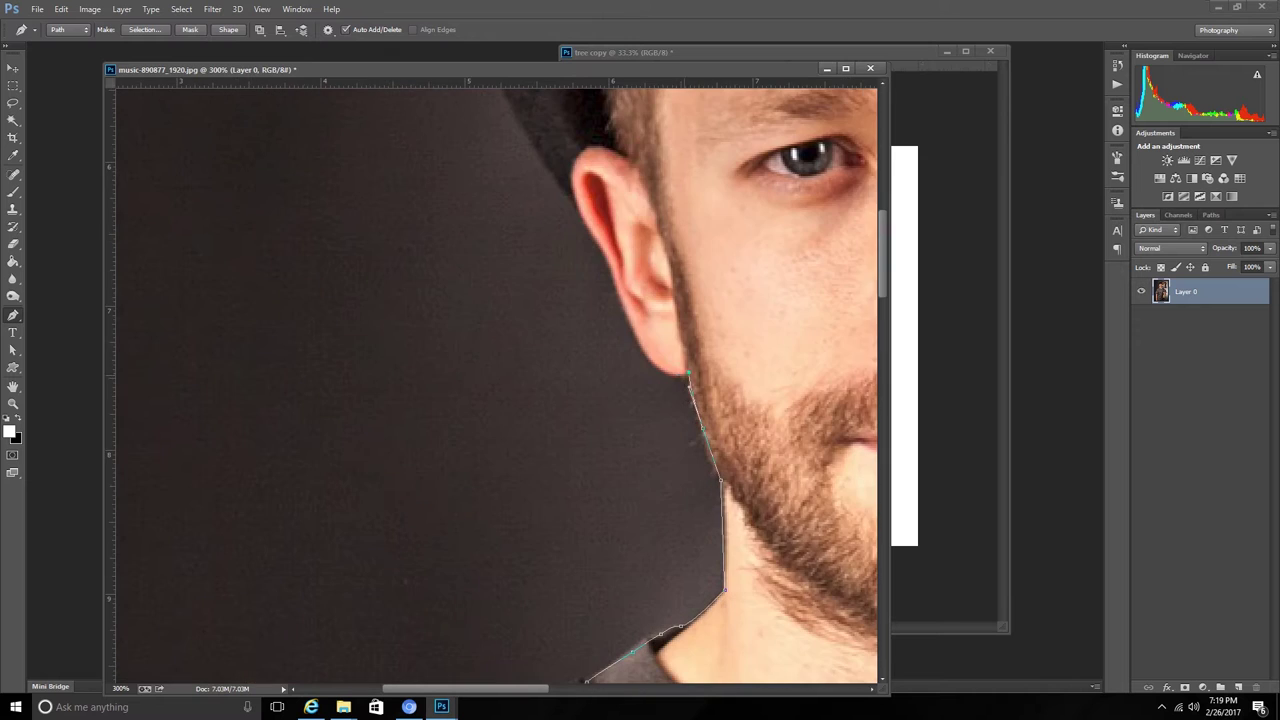
pyautogui.scroll(5, 585, 215)
pyautogui.scroll(4, 495, 385)
pyautogui.hscroll(3, 495, 385)
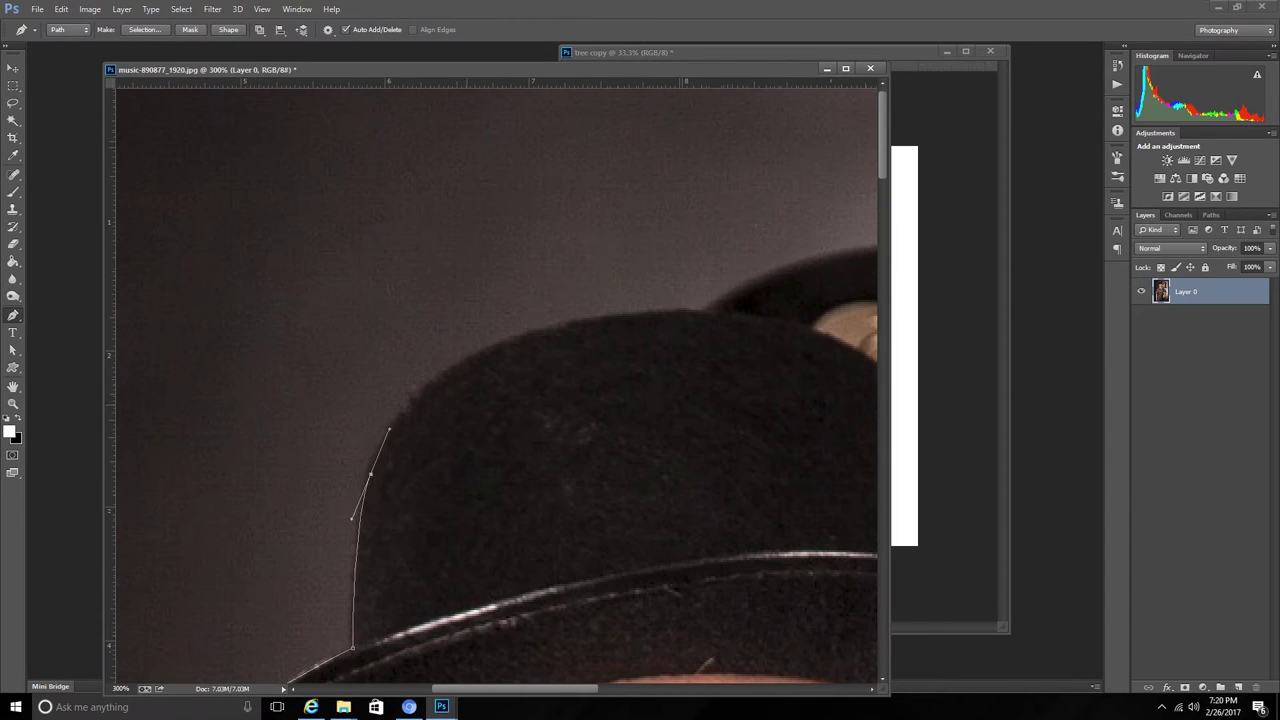
pyautogui.hscroll(3, 700, 311)
pyautogui.hscroll(3, 680, 320)
pyautogui.hscroll(3, 660, 330)
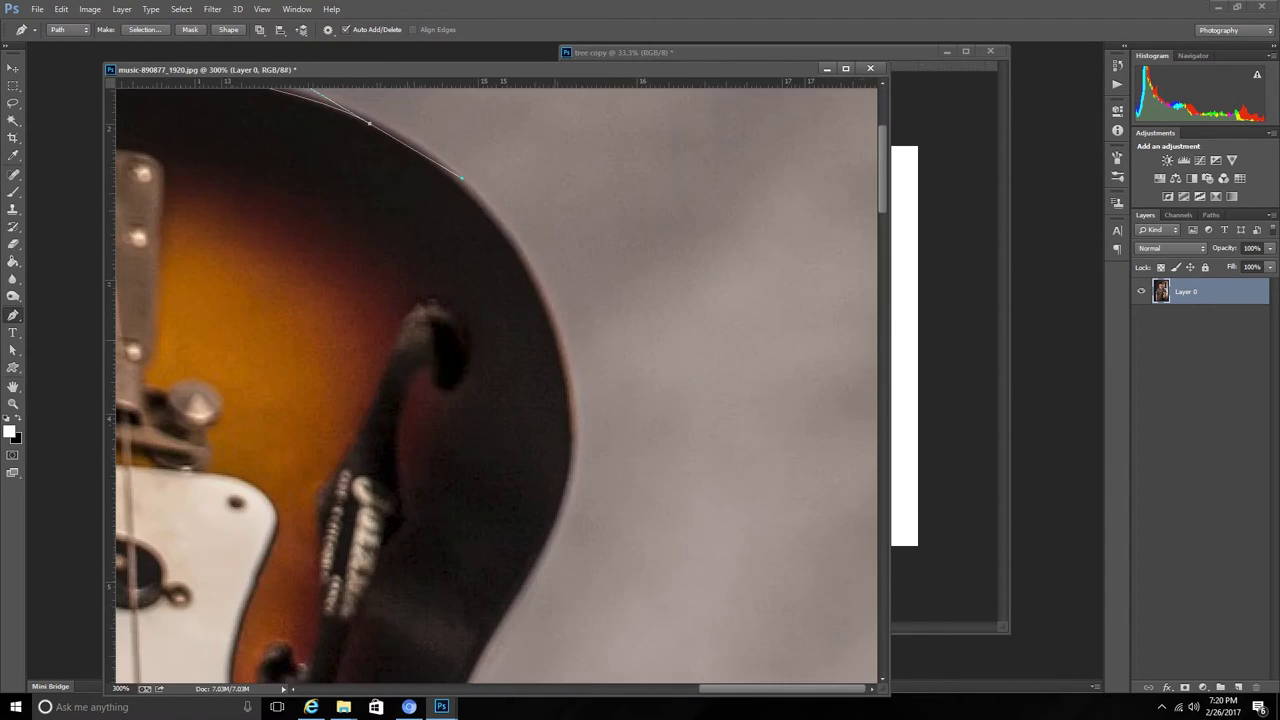
pyautogui.hscroll(3, 625, 342)
pyautogui.scroll(-5, 625, 342)
pyautogui.moveTo(460, 325); pyautogui.dragTo(460, 358)
pyautogui.scroll(-5, 495, 385)
pyautogui.moveTo(587, 455); pyautogui.dragTo(578, 475)
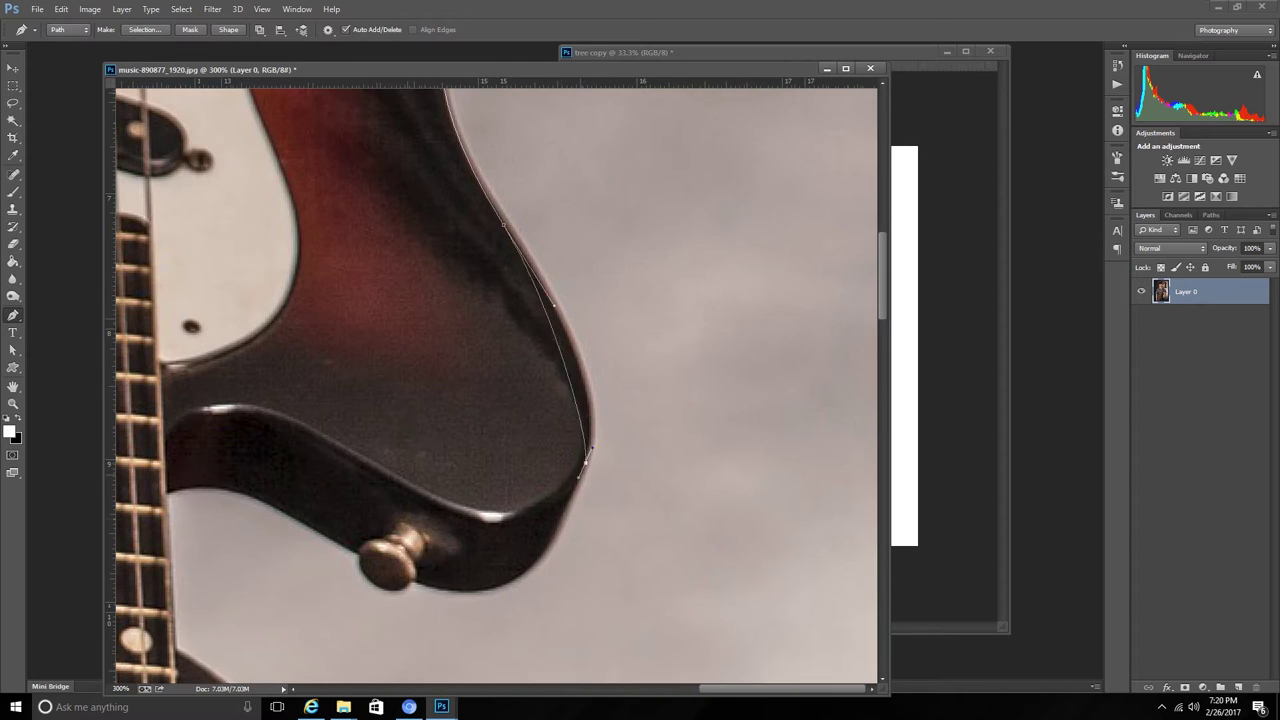
pyautogui.scroll(-3, 497, 386)
pyautogui.hscroll(-2, 497, 386)
pyautogui.click(270, 471)
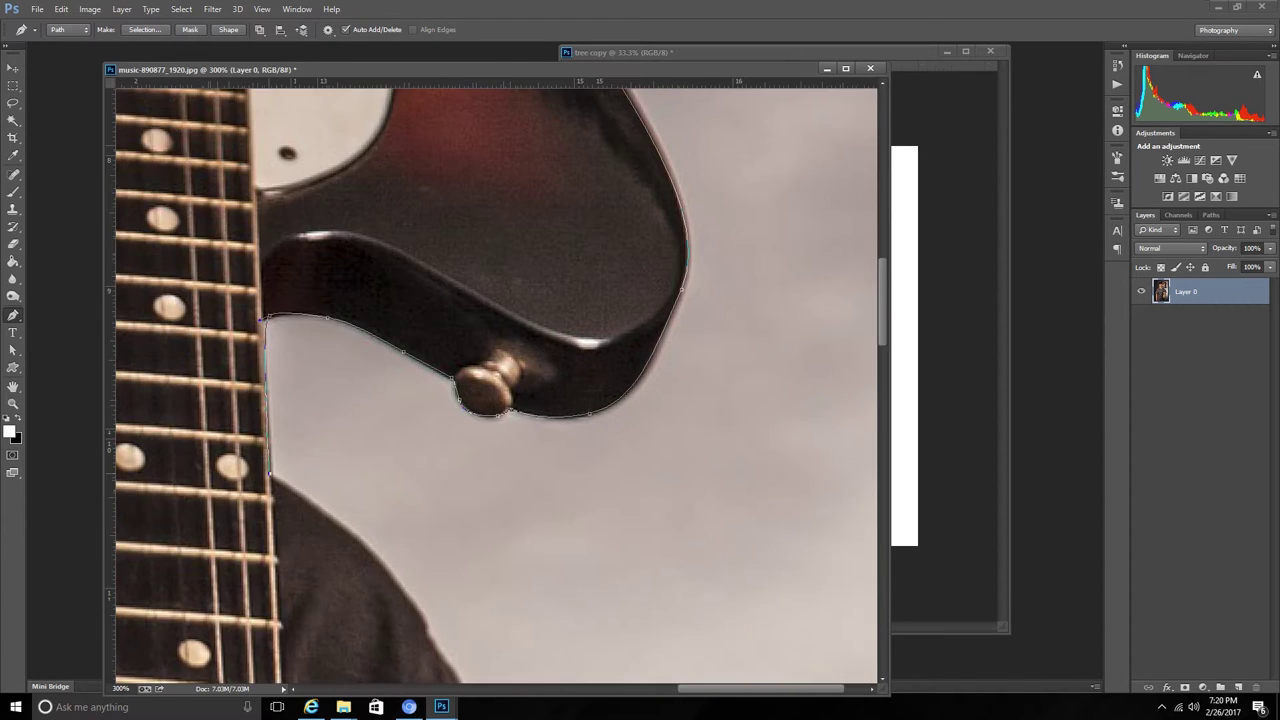
pyautogui.click(262, 318)
# - Continue the path with anchors along the sleeve and arm edges
pyautogui.scroll(-3, 262, 318)
pyautogui.hscroll(2, 262, 318)
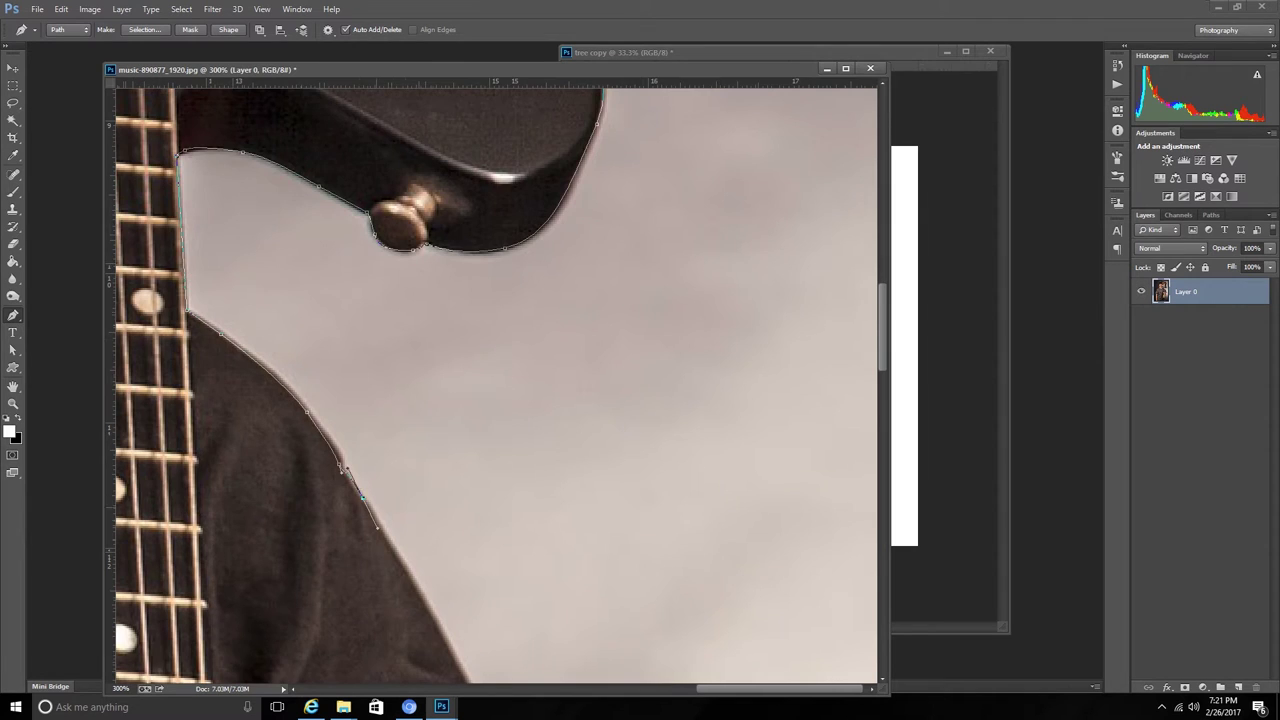
pyautogui.scroll(-3, 377, 527)
pyautogui.scroll(-3, 450, 500)
pyautogui.click(560, 520)
pyautogui.scroll(-3, 590, 590)
pyautogui.scroll(-3, 560, 540)
pyautogui.moveTo(537, 478); pyautogui.dragTo(538, 512)
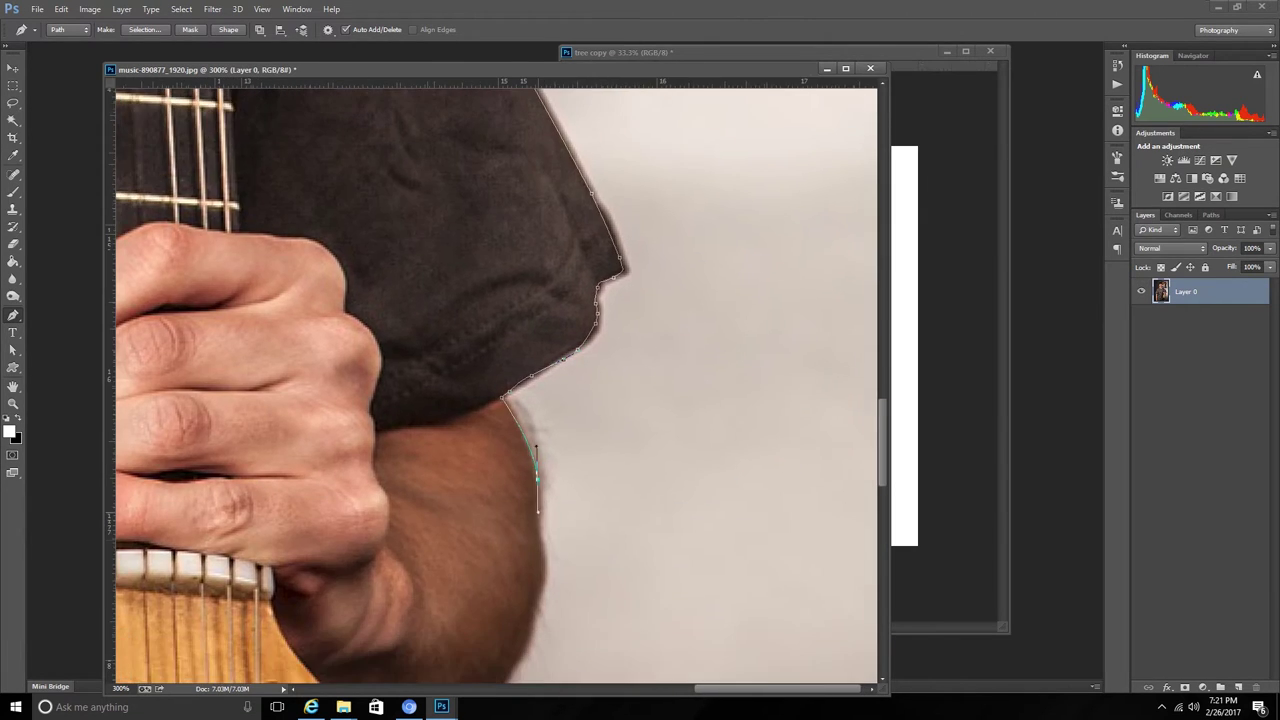
pyautogui.click(543, 565)
pyautogui.scroll(-3, 543, 565)
pyautogui.hscroll(-1, 543, 565)
pyautogui.click(587, 458)
pyautogui.scroll(-3, 395, 548)
pyautogui.hscroll(-1, 395, 548)
# - Trace the headstock edge and around the second, third and fourth tuning pegs
pyautogui.click(402, 468)
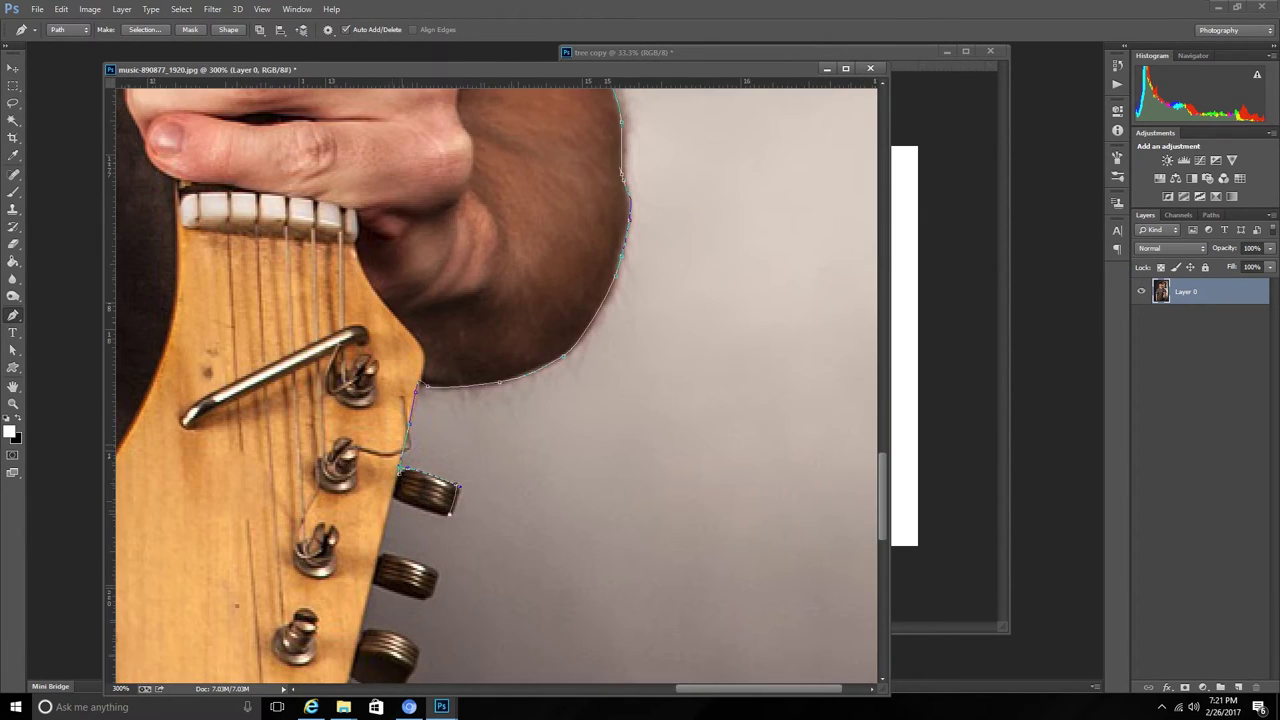
pyautogui.scroll(-1, 396, 490)
pyautogui.hscroll(-1, 396, 490)
pyautogui.click(441, 551)
pyautogui.scroll(-2, 441, 551)
pyautogui.hscroll(-2, 441, 551)
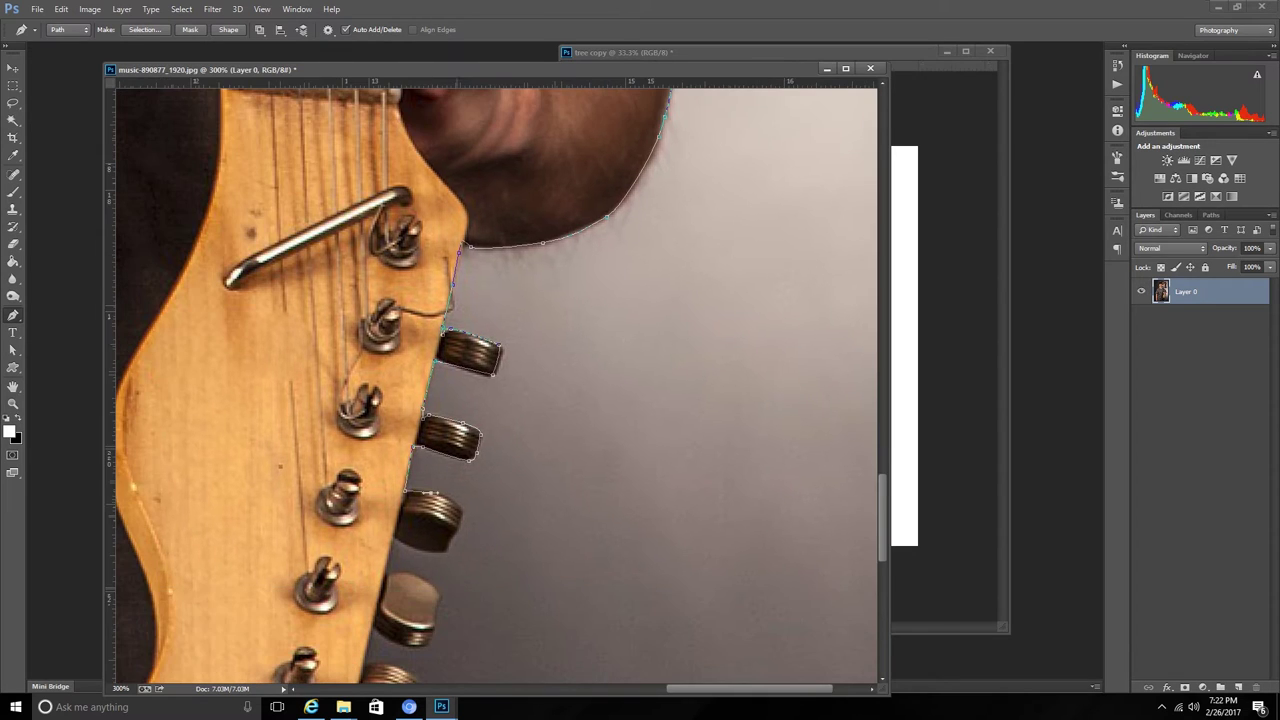
pyautogui.scroll(-2, 418, 476)
pyautogui.hscroll(-1, 418, 476)
pyautogui.click(417, 476)
pyautogui.click(445, 549)
pyautogui.scroll(-2, 445, 549)
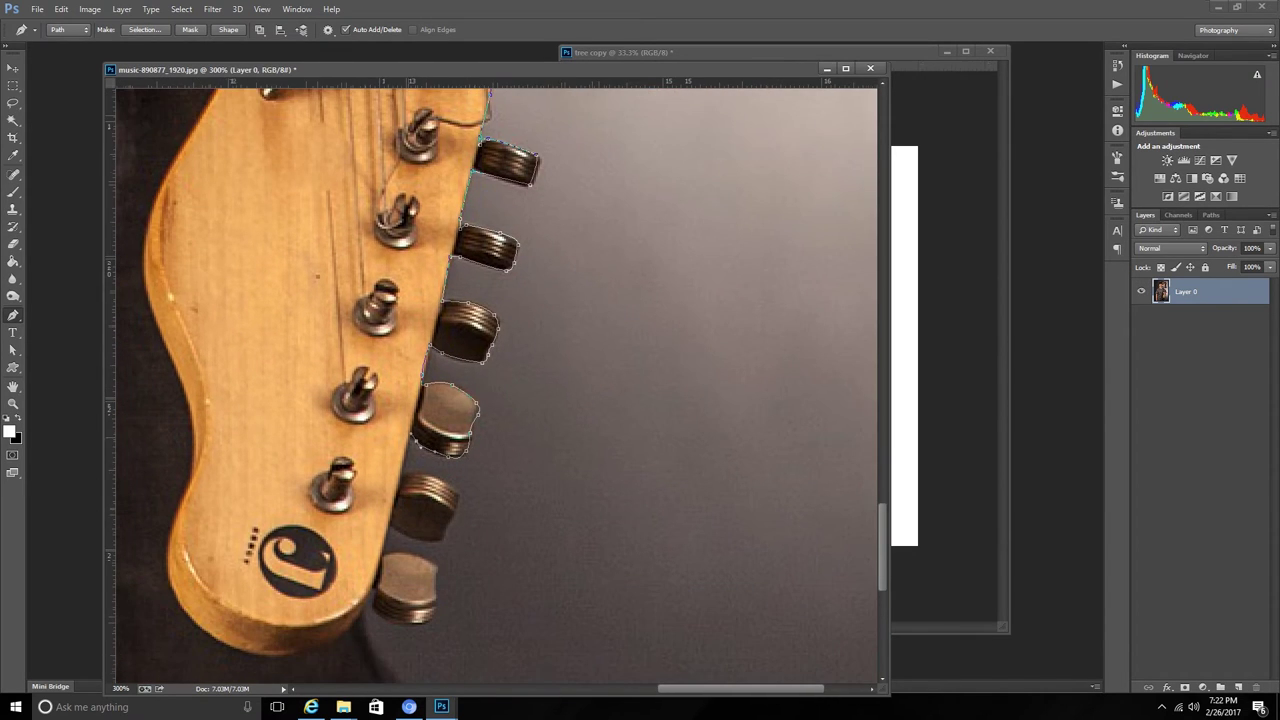
pyautogui.scroll(-2, 400, 520)
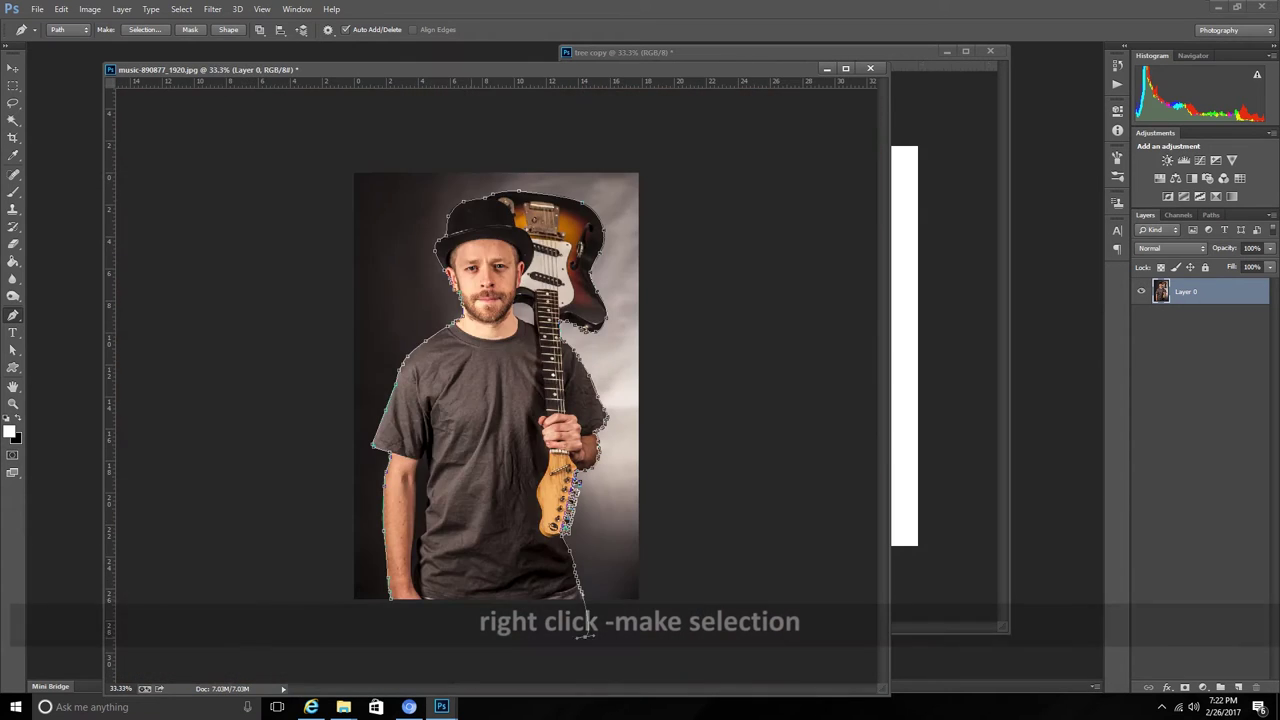
# - Turn the traced path into a selection and add a layer mask to Layer 0
pyautogui.rightClick(384, 172)
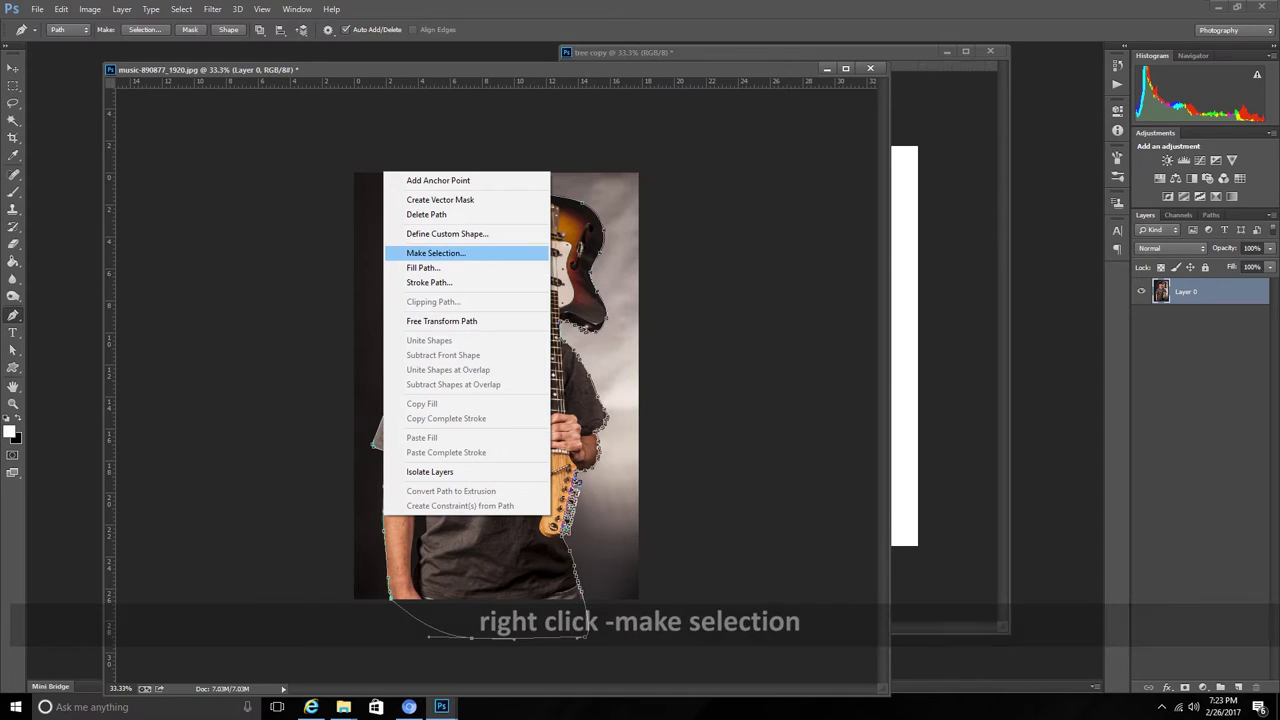
pyautogui.click(435, 253)
pyautogui.click(711, 210)
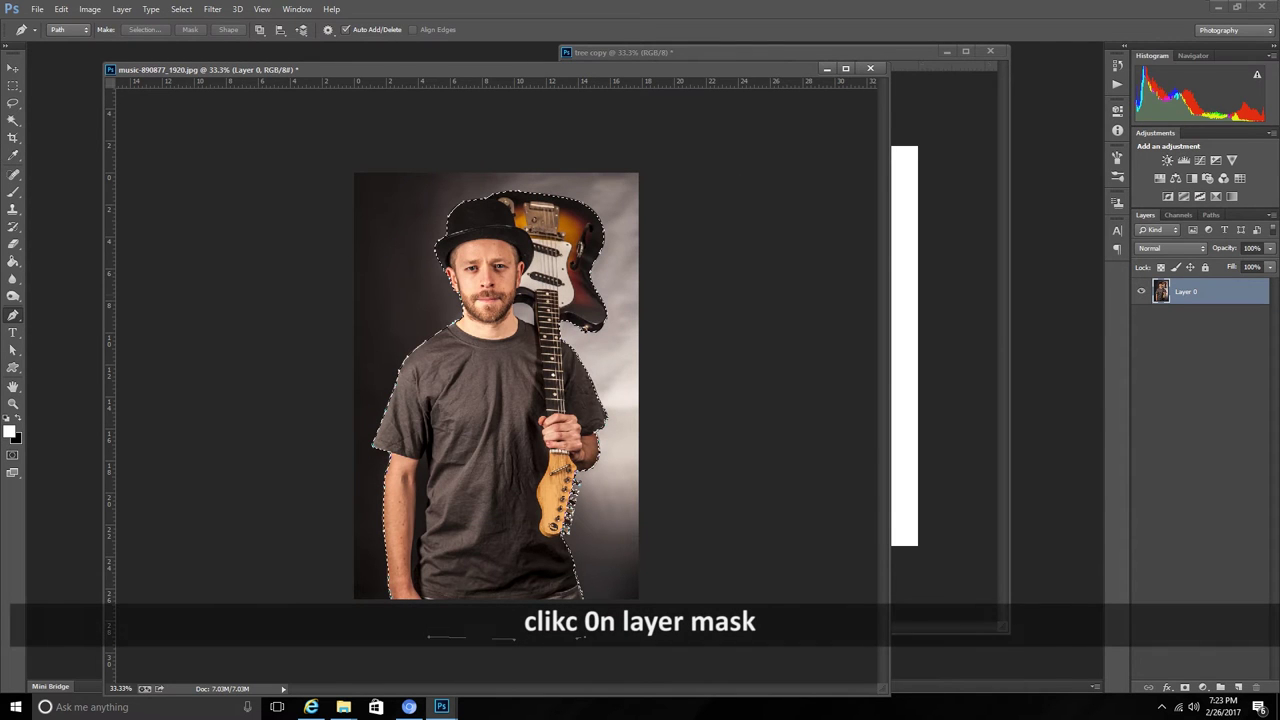
pyautogui.click(1185, 688)
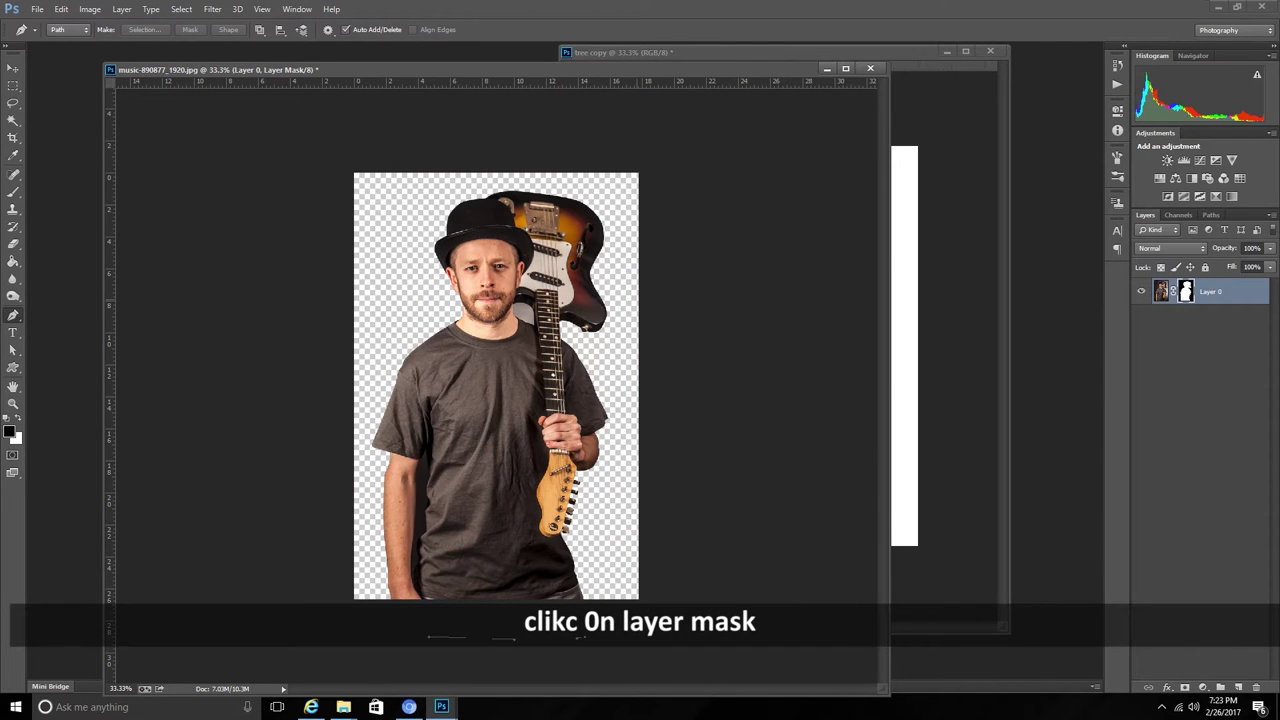
# - Zoom in to inspect the masked torso, then swap foreground and background colours
pyautogui.hotkey('ctrl', '+')
pyautogui.hotkey('ctrl', '+')
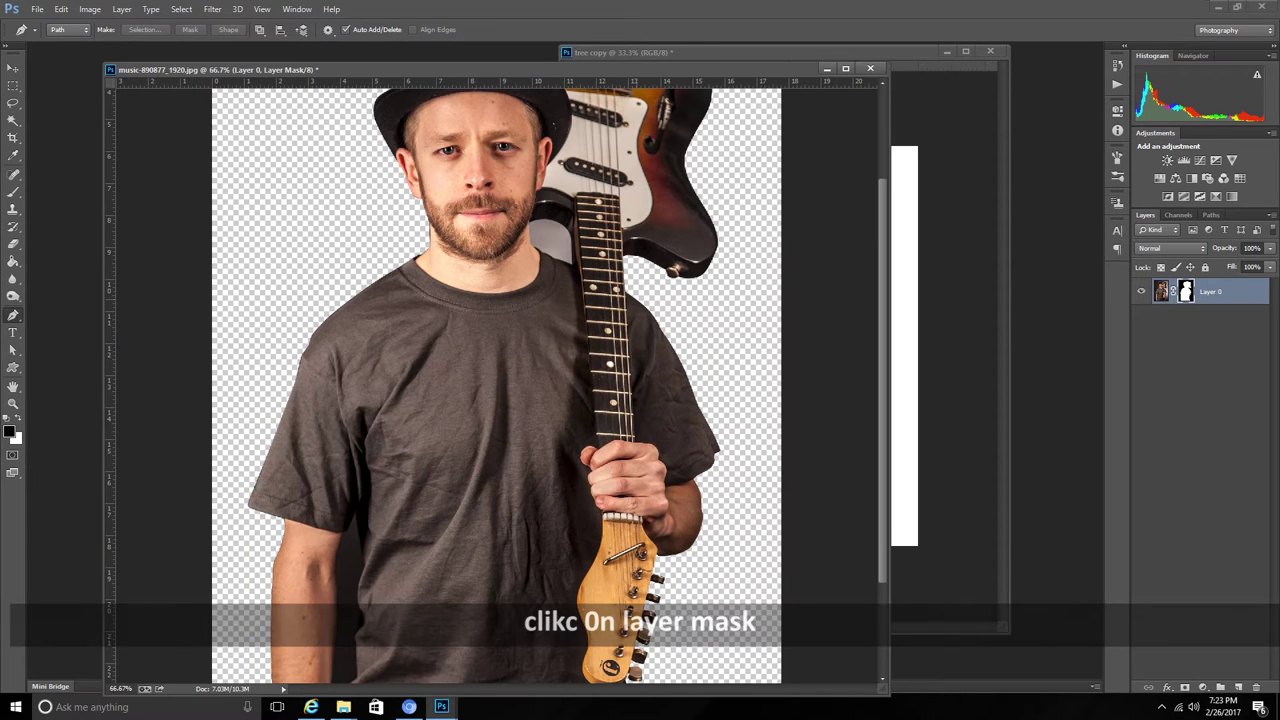
pyautogui.hotkey('ctrl', '+')
pyautogui.hotkey('ctrl', '+')
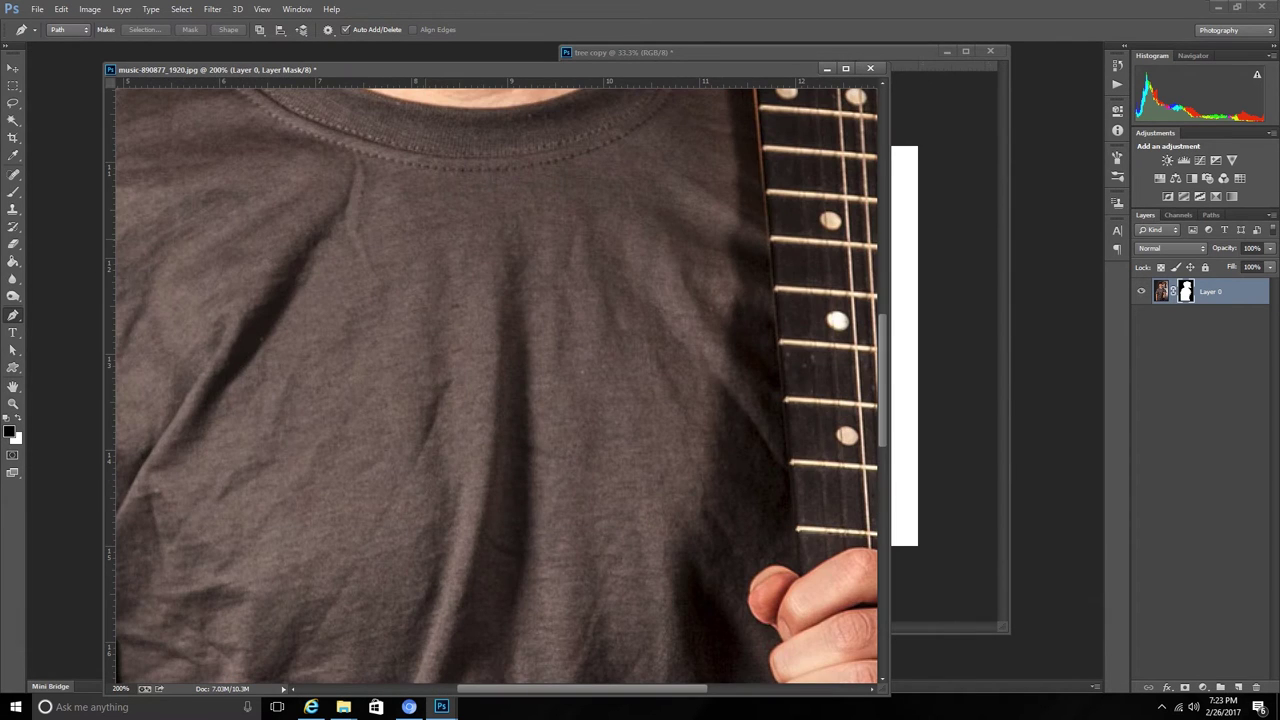
pyautogui.scroll(5, 497, 386)
pyautogui.scroll(1, 497, 386)
pyautogui.scroll(4, 497, 386)
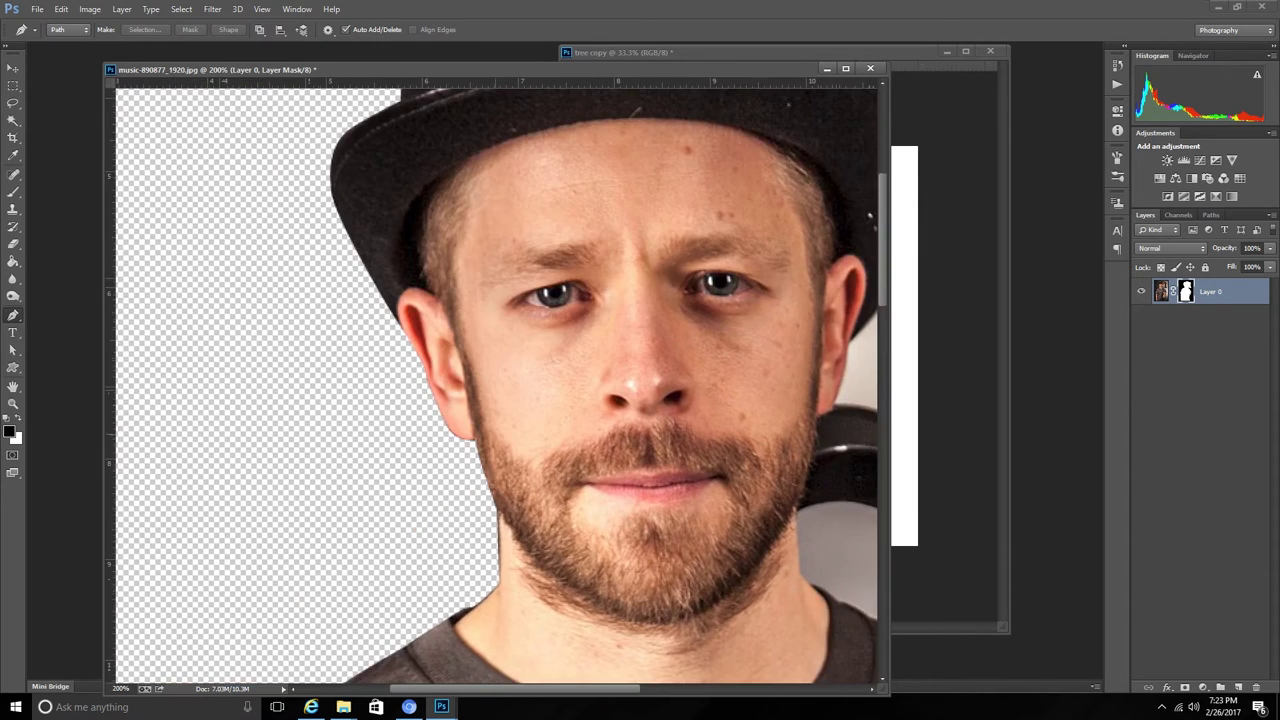
pyautogui.scroll(2, 497, 386)
pyautogui.hscroll(2, 497, 386)
pyautogui.scroll(-5, 497, 386)
pyautogui.scroll(-4, 497, 386)
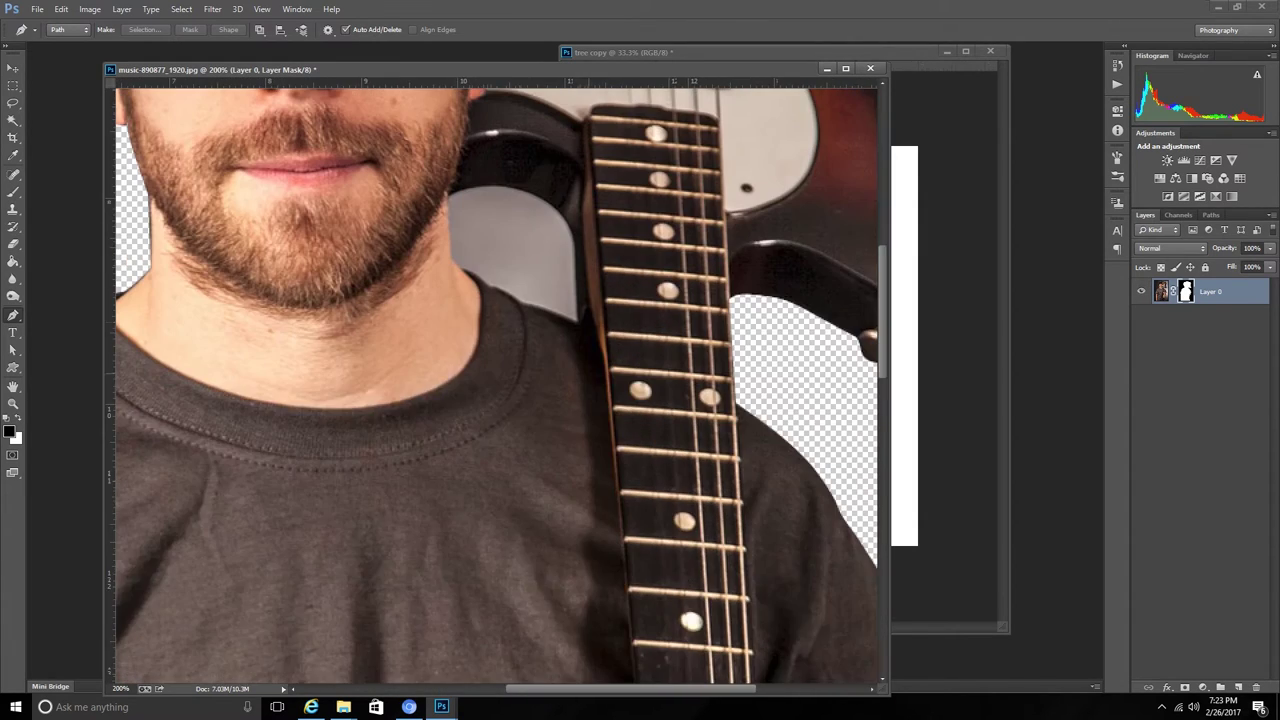
pyautogui.scroll(2, 497, 386)
pyautogui.hotkey('ctrl', '2')
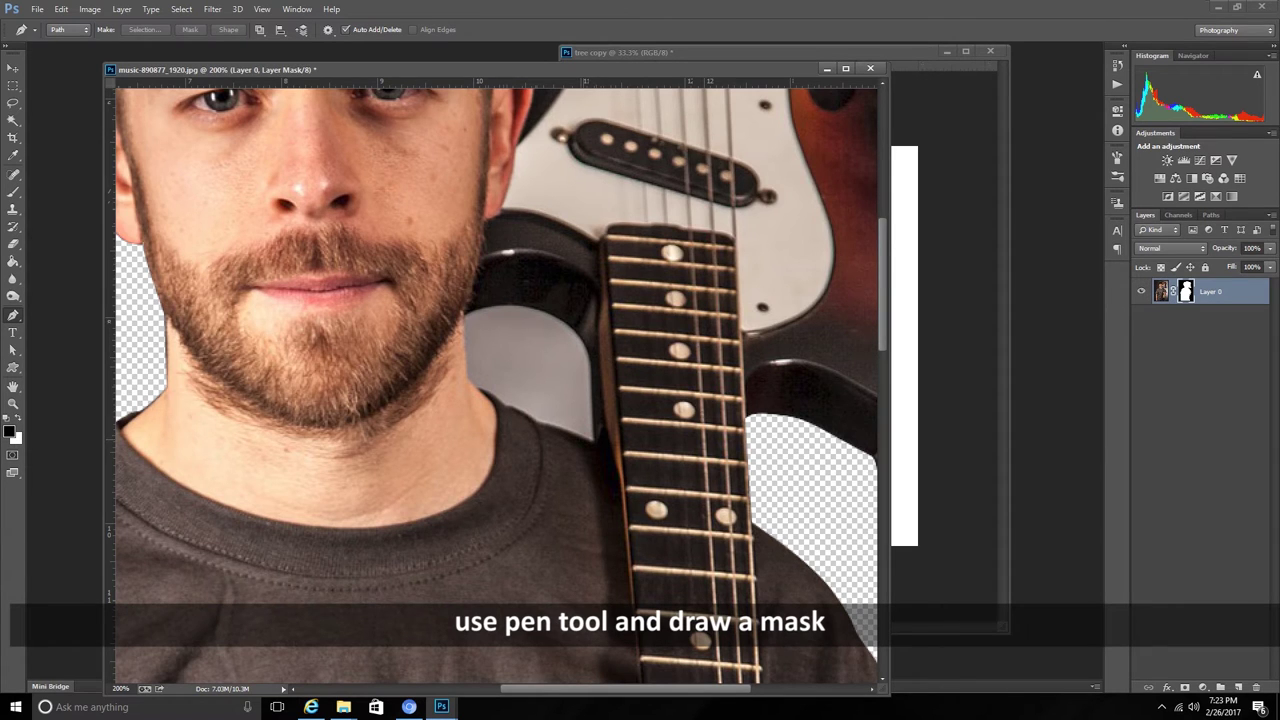
# - Select the traced arm-shirt gap, fill it black on the mask, and deselect
pyautogui.hotkey('ctrl', '+')
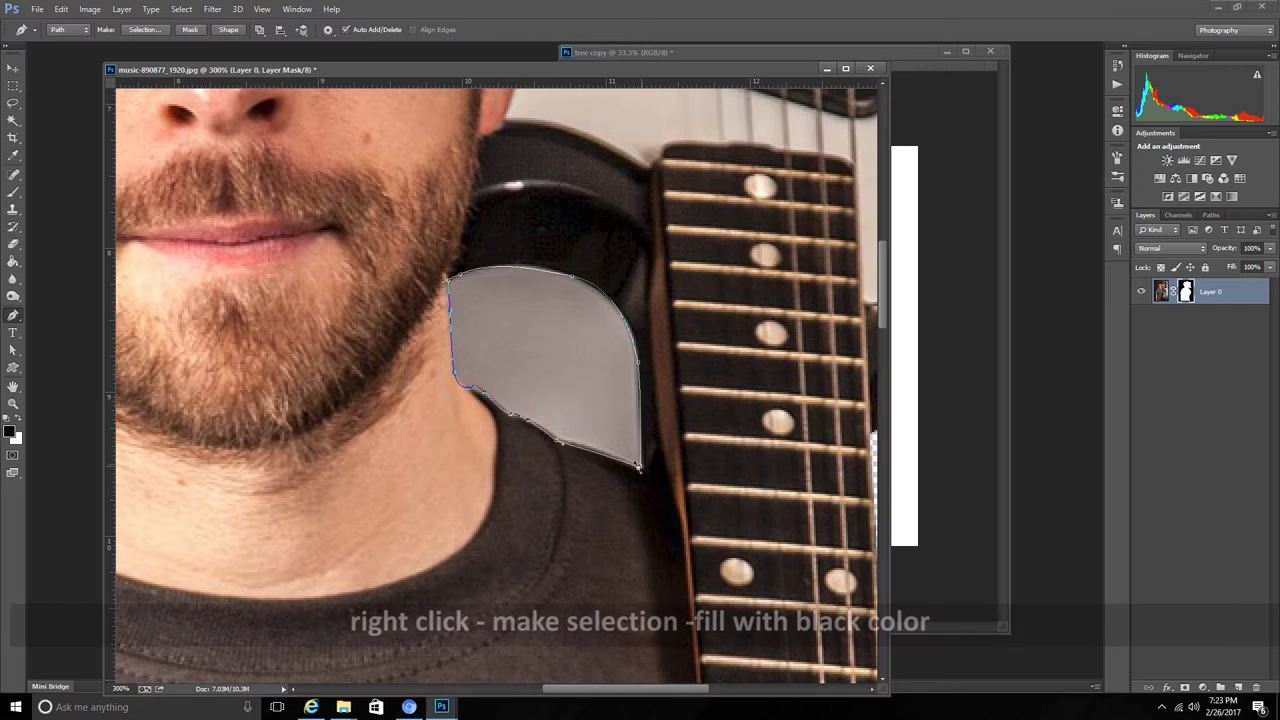
pyautogui.rightClick(640, 467)
pyautogui.click(694, 203)
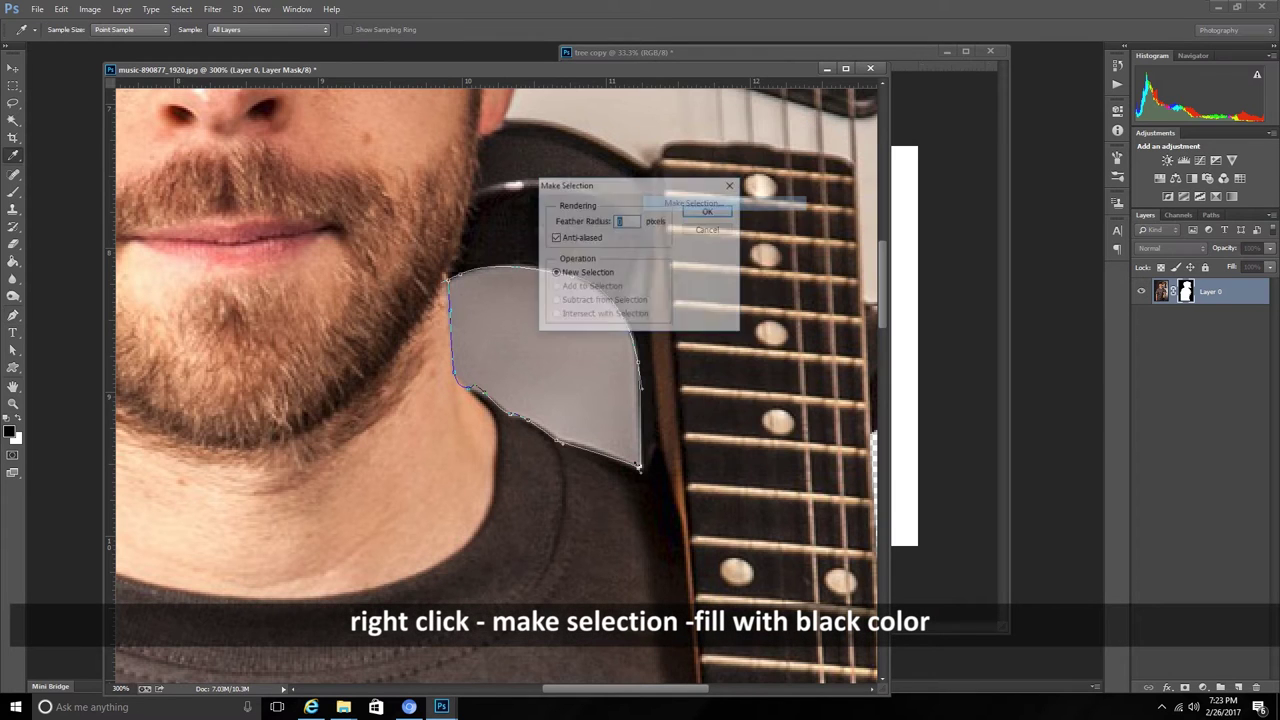
pyautogui.press('Return')
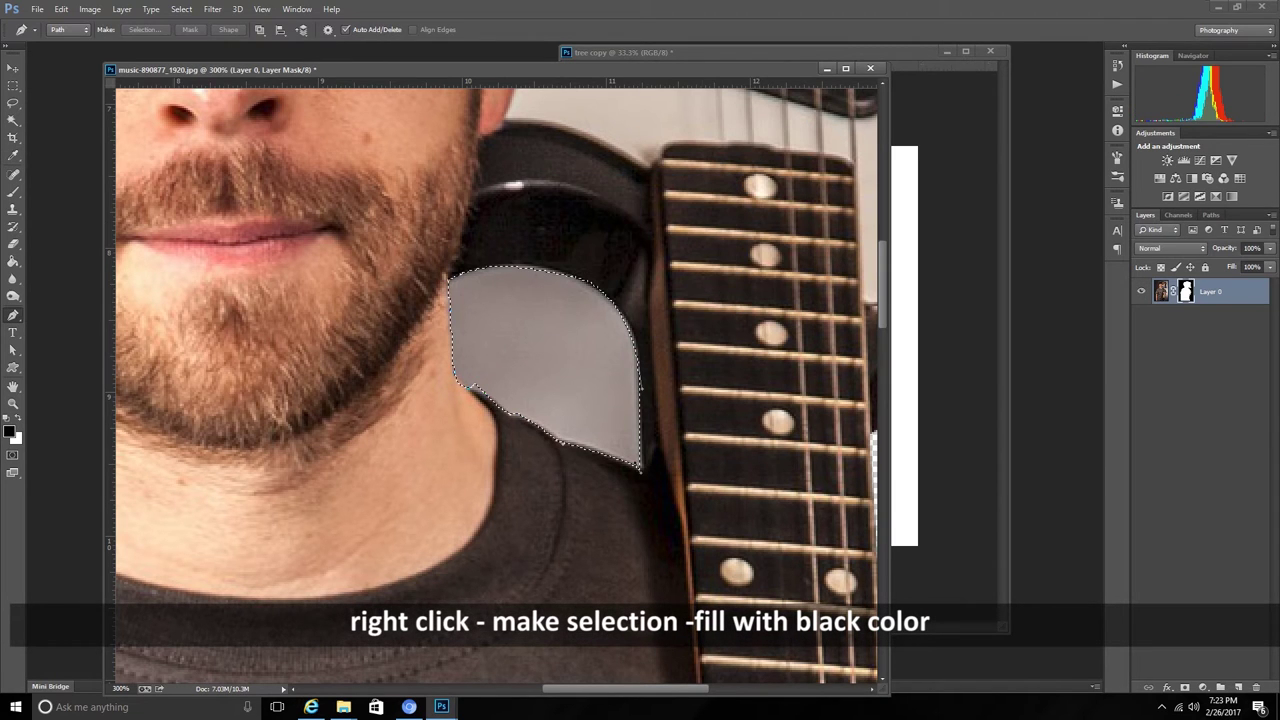
pyautogui.hotkey('alt', 'BackSpace')
pyautogui.hotkey('ctrl', 'd')
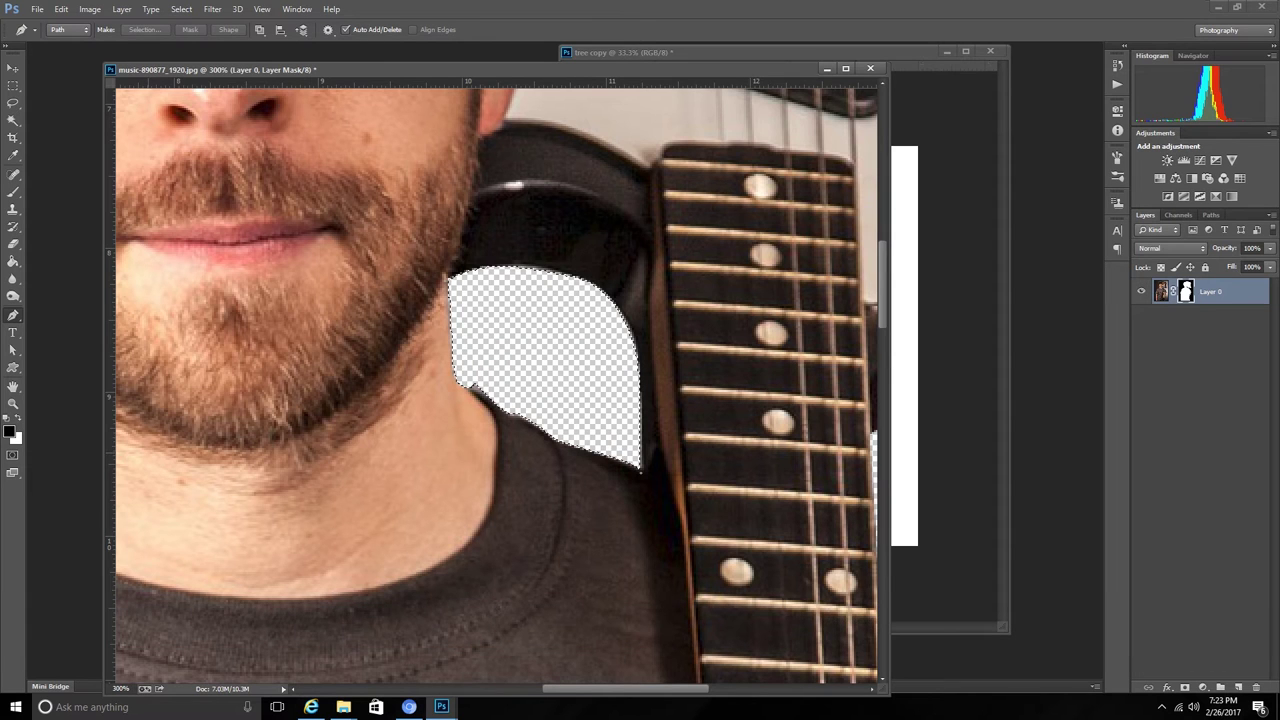
# - Fit the image to the window, then zoom in to inspect the shirt edges
pyautogui.hotkey('ctrl', '0')
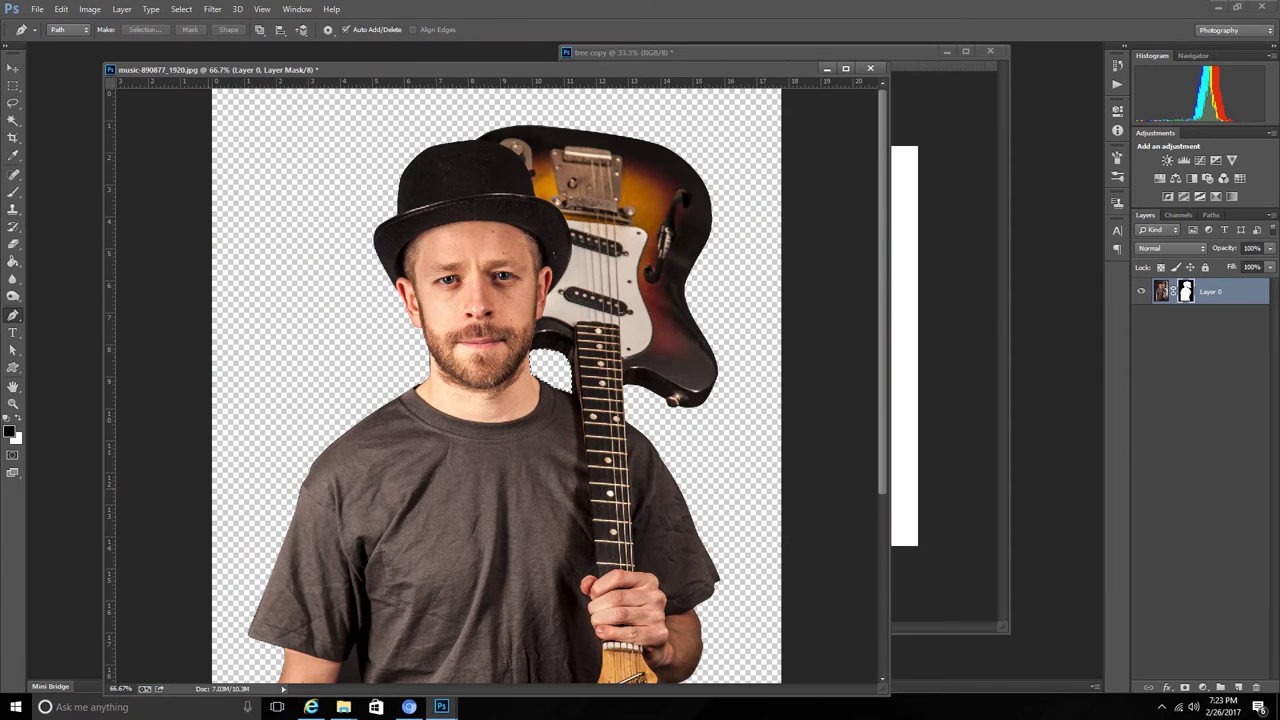
pyautogui.hotkey('ctrl', '-')
pyautogui.scroll(-2, 496, 386)
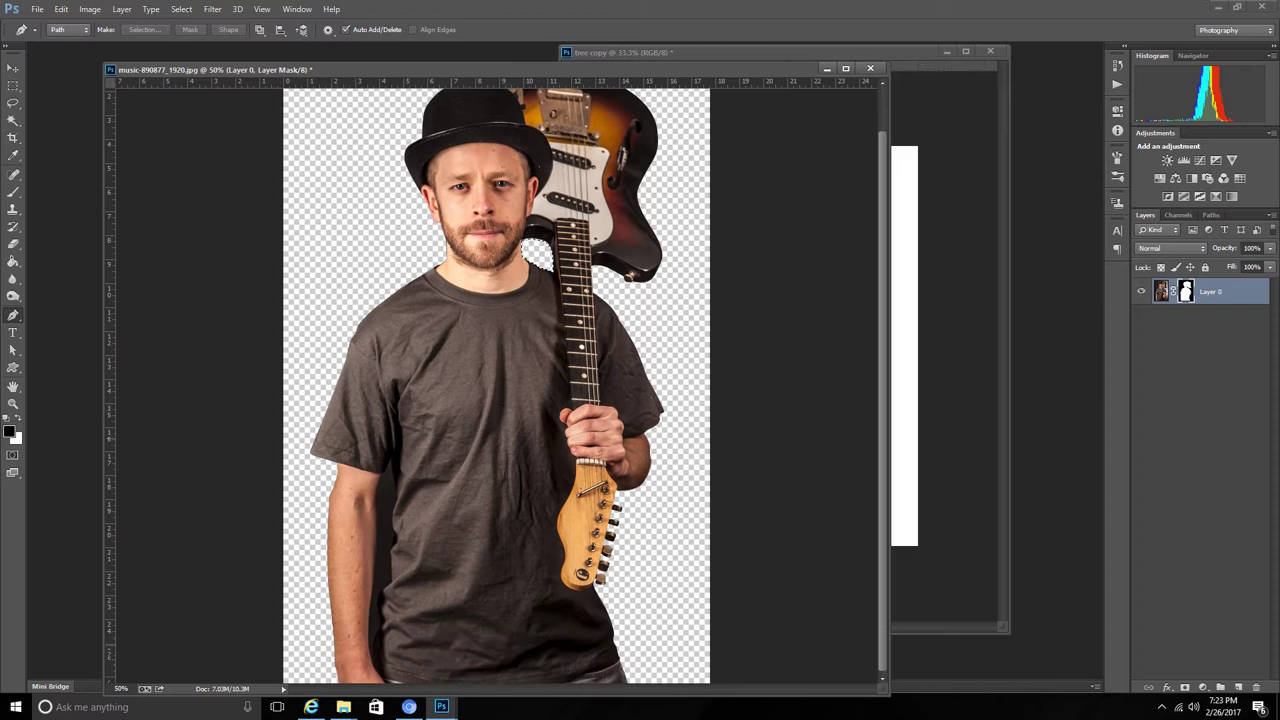
pyautogui.hotkey('ctrl', '+')
pyautogui.hotkey('ctrl', '+')
pyautogui.hotkey('ctrl', '+')
pyautogui.hotkey('ctrl', '+')
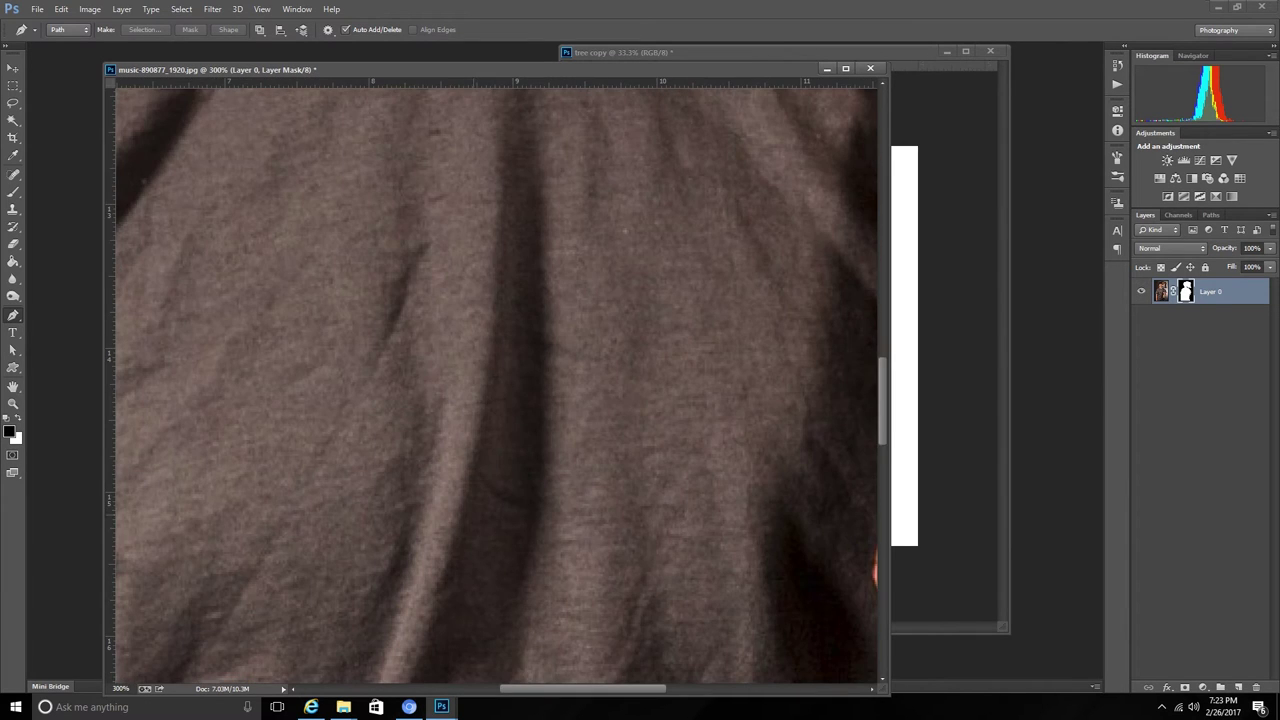
pyautogui.scroll(-1, 496, 386)
pyautogui.scroll(-5, 496, 386)
pyautogui.hscroll(-3, 496, 386)
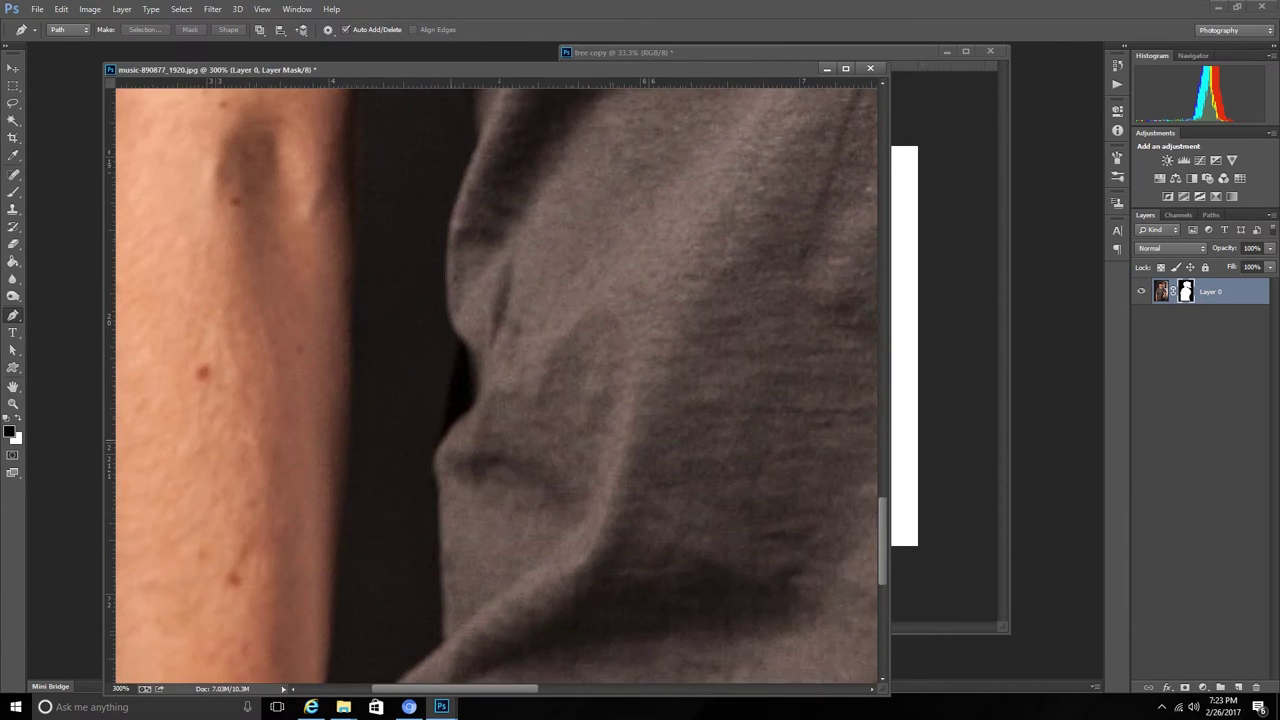
pyautogui.scroll(-3, 496, 386)
pyautogui.scroll(-3, 496, 386)
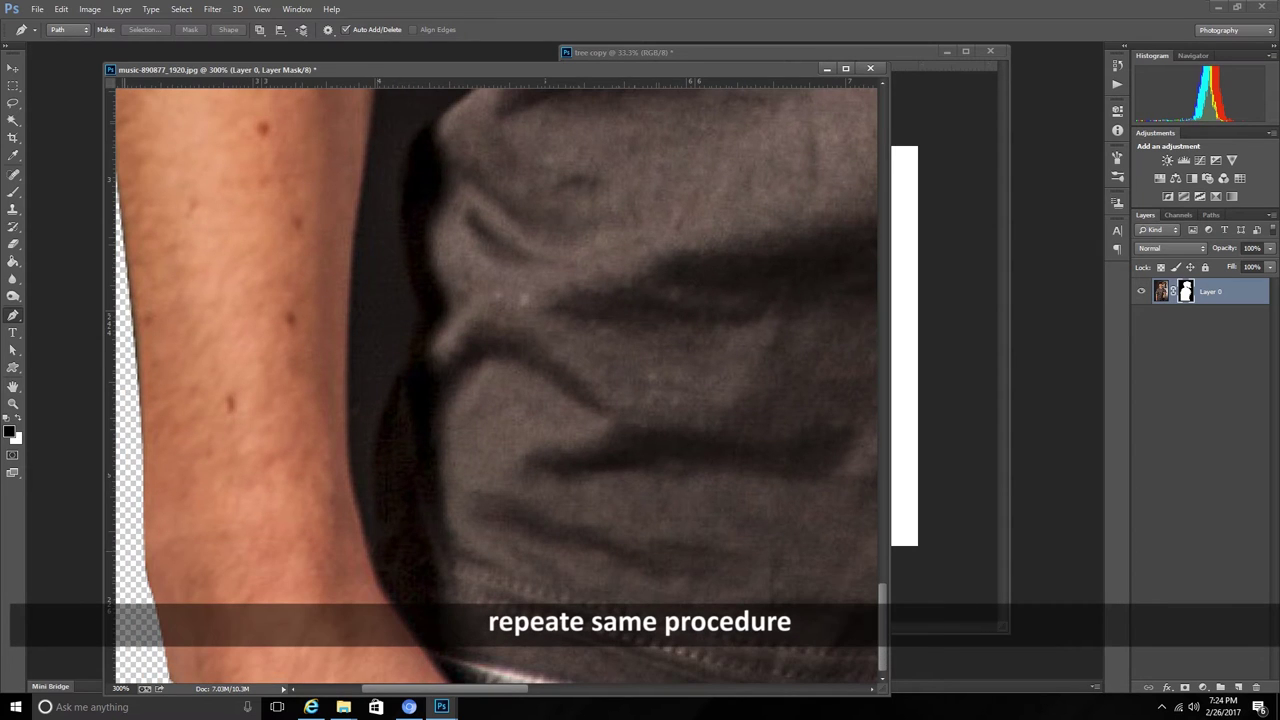
pyautogui.scroll(3, 496, 386)
pyautogui.scroll(3, 496, 386)
pyautogui.scroll(5, 496, 386)
pyautogui.scroll(-2, 496, 386)
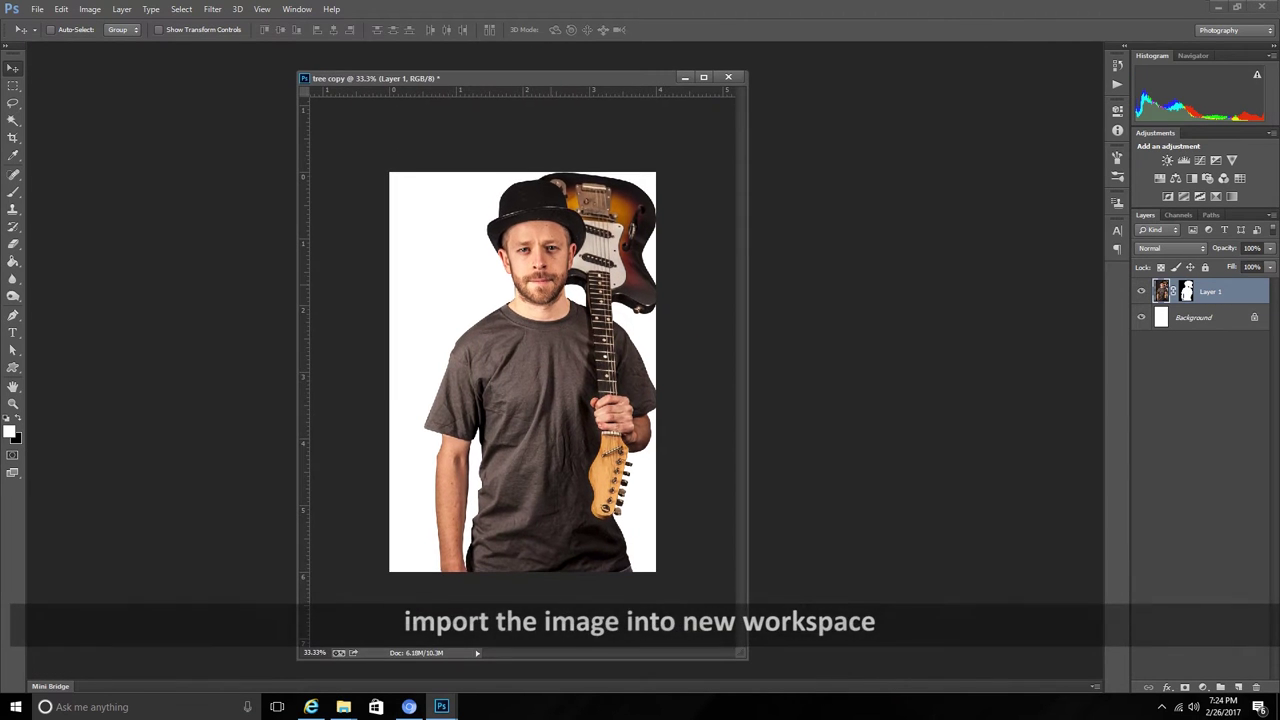
# - Free Transform the guitarist layer down to about 67% and nudge it slightly left
pyautogui.hotkey('alt', 'e')
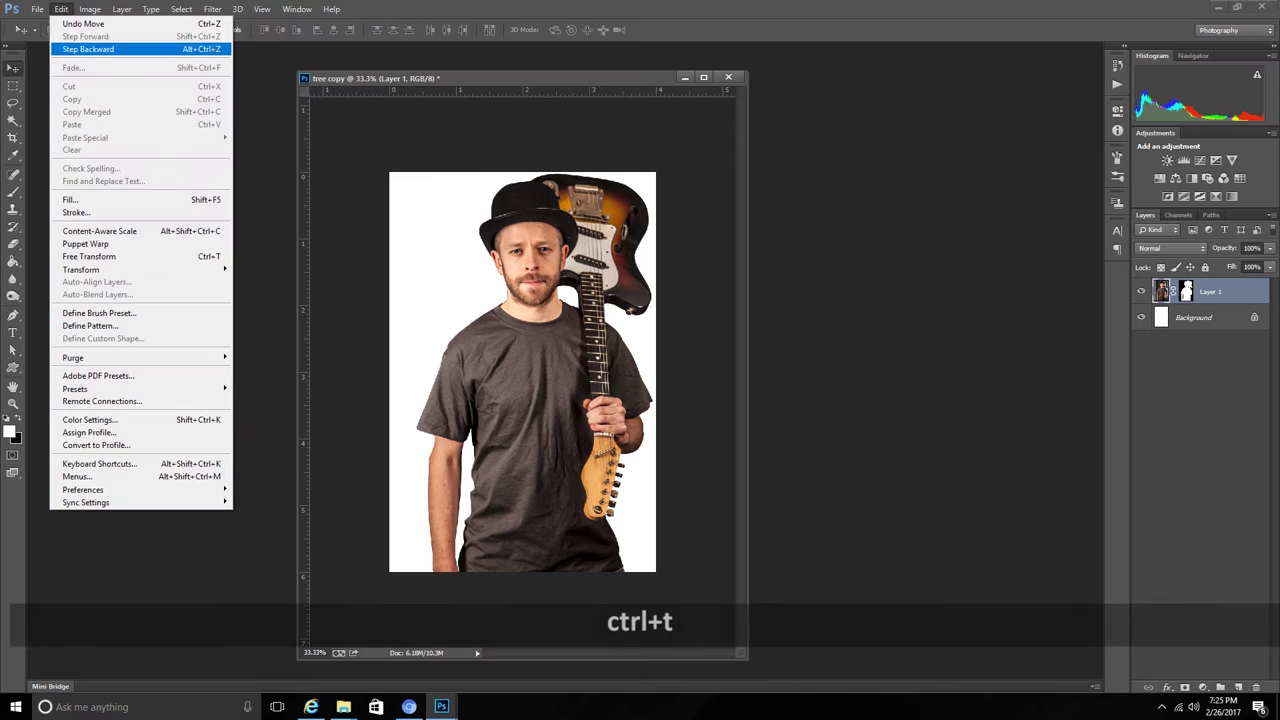
pyautogui.press('Return')
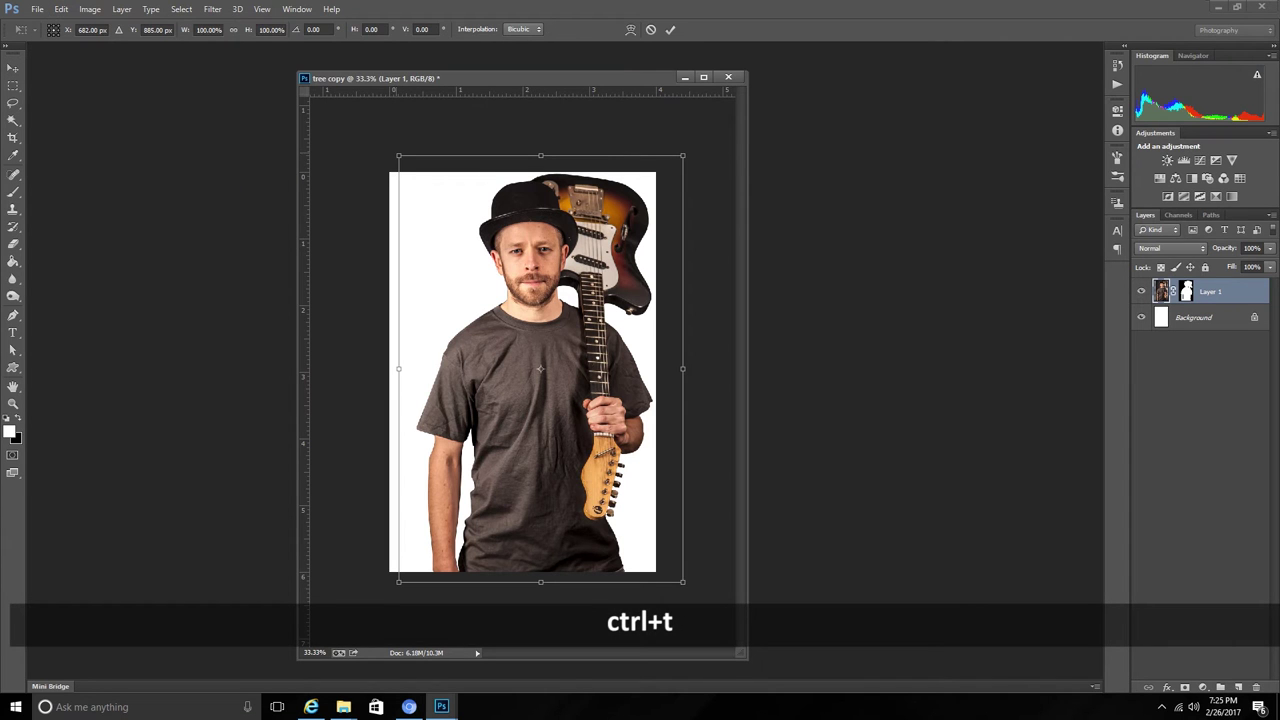
pyautogui.moveTo(399, 156); pyautogui.dragTo(443, 223)
pyautogui.moveTo(586, 322); pyautogui.dragTo(572, 327)
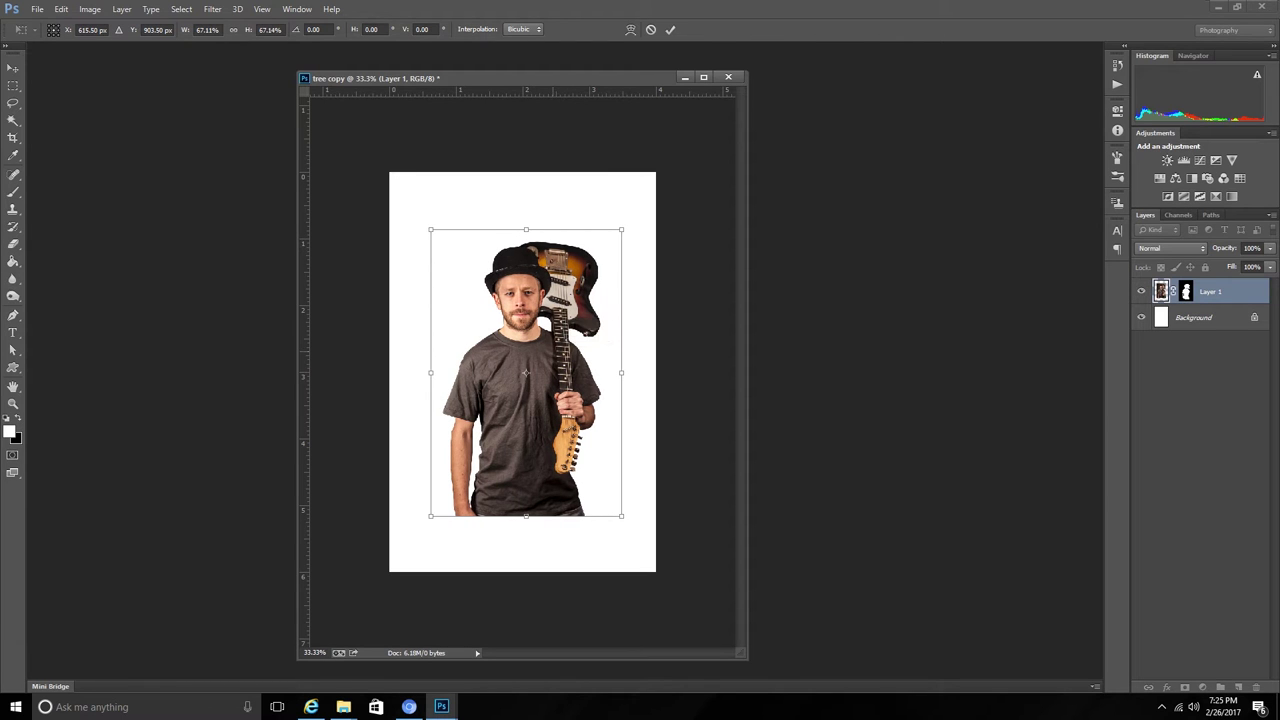
pyautogui.press('Return')
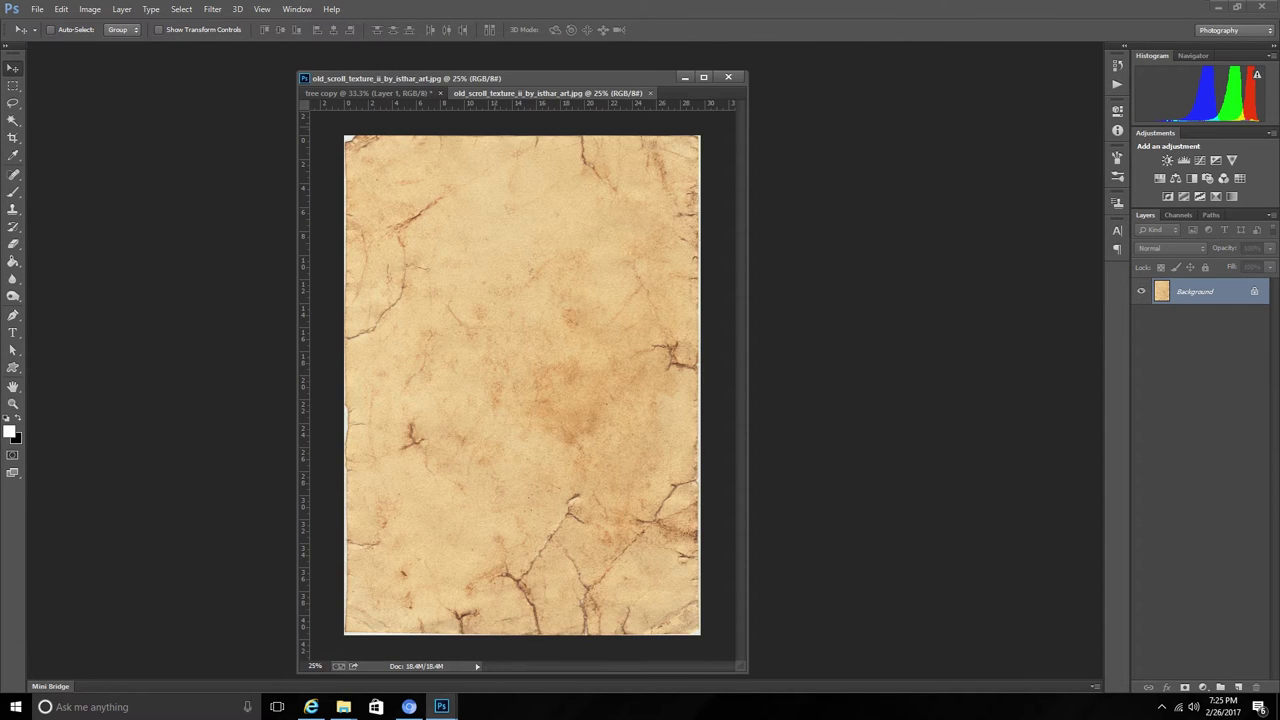
# - Drop the scroll texture into the poster as a layer, close its file, and hide the guitarist above it
pyautogui.moveTo(565, 93); pyautogui.dragTo(767, 163)
pyautogui.moveTo(860, 300); pyautogui.dragTo(520, 380)
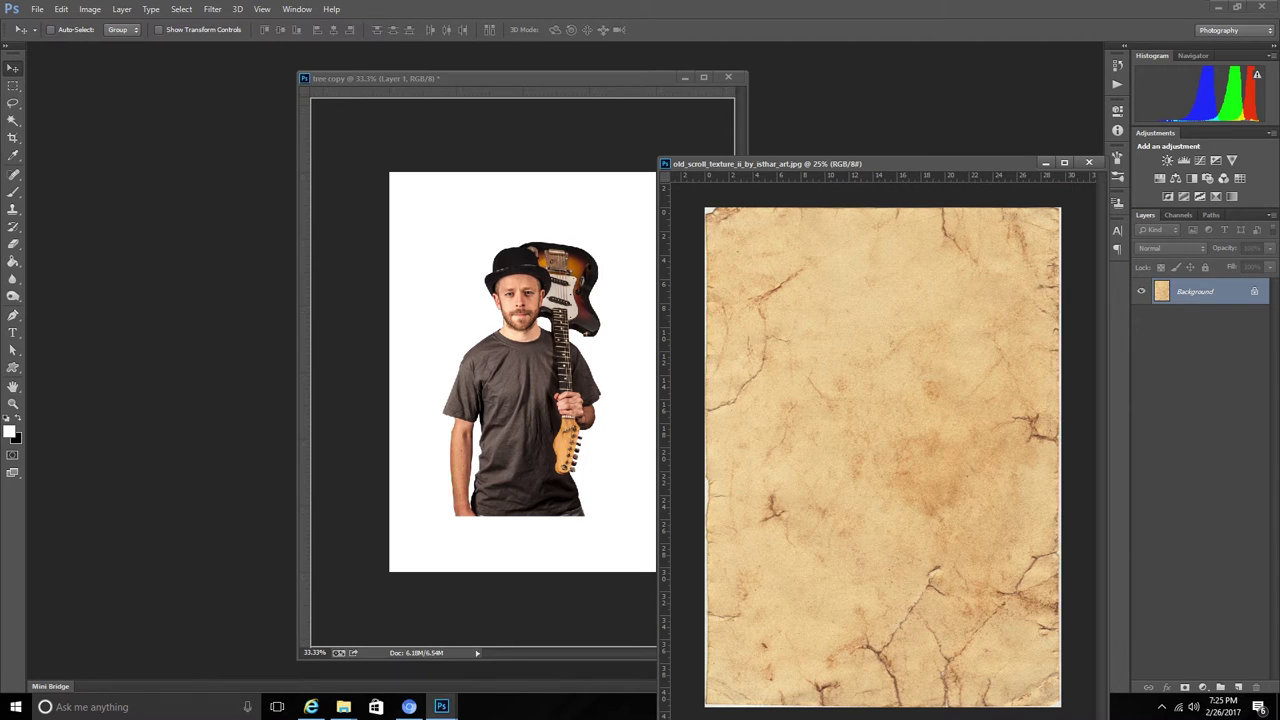
pyautogui.moveTo(880, 450); pyautogui.dragTo(520, 370)
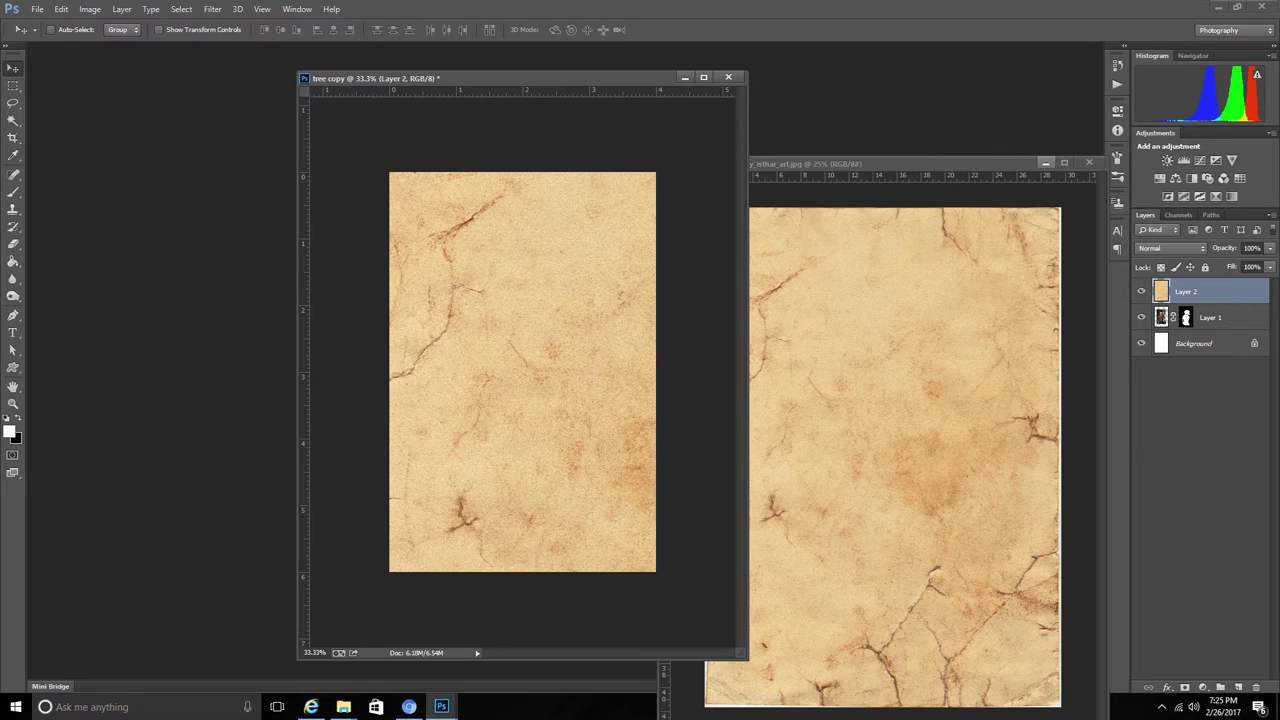
pyautogui.click(1089, 162)
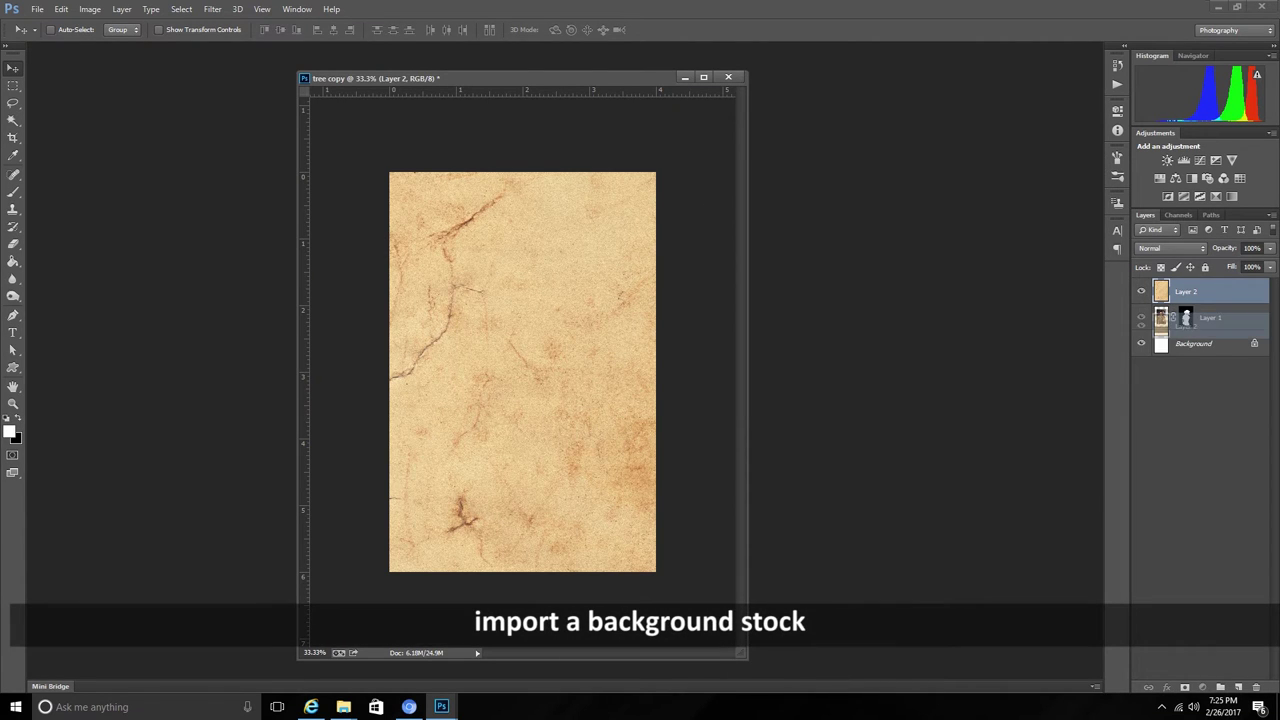
pyautogui.moveTo(1188, 318); pyautogui.dragTo(1200, 290)
pyautogui.click(1141, 291)
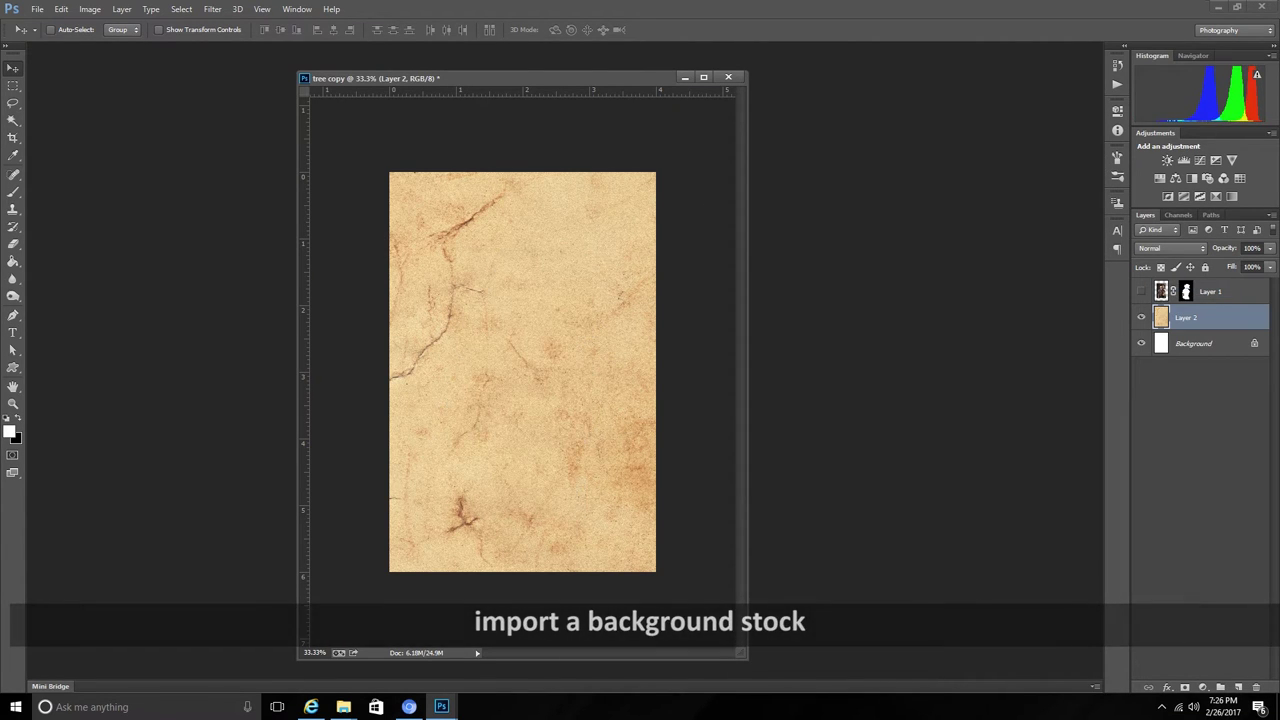
# - Scale the paper texture to fit the canvas and desaturate it to greyscale
pyautogui.click(61, 9)
pyautogui.click(100, 251)
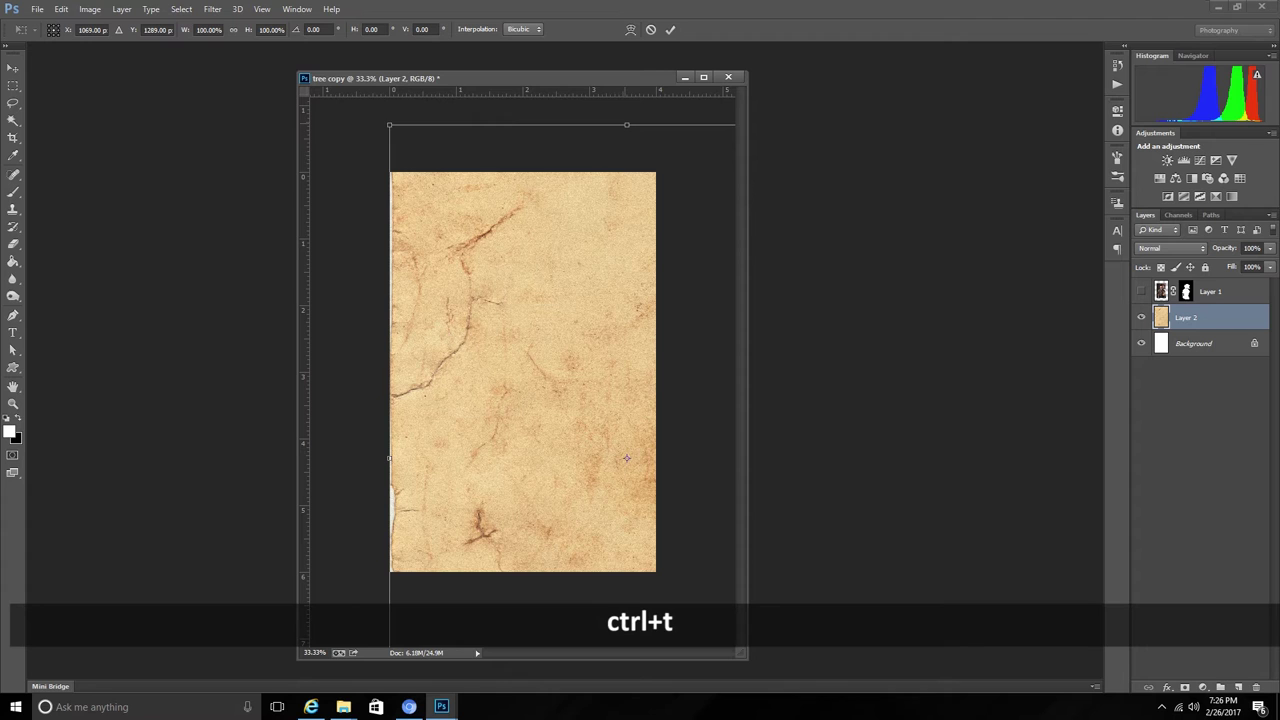
pyautogui.moveTo(626, 125); pyautogui.dragTo(626, 172)
pyautogui.hotkey('ctrl', '-')
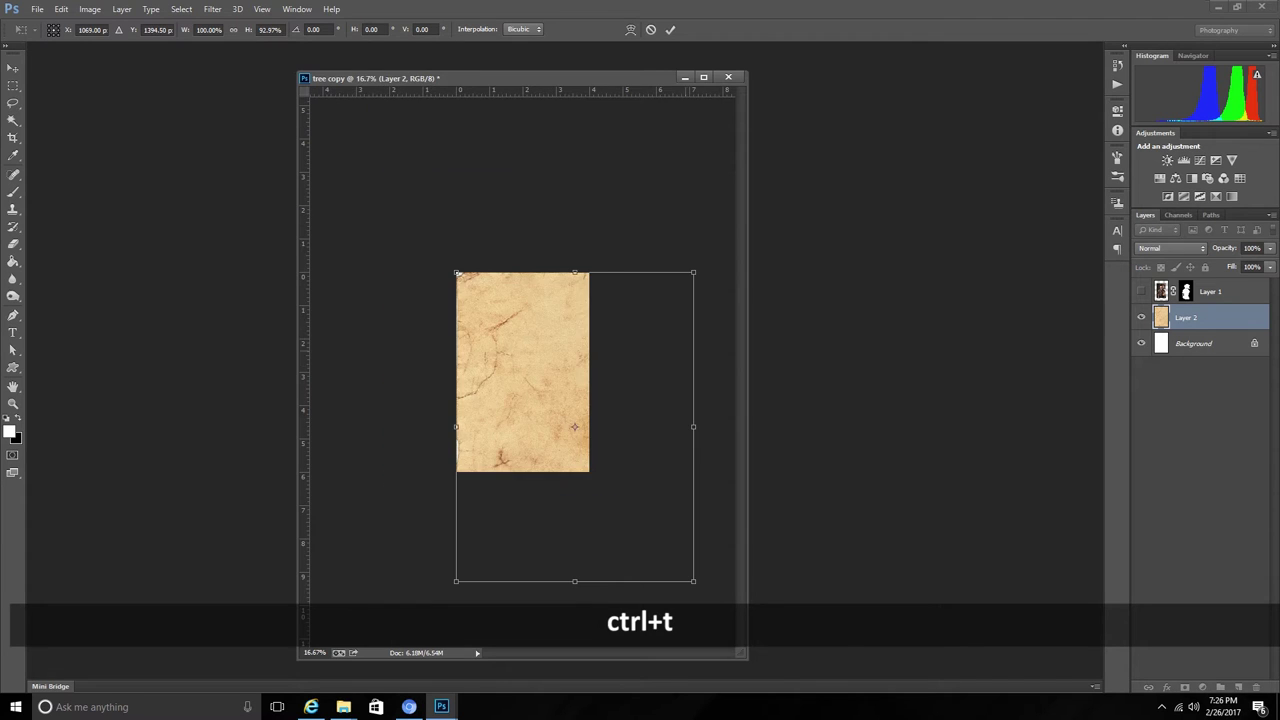
pyautogui.moveTo(693, 427); pyautogui.dragTo(590, 427)
pyautogui.moveTo(522, 581); pyautogui.dragTo(522, 471)
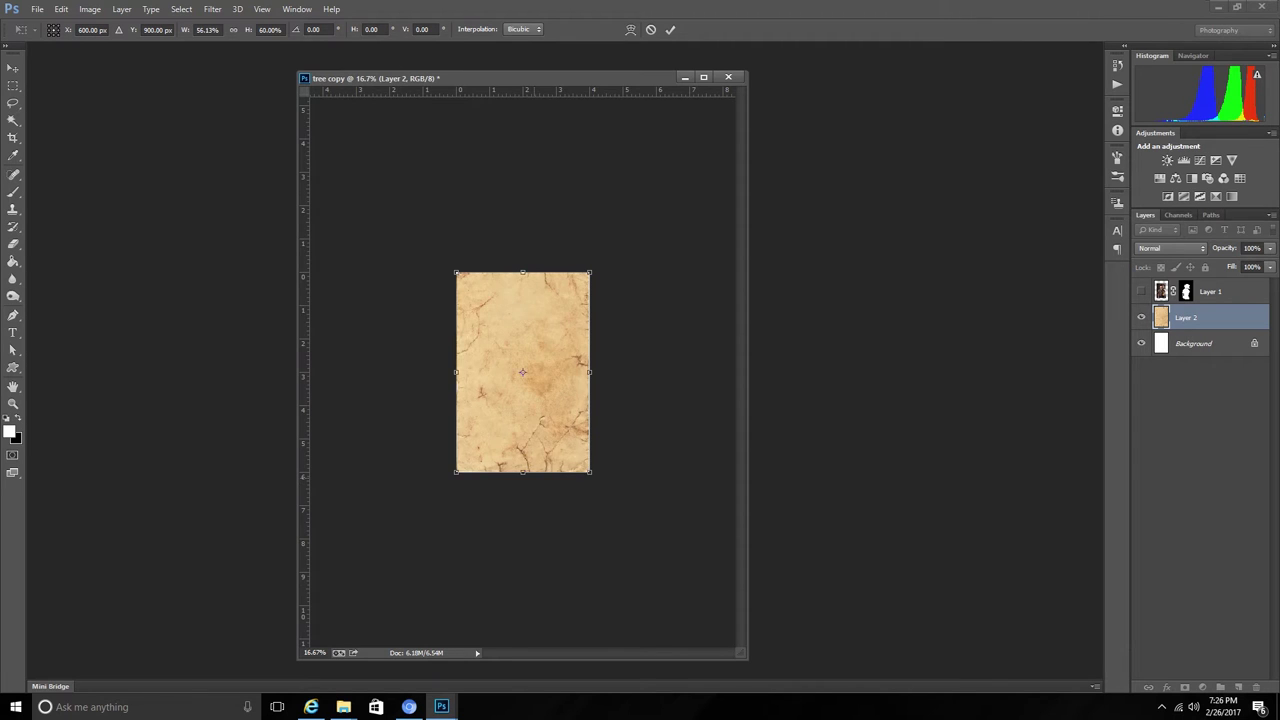
pyautogui.hotkey('ctrl', '+')
pyautogui.press('Return')
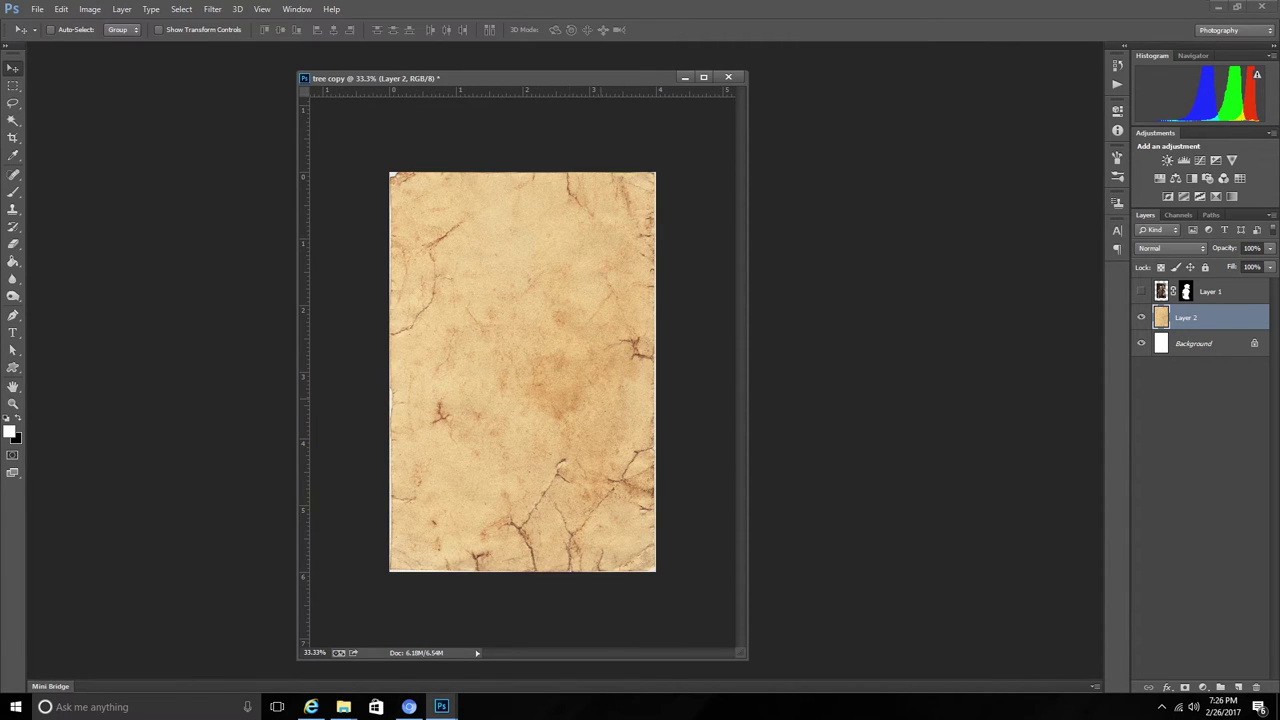
pyautogui.click(90, 9)
pyautogui.moveTo(110, 43)
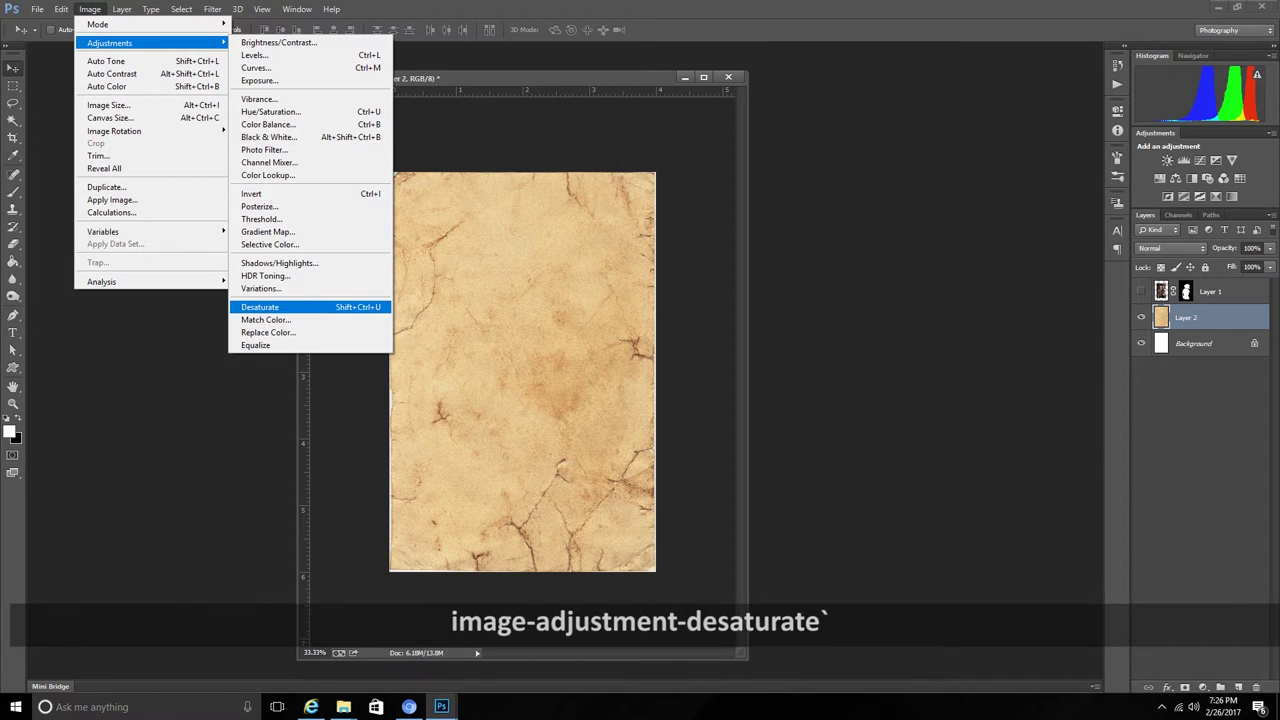
pyautogui.click(260, 307)
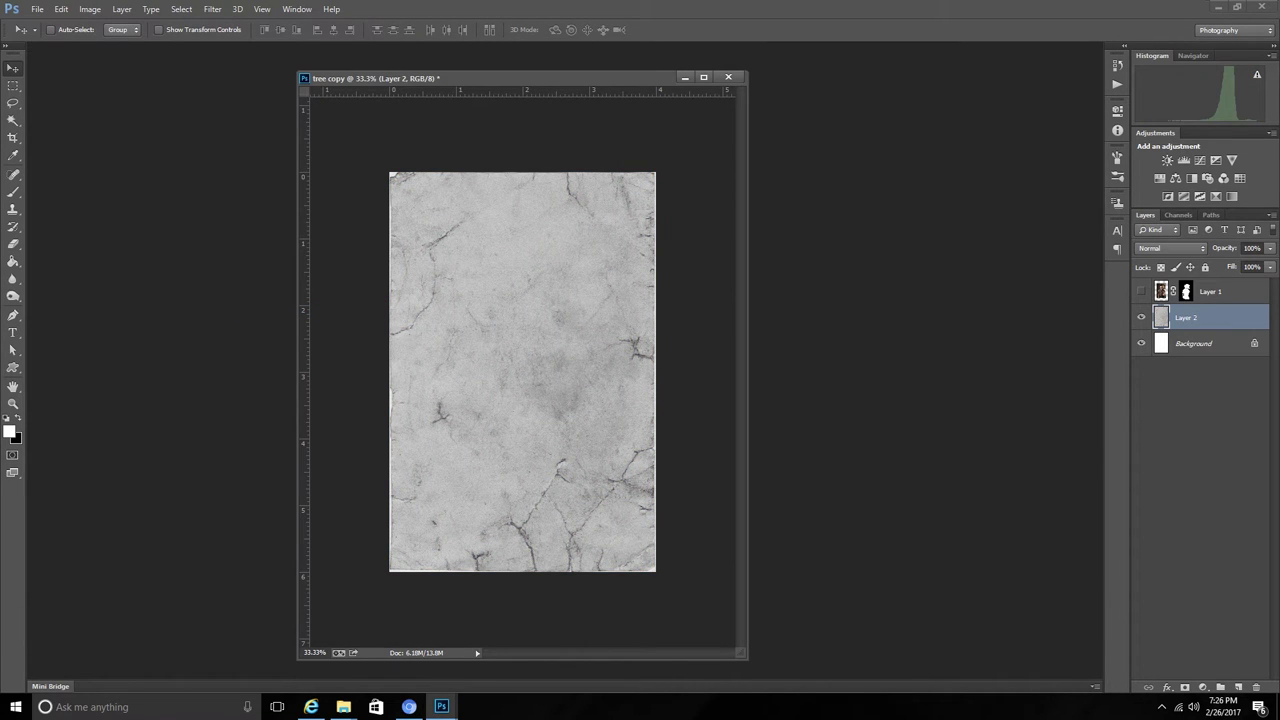
# - Add a Hue/Saturation layer clipped to Layer 2, Colorize on, saturation raised, lightness lowered
pyautogui.click(1203, 687)
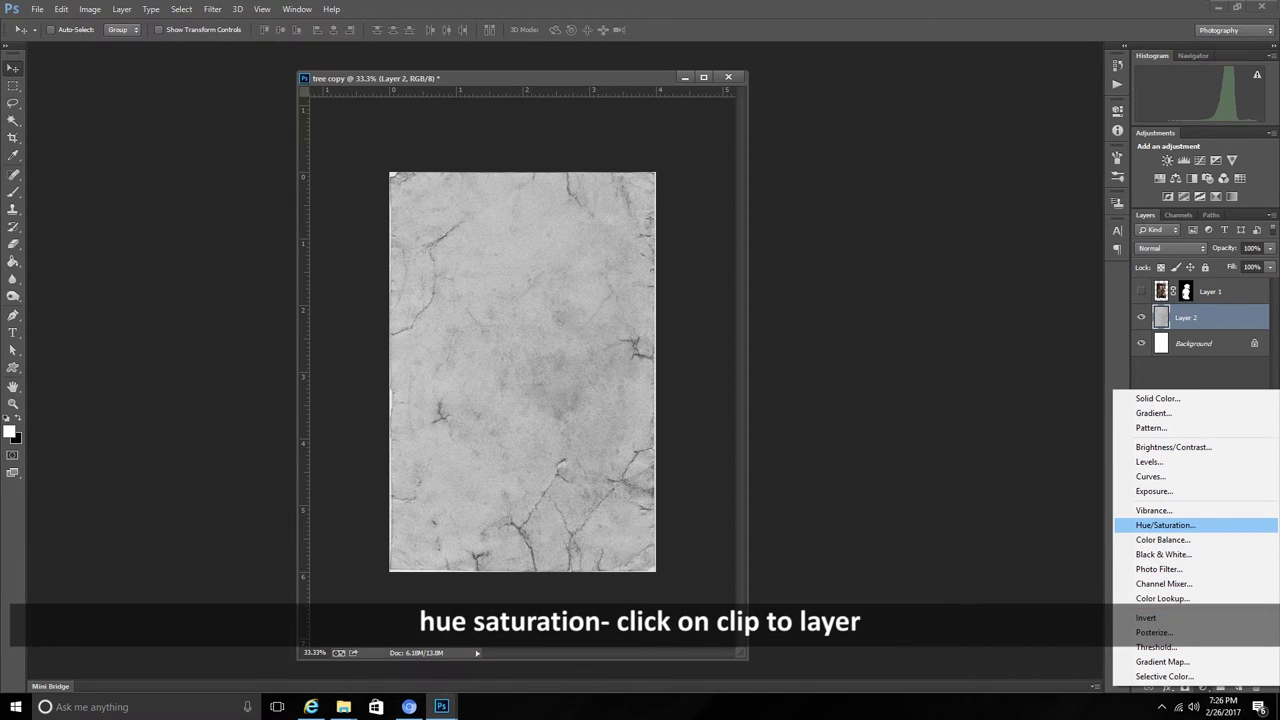
pyautogui.click(1165, 525)
pyautogui.click(1000, 326)
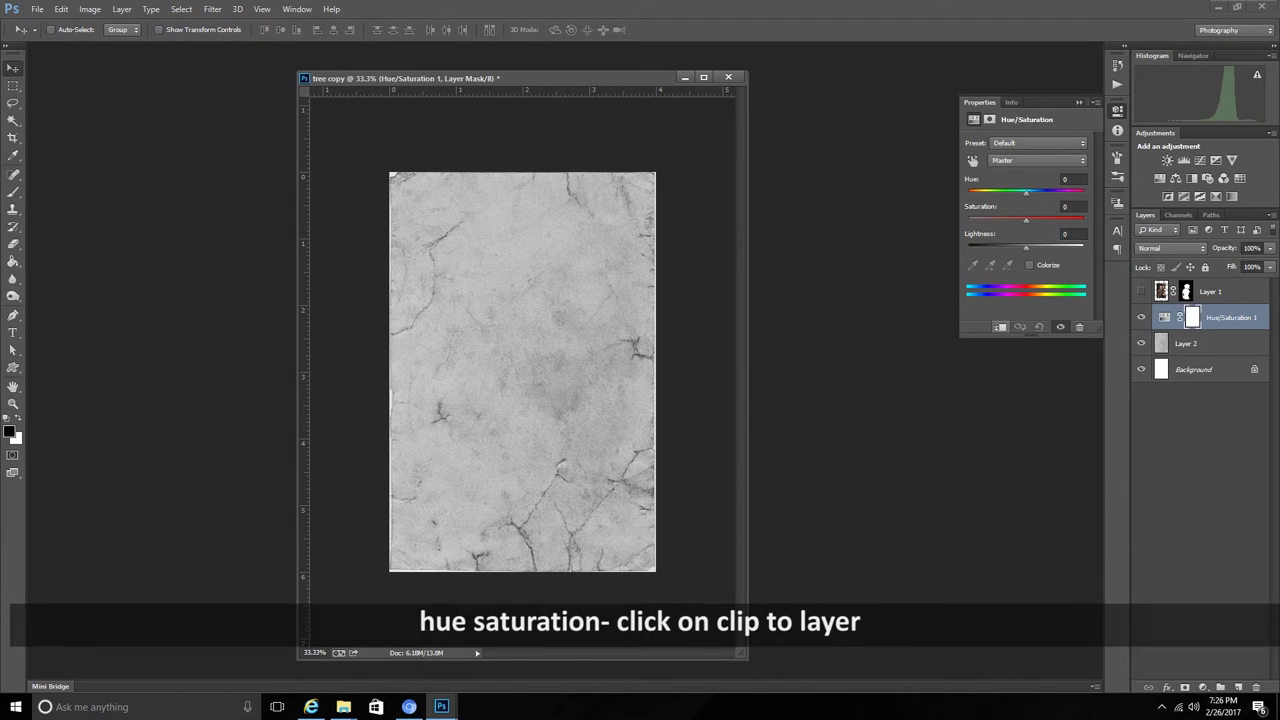
pyautogui.click(1029, 265)
pyautogui.moveTo(997, 220)
pyautogui.mouseDown()
pyautogui.moveTo(1084, 220)
pyautogui.moveTo(1021, 247)
pyautogui.mouseUp()
pyautogui.moveTo(1084, 220); pyautogui.dragTo(993, 247)
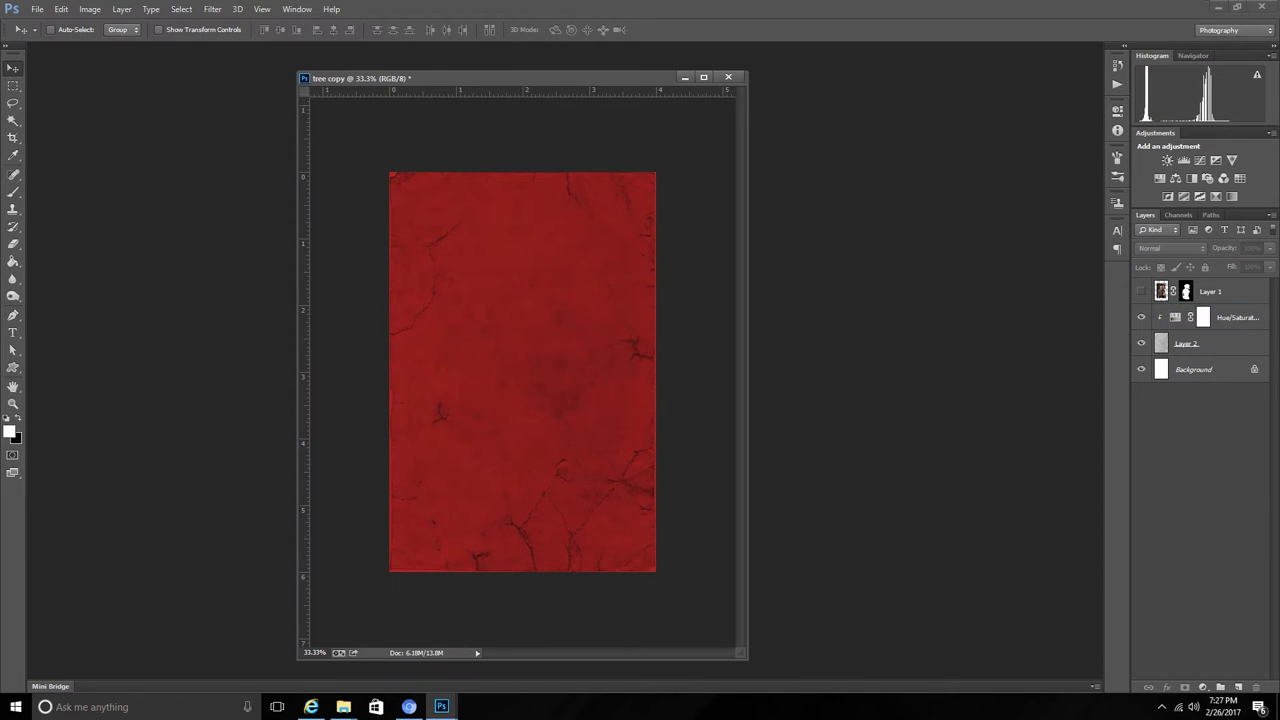
pyautogui.click(1203, 317)
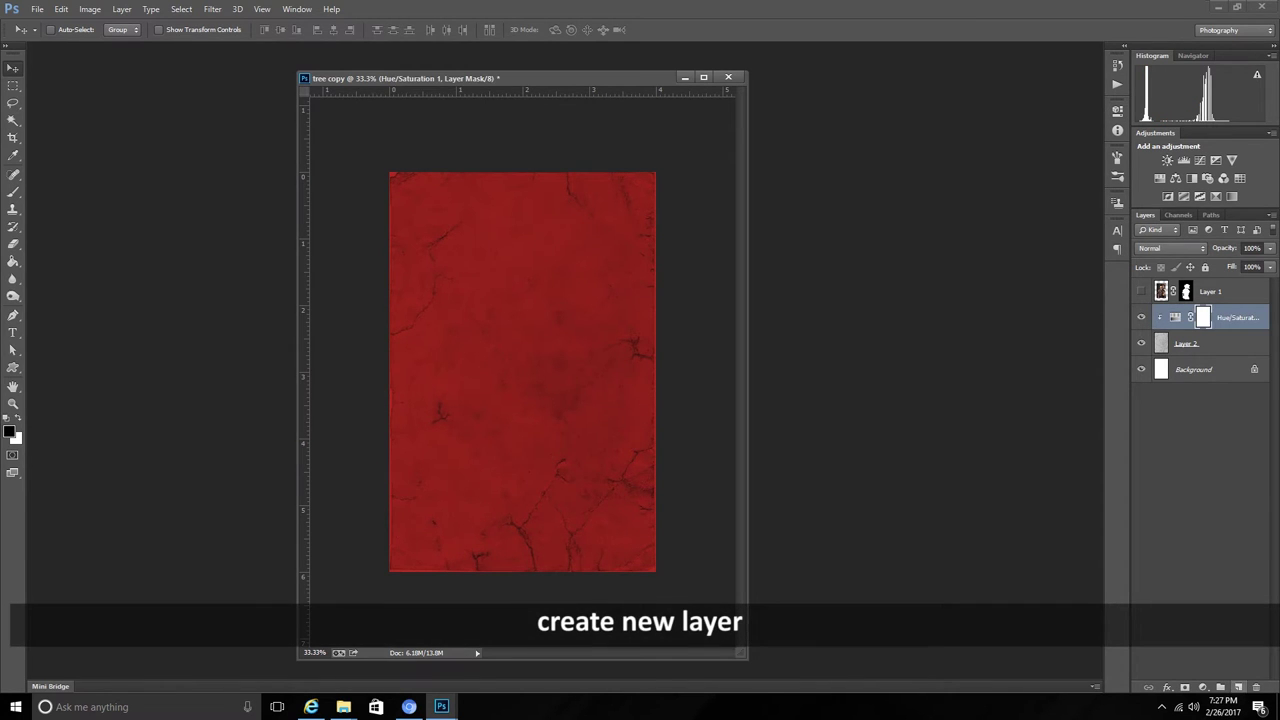
# - On a new Layer 3, stamp a large fabric-texture brush once across the canvas
pyautogui.click(1238, 687)
pyautogui.press('b')
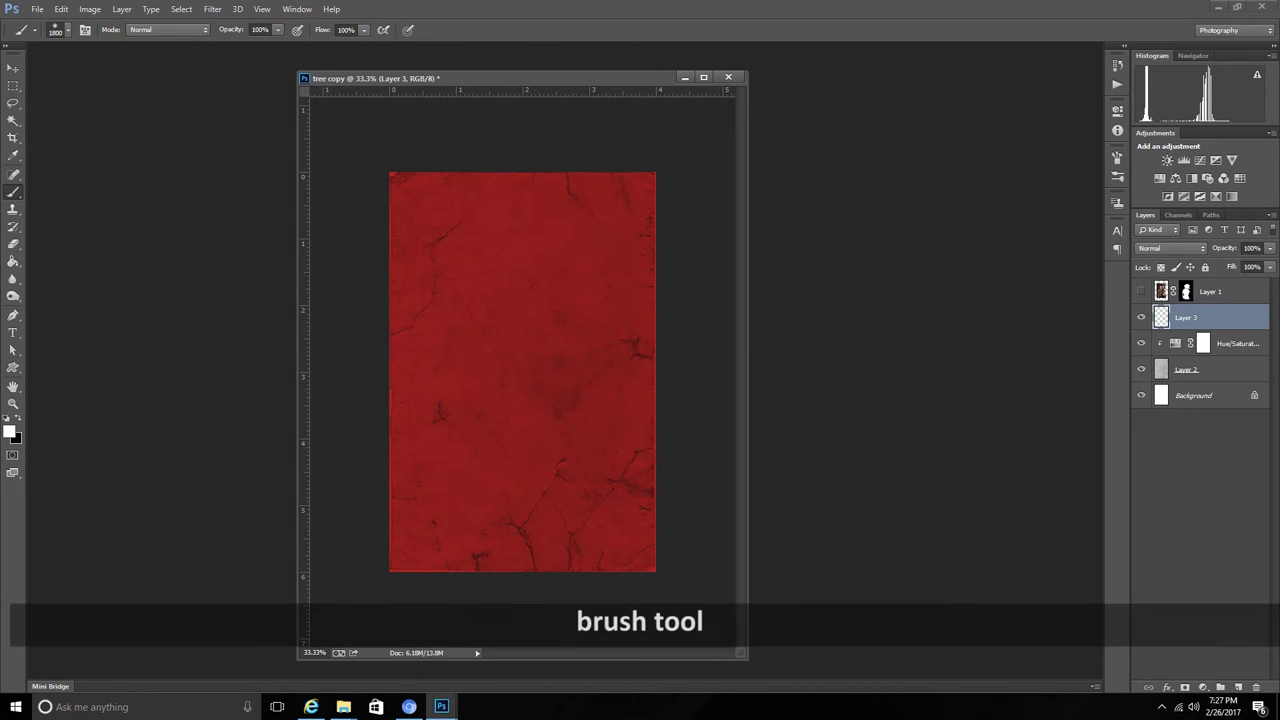
pyautogui.click(67, 29)
pyautogui.scroll(-2, 85, 165)
pyautogui.scroll(-2, 85, 165)
pyautogui.scroll(-1, 85, 165)
pyautogui.scroll(-2, 85, 165)
pyautogui.scroll(-2, 85, 165)
pyautogui.scroll(-2, 85, 165)
pyautogui.scroll(-2, 85, 165)
pyautogui.scroll(1, 85, 165)
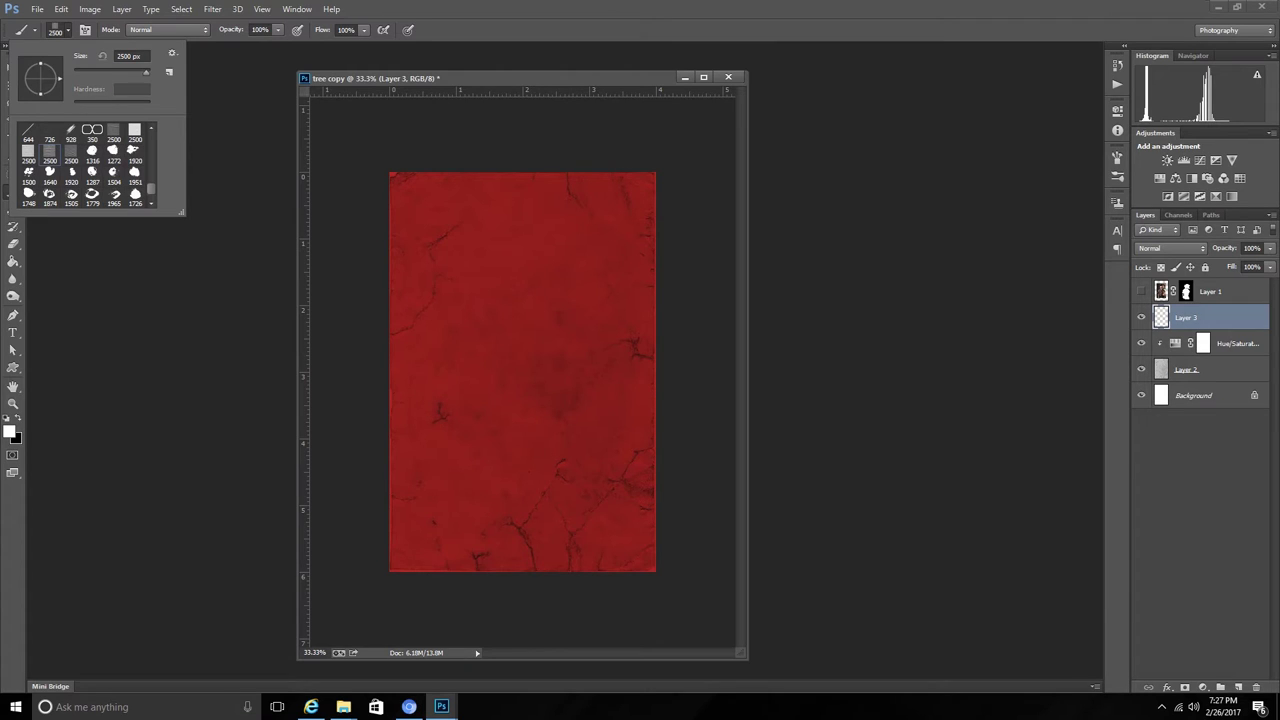
pyautogui.press('Return')
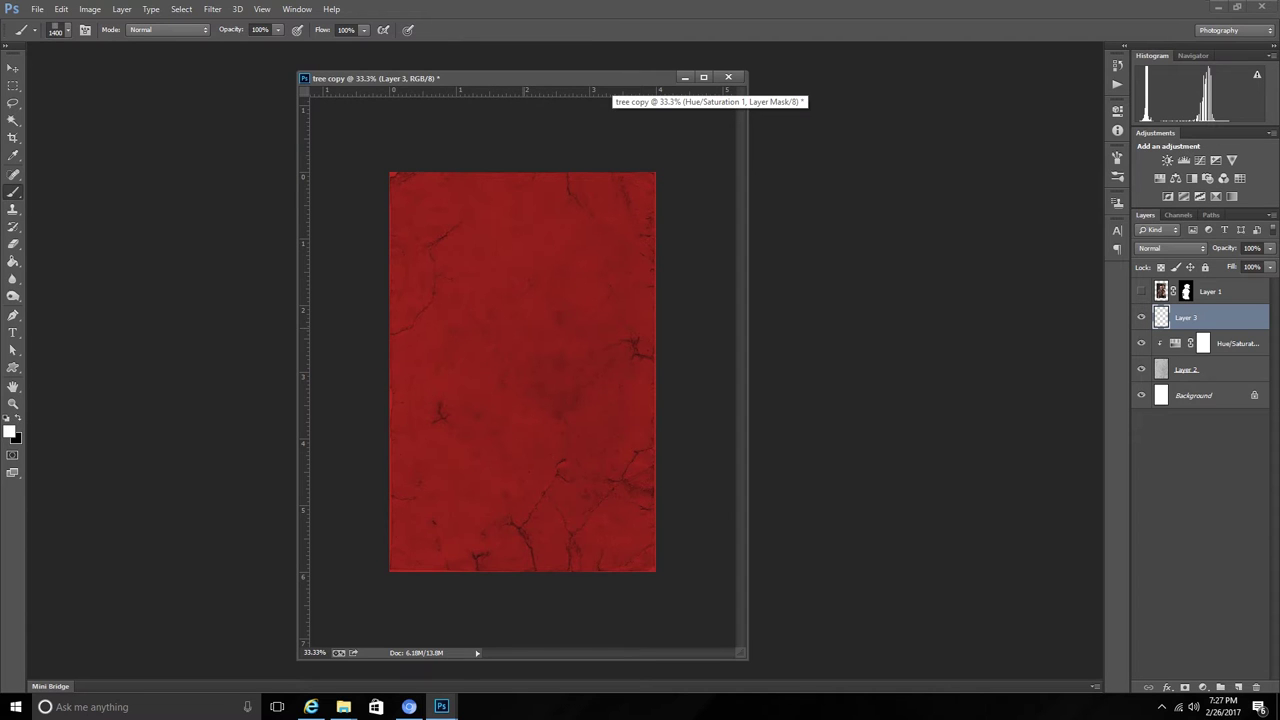
pyautogui.click(496, 203)
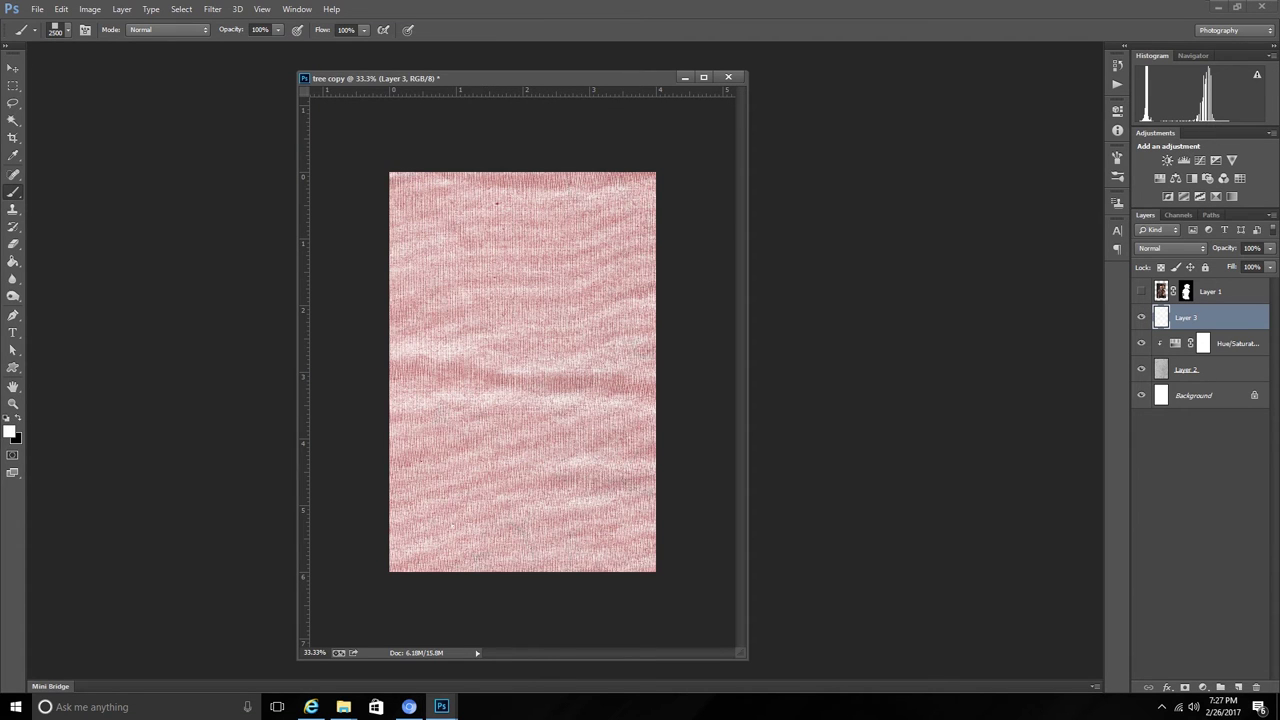
# - Set the fabric layer's blend mode to Subtract and enlarge the document window
pyautogui.hotkey('ctrl', '+')
pyautogui.hotkey('ctrl', '-')
pyautogui.click(1170, 247)
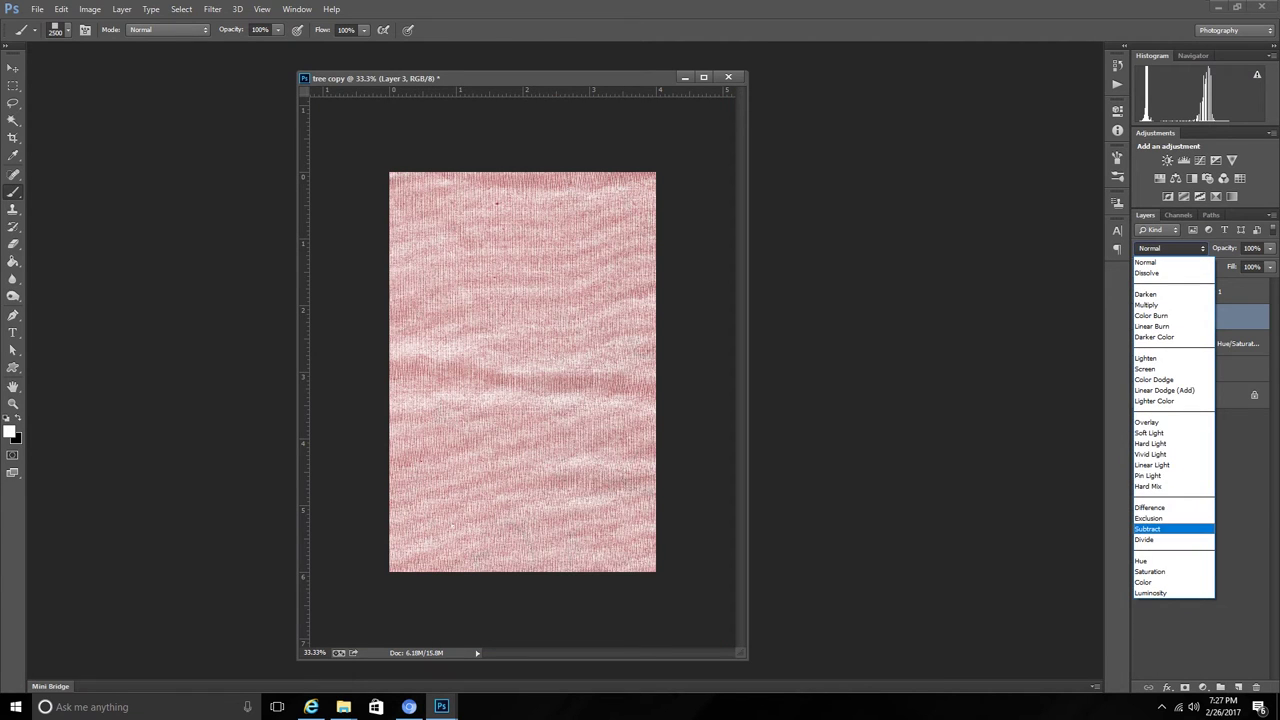
pyautogui.click(1160, 528)
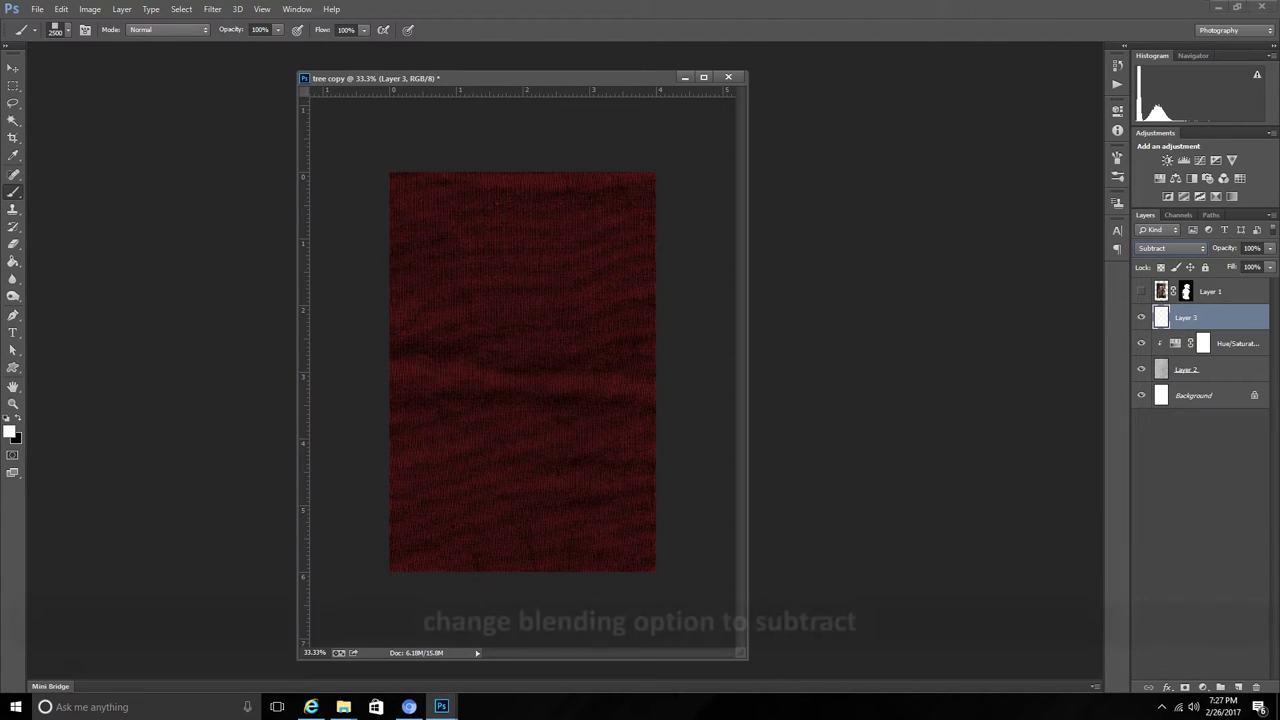
pyautogui.hotkey('ctrl', '+')
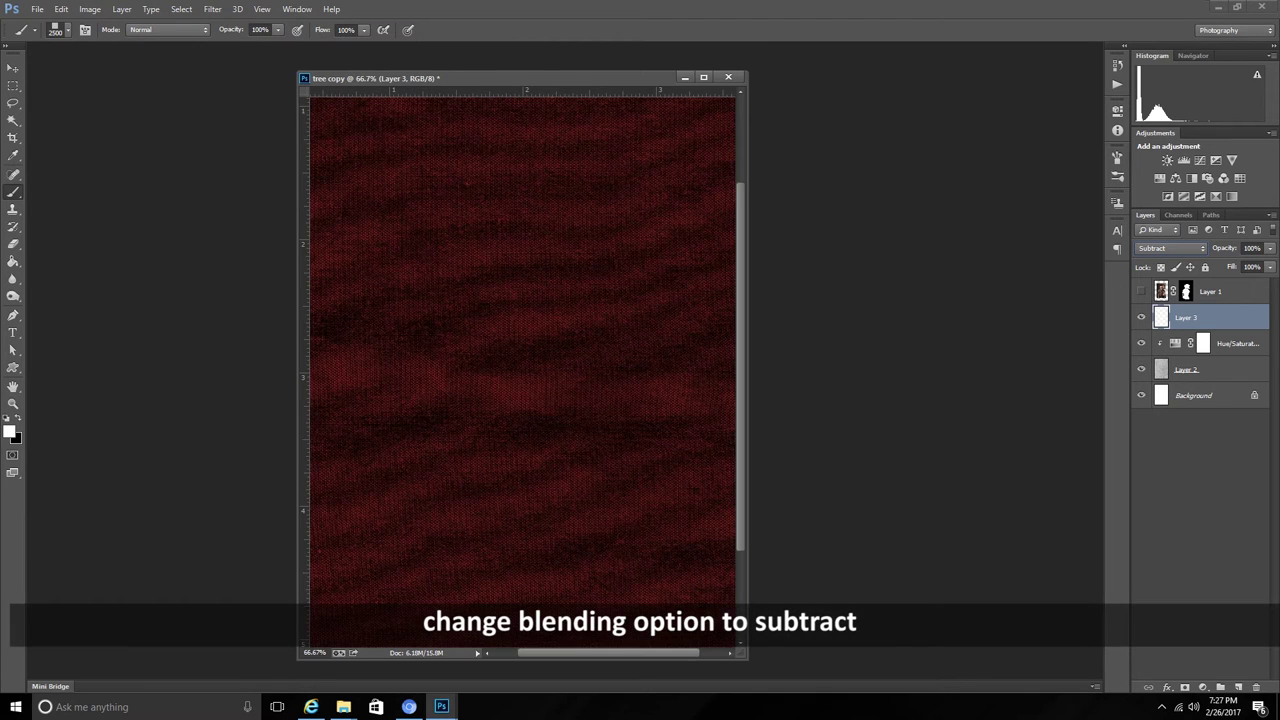
pyautogui.moveTo(747, 659); pyautogui.dragTo(911, 699)
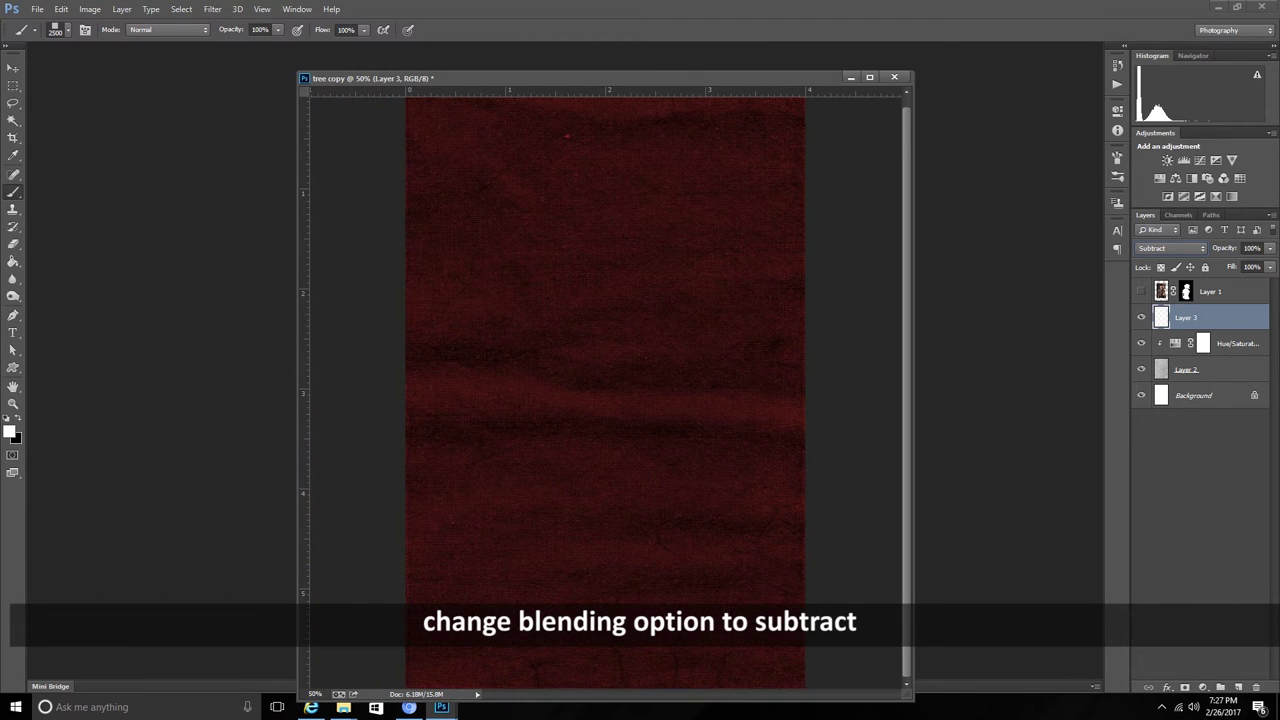
# - Brighten the Hue/Saturation adjustment's red tint to lightness -31
pyautogui.click(1237, 343)
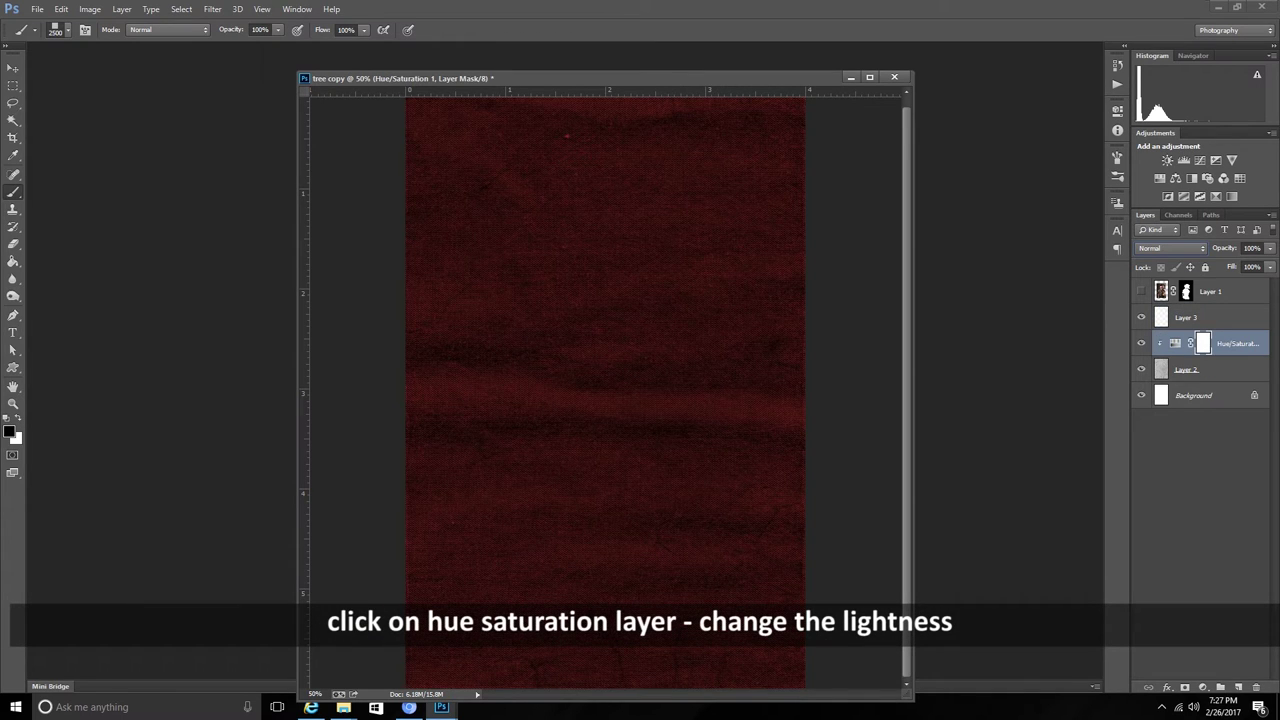
pyautogui.doubleClick(1175, 343)
pyautogui.moveTo(993, 247); pyautogui.dragTo(1007, 247)
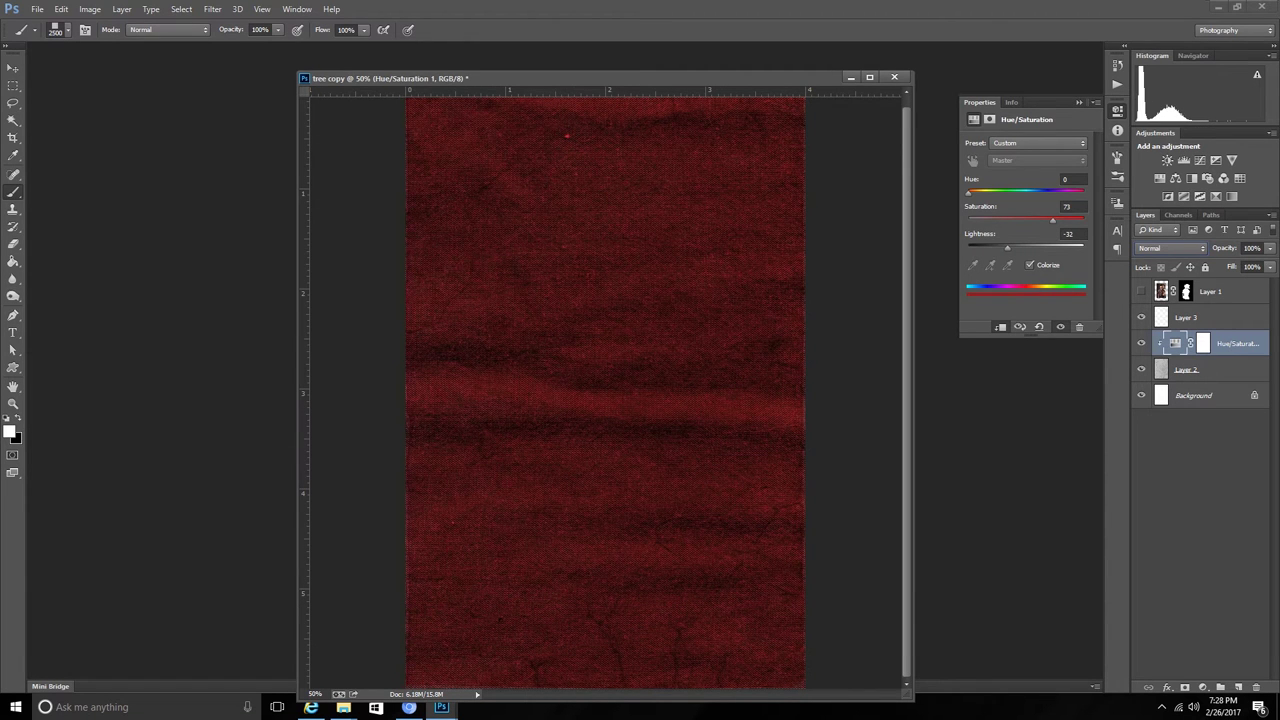
pyautogui.click(1079, 102)
# - Set the fabric texture Layer 3's opacity to 77%, then hide it to compare
pyautogui.click(1186, 317)
pyautogui.click(1269, 248)
pyautogui.moveTo(1268, 263); pyautogui.dragTo(1244, 263)
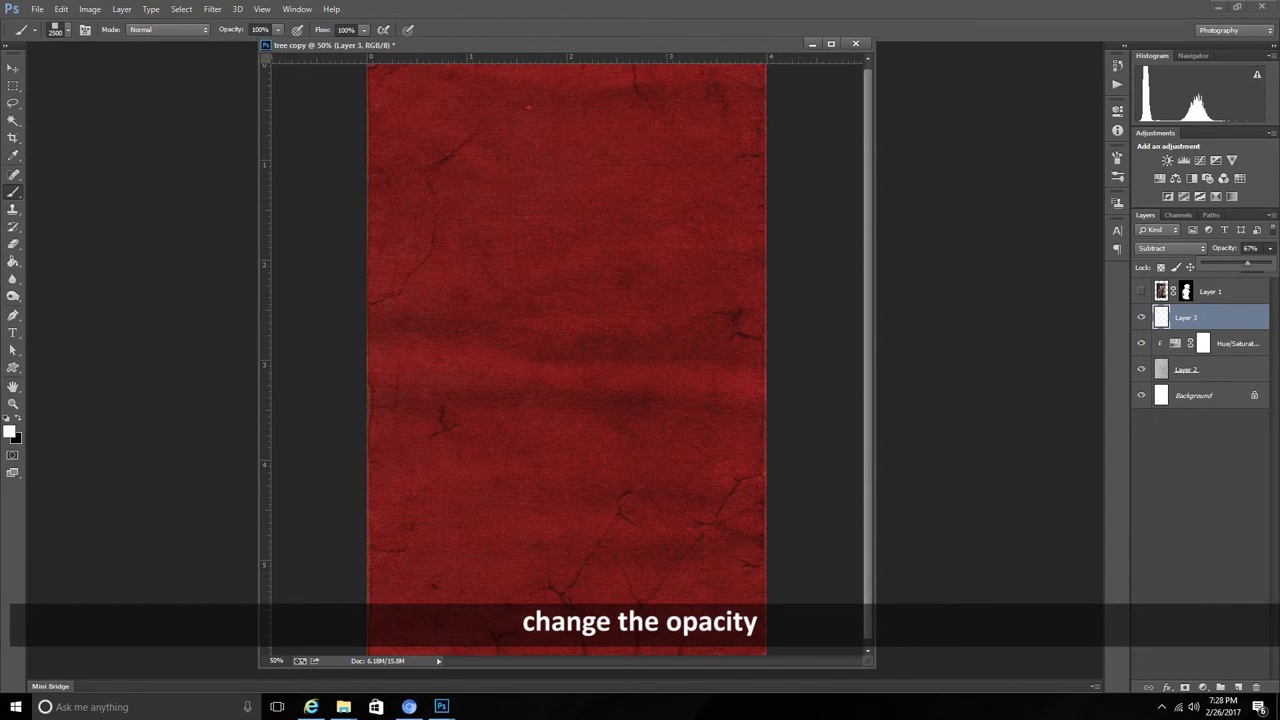
pyautogui.moveTo(1247, 263); pyautogui.dragTo(1251, 263)
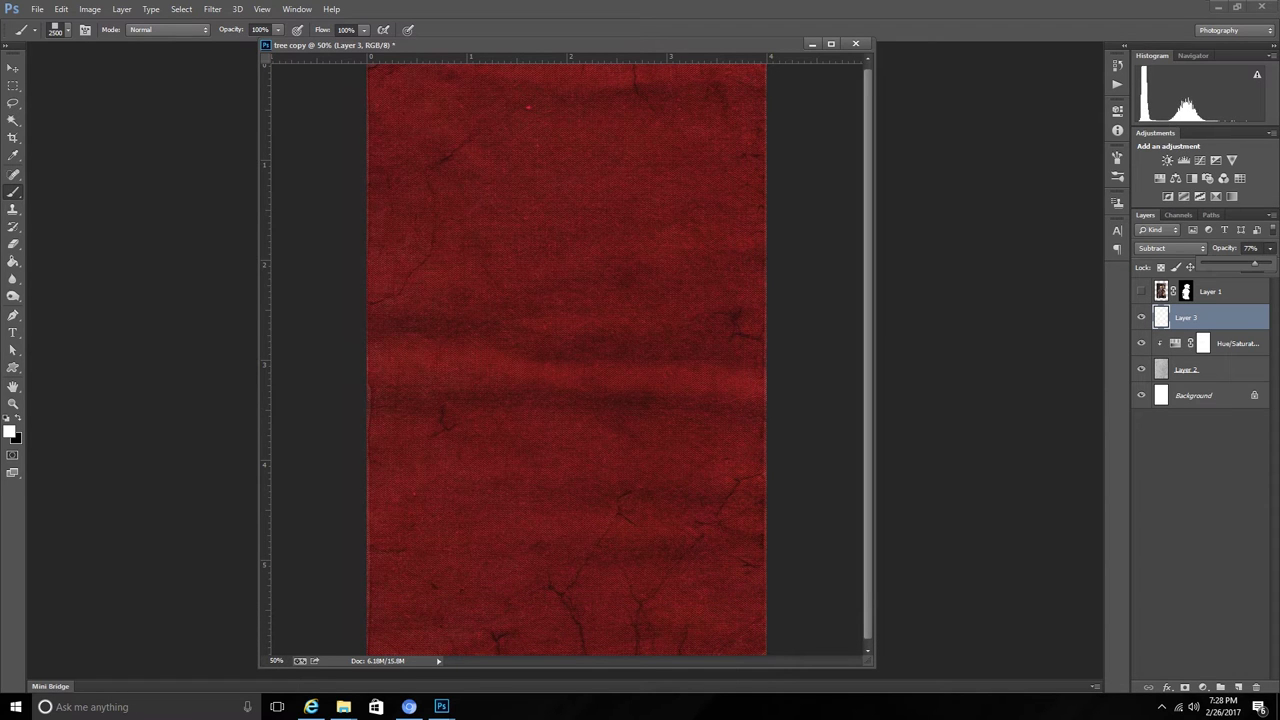
pyautogui.press('Return')
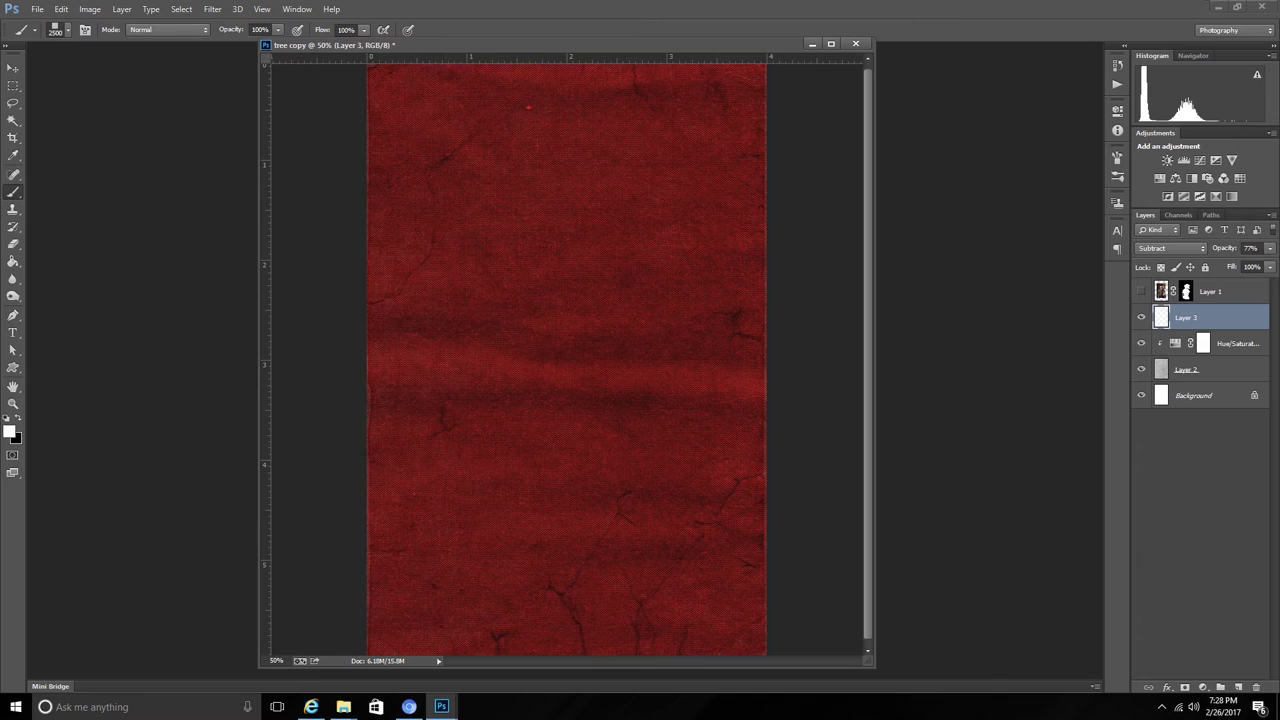
pyautogui.click(1141, 317)
# - On a new layer, stamp a white Swirl Brush 7 (1287 px) stroke at the poster centre
pyautogui.click(1141, 317)
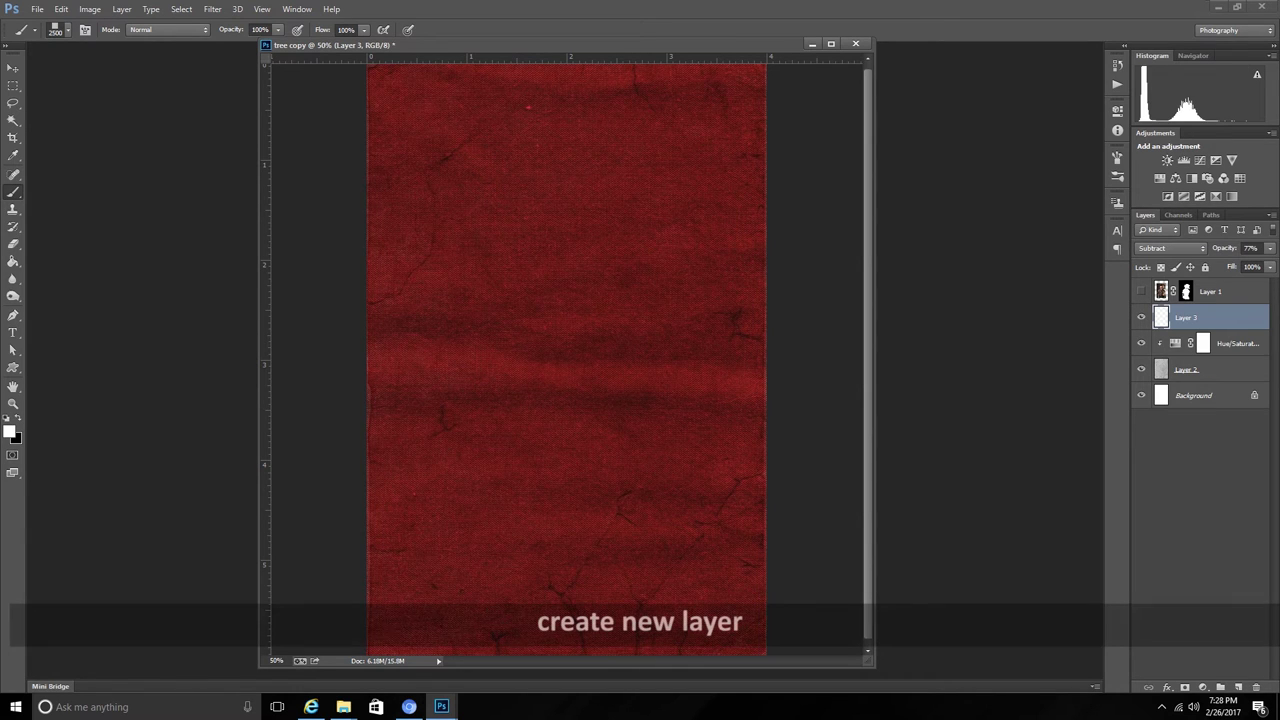
pyautogui.click(1238, 688)
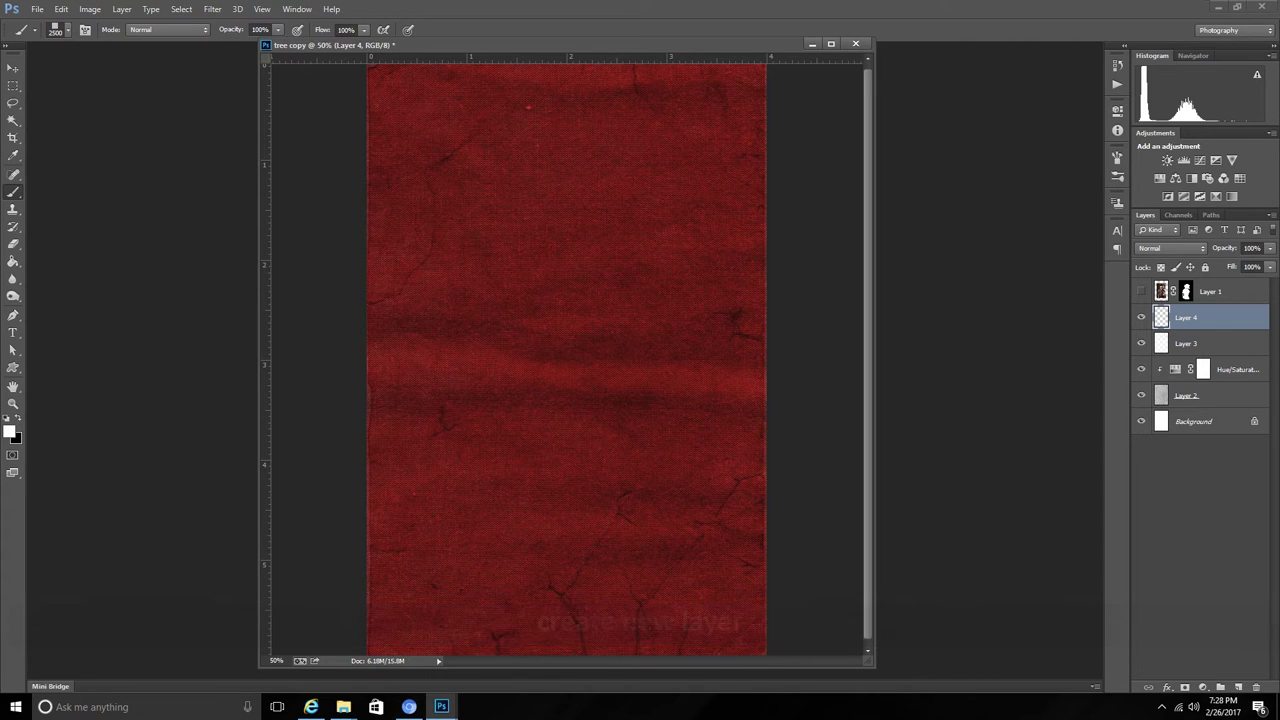
pyautogui.click(67, 29)
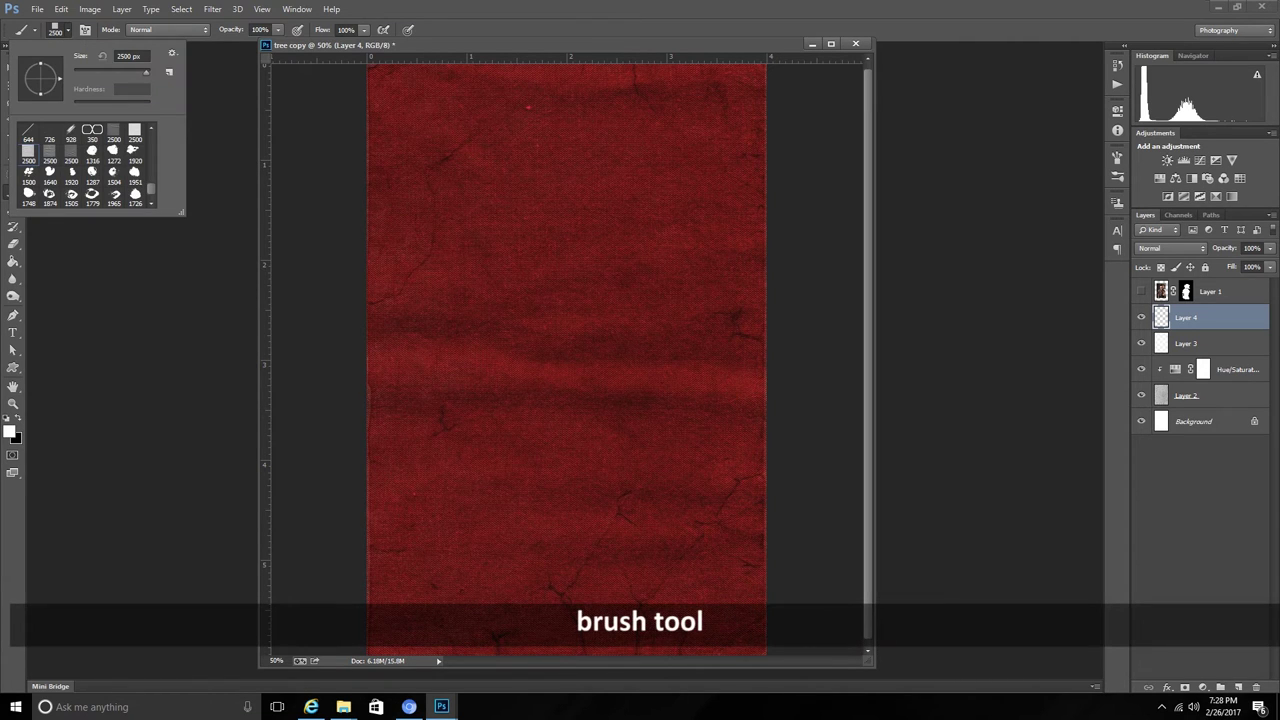
pyautogui.click(92, 171)
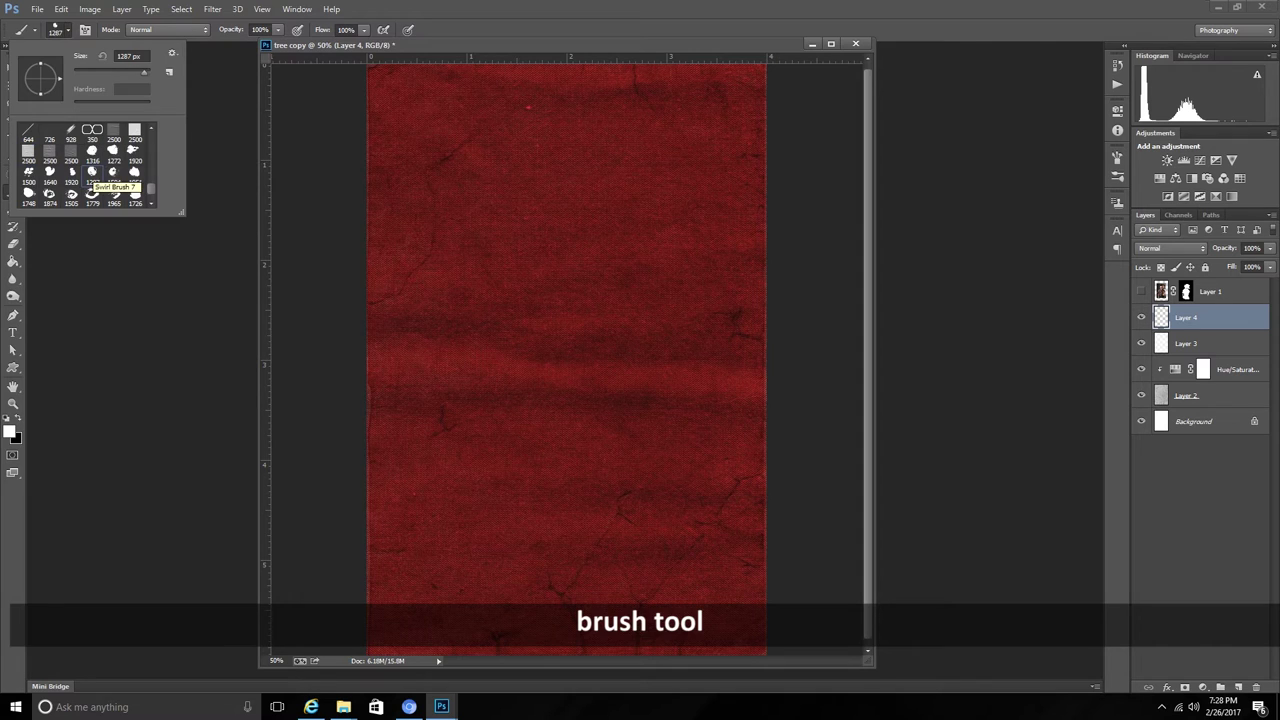
pyautogui.press('Return')
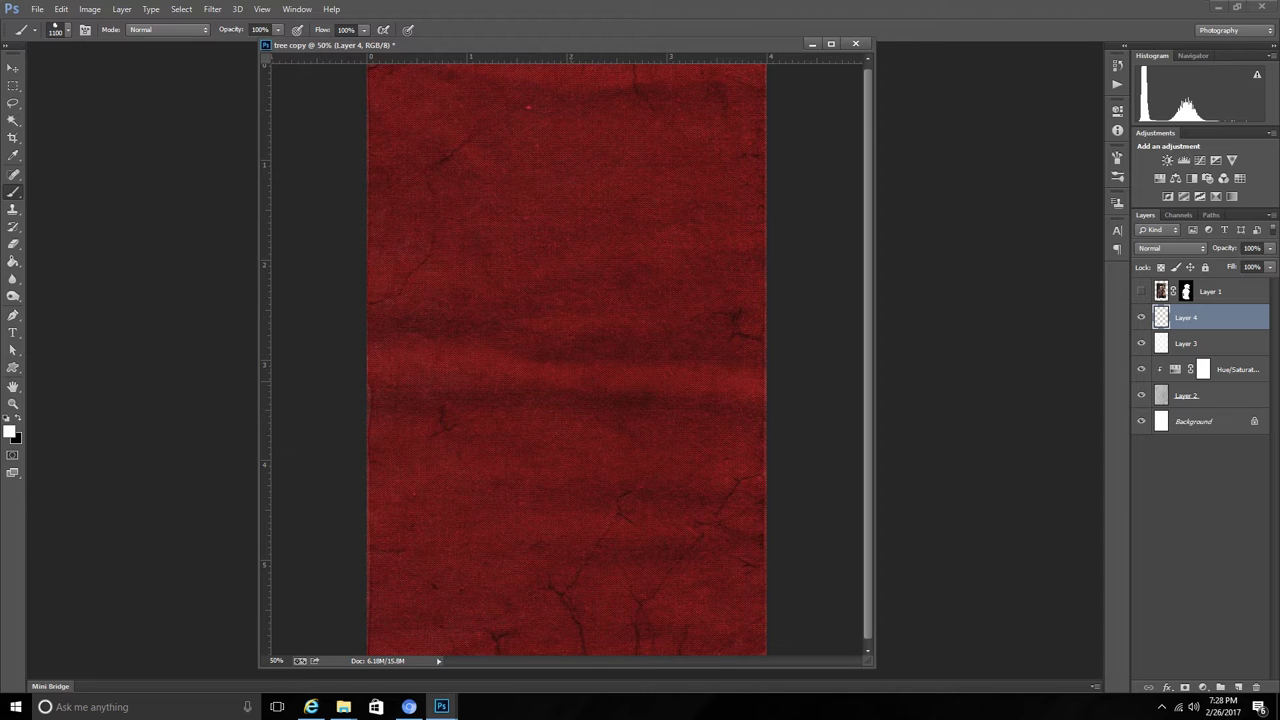
pyautogui.click(574, 350)
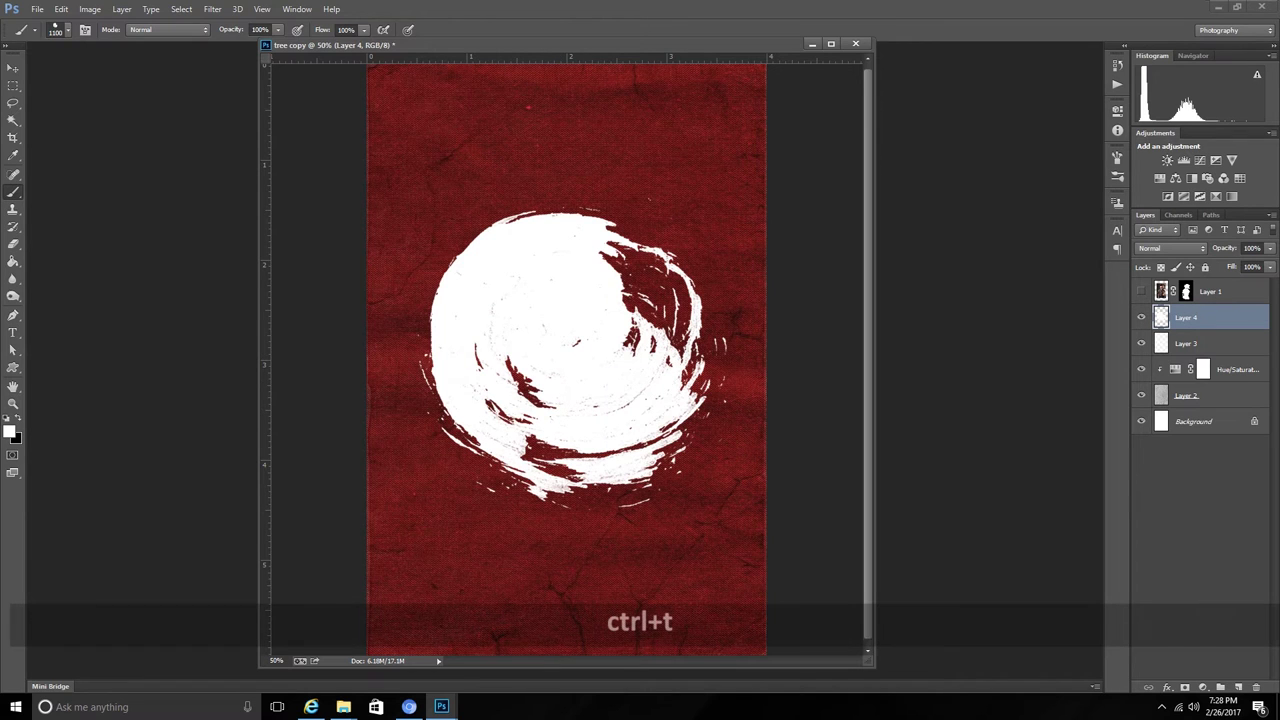
# - Rotate the swirl about 87 degrees, then widen it and shift it into place
pyautogui.hotkey('ctrl', 't')
pyautogui.click(61, 9)
pyautogui.click(80, 277)
pyautogui.moveTo(749, 165)
pyautogui.mouseDown()
pyautogui.moveTo(786, 186)
pyautogui.moveTo(660, 427)
pyautogui.moveTo(650, 387)
pyautogui.mouseUp()
pyautogui.press('Return')
pyautogui.press('b')
pyautogui.click(57, 29)
pyautogui.hotkey('ctrl', 't')
pyautogui.moveTo(361, 374); pyautogui.dragTo(377, 374)
pyautogui.moveTo(613, 355); pyautogui.dragTo(597, 375)
pyautogui.press('Return')
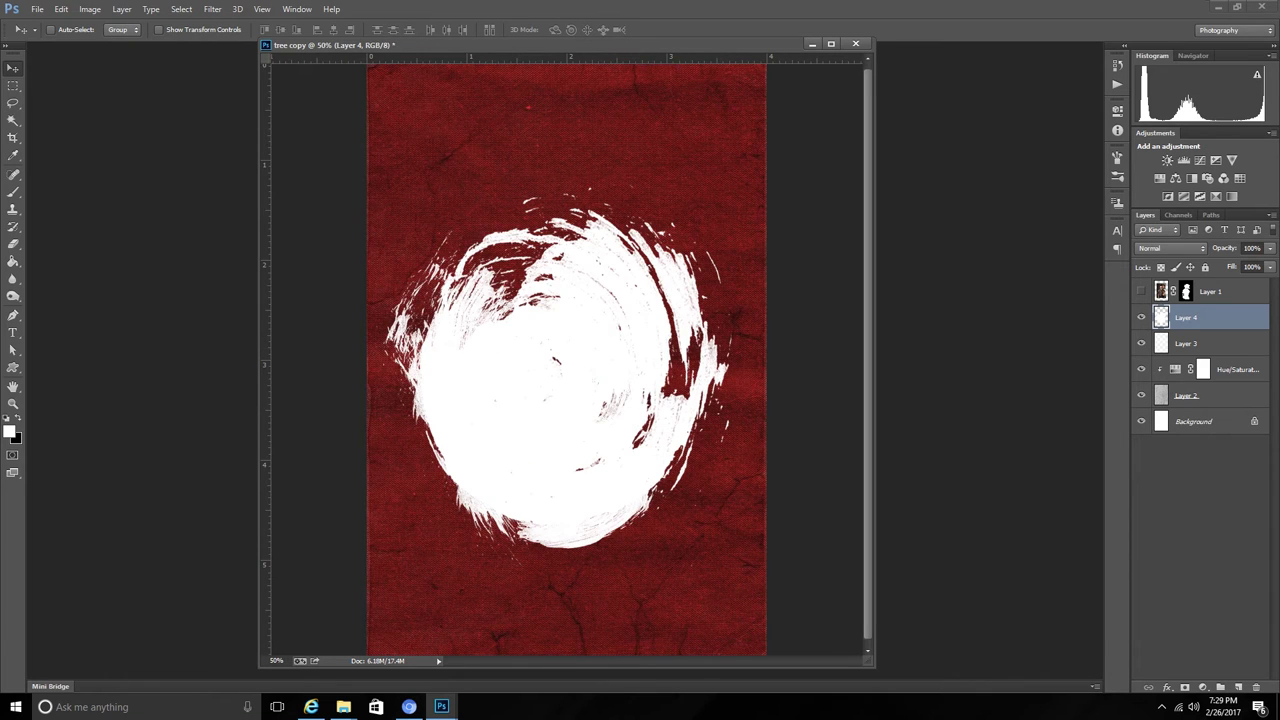
# - Show the guitarist Layer 1 and nudge it slightly up and left into position
pyautogui.click(1141, 291)
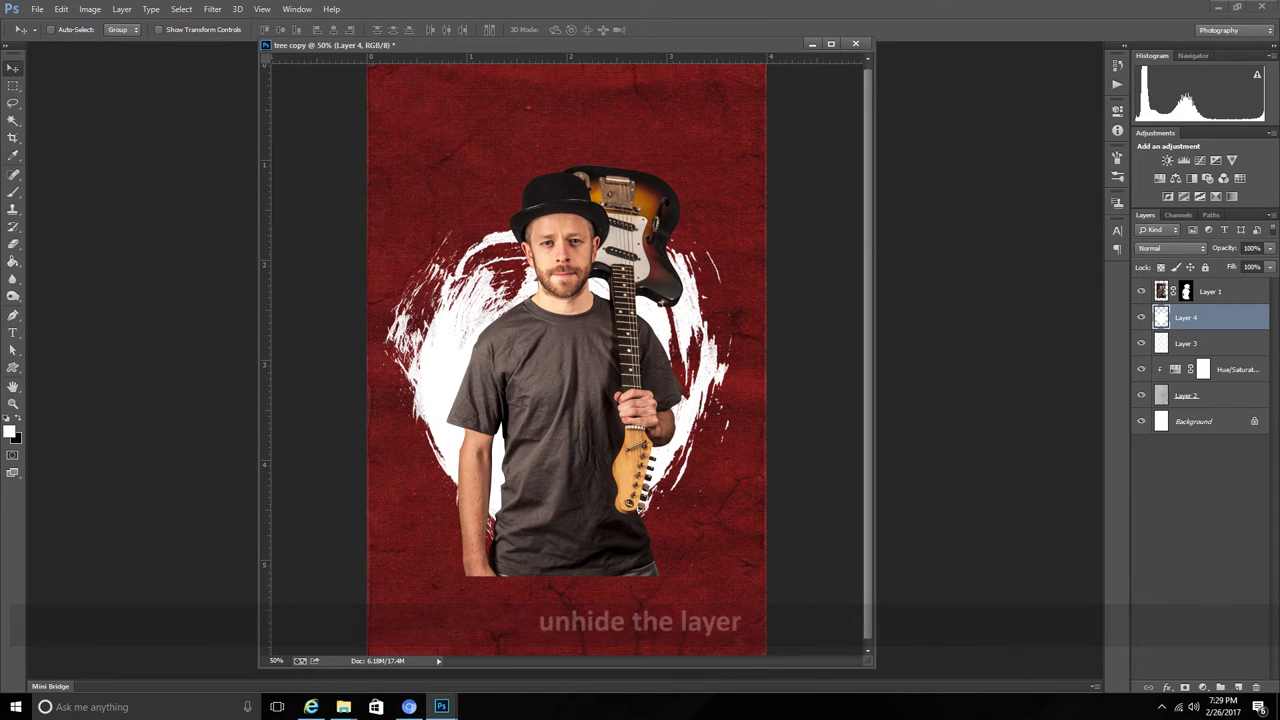
pyautogui.click(1215, 291)
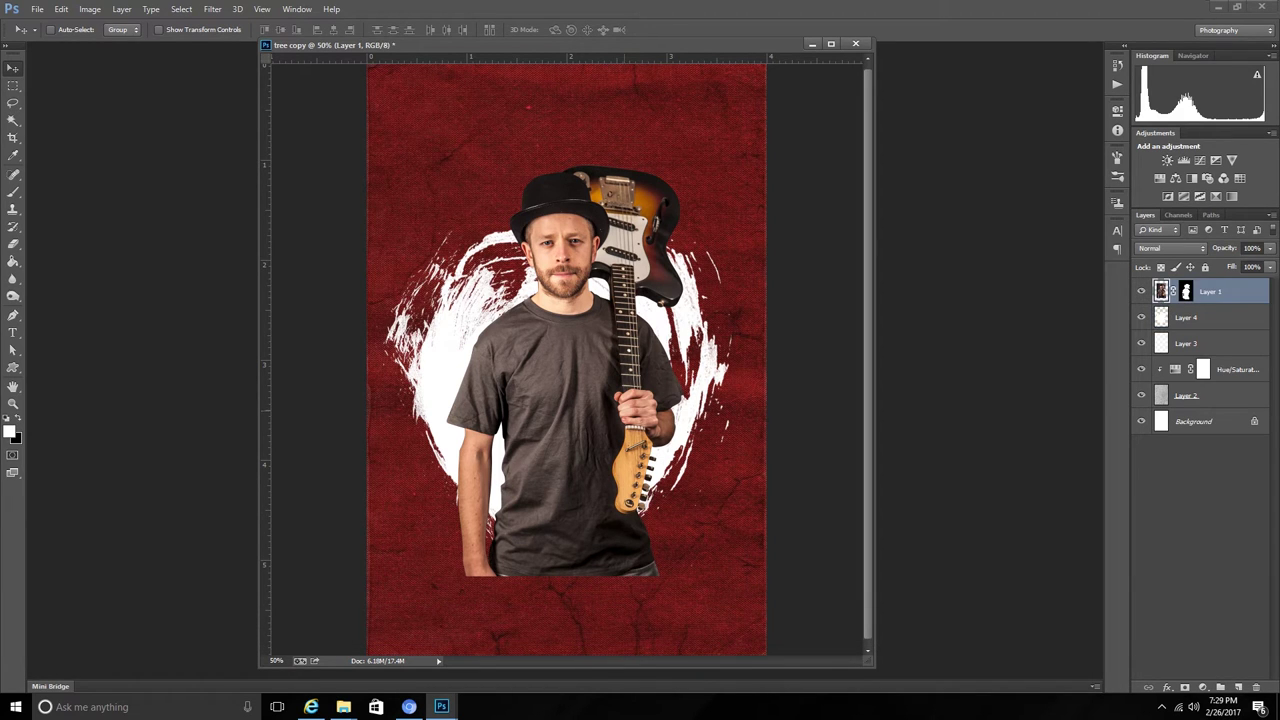
pyautogui.moveTo(637, 379); pyautogui.dragTo(632, 366)
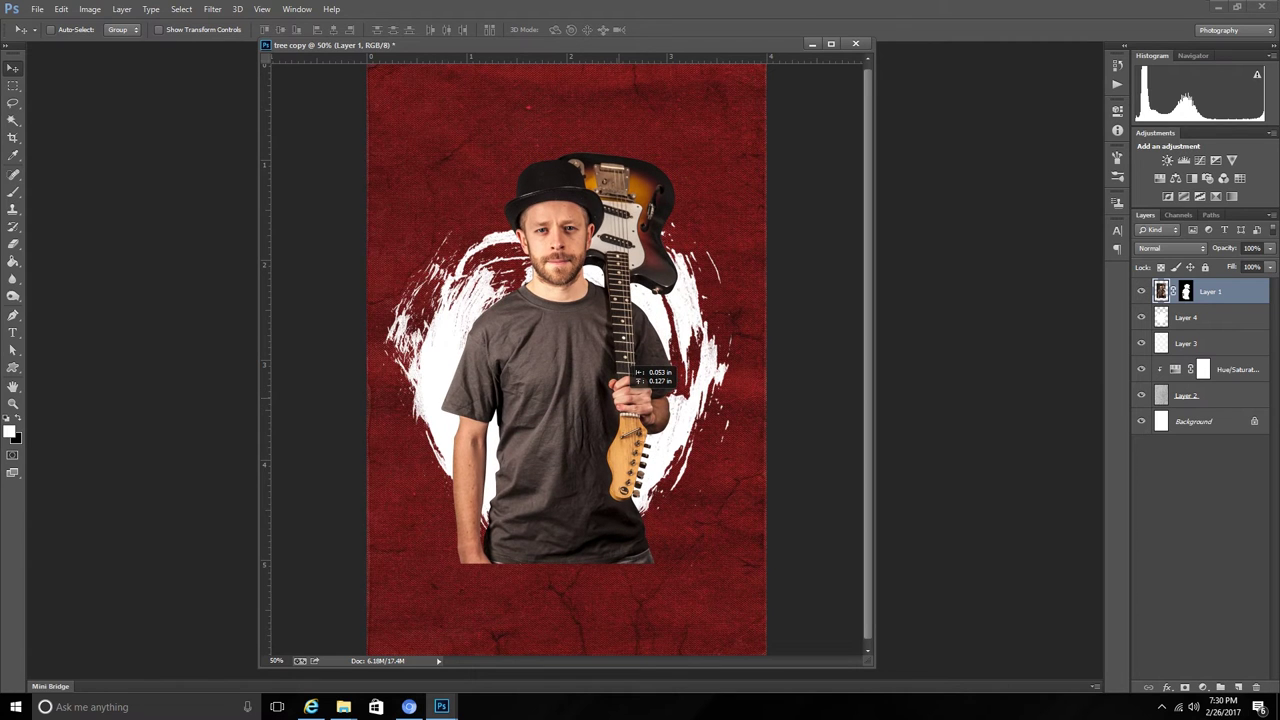
pyautogui.moveTo(632, 367); pyautogui.dragTo(632, 368)
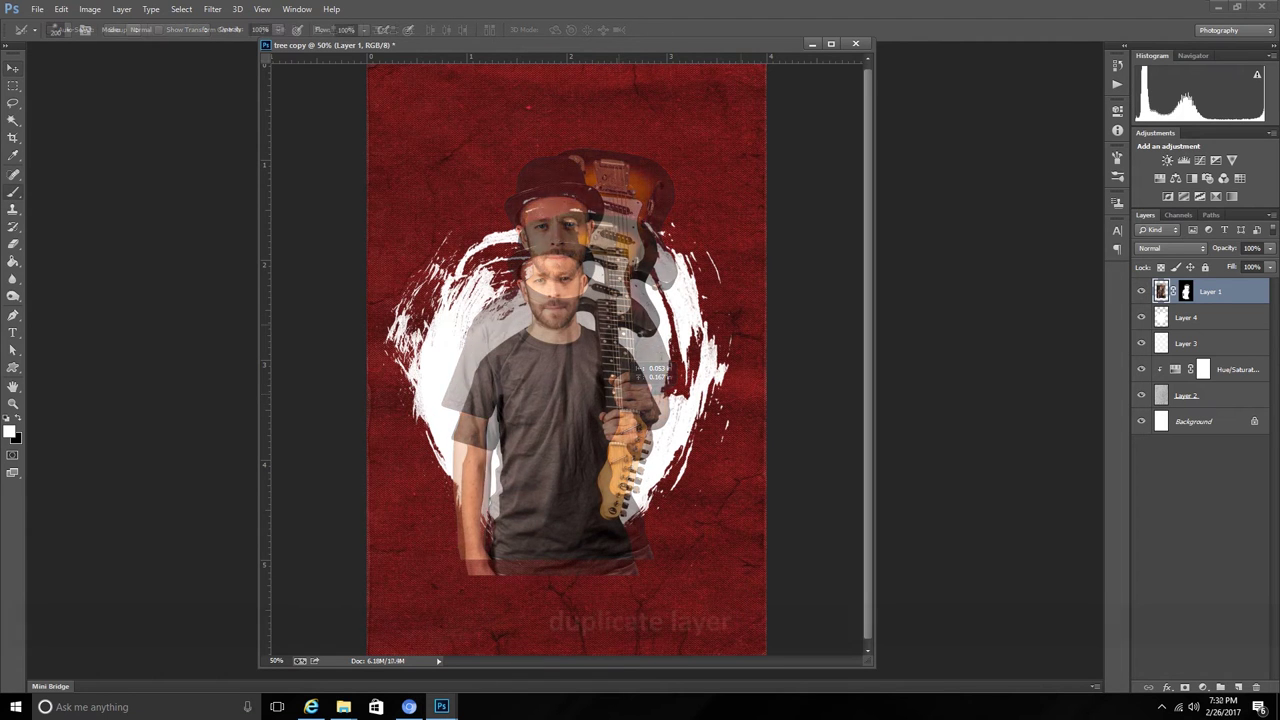
# - Duplicate the guitarist as Layer 1 copy below the original, and hide Layer 1
pyautogui.rightClick(1212, 291)
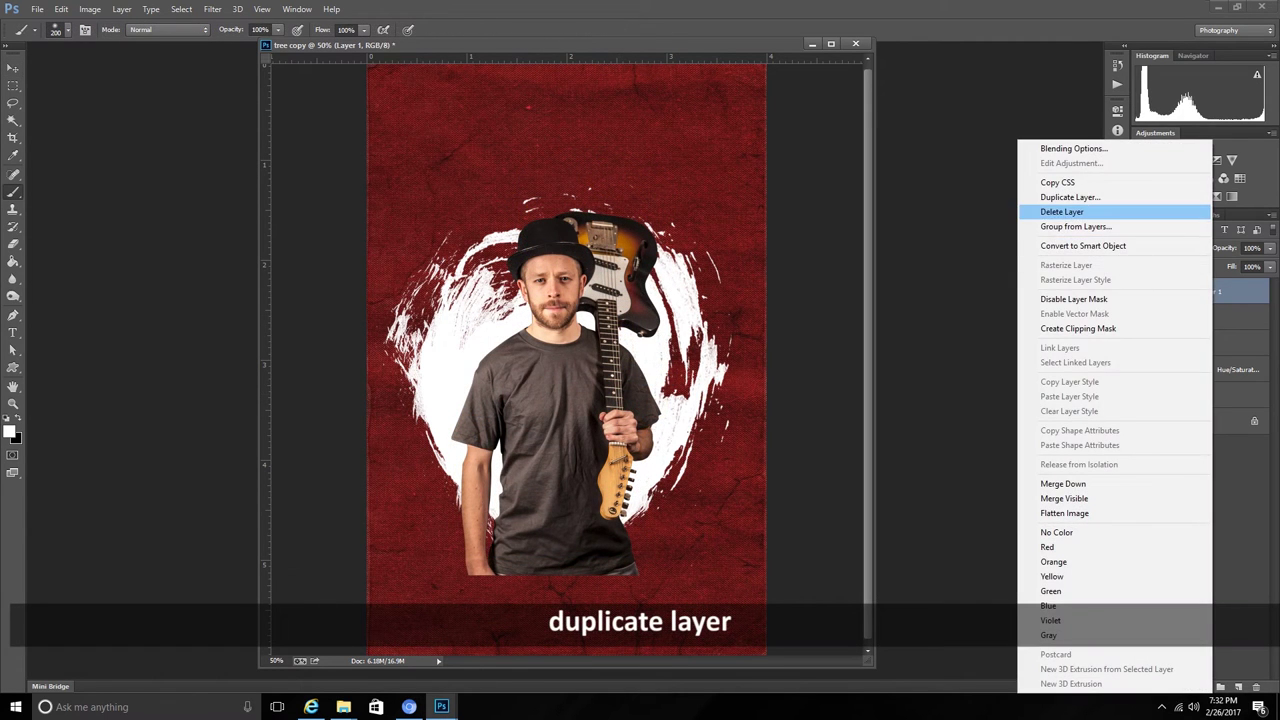
pyautogui.click(1070, 197)
pyautogui.click(756, 218)
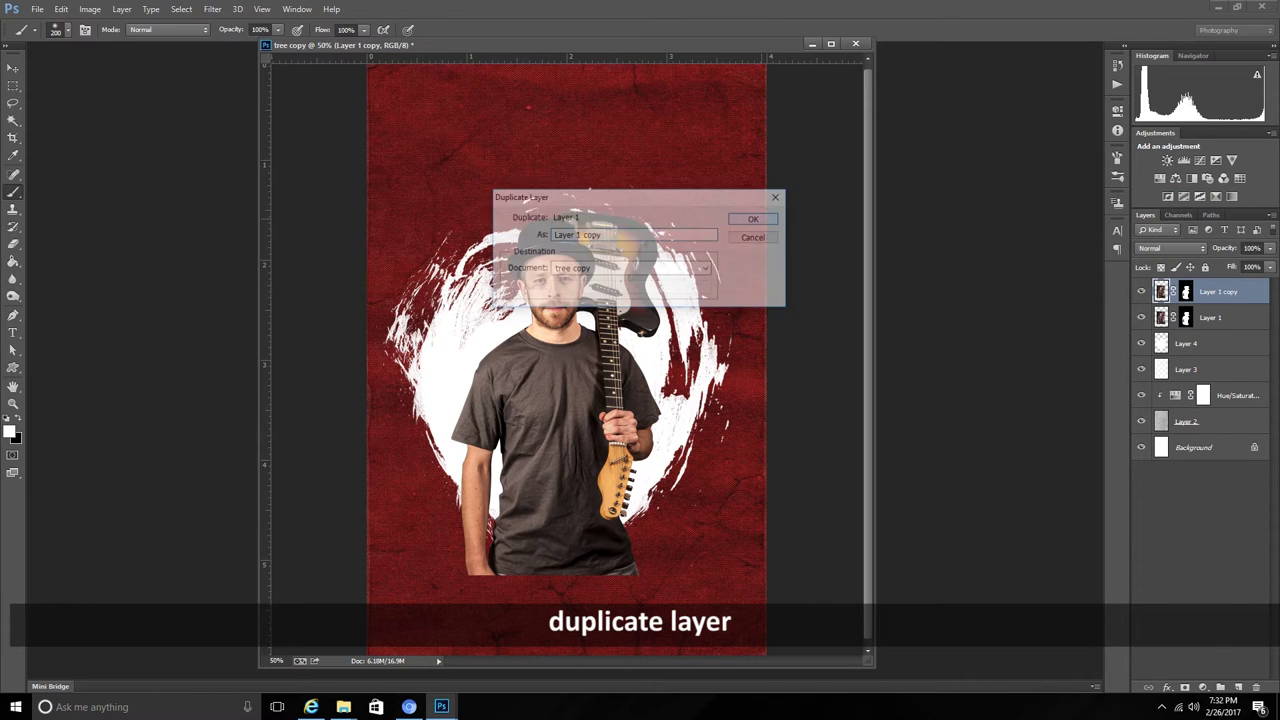
pyautogui.moveTo(1218, 291); pyautogui.dragTo(1218, 326)
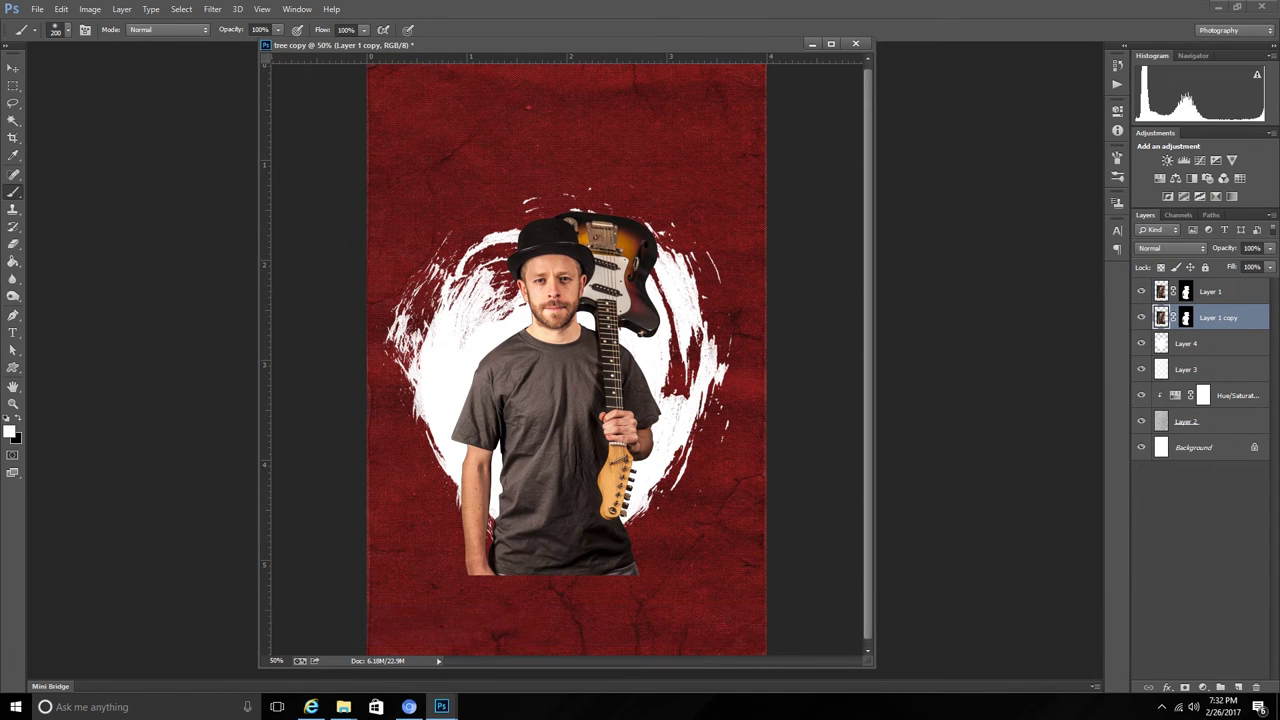
pyautogui.click(1141, 291)
# - Apply Layer 1 copy's mask and clip it to the white swirl, checking the whole poster
pyautogui.rightClick(1186, 317)
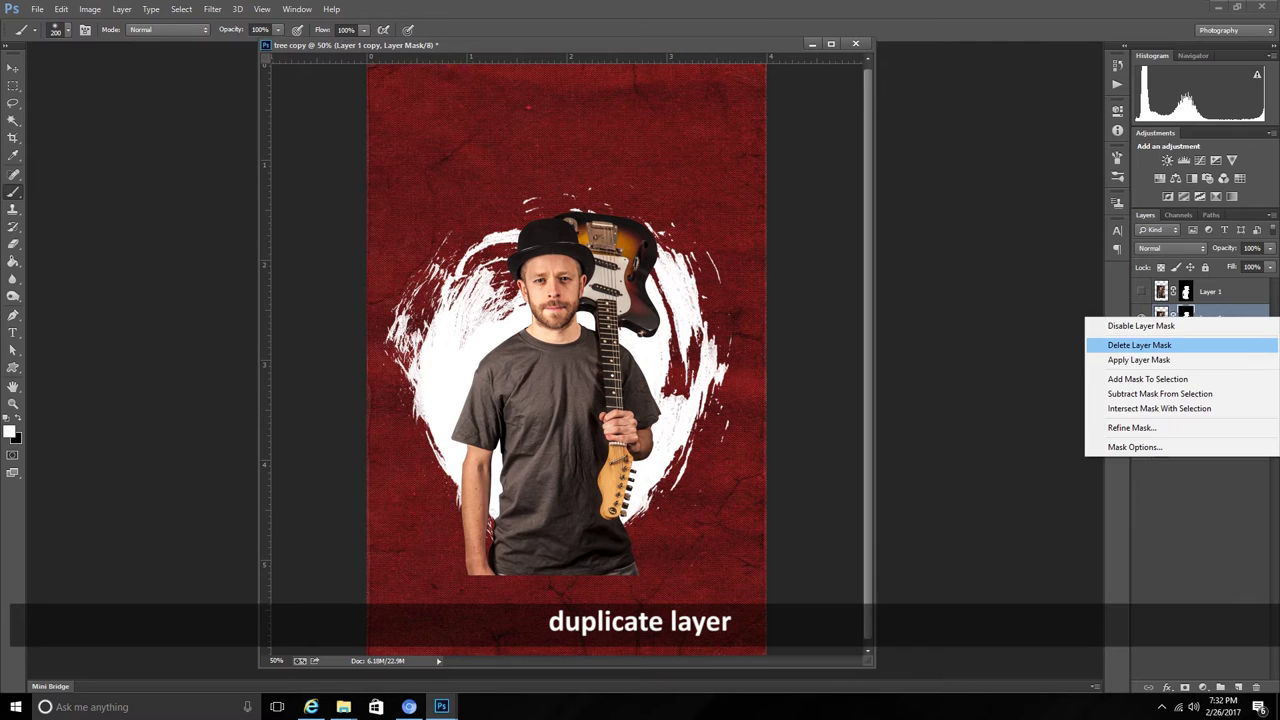
pyautogui.click(1160, 360)
pyautogui.rightClick(1186, 317)
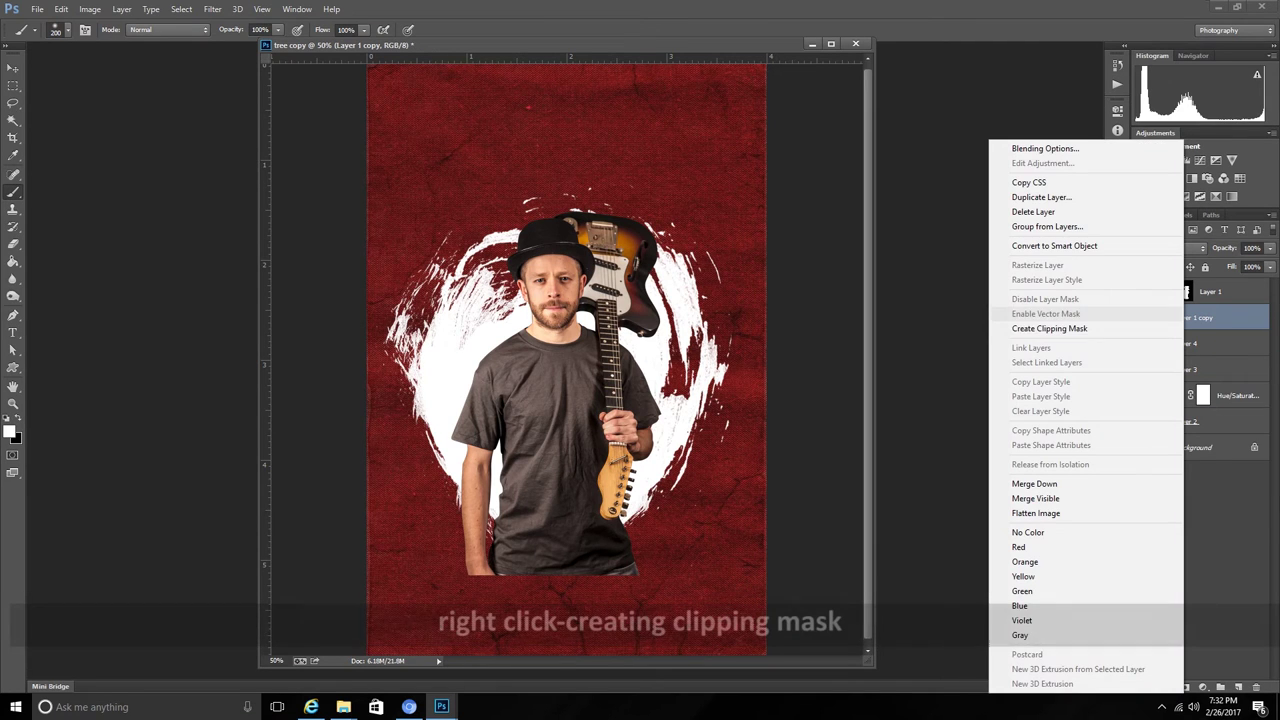
pyautogui.click(1049, 328)
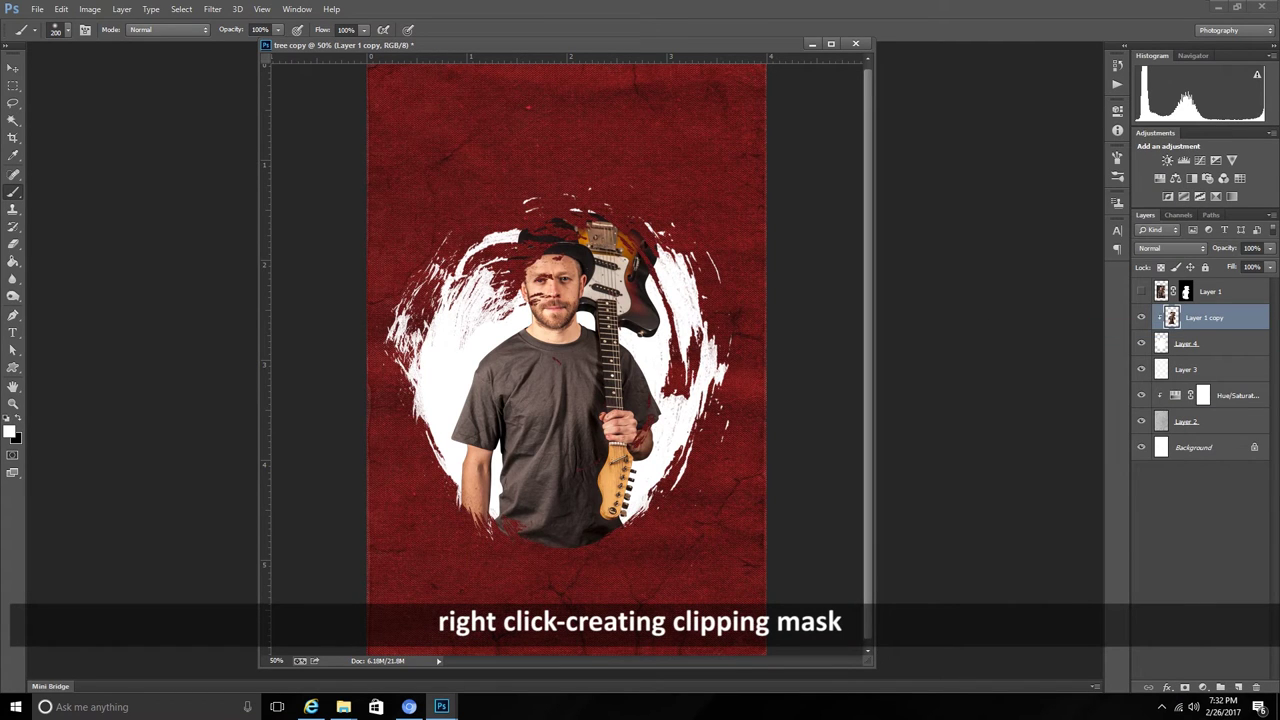
pyautogui.click(1141, 317)
pyautogui.click(1141, 317)
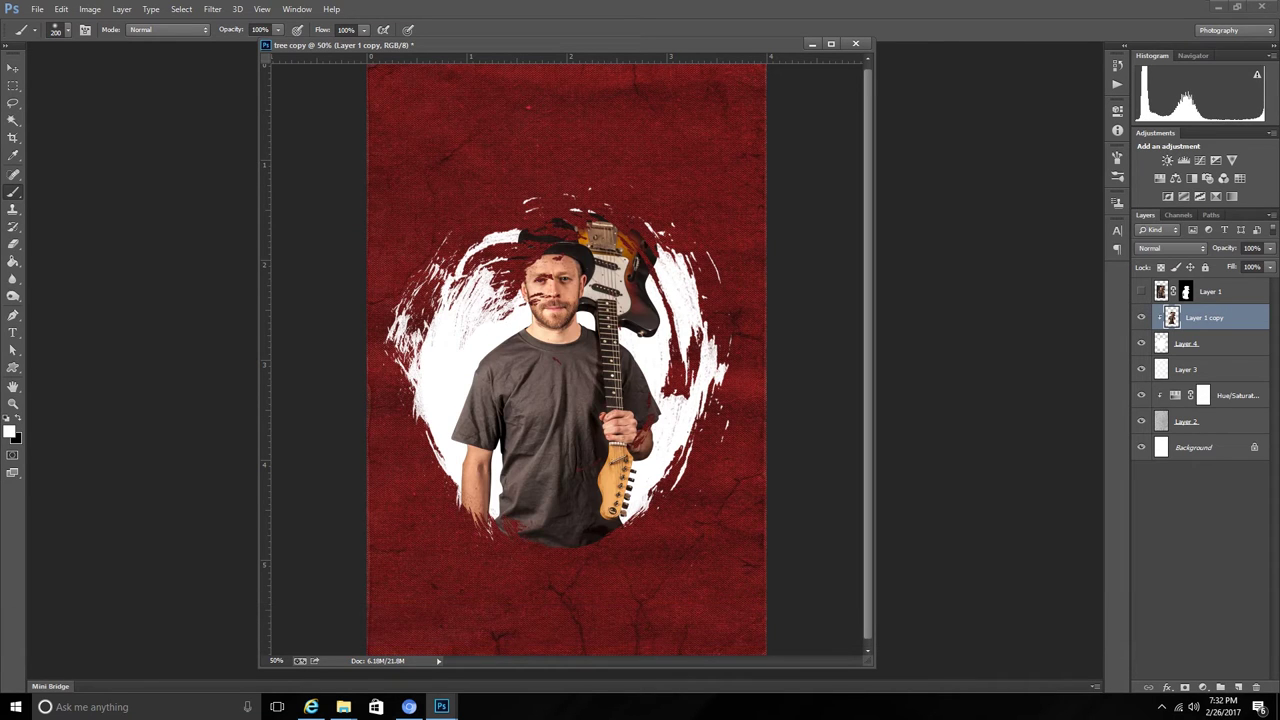
pyautogui.hotkey('ctrl', '-')
pyautogui.hotkey('ctrl', '+')
pyautogui.hotkey('ctrl', '+')
pyautogui.hotkey('ctrl', '-')
pyautogui.click(1202, 687)
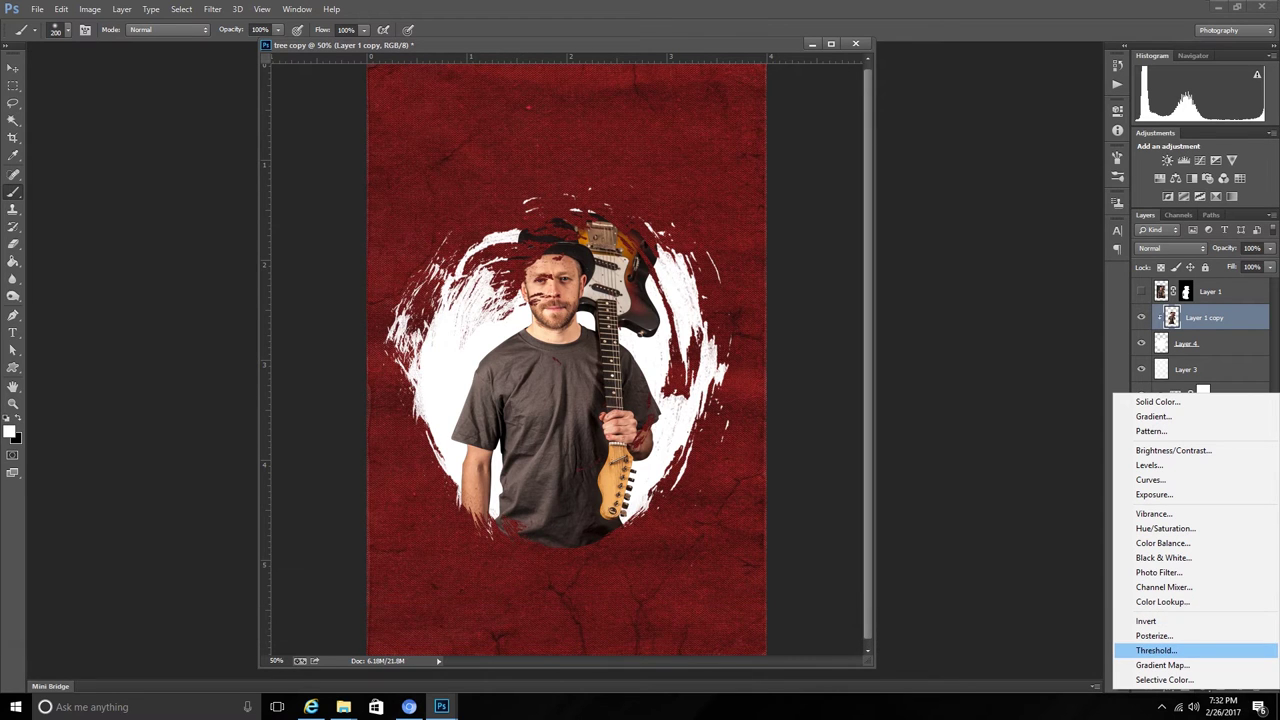
# - Add a Threshold adjustment clipped to Layer 1 copy and fine-tune its level
pyautogui.click(1156, 650)
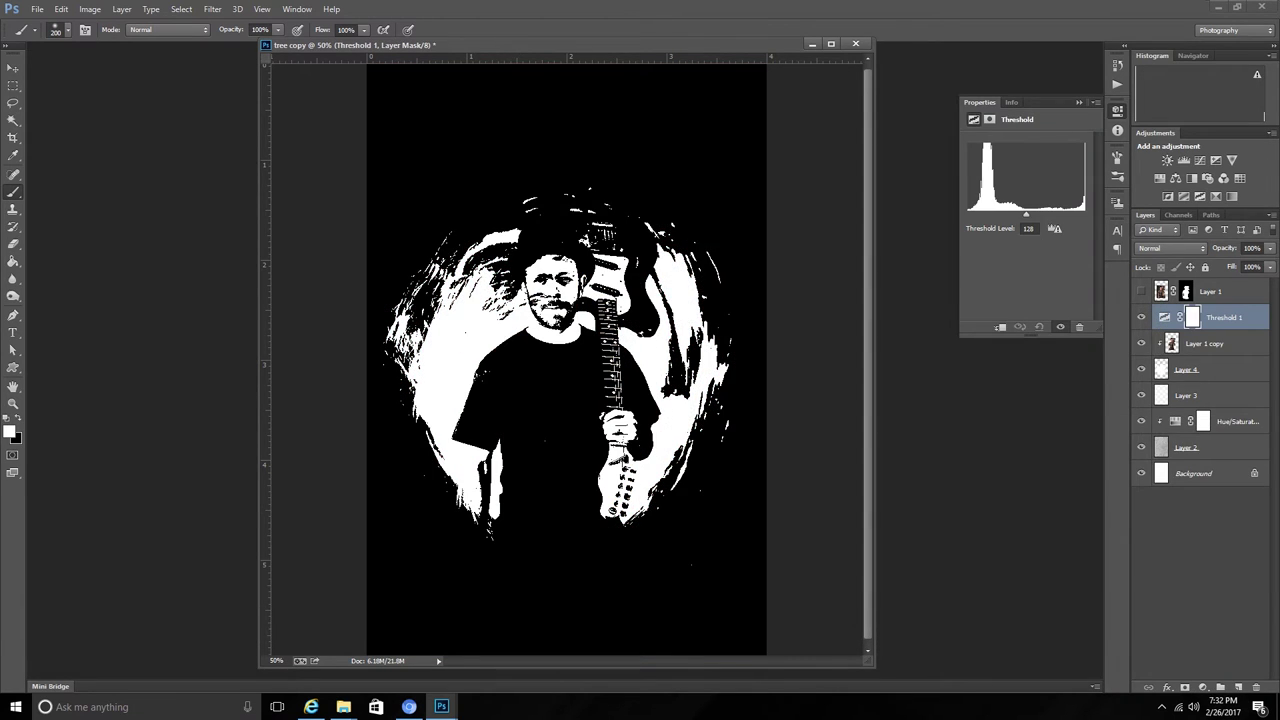
pyautogui.hotkey('ctrl', 'alt', 'g')
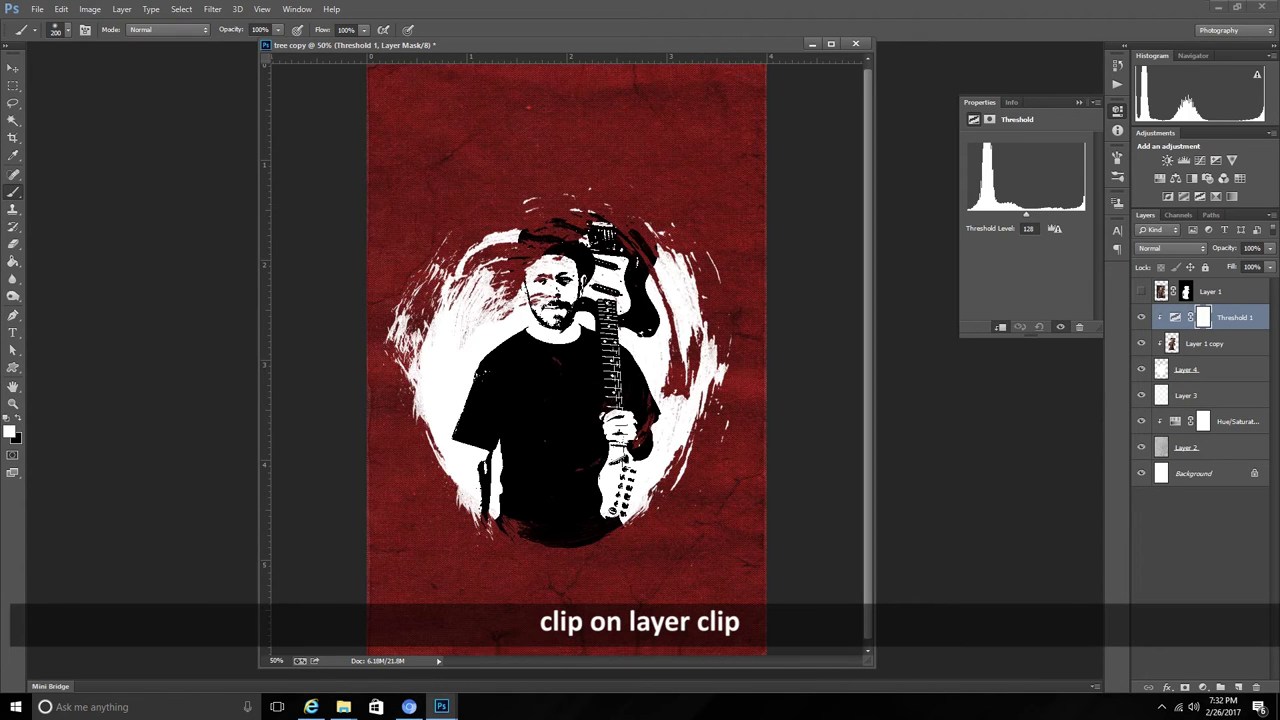
pyautogui.moveTo(1025, 215); pyautogui.dragTo(1018, 215)
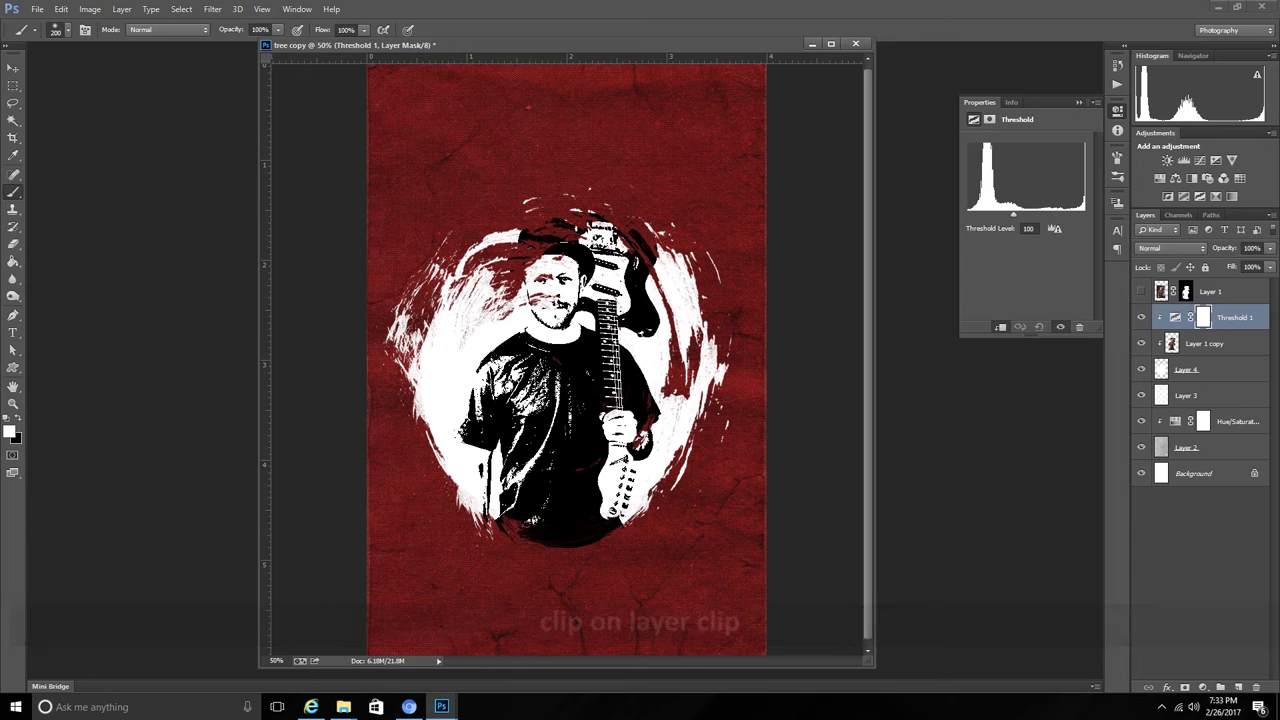
pyautogui.moveTo(1018, 215); pyautogui.dragTo(1021, 215)
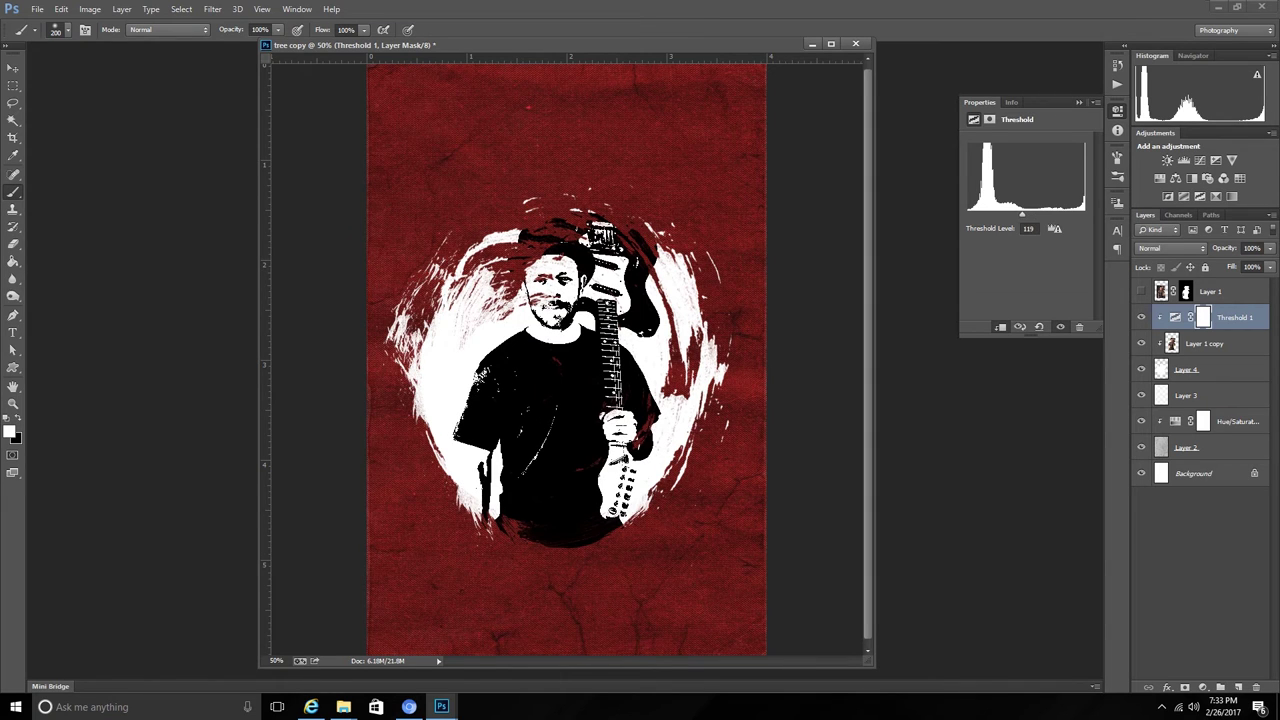
# - Set the Threshold layer's blend mode to Screen and zoom in on the guitarist
pyautogui.click(1171, 248)
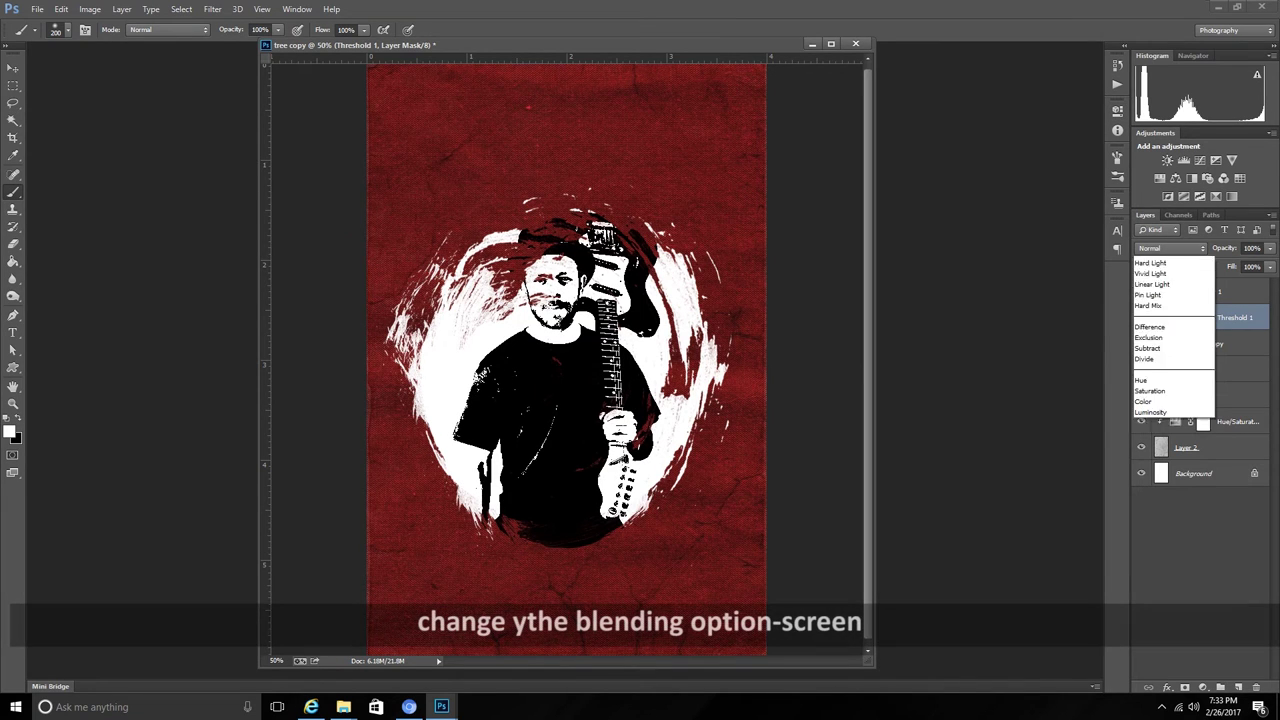
pyautogui.click(1165, 368)
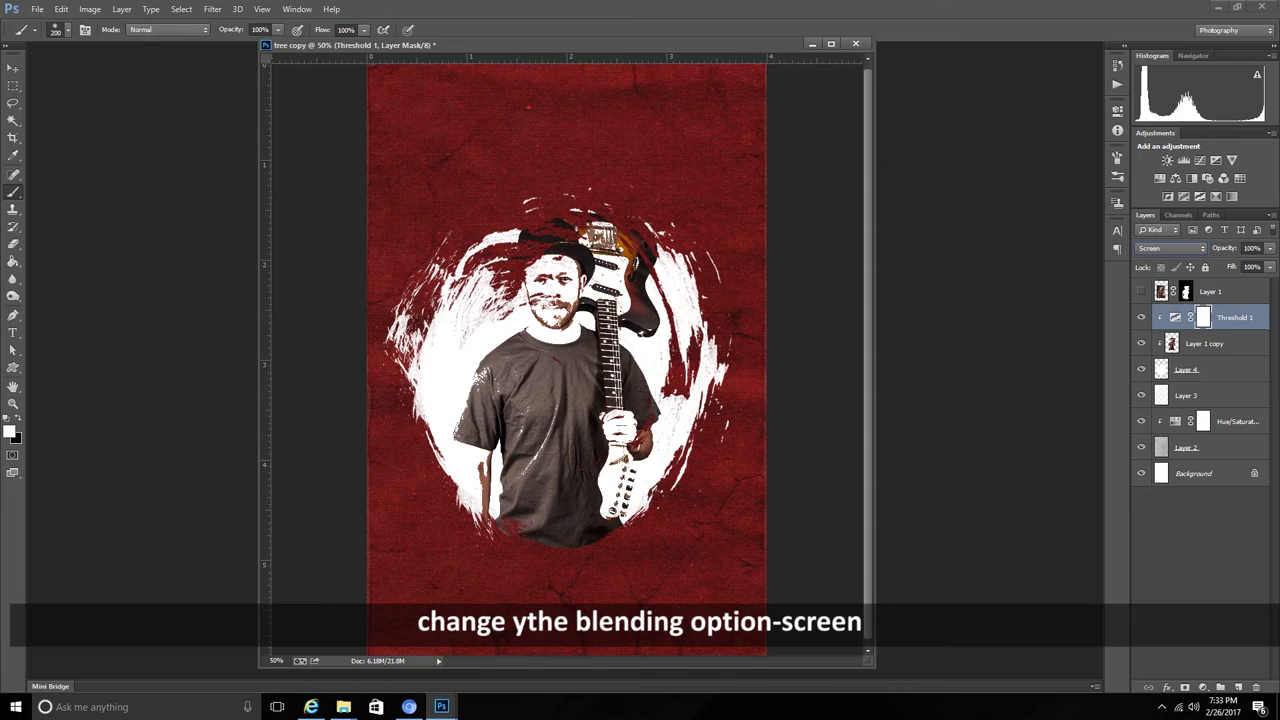
pyautogui.hotkey('ctrl', '+')
pyautogui.hotkey('ctrl', '+')
pyautogui.hotkey('ctrl', '+')
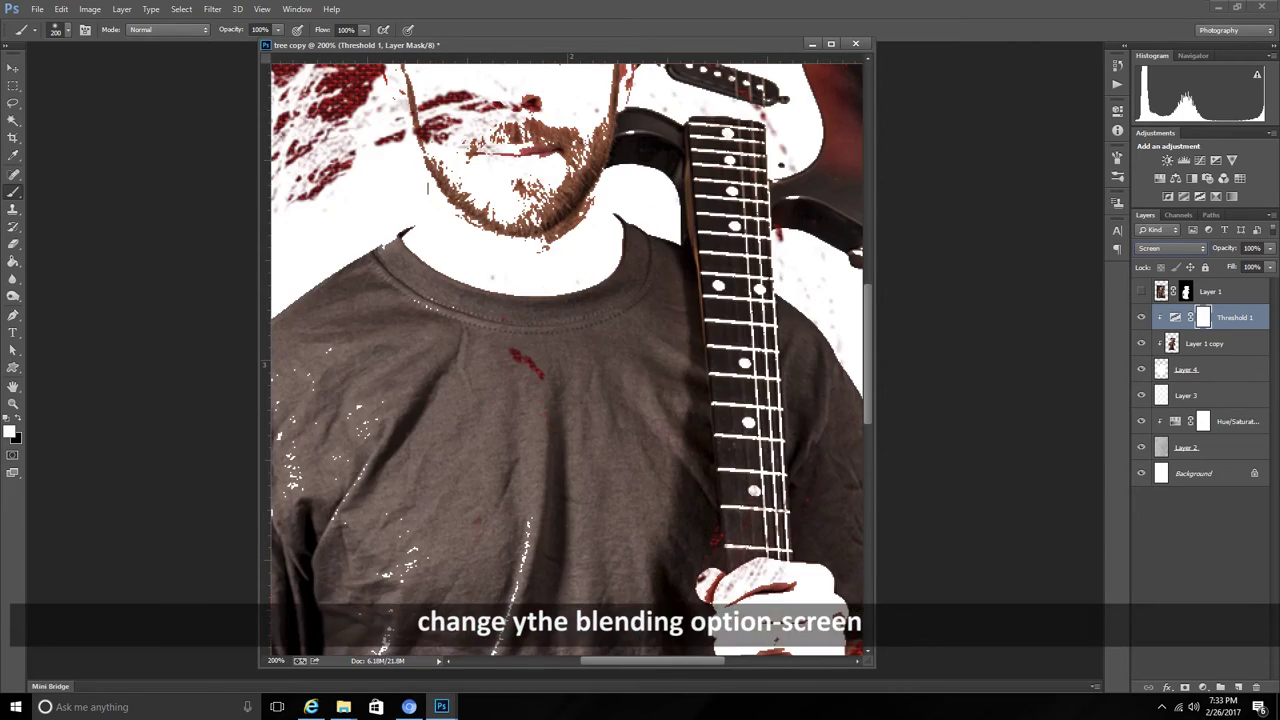
pyautogui.hotkey('ctrl', '-')
pyautogui.hotkey('ctrl', '-')
pyautogui.hotkey('ctrl', '-')
pyautogui.hotkey('ctrl', '+')
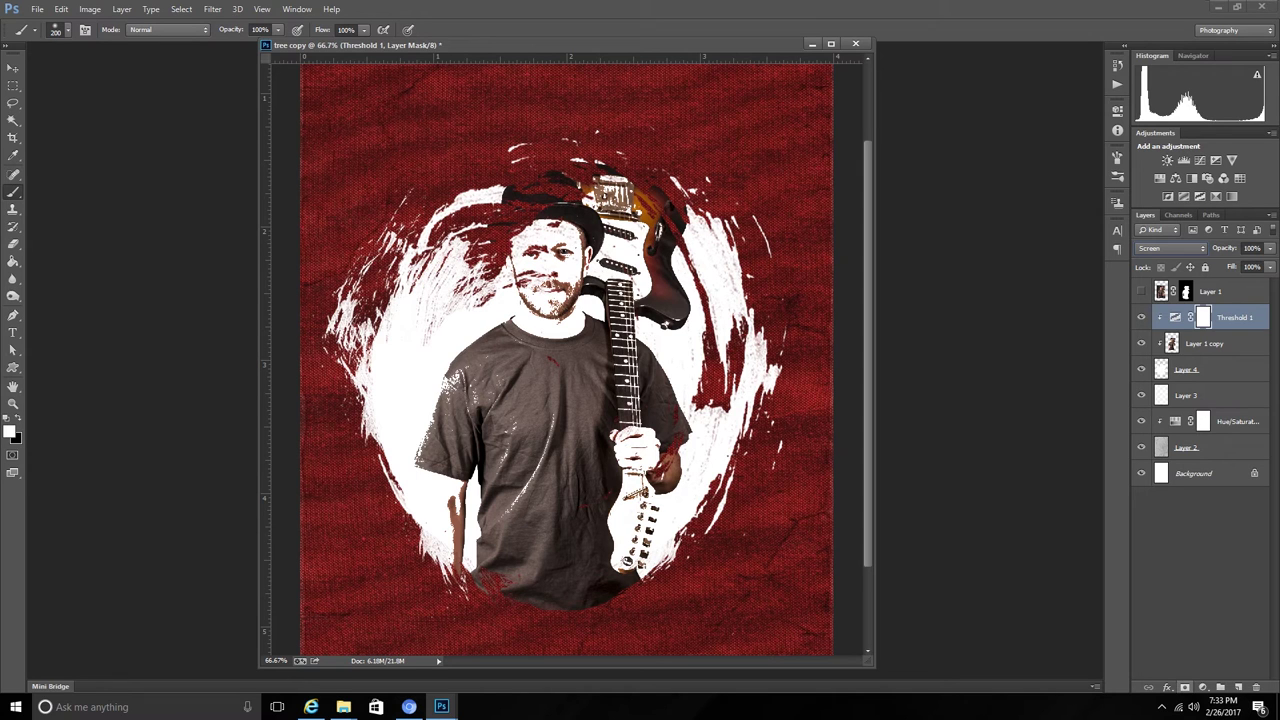
pyautogui.click(1202, 687)
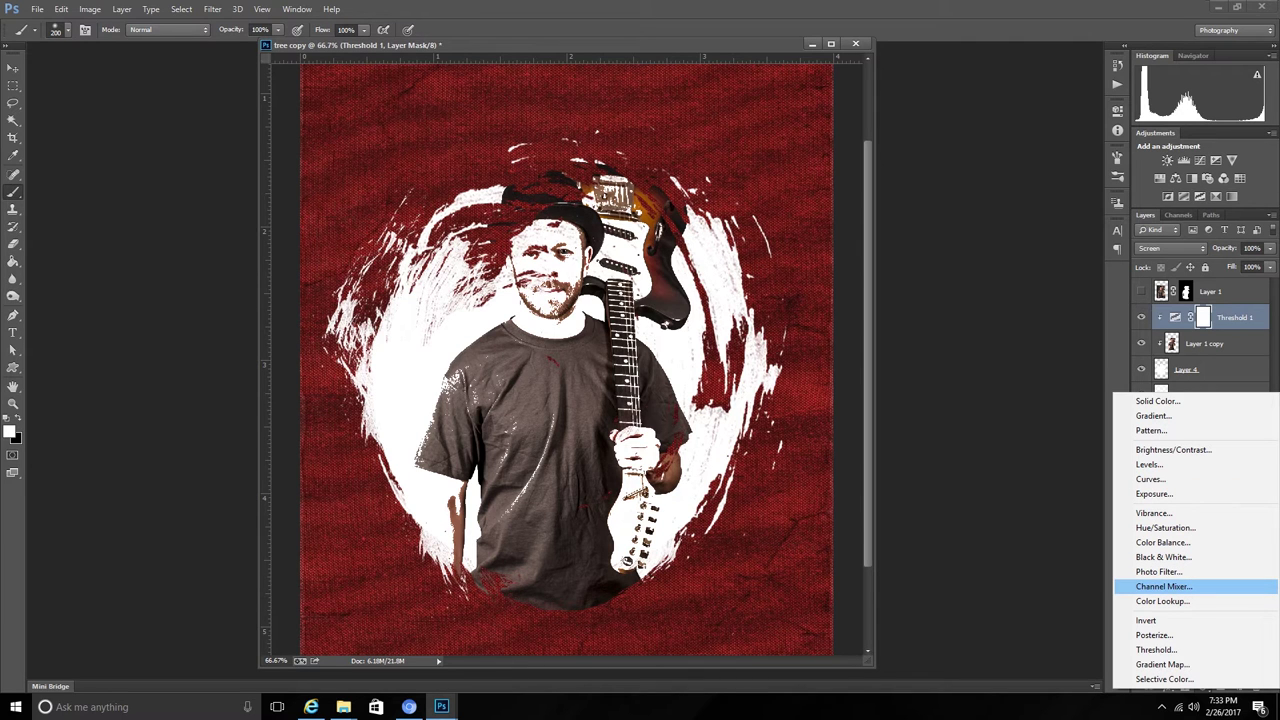
# - Add Gradient Map 1 clipped above the threshold and open its gradient bar
pyautogui.click(1162, 664)
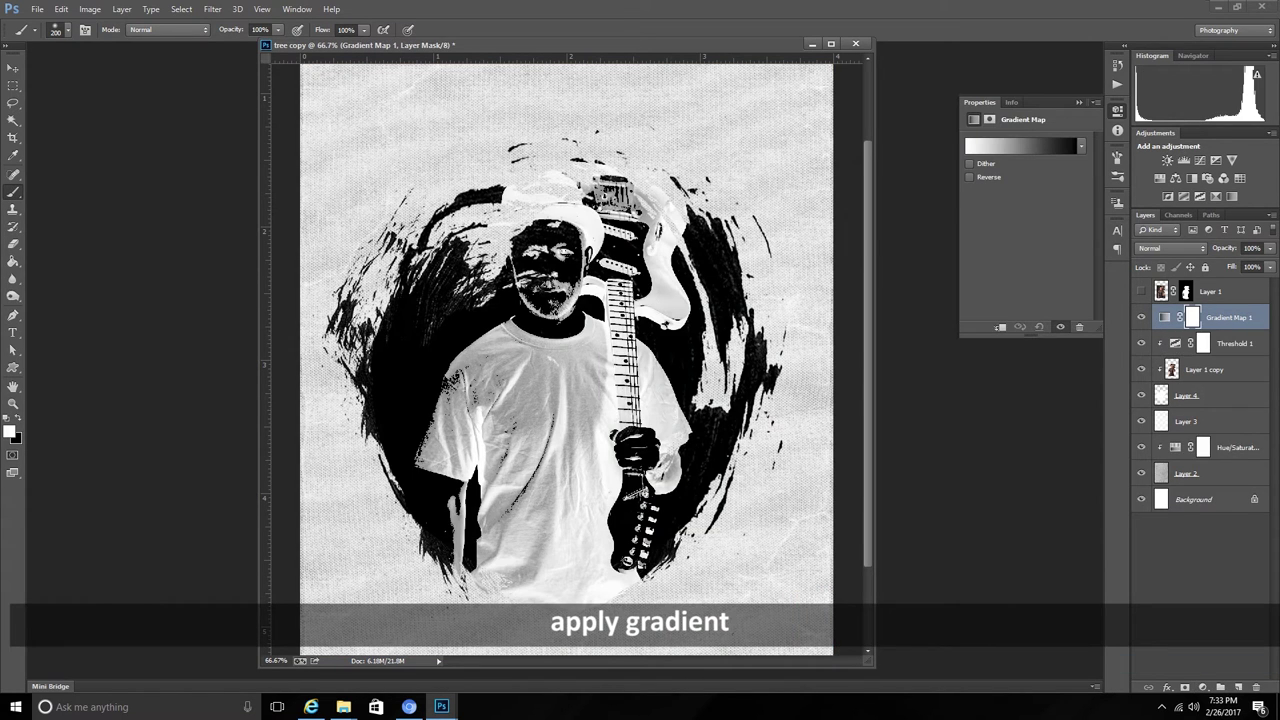
pyautogui.click(1000, 326)
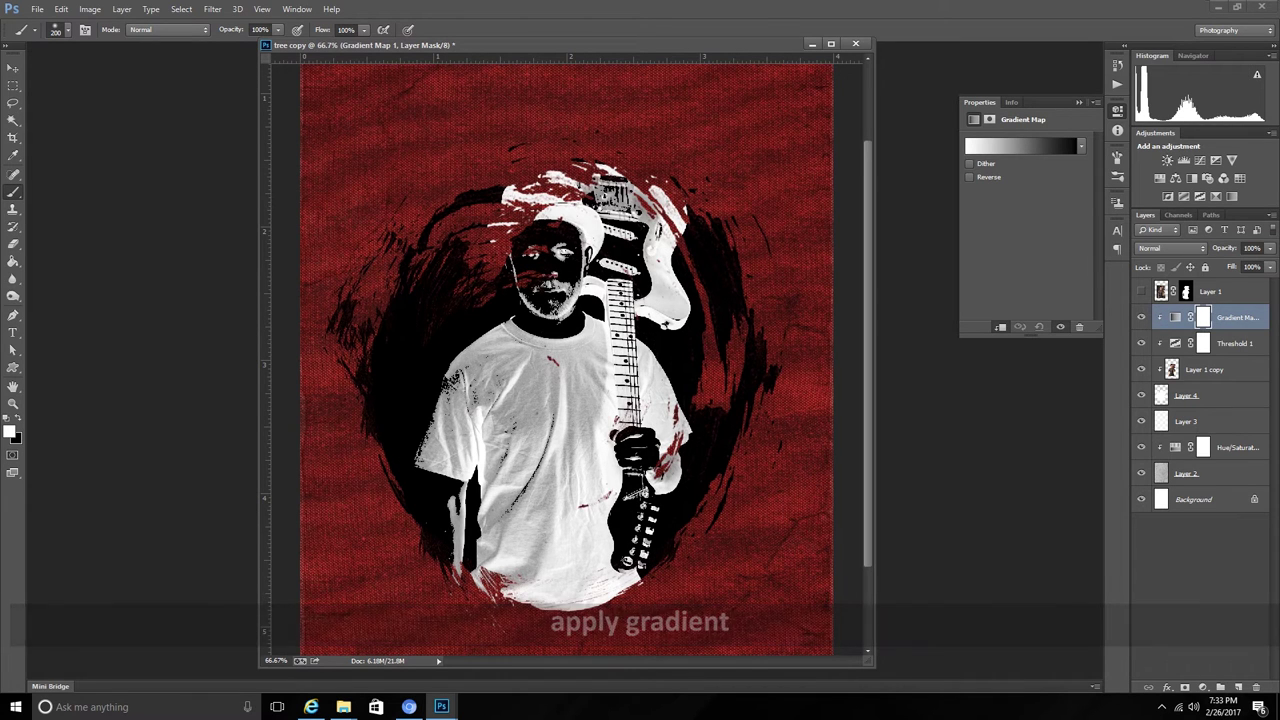
pyautogui.click(1020, 146)
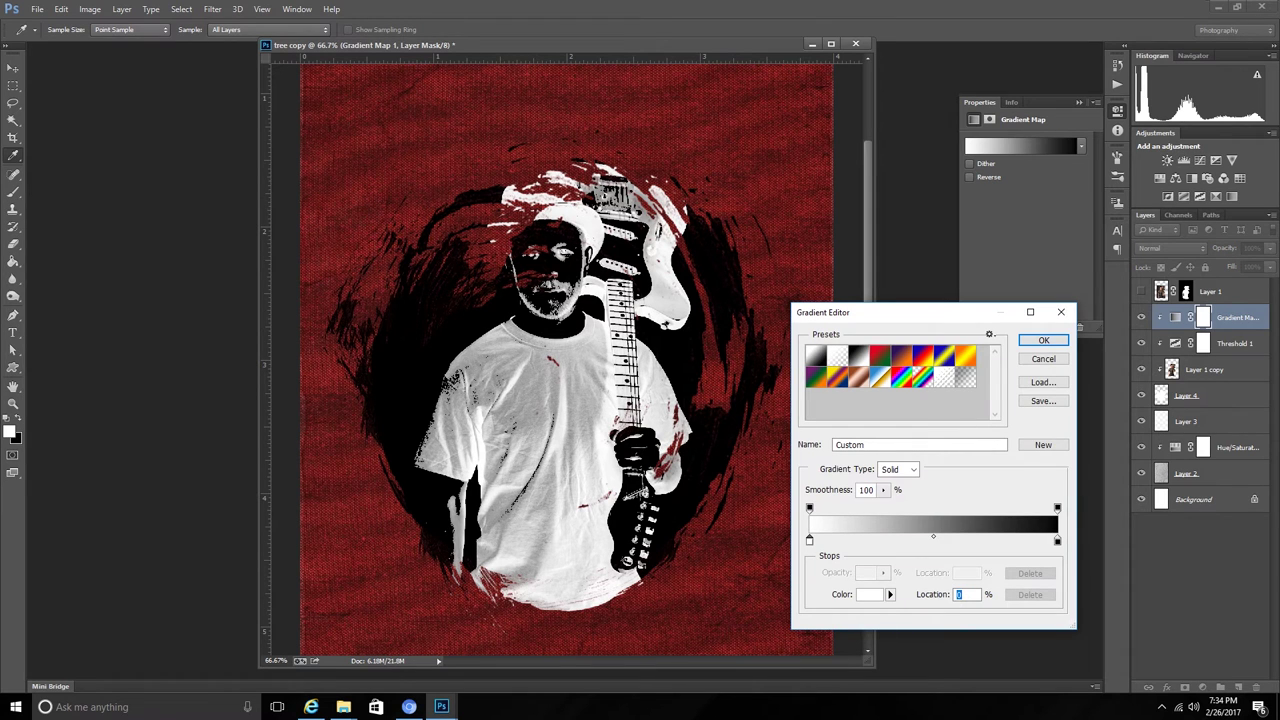
# - Reverse the gradient and make its left stop a near-black brown (#190600)
pyautogui.moveTo(809, 540)
pyautogui.mouseDown()
pyautogui.moveTo(1023, 540)
pyautogui.moveTo(809, 540)
pyautogui.mouseUp()
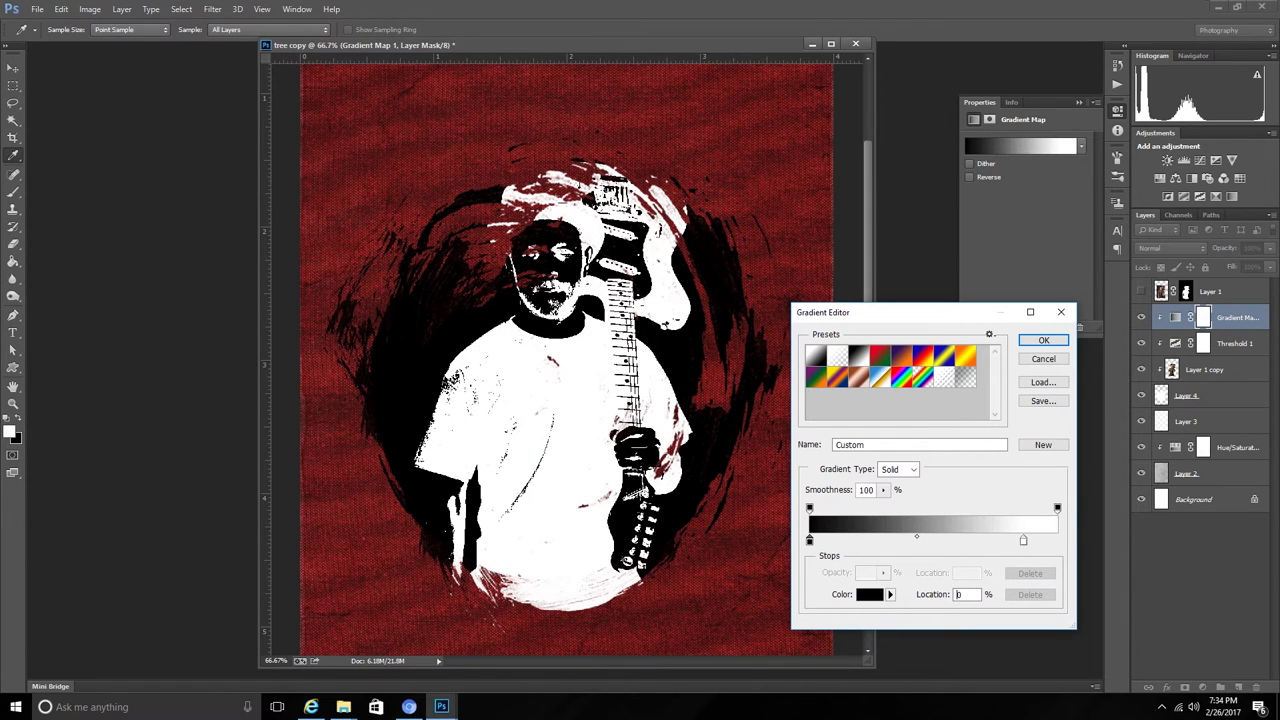
pyautogui.moveTo(1023, 540); pyautogui.dragTo(1057, 540)
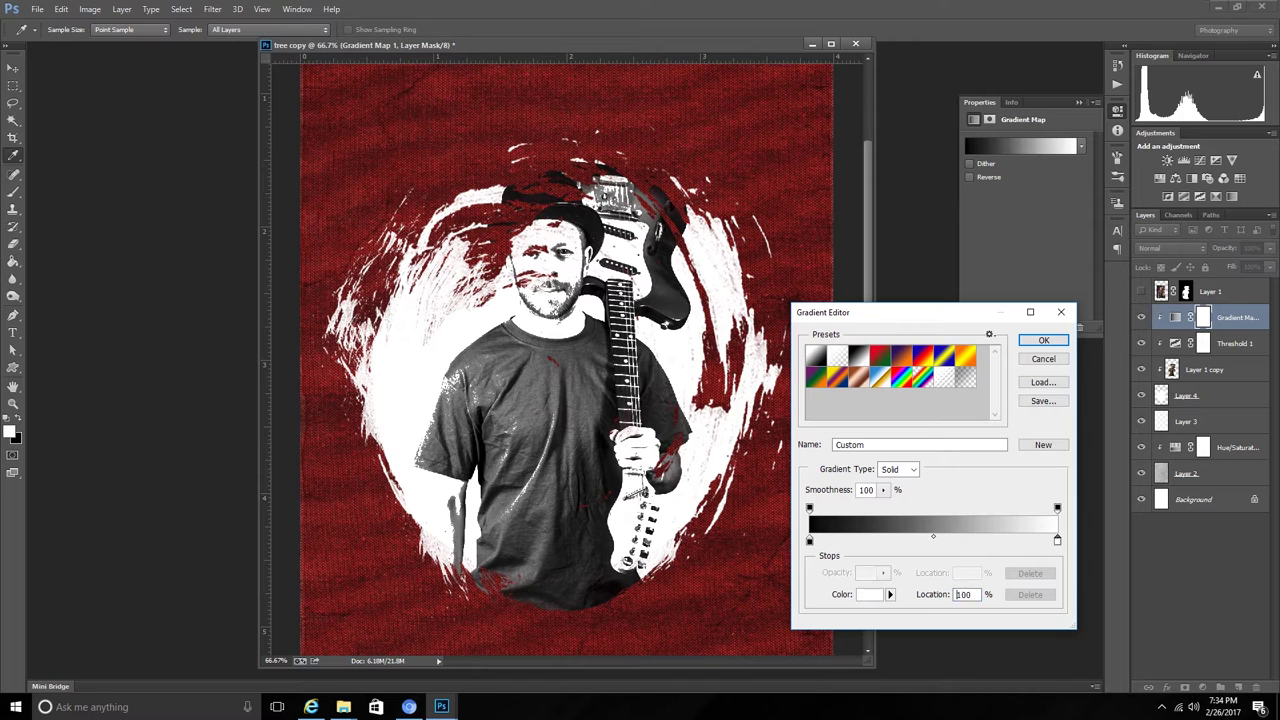
pyautogui.doubleClick(963, 594)
pyautogui.click(809, 540)
pyautogui.doubleClick(809, 540)
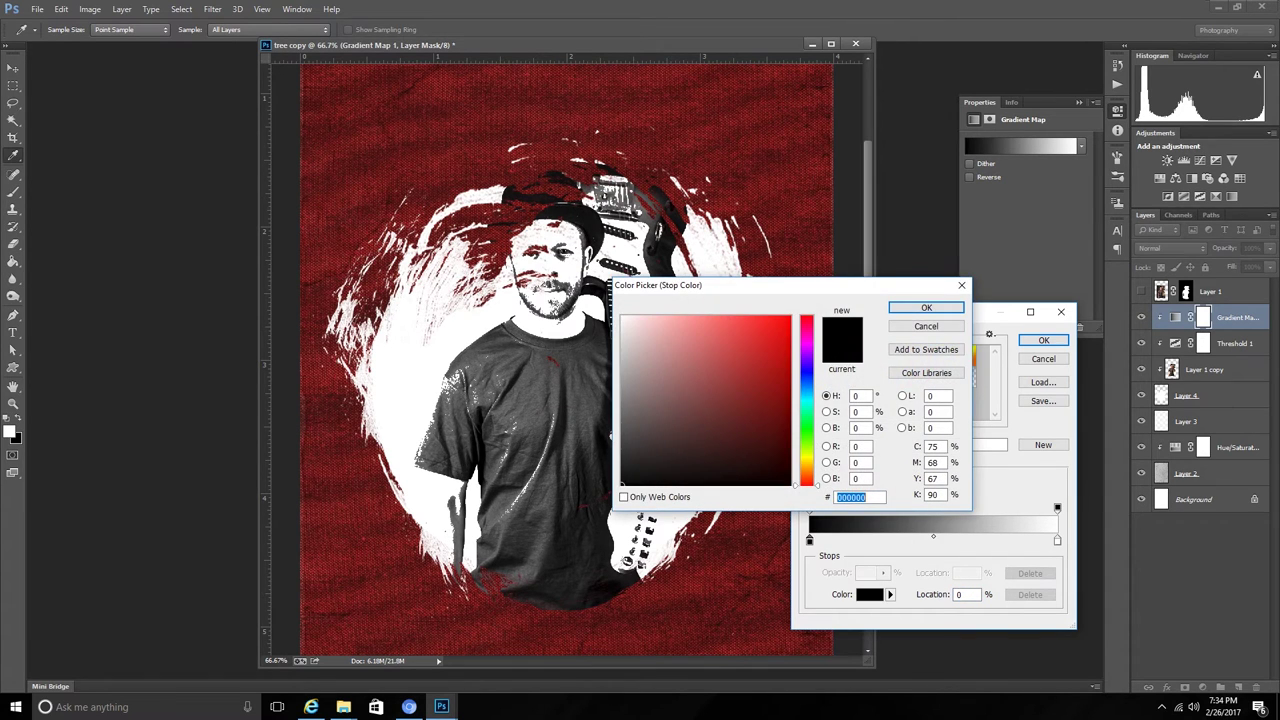
pyautogui.moveTo(645, 430); pyautogui.dragTo(651, 444)
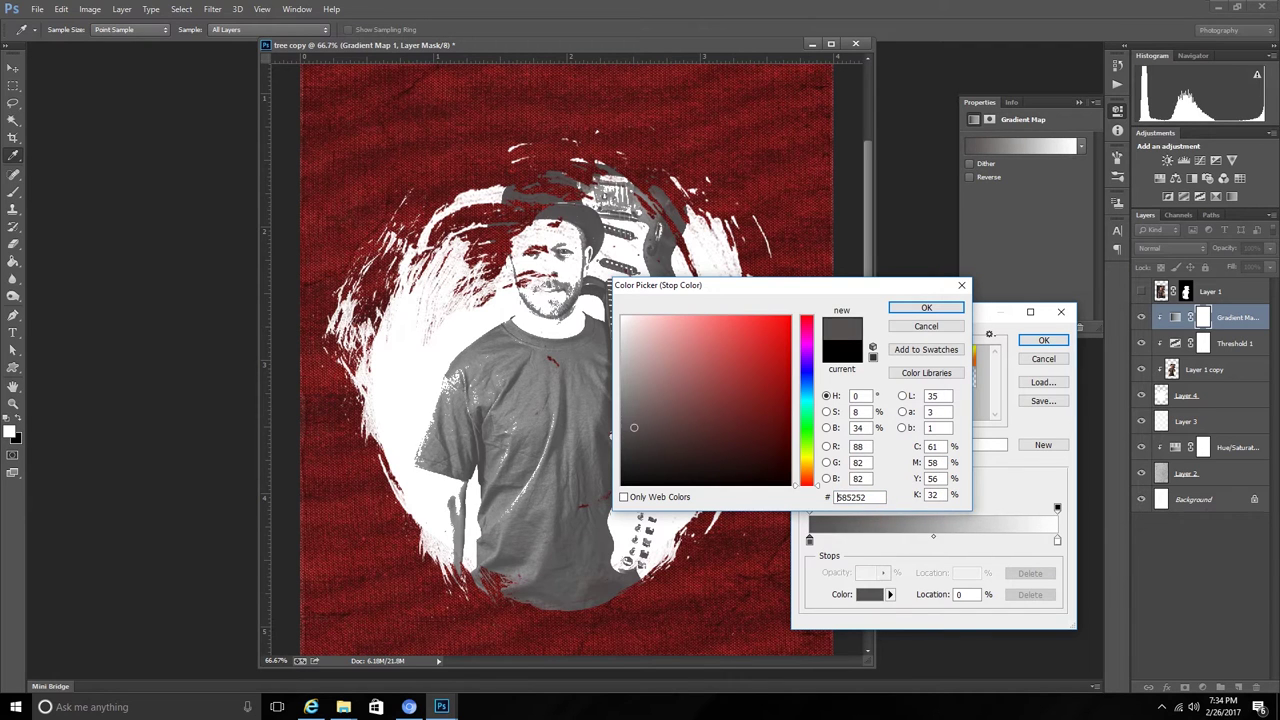
pyautogui.moveTo(806, 484); pyautogui.dragTo(806, 478)
pyautogui.click(730, 428)
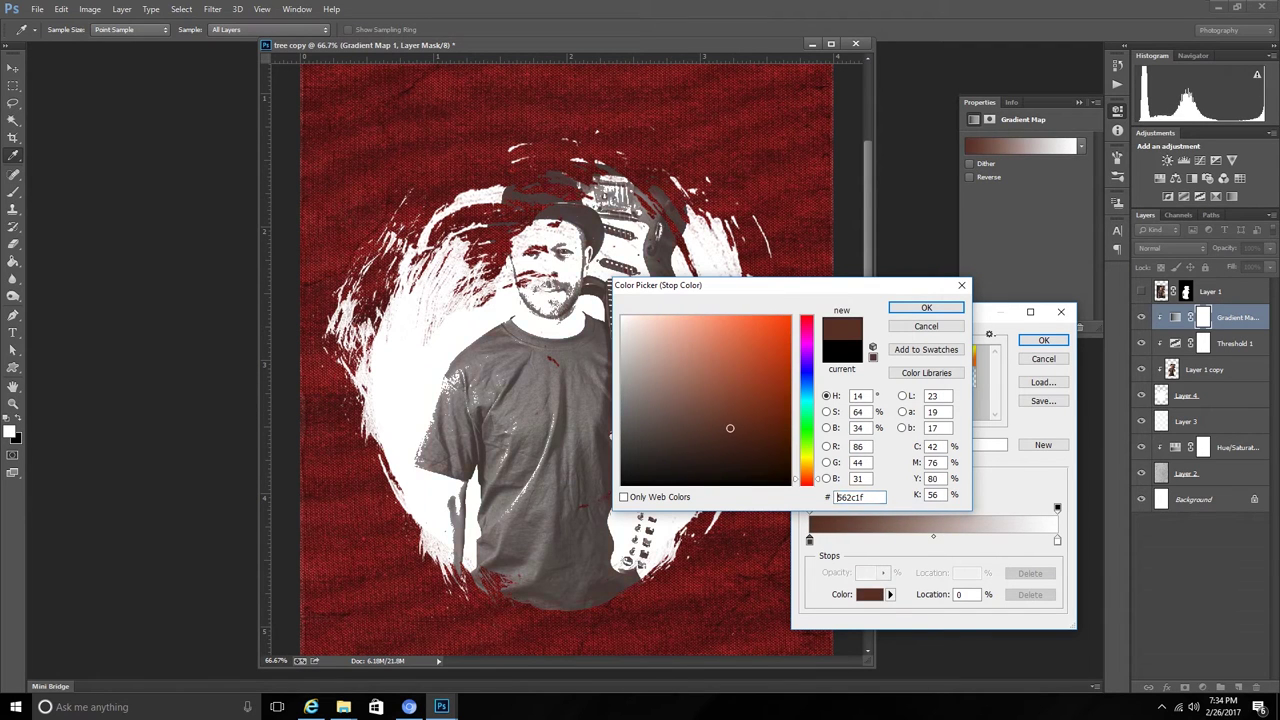
pyautogui.moveTo(730, 428); pyautogui.dragTo(786, 444)
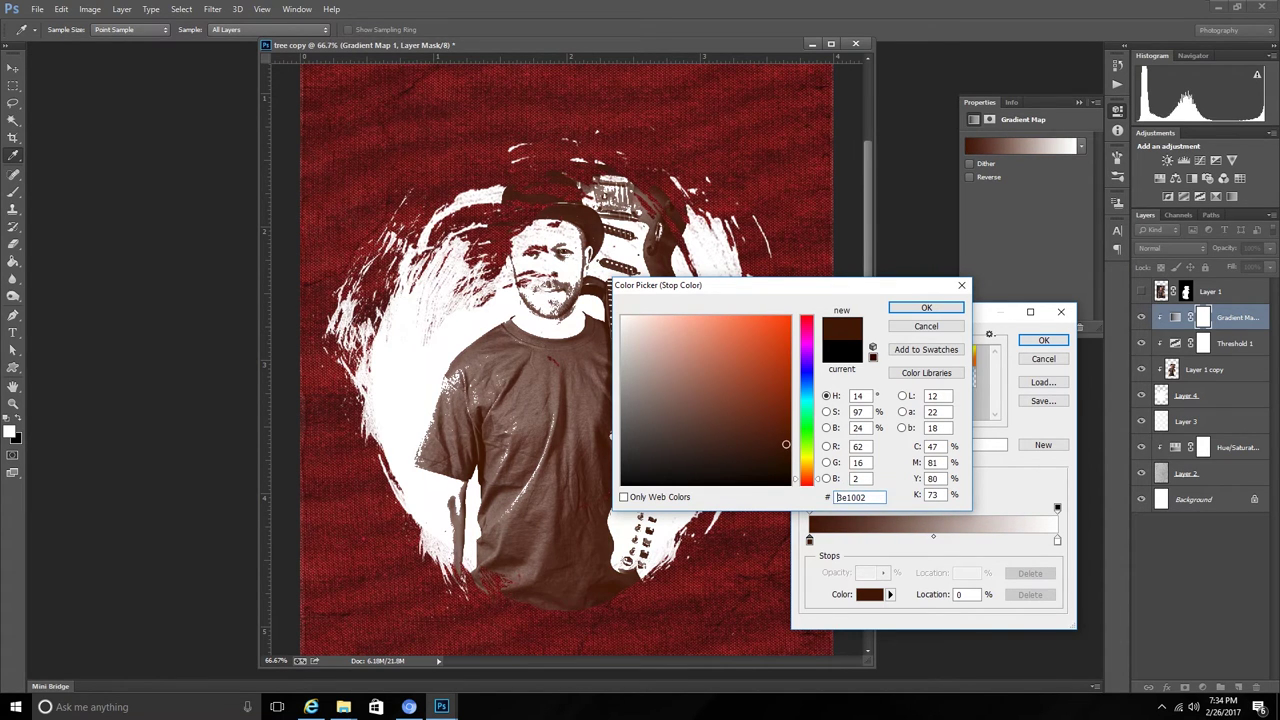
pyautogui.moveTo(786, 444); pyautogui.dragTo(788, 469)
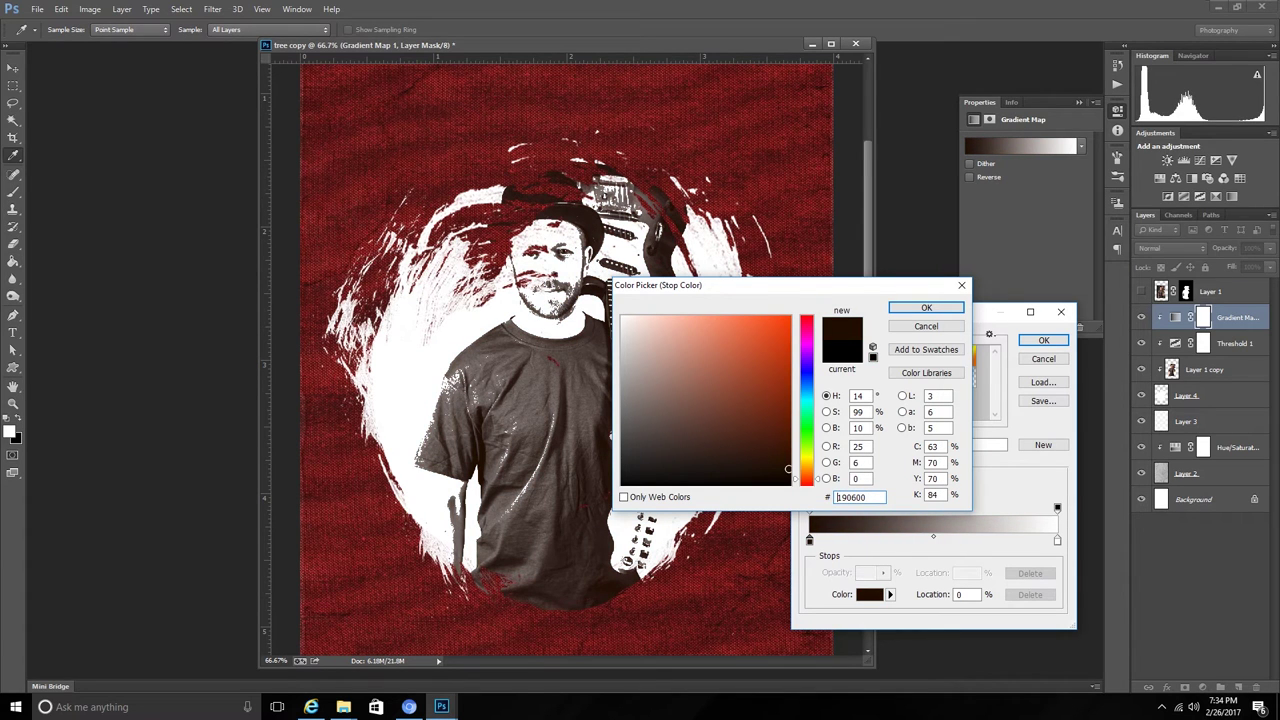
pyautogui.click(926, 307)
# - Make the gradient's right stop a pale cream (about #e9de94)
pyautogui.click(1057, 540)
pyautogui.doubleClick(1057, 540)
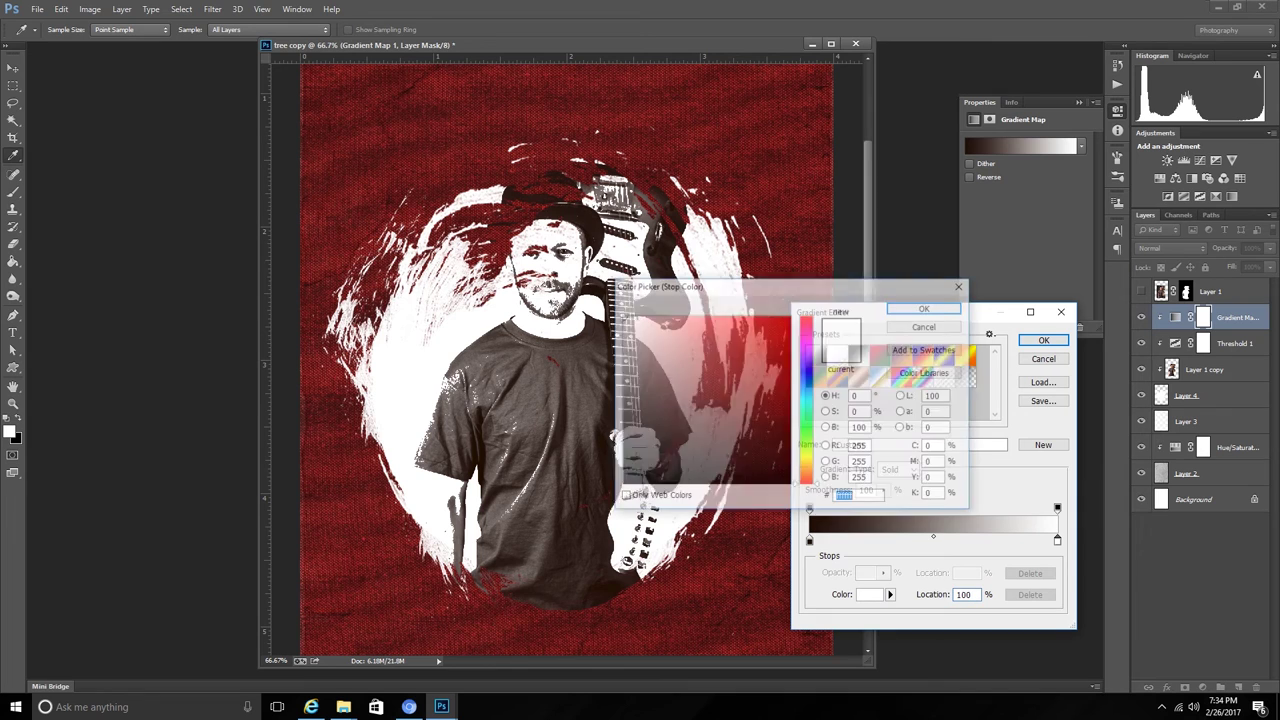
pyautogui.click(806, 451)
pyautogui.moveTo(769, 417)
pyautogui.mouseDown()
pyautogui.moveTo(727, 373)
pyautogui.moveTo(641, 406)
pyautogui.moveTo(667, 341)
pyautogui.mouseUp()
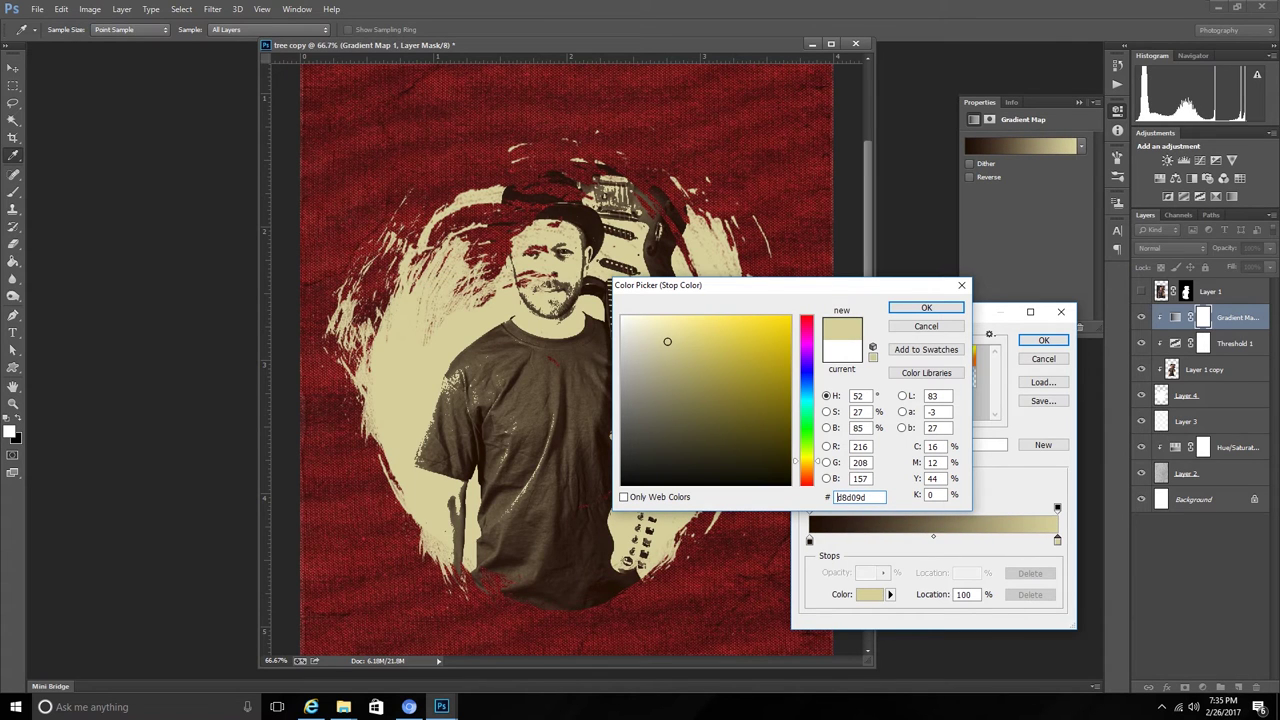
pyautogui.moveTo(667, 341); pyautogui.dragTo(684, 332)
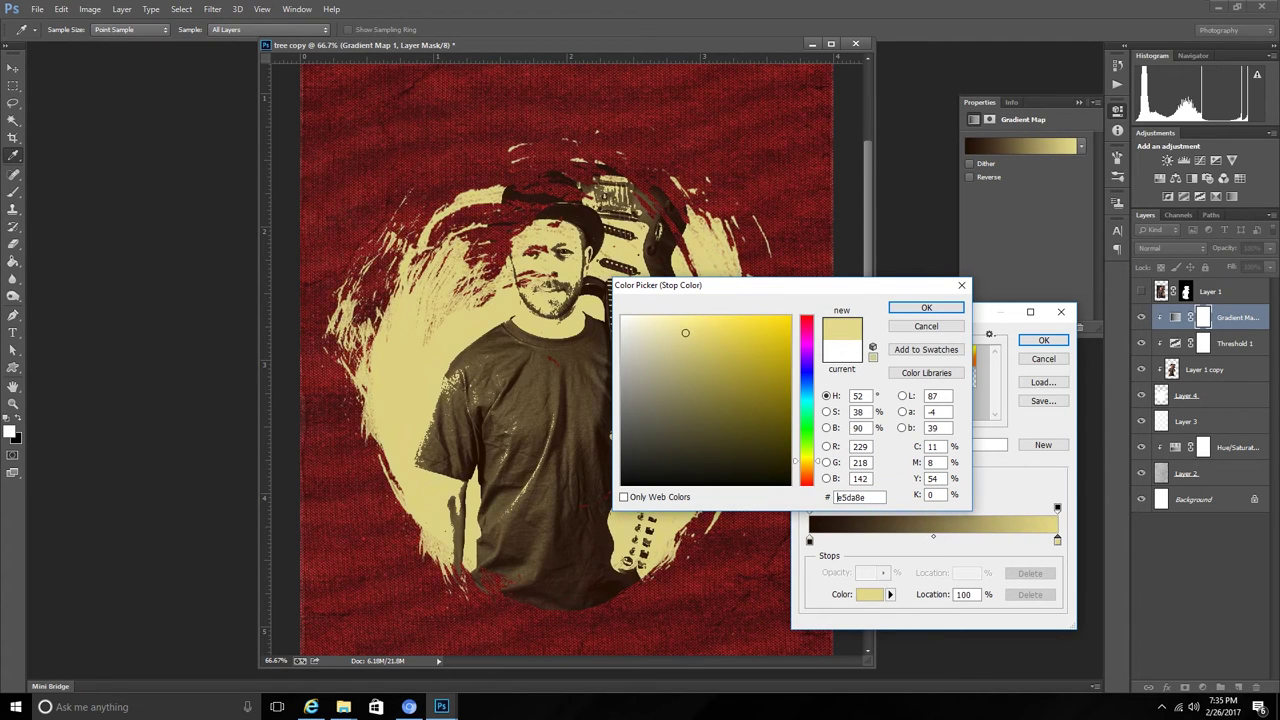
pyautogui.moveTo(684, 332); pyautogui.dragTo(682, 330)
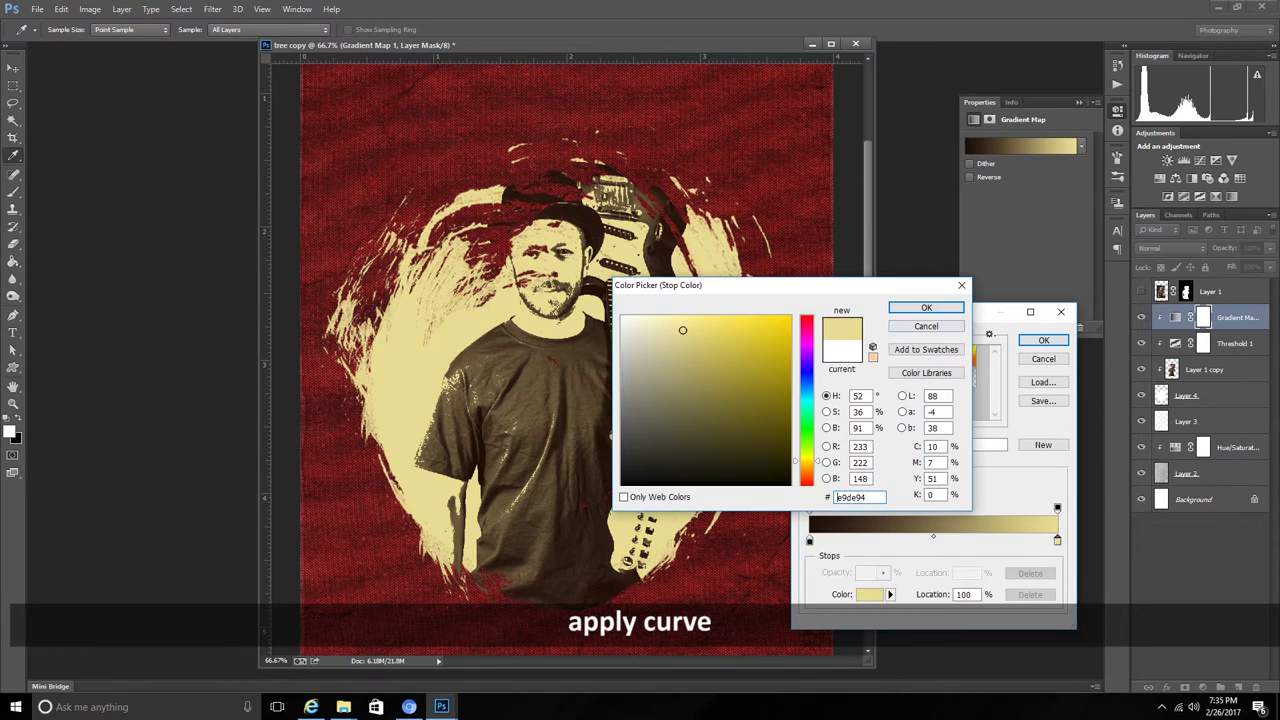
pyautogui.click(926, 307)
# - Confirm the gradient and add a Curves 1 layer bent to deepen the darker tones
pyautogui.click(1043, 340)
pyautogui.hotkey('ctrl', '-')
pyautogui.click(1203, 686)
pyautogui.click(1150, 480)
pyautogui.moveTo(1038, 219); pyautogui.dragTo(1042, 203)
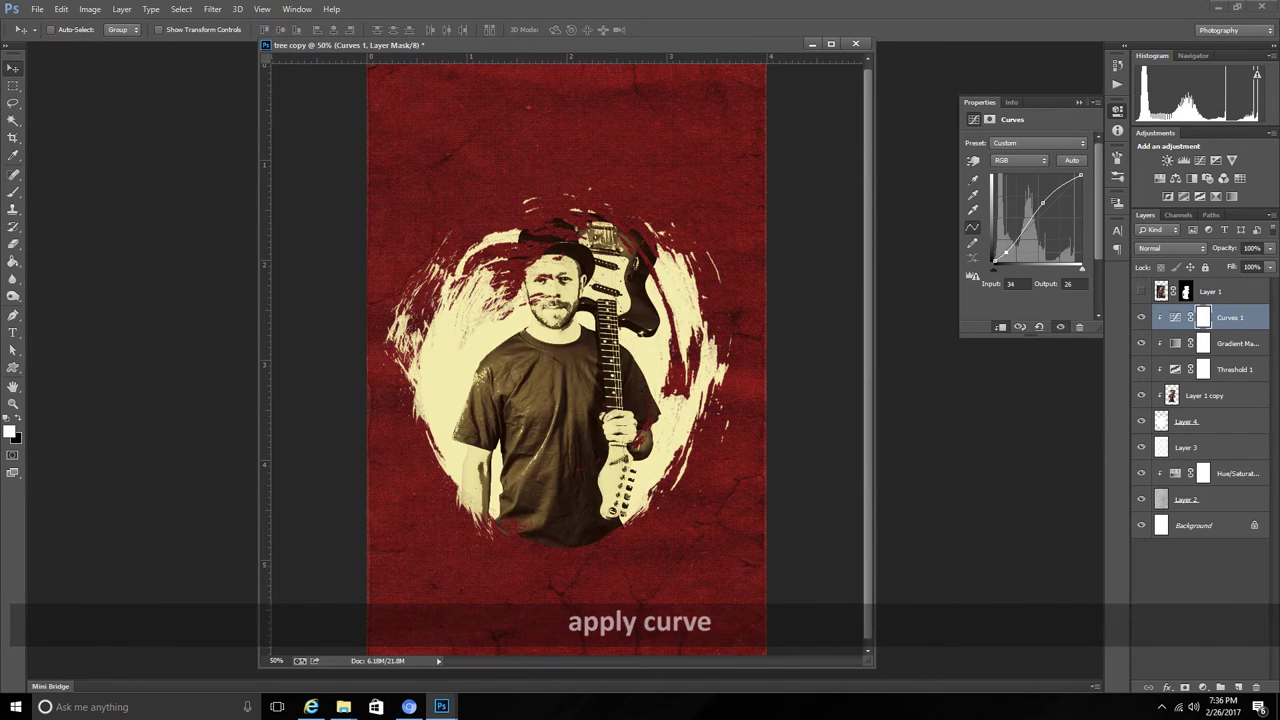
pyautogui.moveTo(997, 263); pyautogui.dragTo(1019, 244)
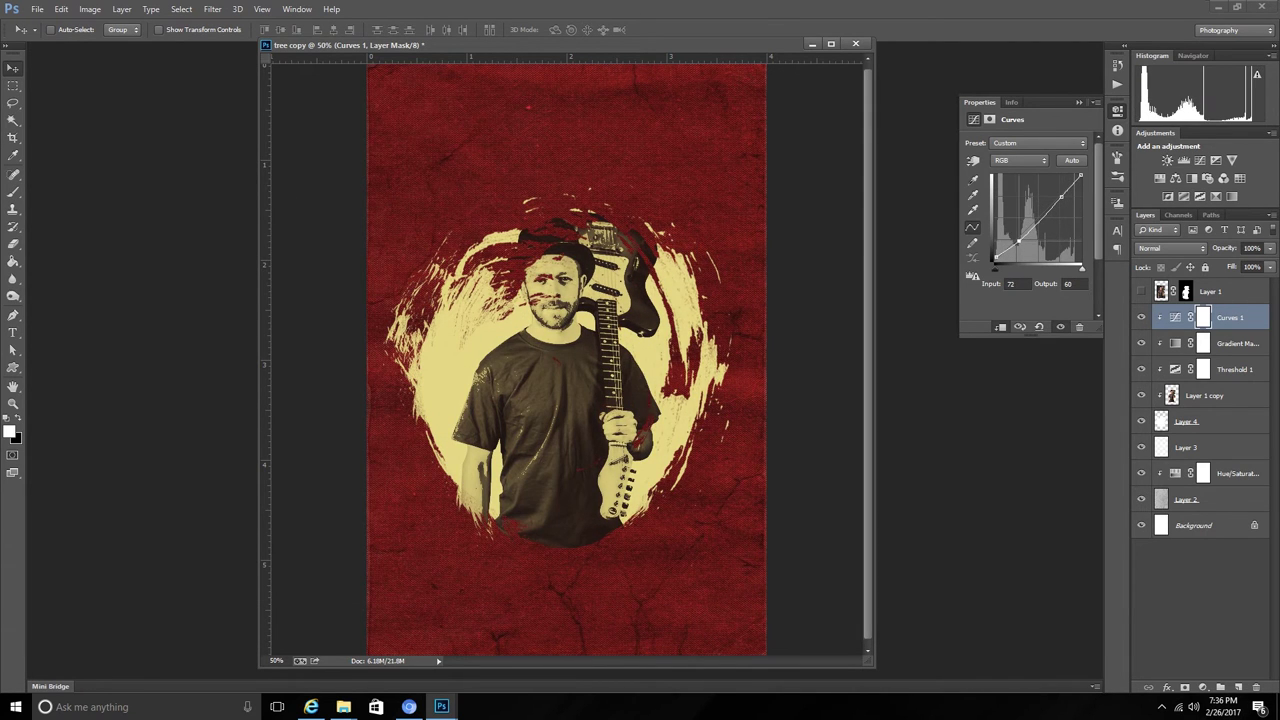
pyautogui.click(1117, 110)
pyautogui.hotkey('ctrl', '-')
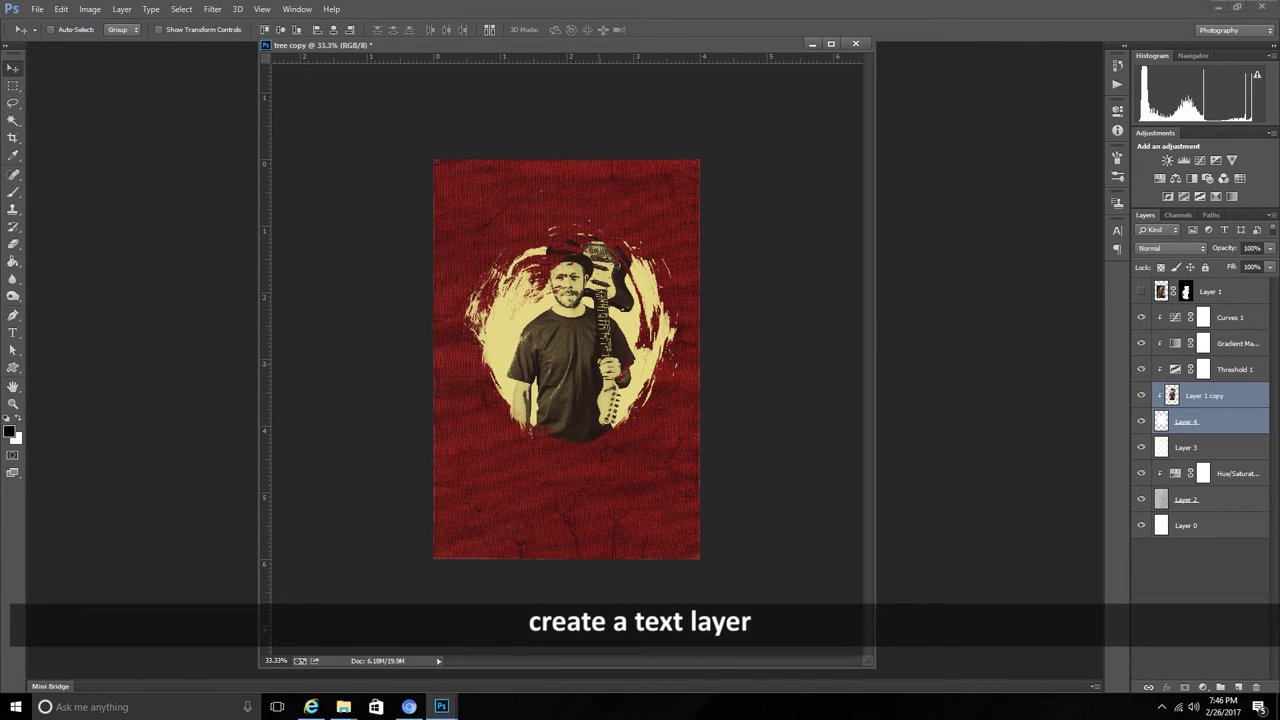
# - Add a black Impact title text layer below the portrait and centre it under the guitarist
pyautogui.press('t')
pyautogui.click(543, 469)
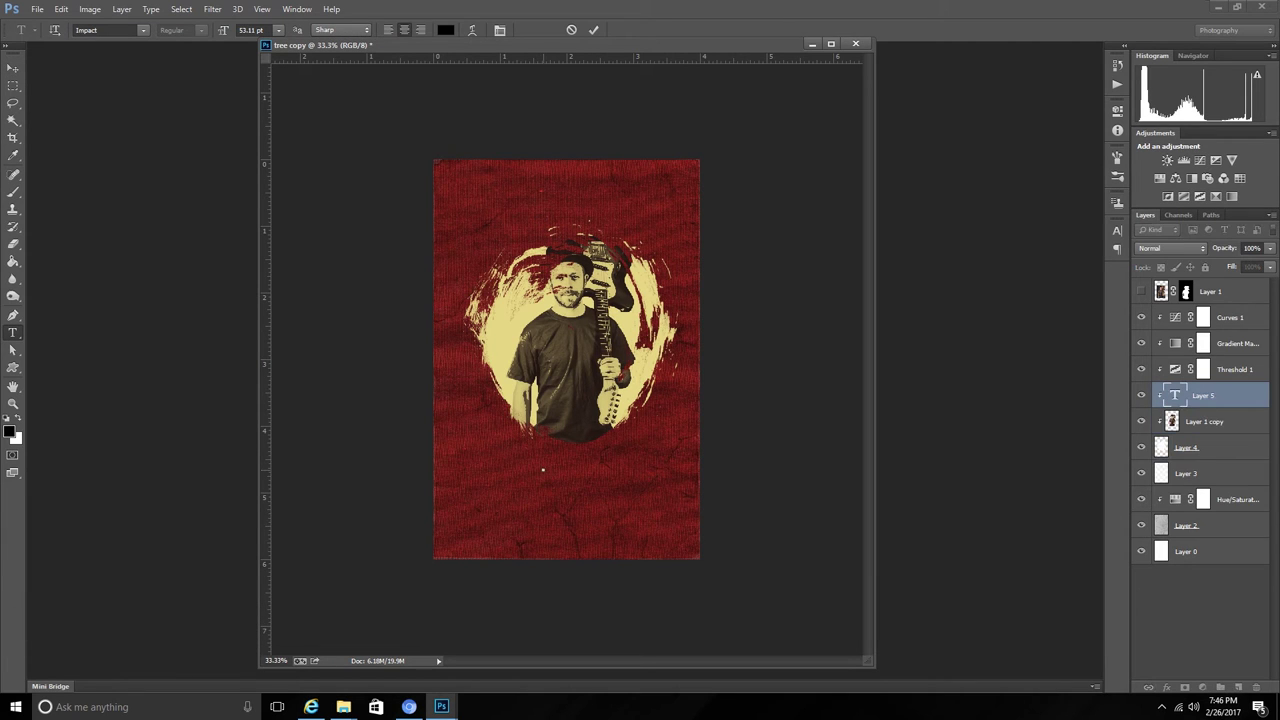
pyautogui.write('ROCK')
pyautogui.hotkey('ctrl', 'Return')
pyautogui.hotkey('ctrl', ']')
pyautogui.hotkey('ctrl', ']')
pyautogui.hotkey('ctrl', ']')
pyautogui.hotkey('ctrl', ']')
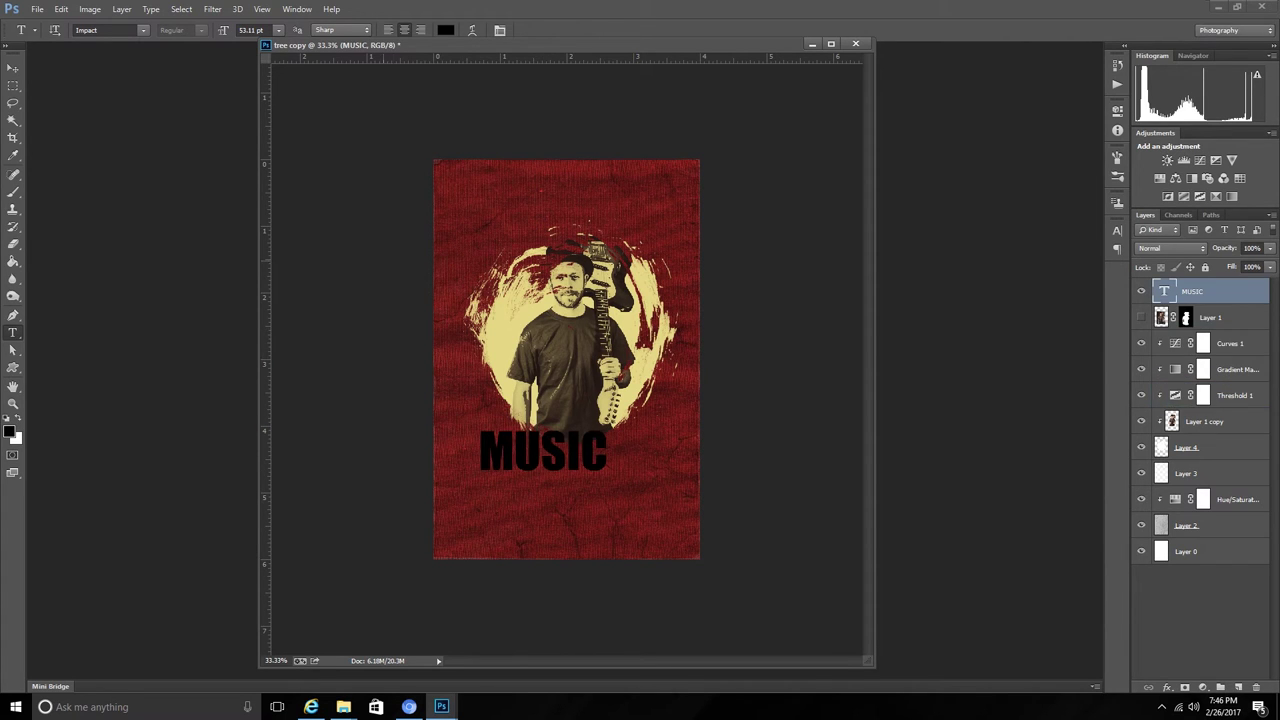
pyautogui.press('v')
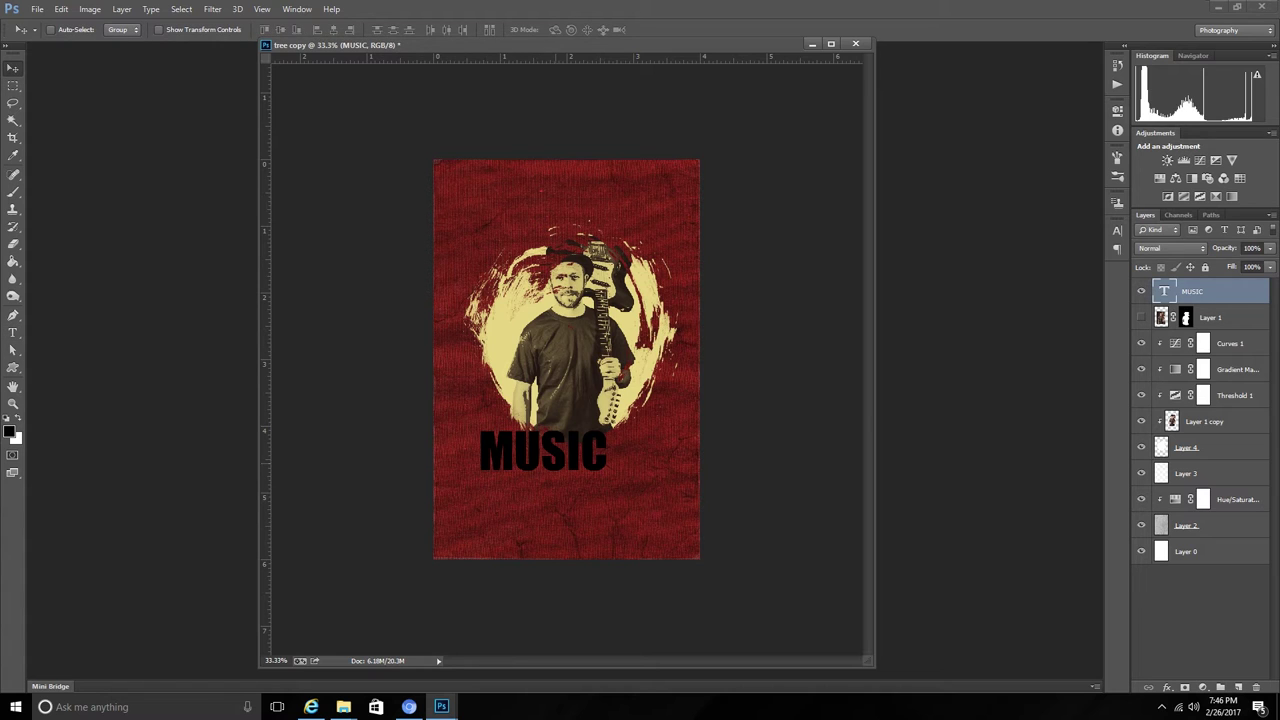
pyautogui.moveTo(572, 439); pyautogui.dragTo(602, 430)
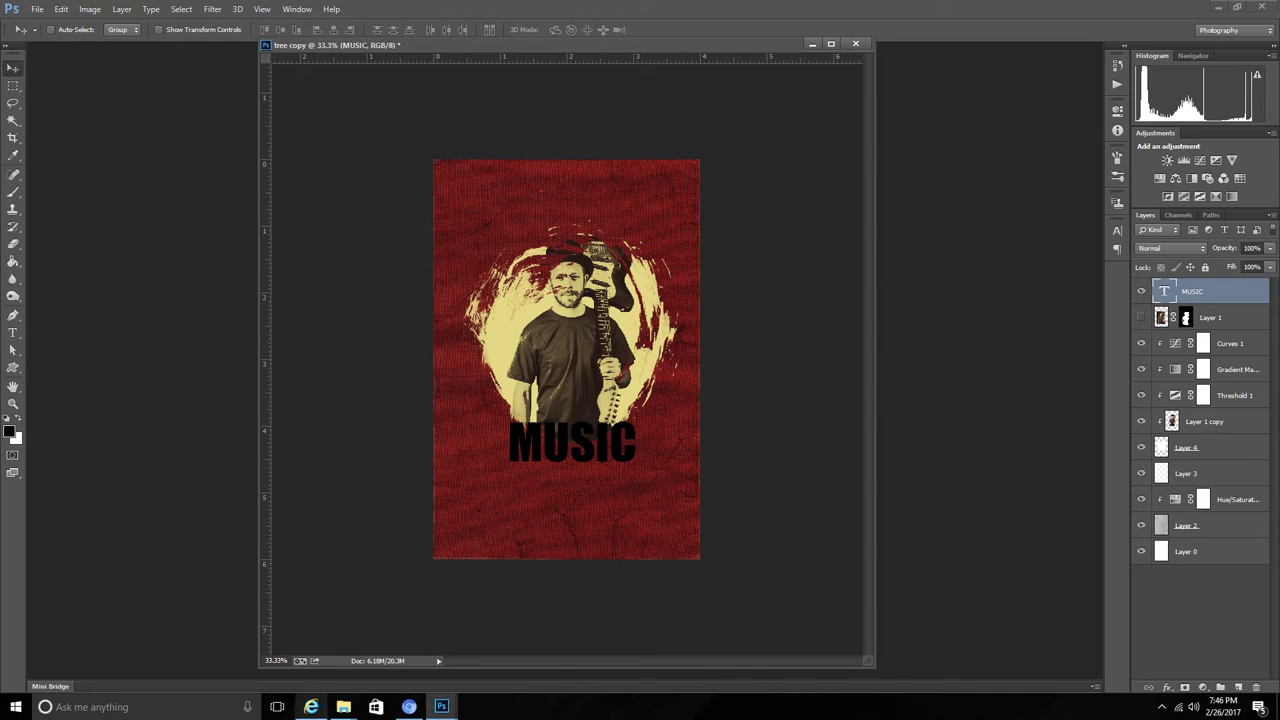
# - Recolour the MUSIC title pale cream #e6da87 and nudge it slightly sideways
pyautogui.doubleClick(1163, 291)
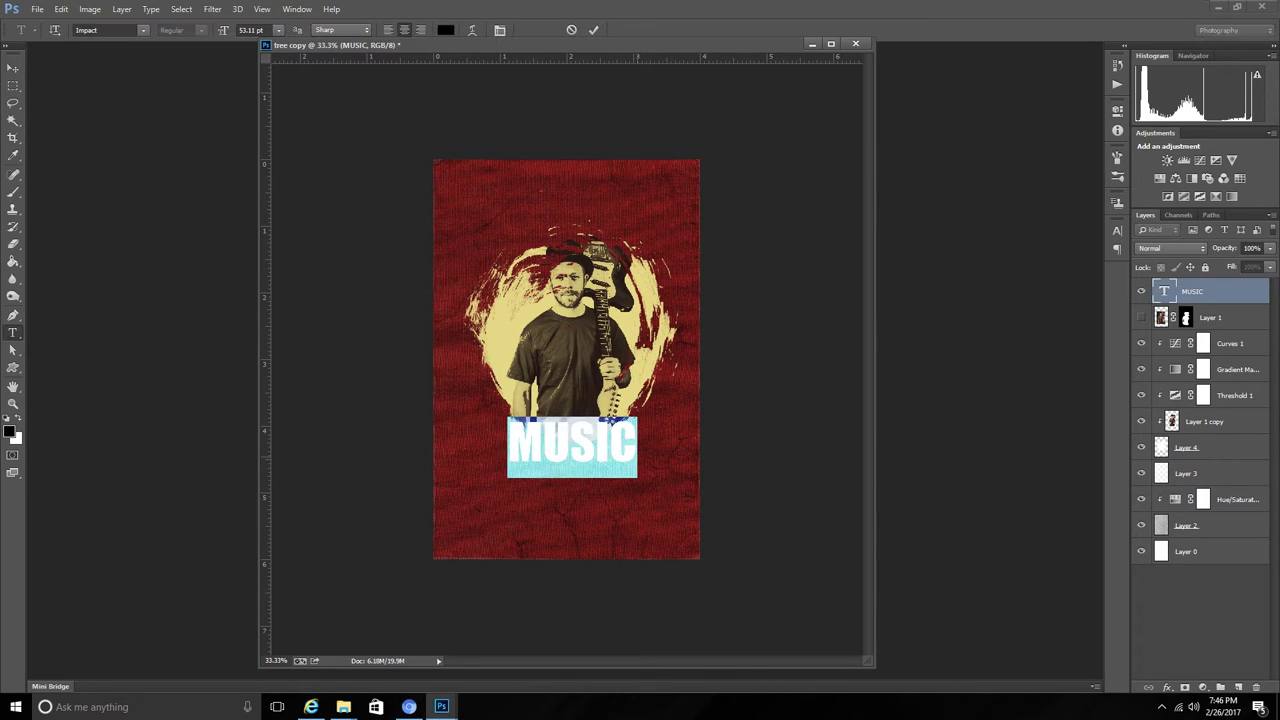
pyautogui.click(572, 445)
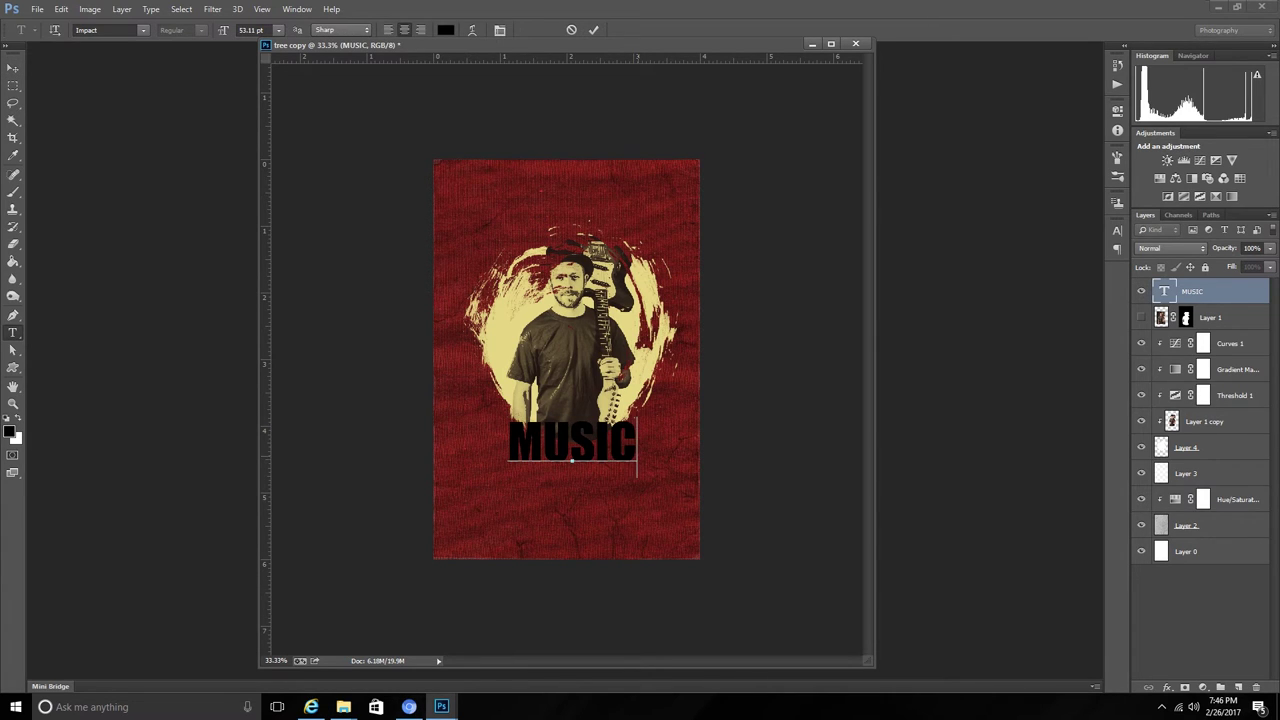
pyautogui.hotkey('ctrl', 'Return')
pyautogui.press('v')
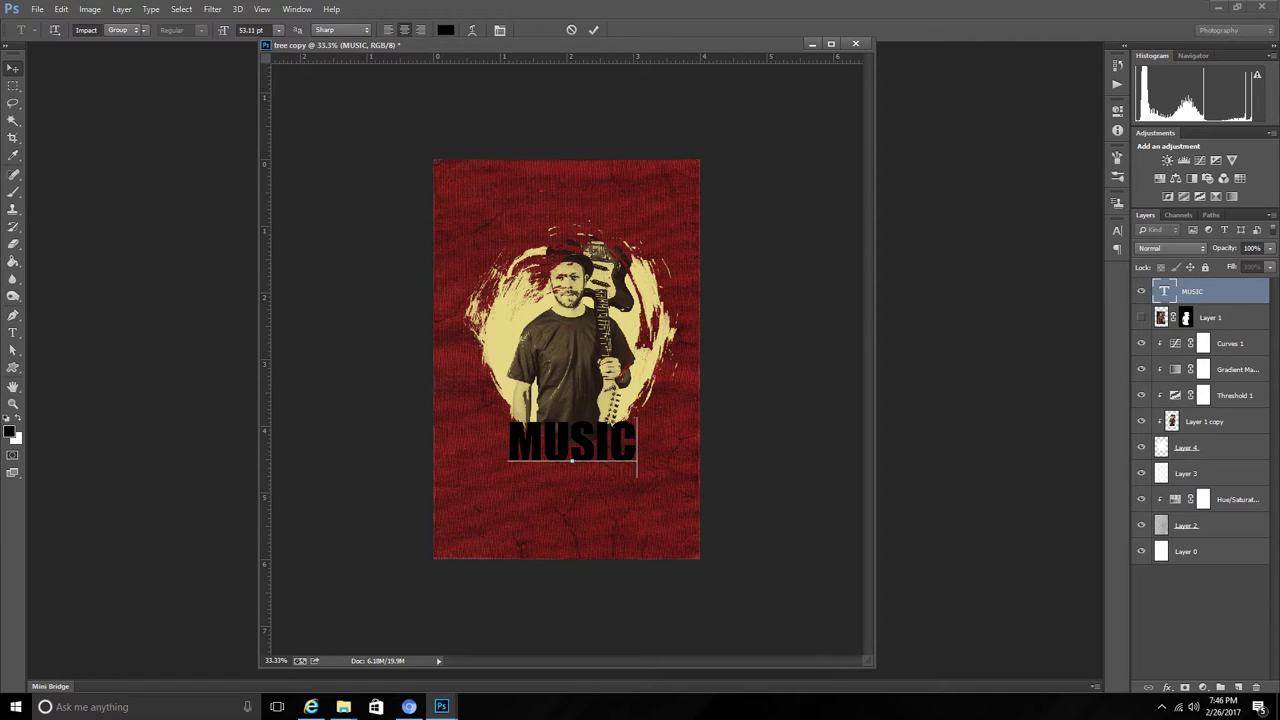
pyautogui.doubleClick(1163, 291)
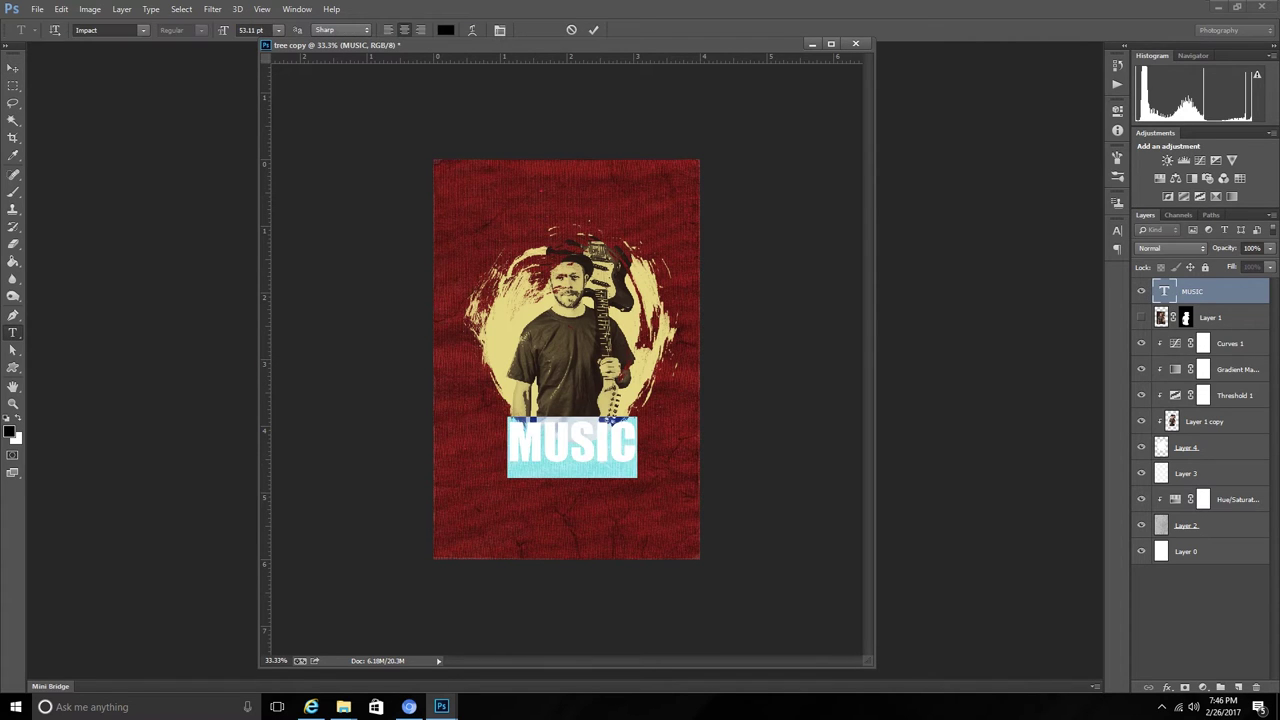
pyautogui.click(446, 29)
pyautogui.click(478, 330)
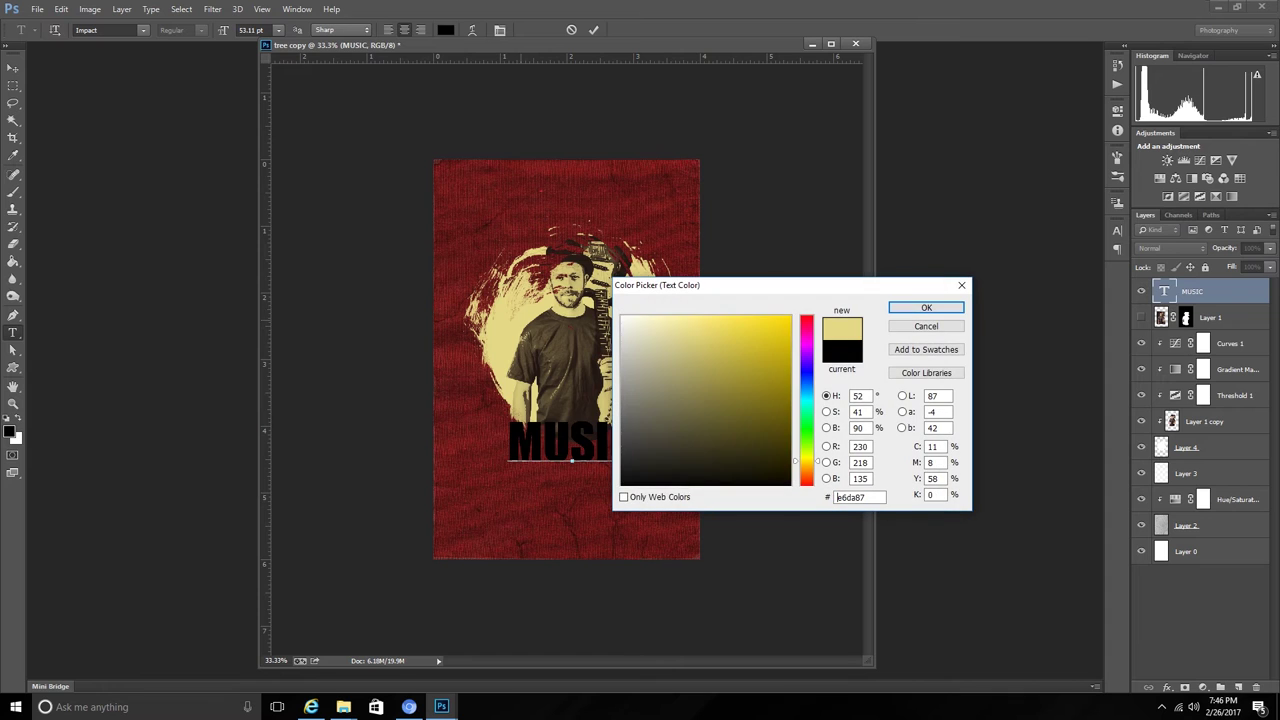
pyautogui.press('Return')
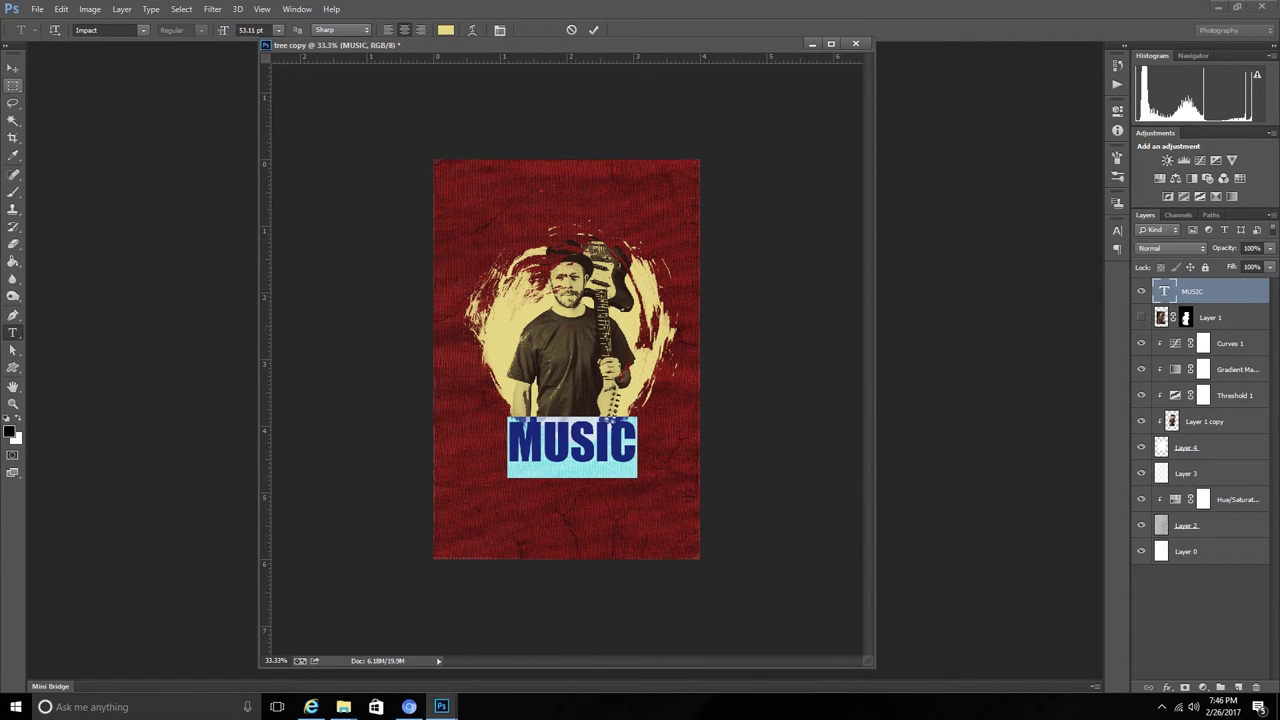
pyautogui.click(13, 67)
pyautogui.moveTo(605, 428); pyautogui.dragTo(607, 428)
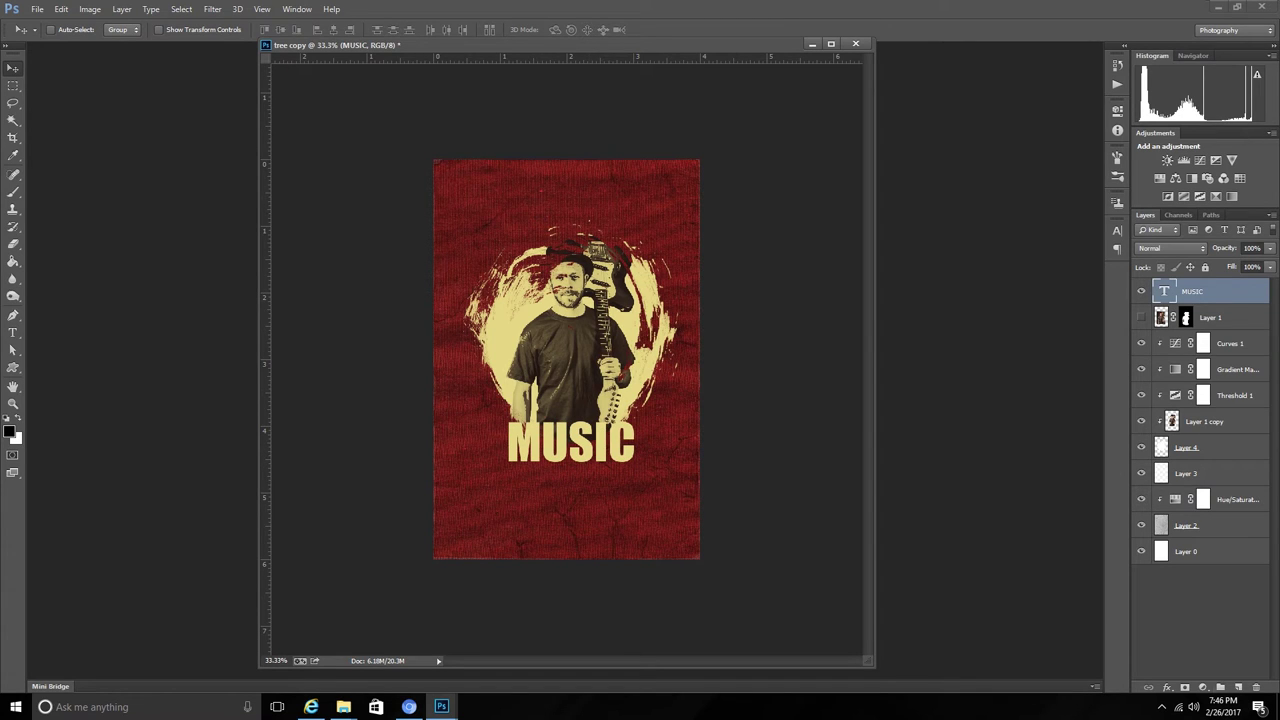
# - Open the MUSIC layer's Drop Shadow settings and close them without applying
pyautogui.click(1166, 687)
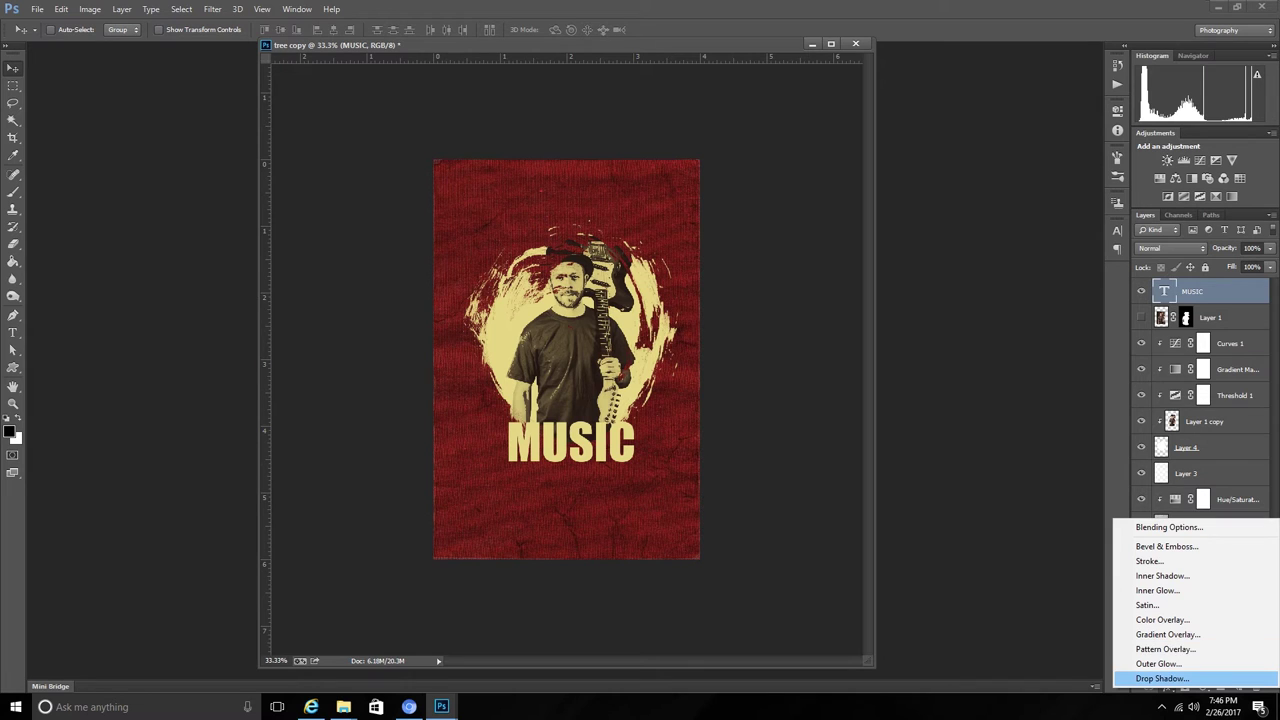
pyautogui.click(1162, 678)
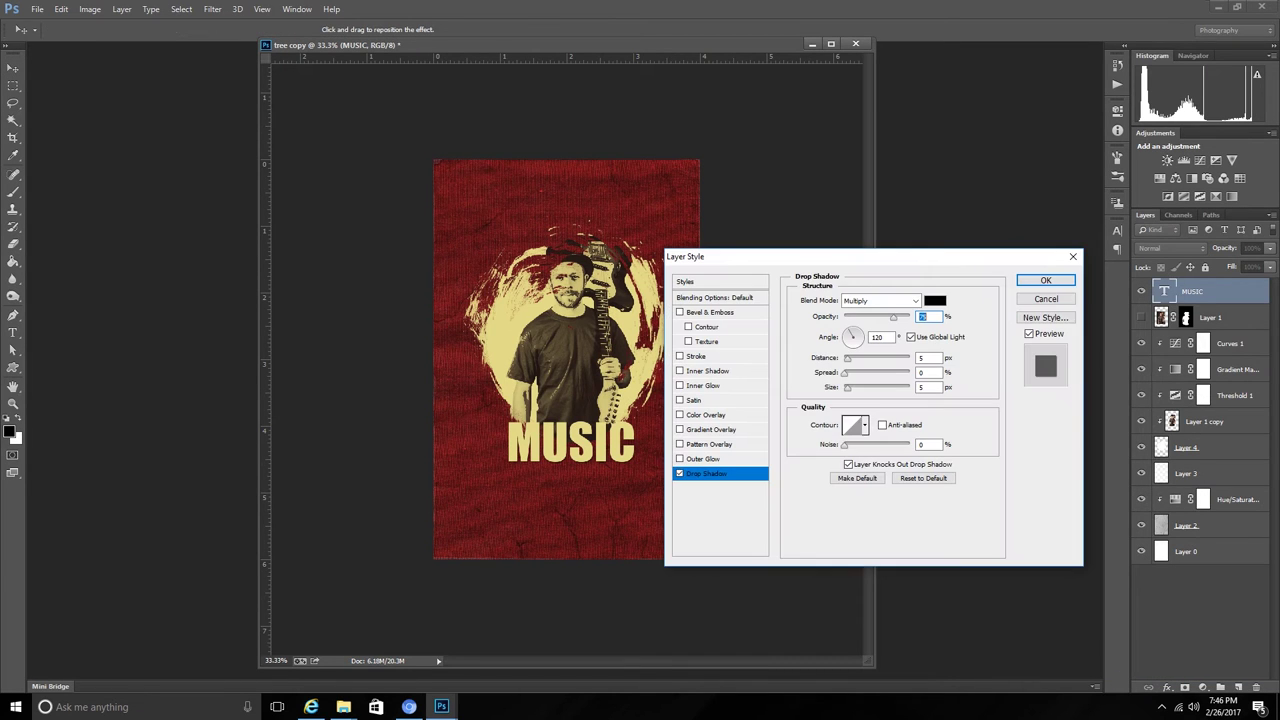
pyautogui.click(1046, 299)
# - Duplicate the MUSIC text layer as MUSIC copy and hide the original
pyautogui.rightClick(1196, 291)
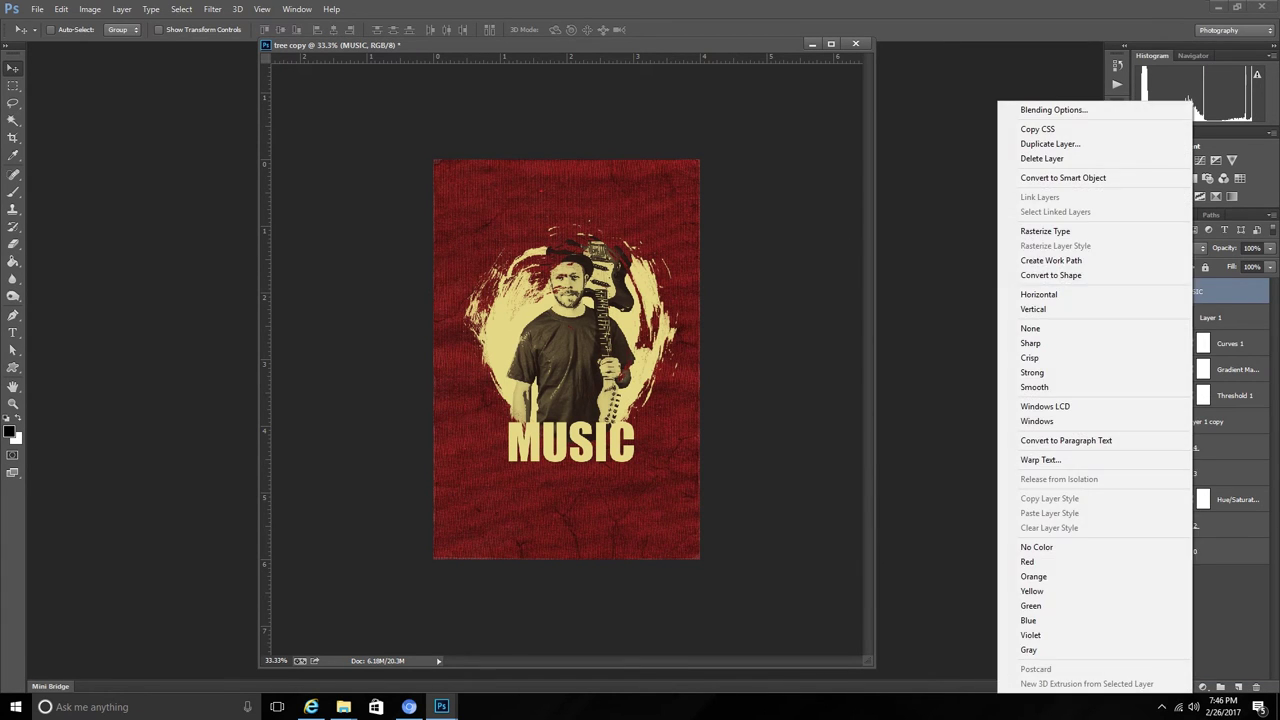
pyautogui.click(1090, 143)
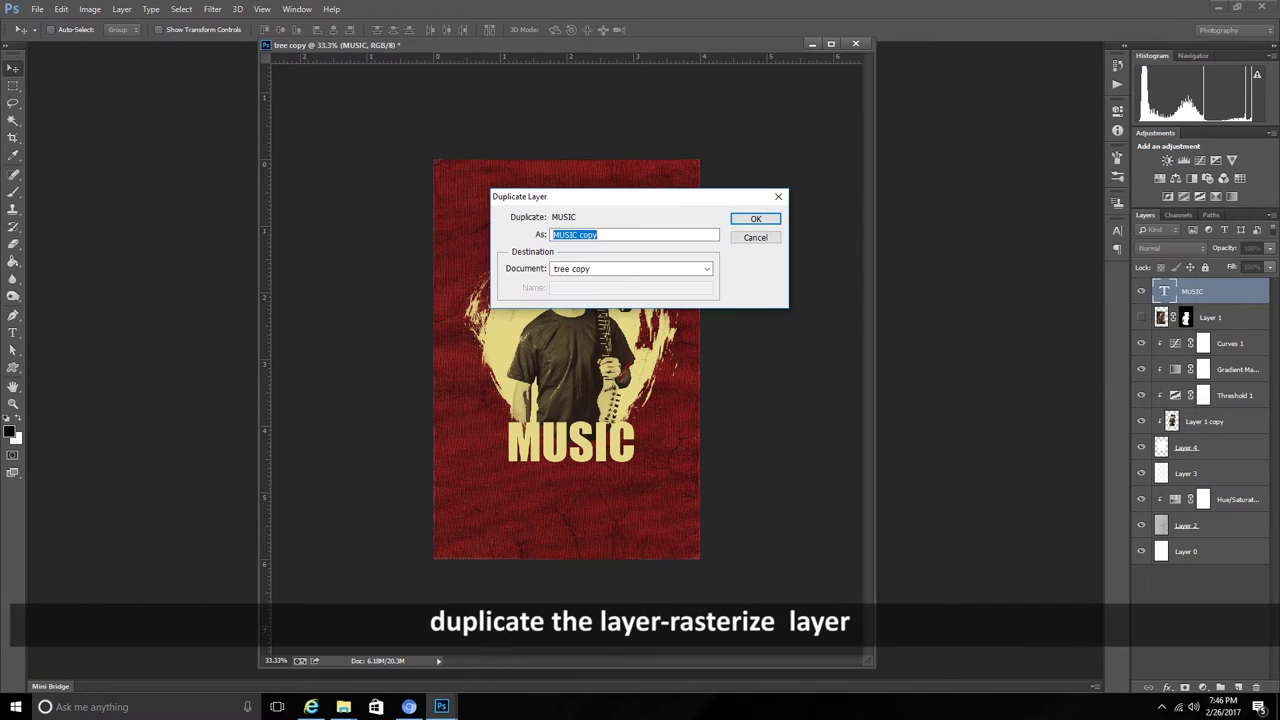
pyautogui.press('Return')
pyautogui.click(1141, 317)
# - Rasterize the MUSIC copy layer and give it an empty layer mask
pyautogui.rightClick(1196, 291)
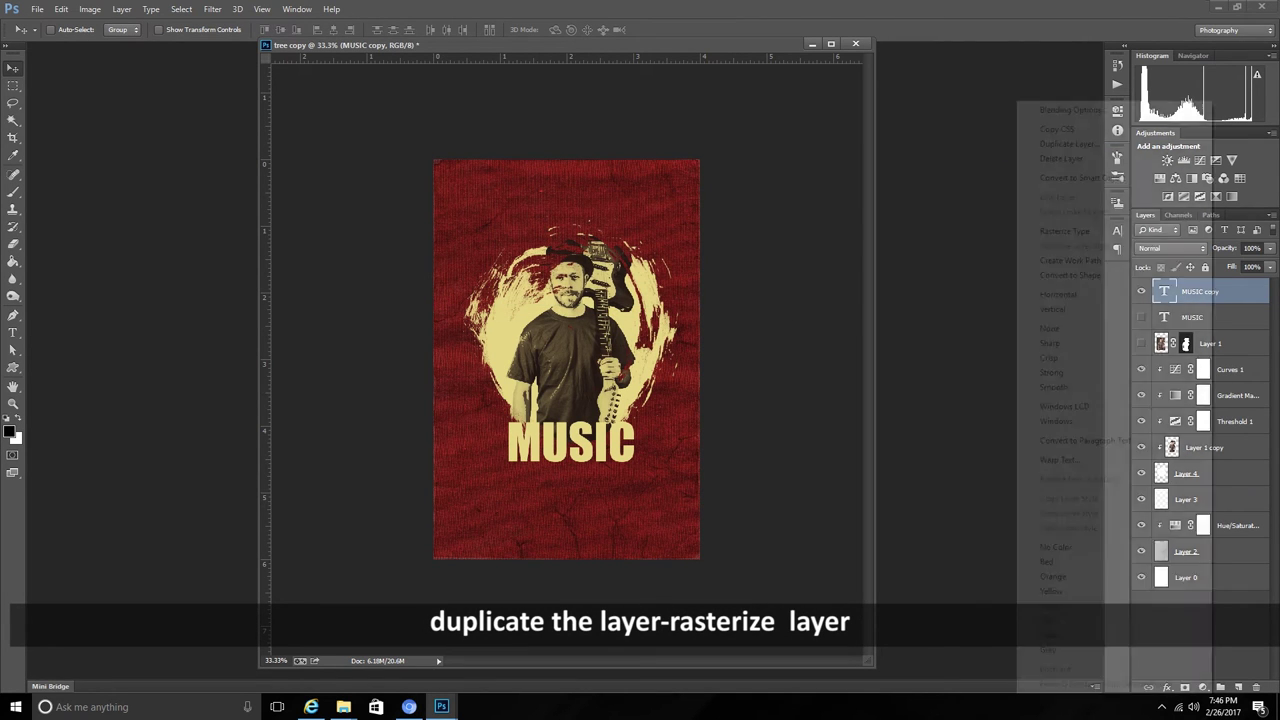
pyautogui.click(1064, 231)
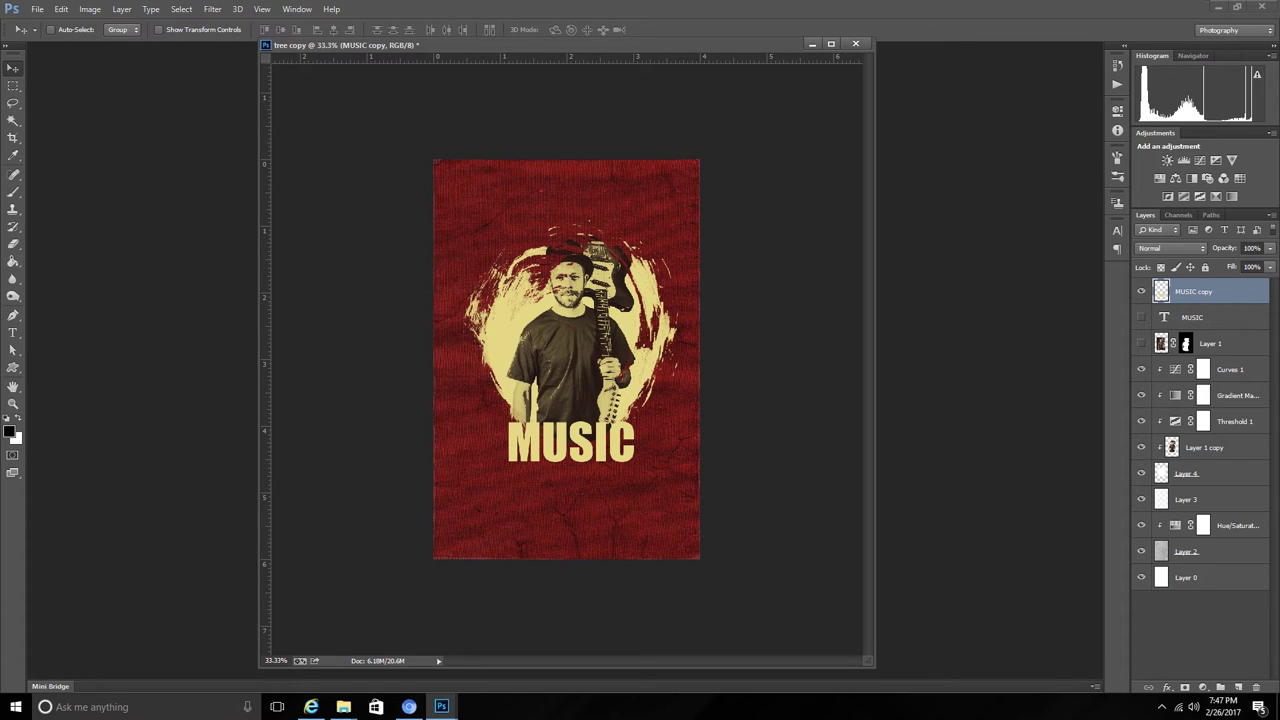
pyautogui.click(1185, 687)
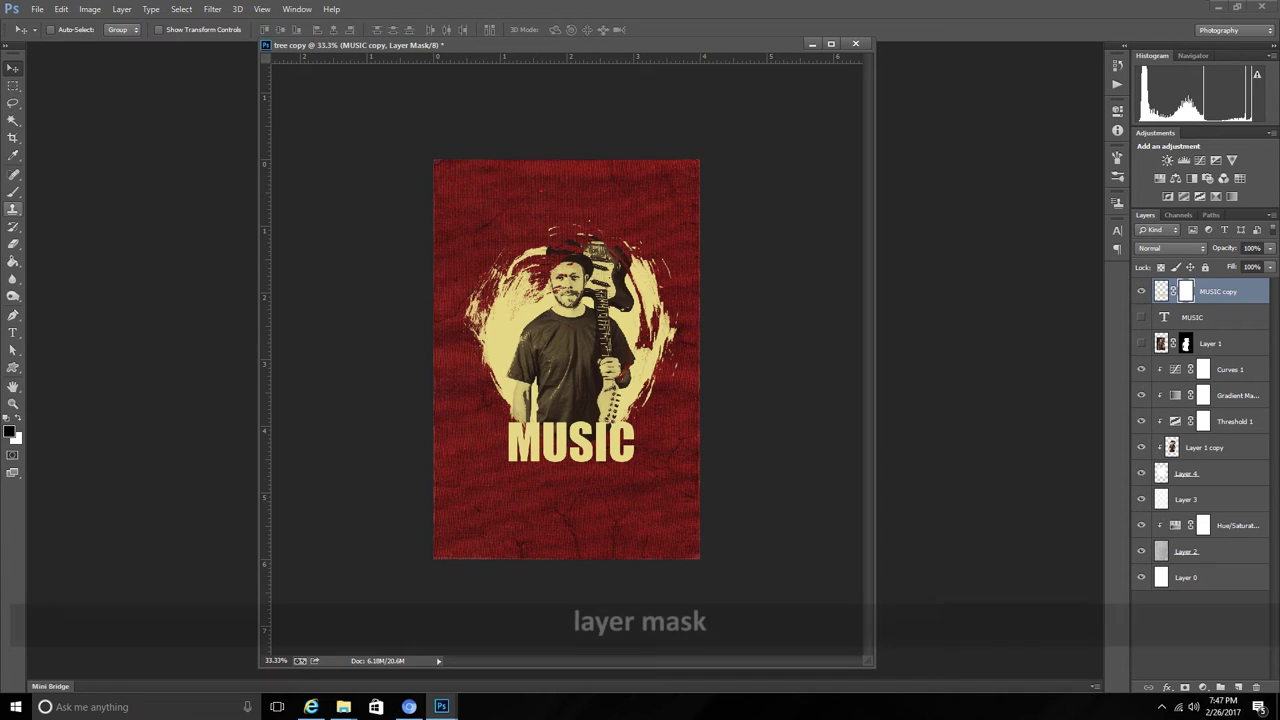
# - Pick the Brush tool with the 66 px preset, enlarged to 150
pyautogui.click(13, 191)
pyautogui.click(67, 29)
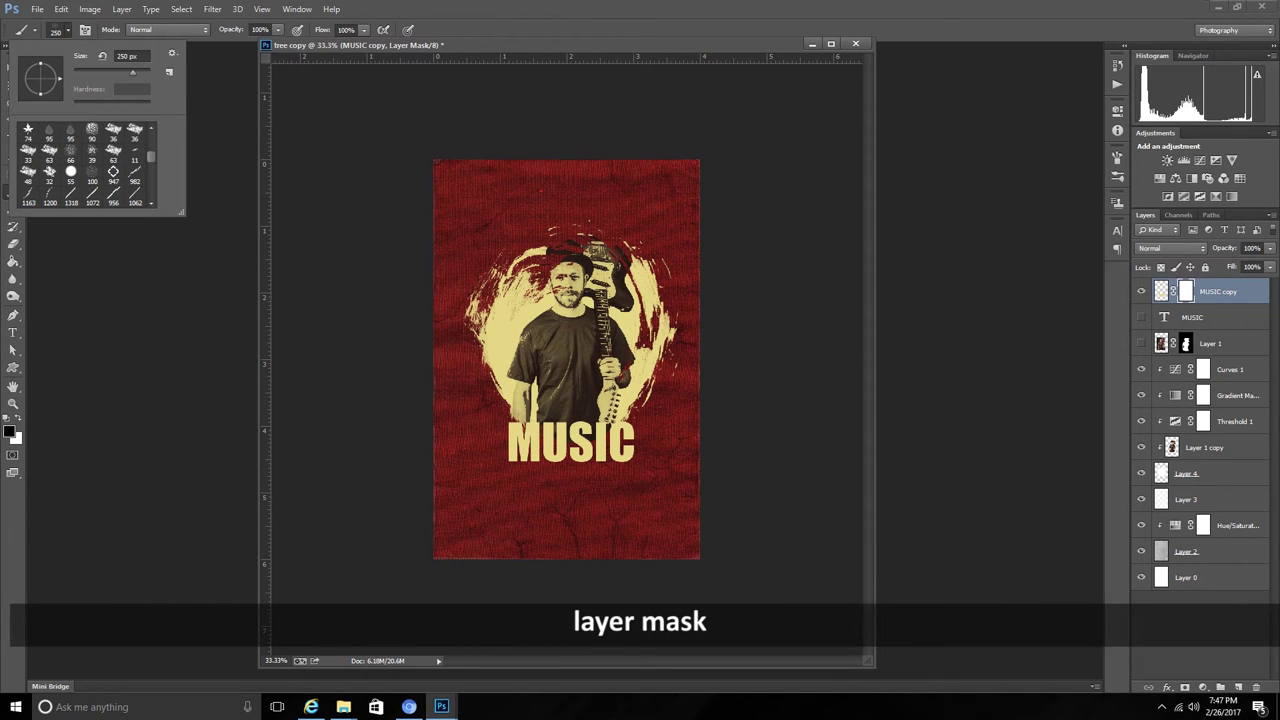
pyautogui.scroll(1, 85, 165)
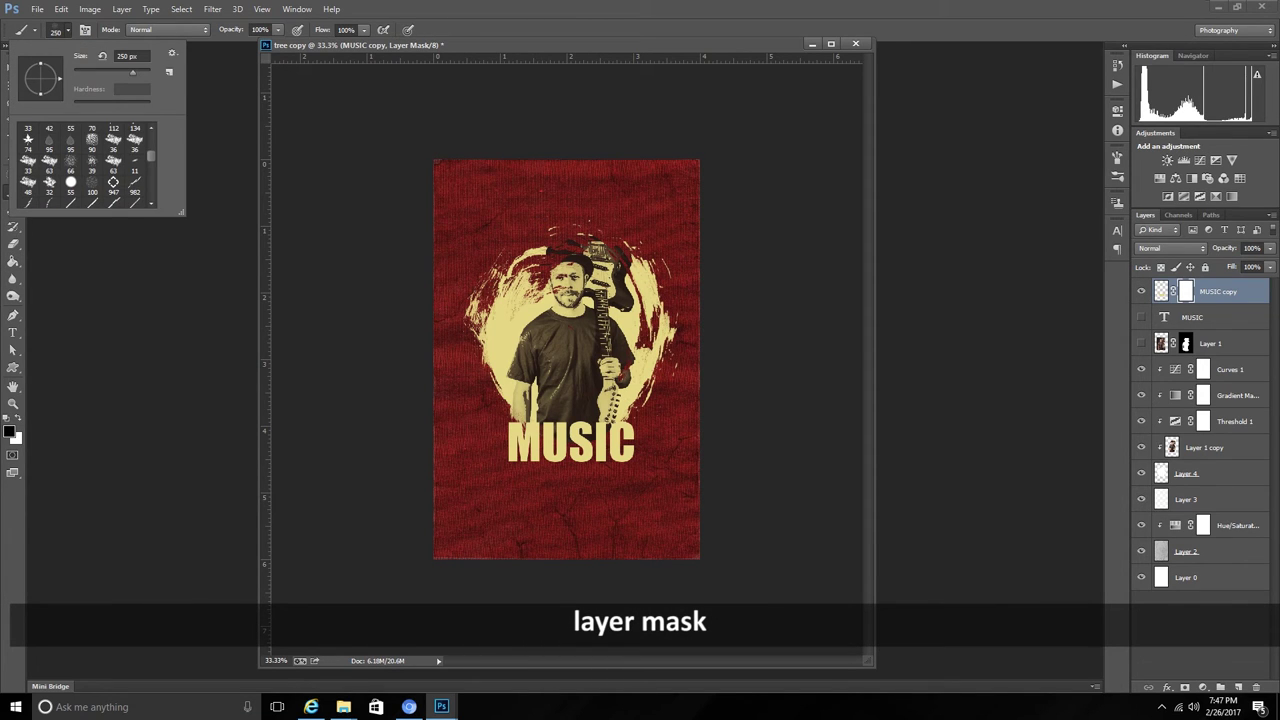
pyautogui.doubleClick(70, 170)
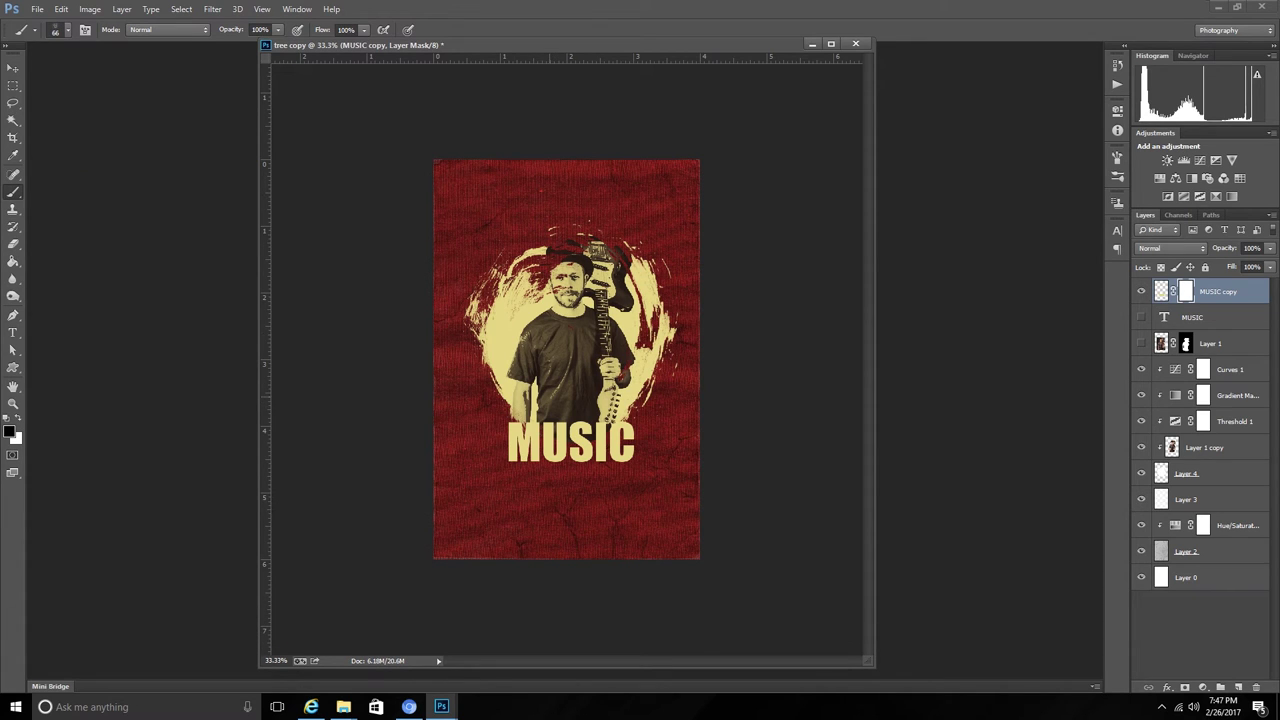
pyautogui.hotkey('ctrl', '+')
pyautogui.hotkey('ctrl', '+')
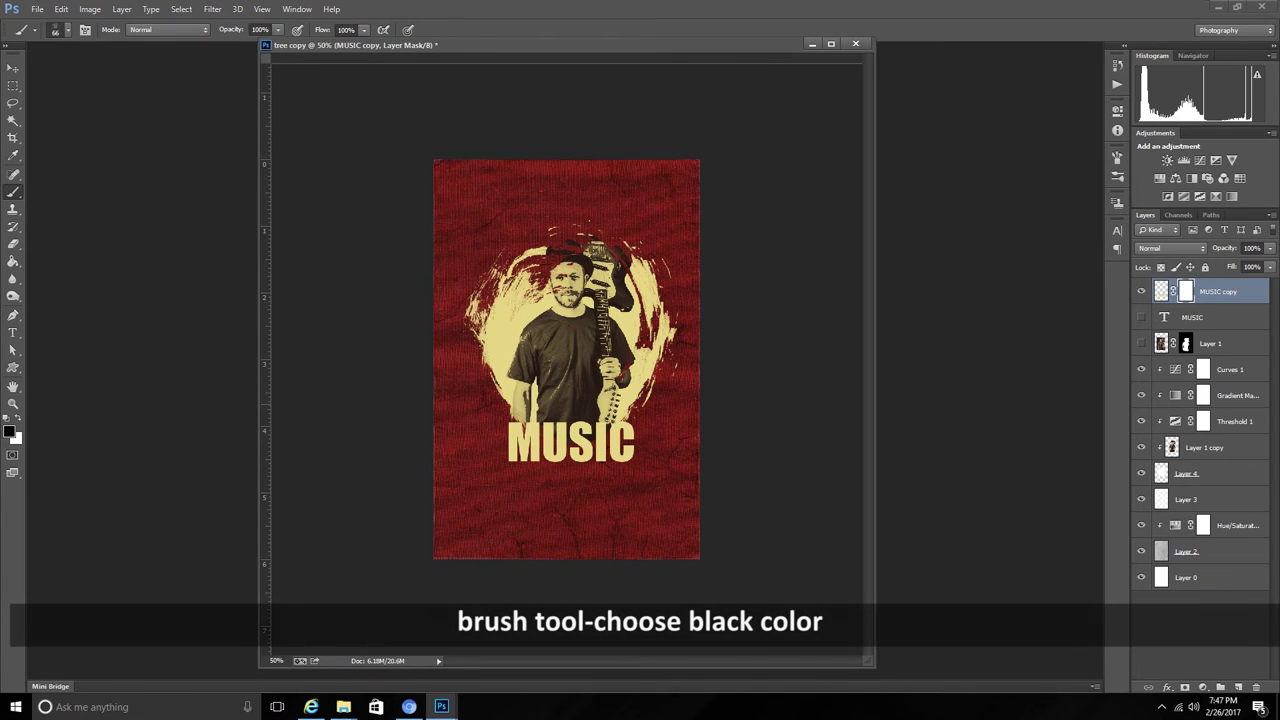
pyautogui.press(']')
pyautogui.press(']')
pyautogui.press(']')
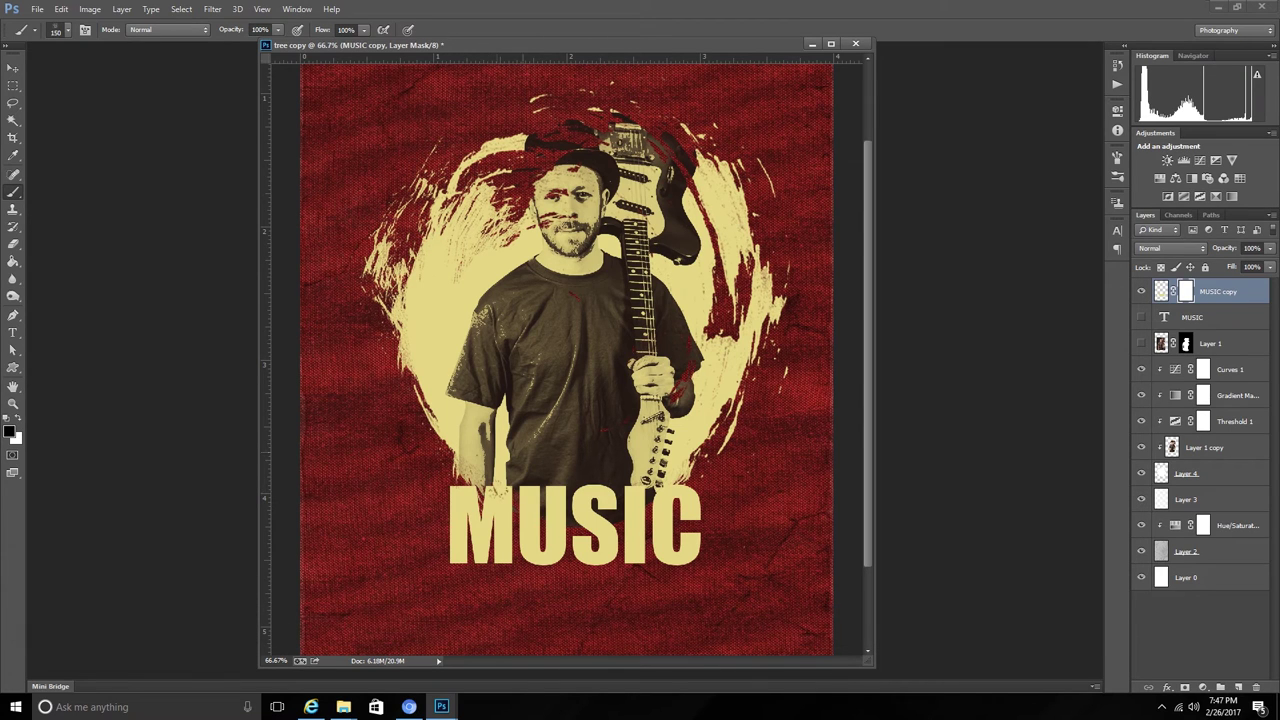
# - Erode the bottom edges of the M, S, I and C on the mask
pyautogui.moveTo(458, 522); pyautogui.dragTo(458, 562)
pyautogui.click(456, 558)
pyautogui.moveTo(676, 548); pyautogui.dragTo(694, 562)
pyautogui.moveTo(690, 505)
pyautogui.mouseDown()
pyautogui.moveTo(664, 550)
pyautogui.moveTo(690, 562)
pyautogui.mouseUp()
pyautogui.moveTo(590, 560); pyautogui.dragTo(535, 560)
# - Roughen the top edges of the MUSIC letters with an 80 px brush
pyautogui.press('[')
pyautogui.press('[')
pyautogui.press('[')
pyautogui.press('[')
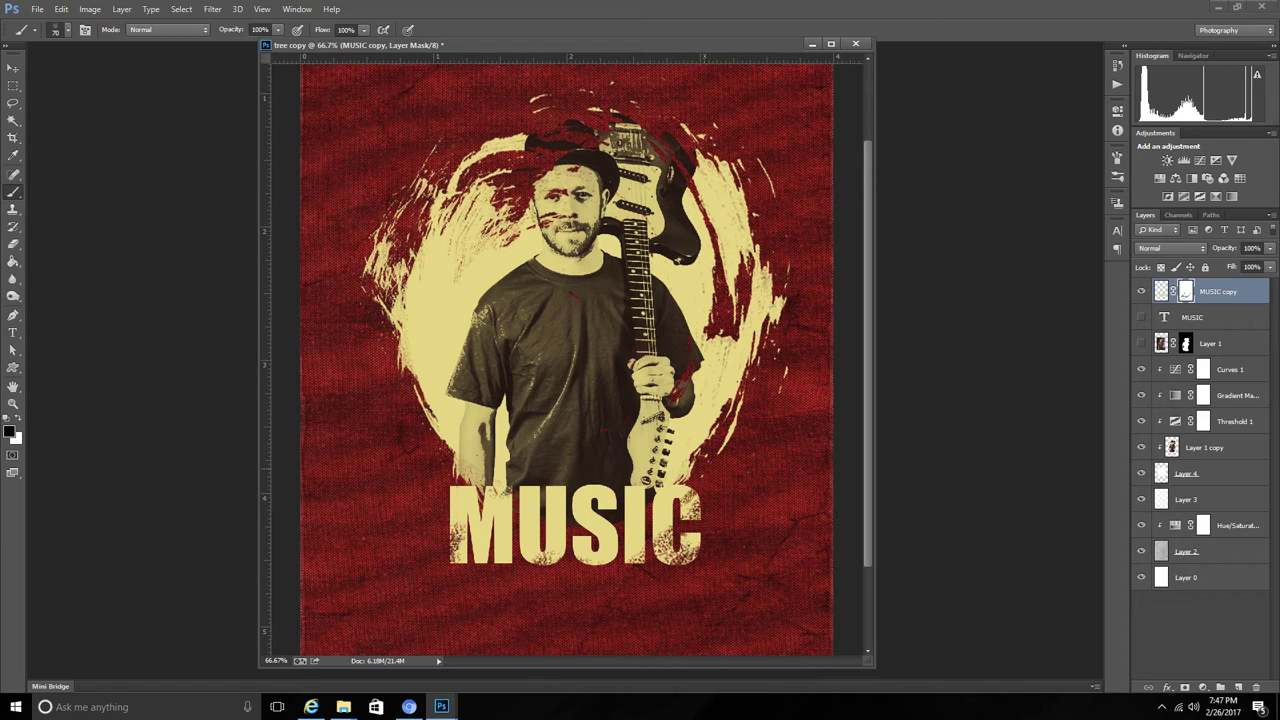
pyautogui.moveTo(526, 490); pyautogui.dragTo(460, 488)
pyautogui.moveTo(607, 490); pyautogui.dragTo(560, 496)
pyautogui.moveTo(640, 518); pyautogui.dragTo(660, 500)
# - Fade the bottom edges of MUSIC into texture with a 125 px brush
pyautogui.click(34, 29)
pyautogui.doubleClick(114, 144)
pyautogui.moveTo(640, 560); pyautogui.dragTo(455, 555)
pyautogui.moveTo(700, 550); pyautogui.dragTo(635, 558)
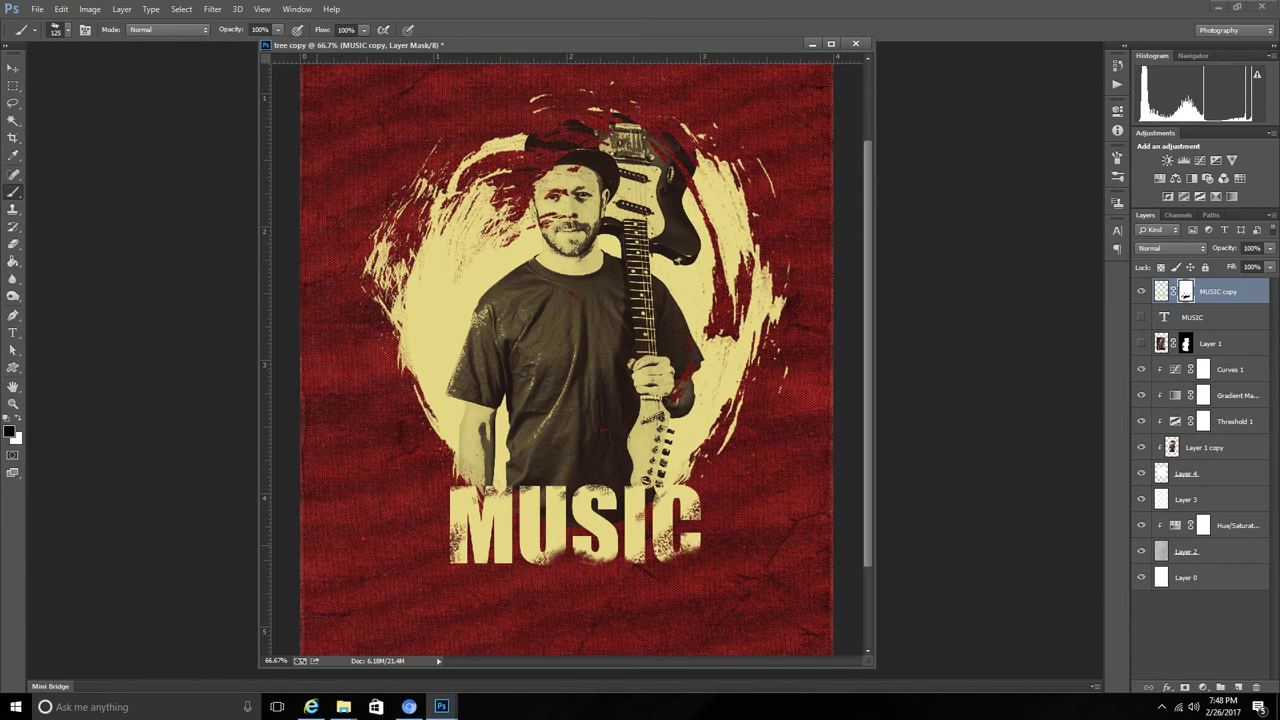
pyautogui.hotkey('ctrl', '-')
# - Switch to the large 1504 grunge brush preset at size 600
pyautogui.click(60, 29)
pyautogui.doubleClick(92, 170)
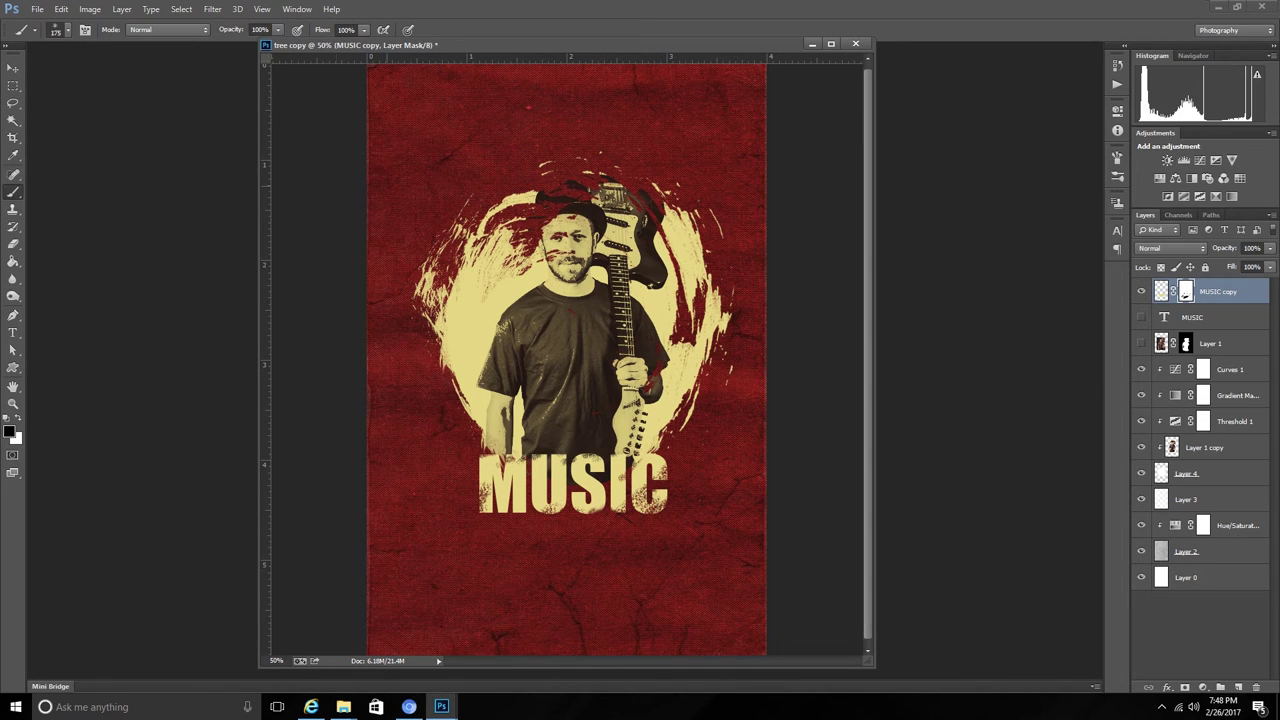
pyautogui.click(60, 29)
pyautogui.scroll(-3, 85, 165)
pyautogui.scroll(-3, 85, 165)
pyautogui.scroll(-3, 85, 165)
pyautogui.scroll(-3, 85, 165)
pyautogui.click(113, 176)
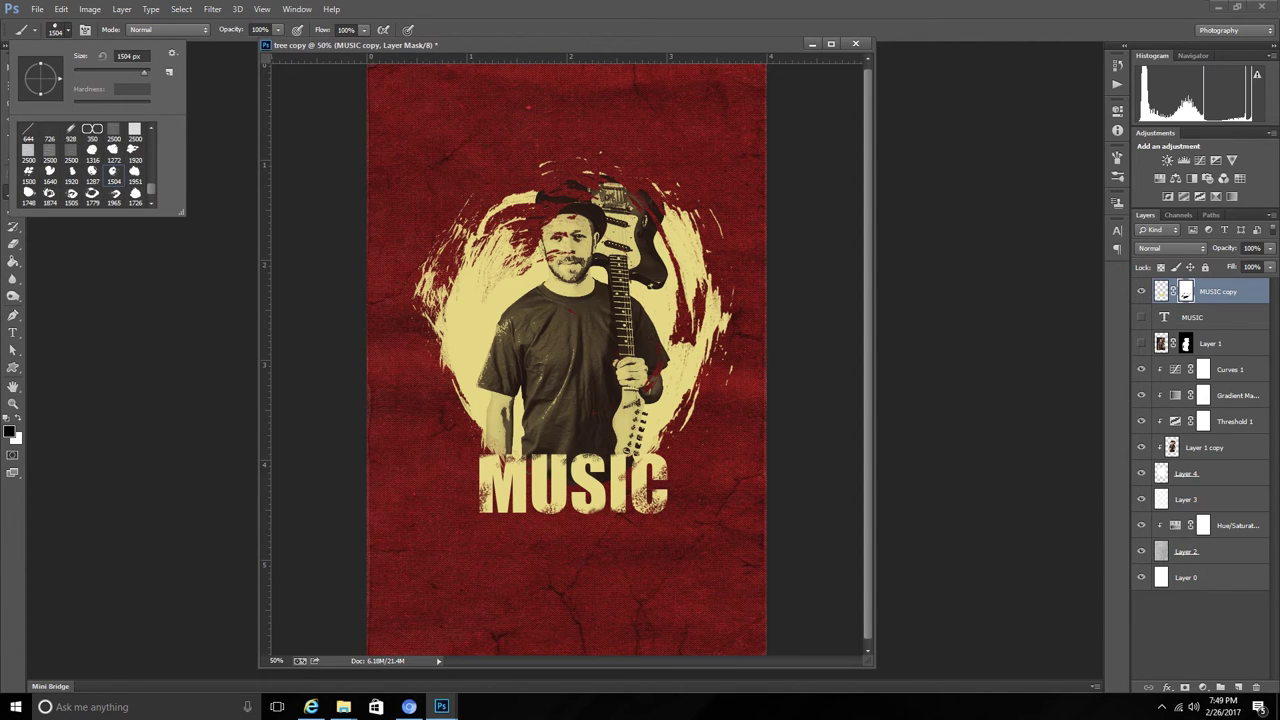
pyautogui.write('600')
pyautogui.press('Return')
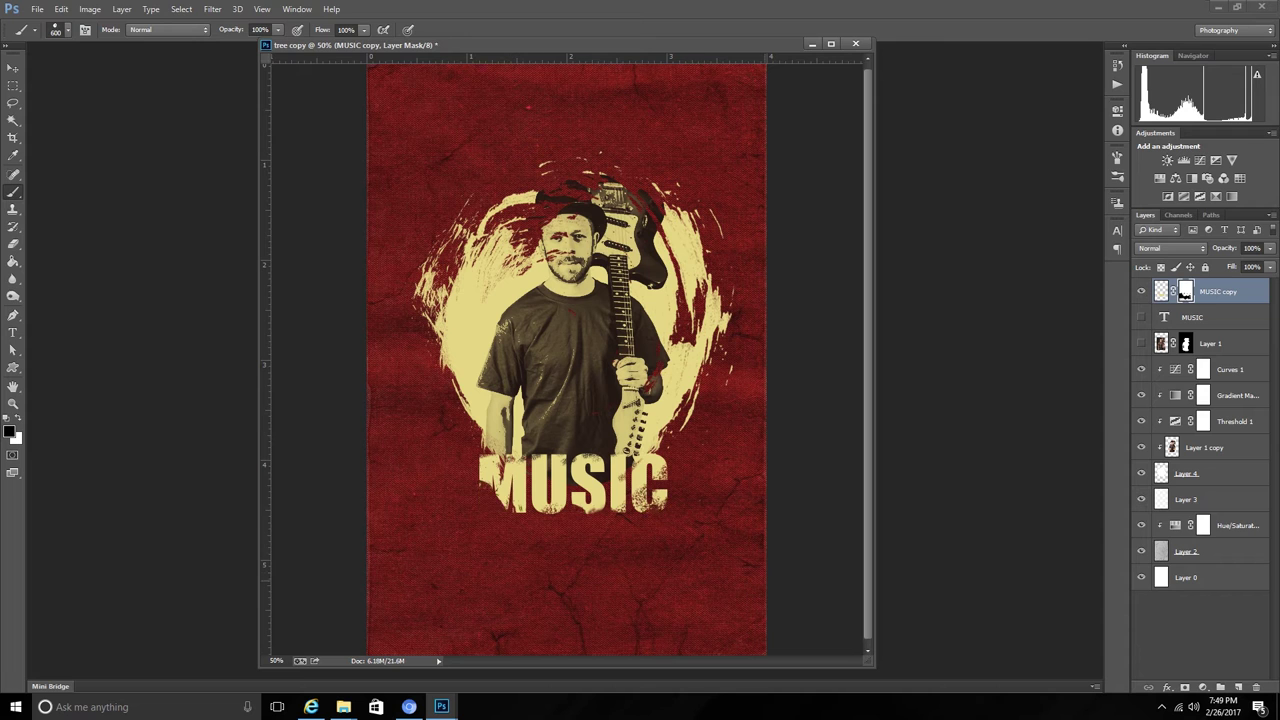
# - Show the Brush settings panel and zoom out to fit the poster
pyautogui.scroll(-2, 510, 423)
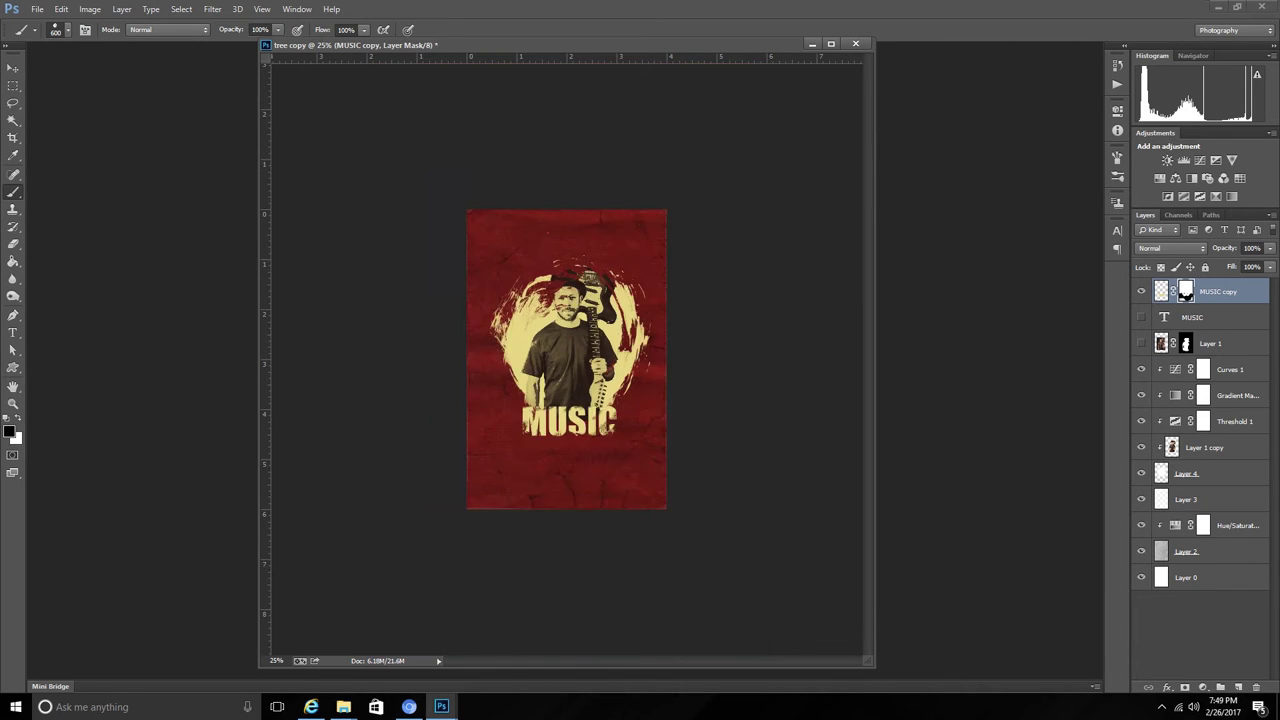
pyautogui.scroll(4, 510, 423)
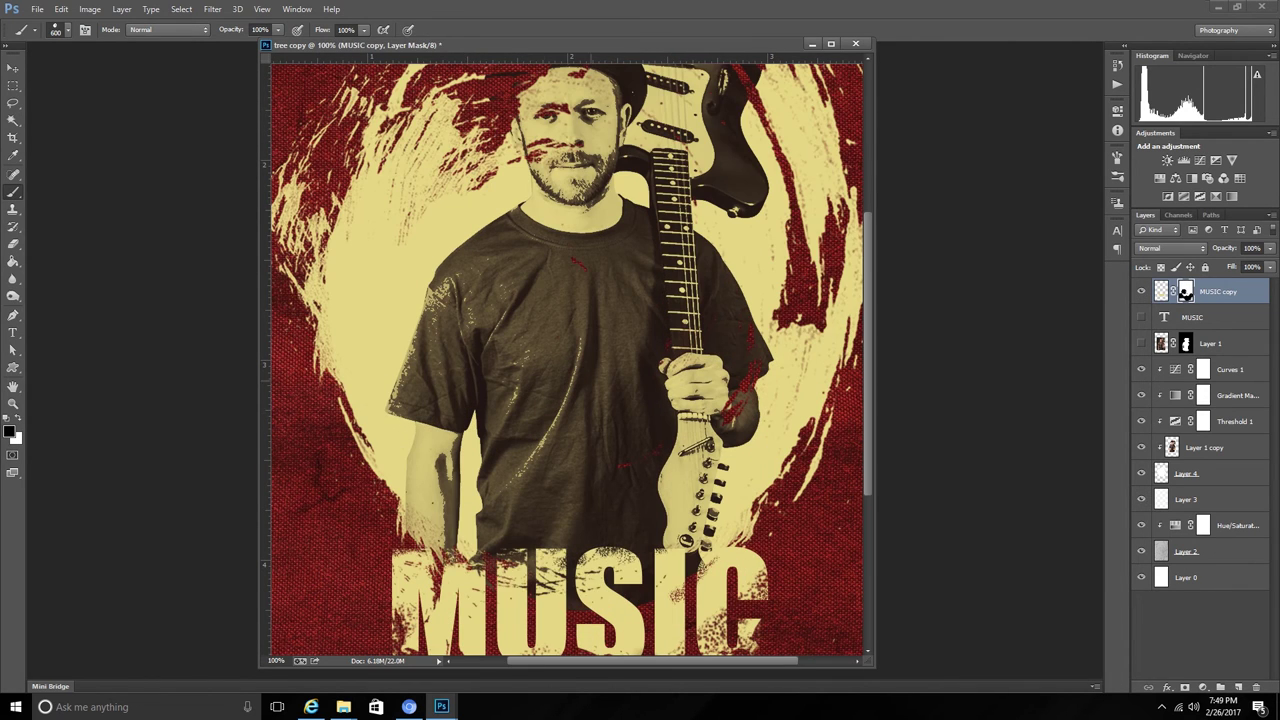
pyautogui.hotkey('ctrl', '-')
pyautogui.hotkey('ctrl', '-')
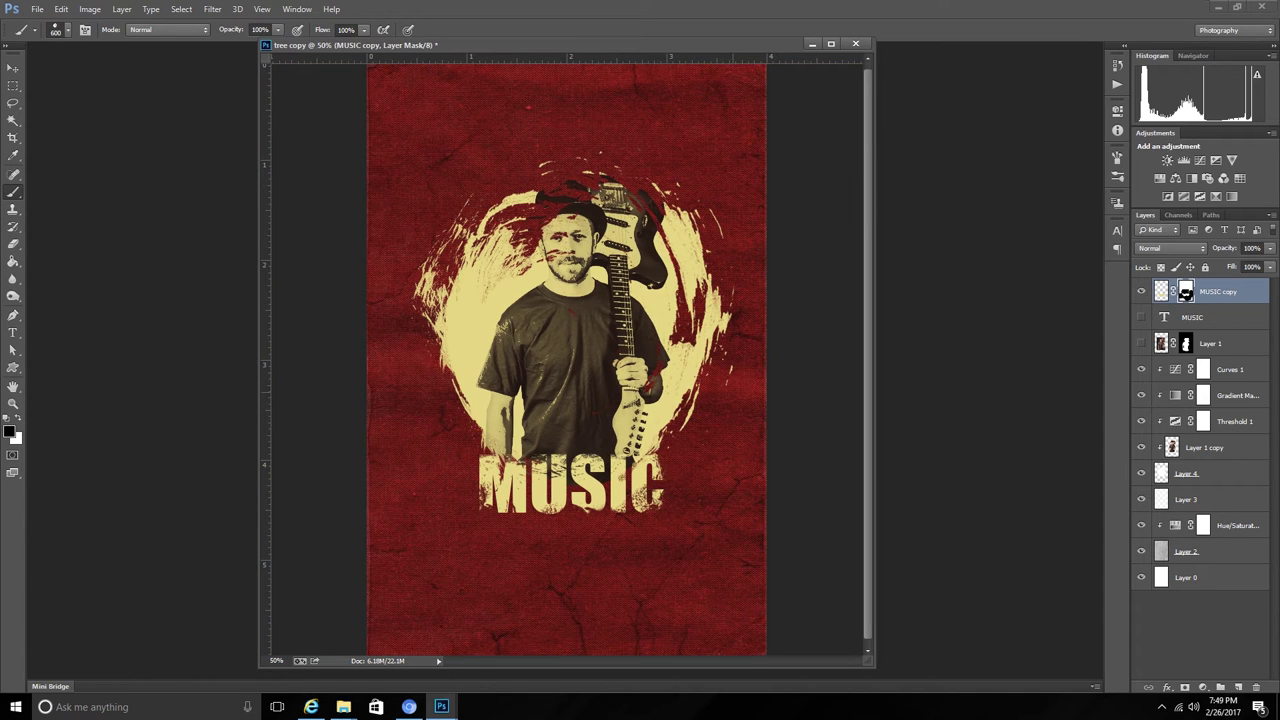
pyautogui.hotkey('ctrl', '-')
pyautogui.hotkey('ctrl', '+')
pyautogui.click(297, 9)
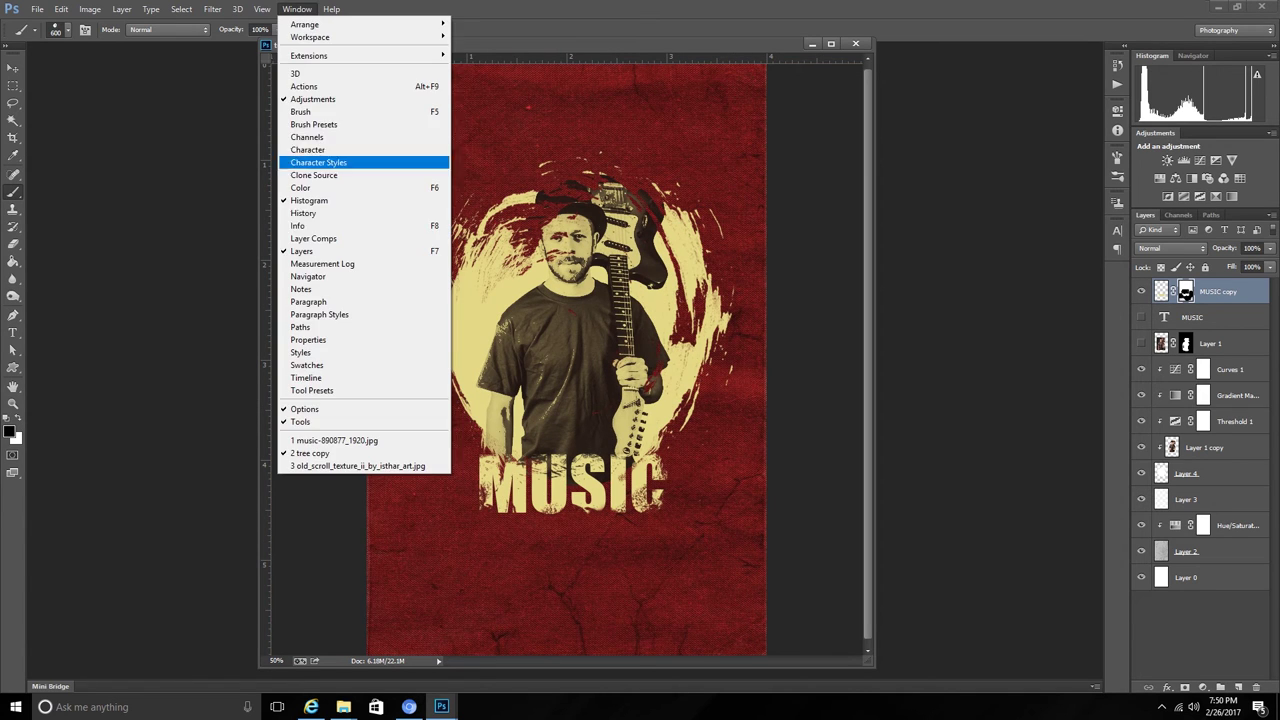
pyautogui.click(330, 111)
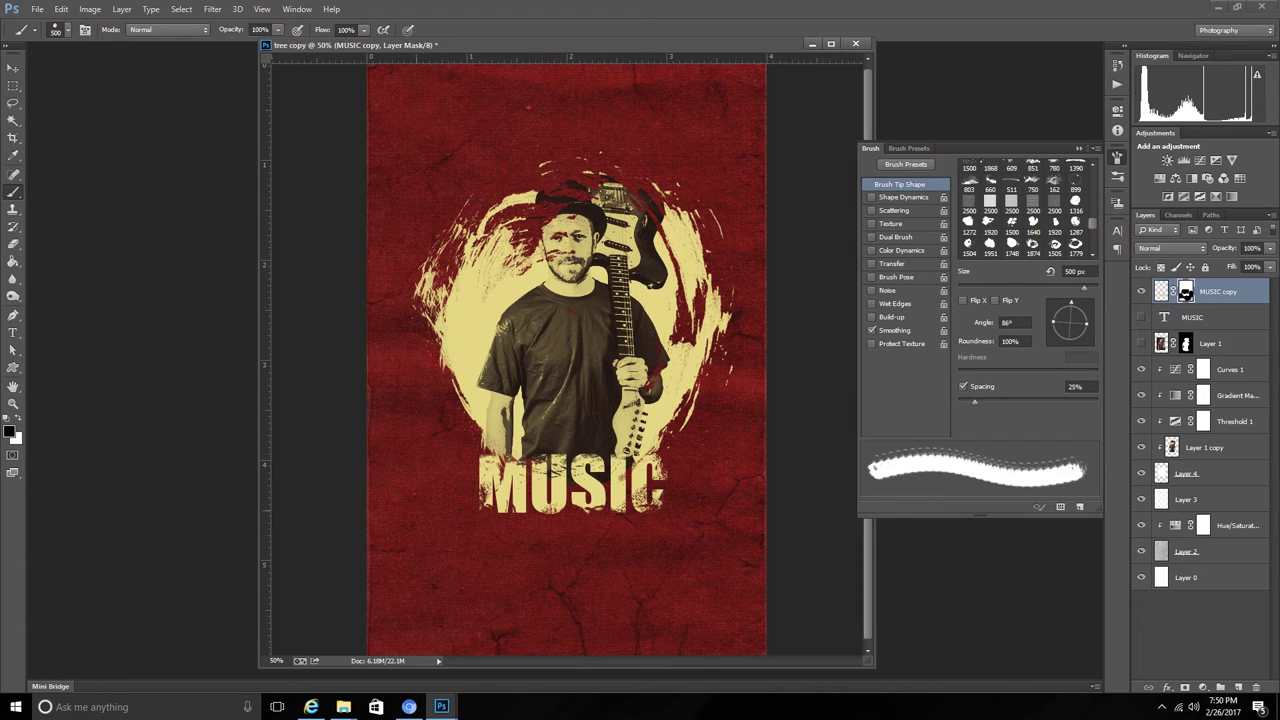
pyautogui.hotkey('ctrl', '-')
# - Add a RETRO text line centred below the MUSIC title
pyautogui.press('t')
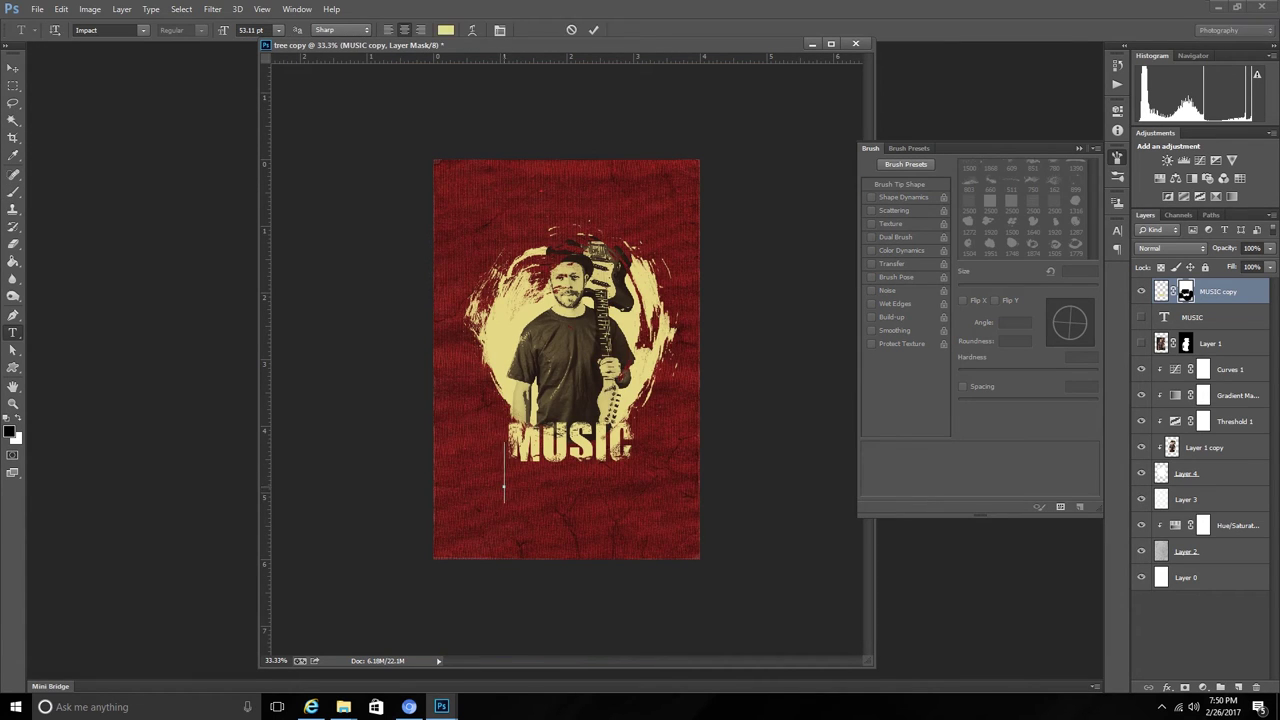
pyautogui.click(503, 487)
pyautogui.write('RET')
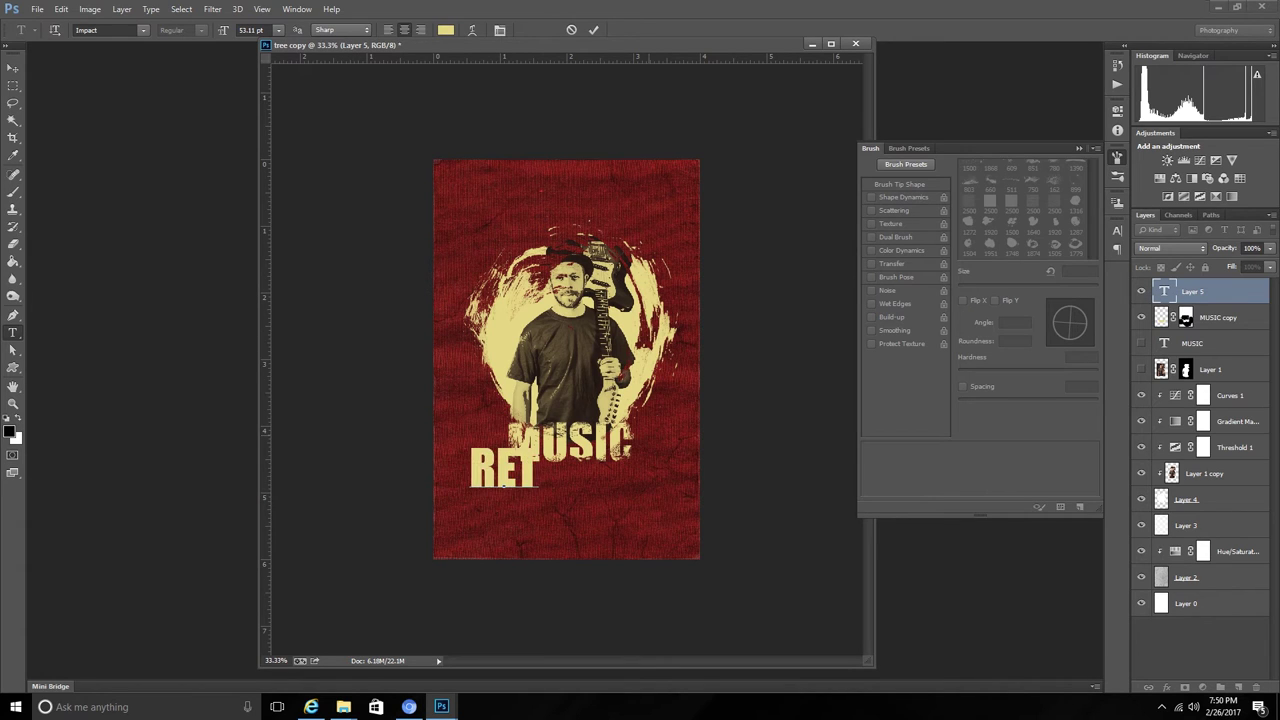
pyautogui.write('RO')
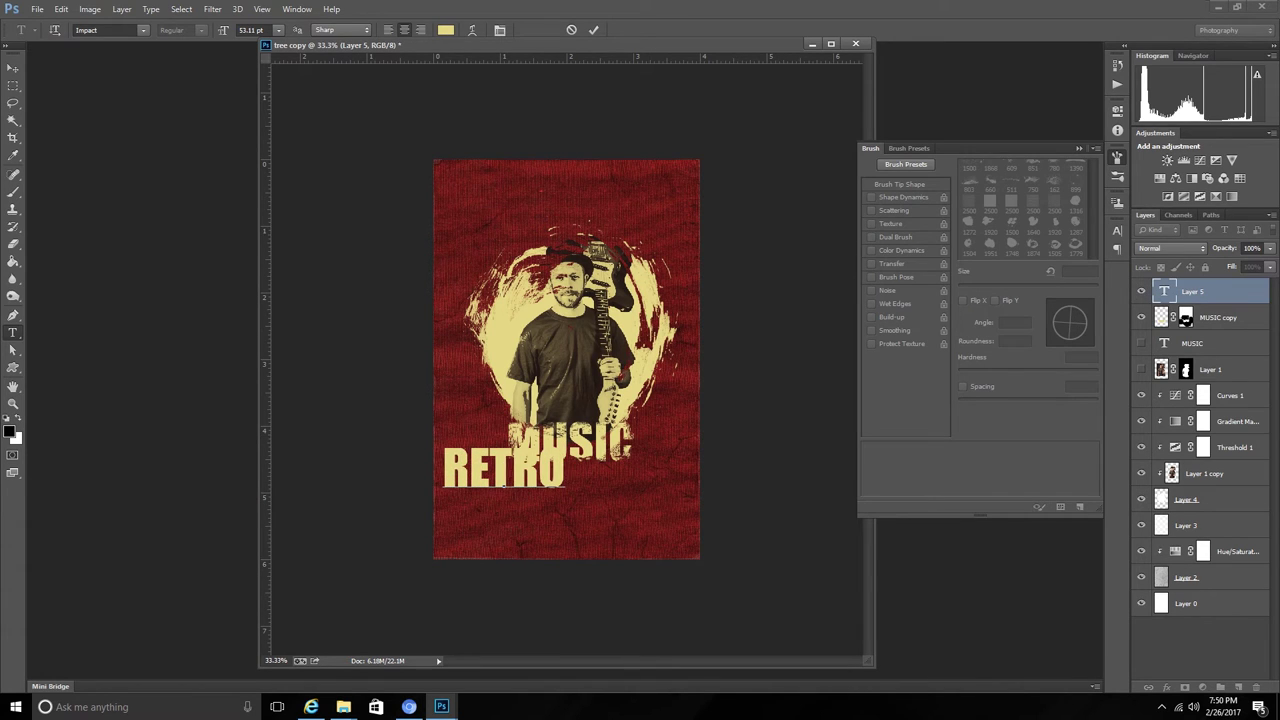
pyautogui.click(13, 67)
pyautogui.moveTo(540, 470); pyautogui.dragTo(611, 482)
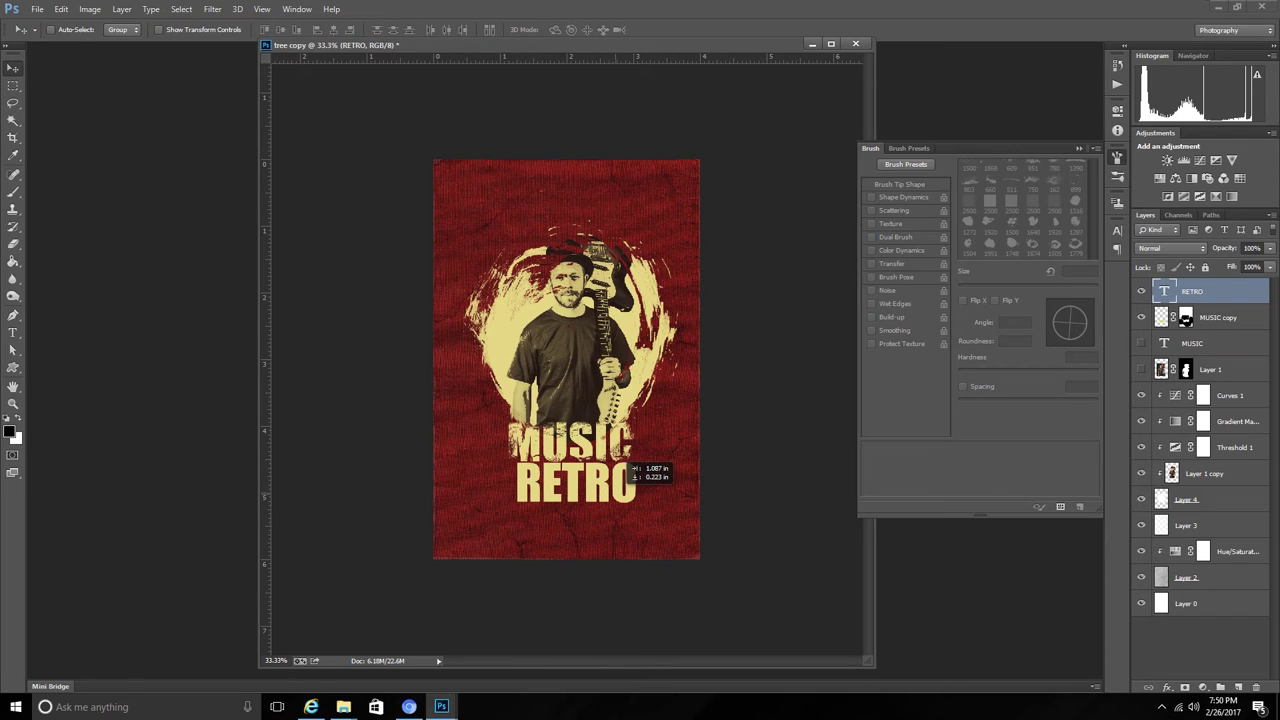
# - Make RETRO black and set its font to Trebuchet MS
pyautogui.doubleClick(1163, 291)
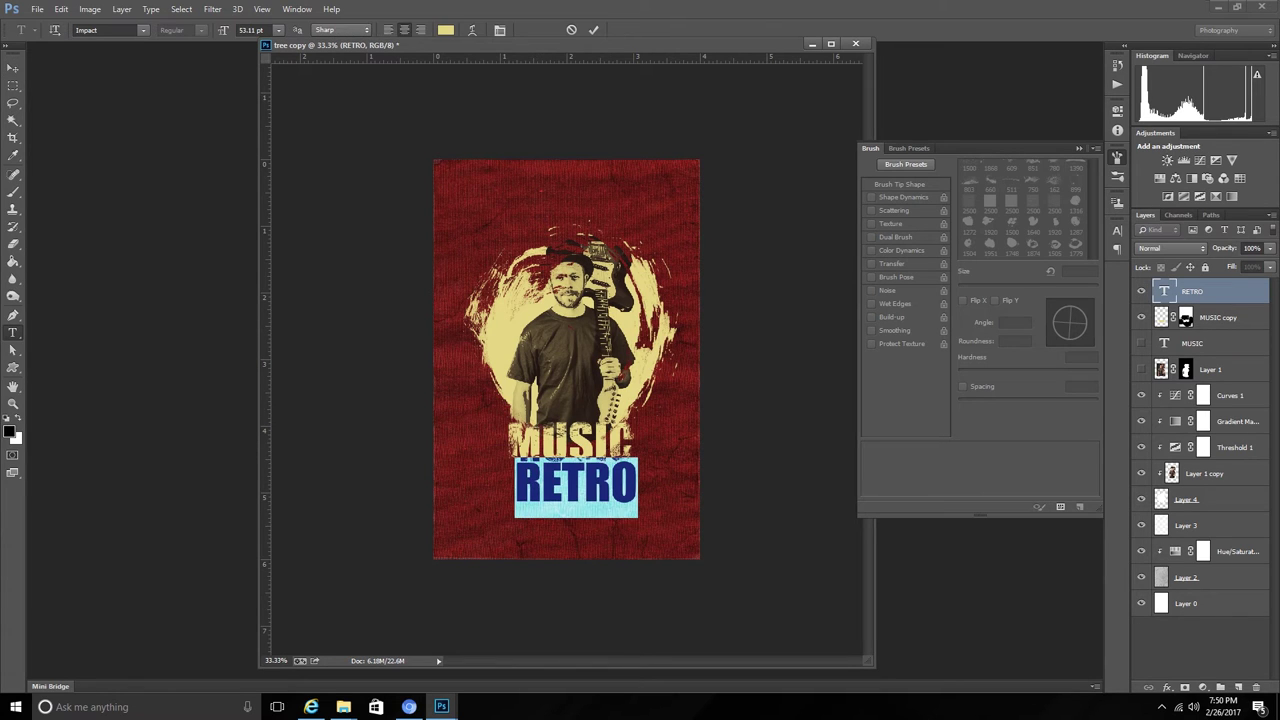
pyautogui.click(445, 29)
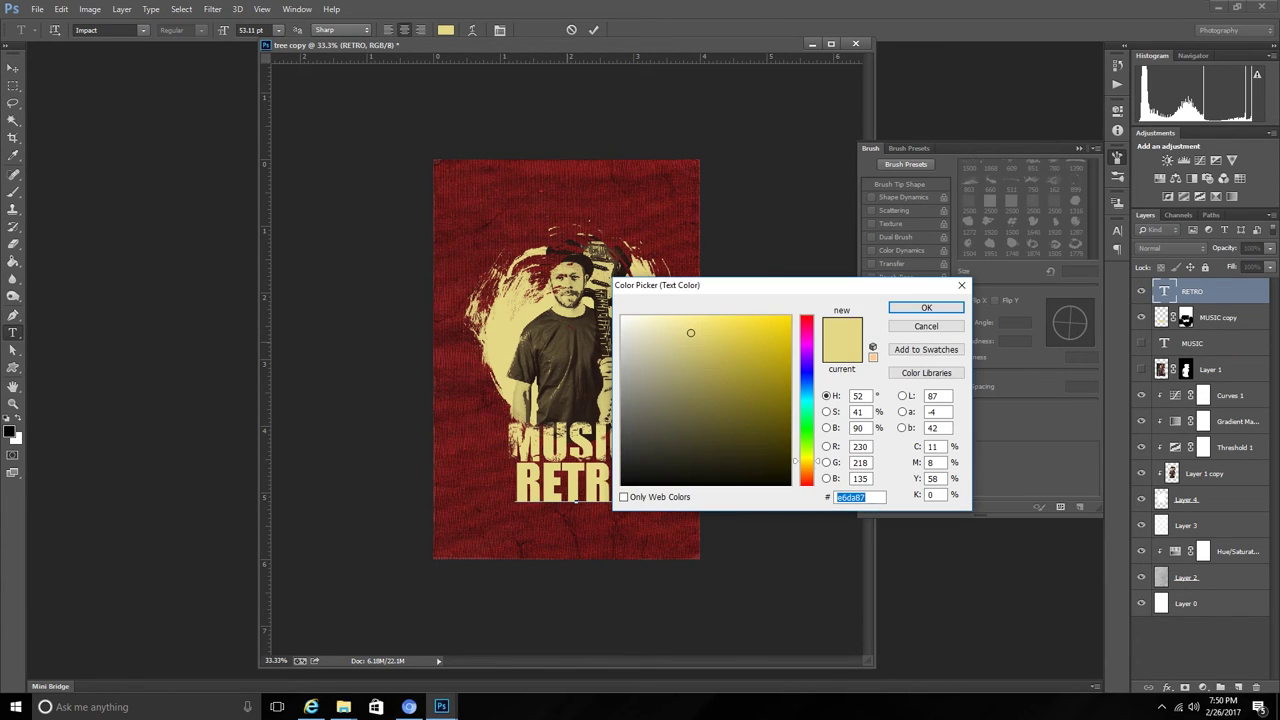
pyautogui.write('4b3d28')
pyautogui.write('261a12')
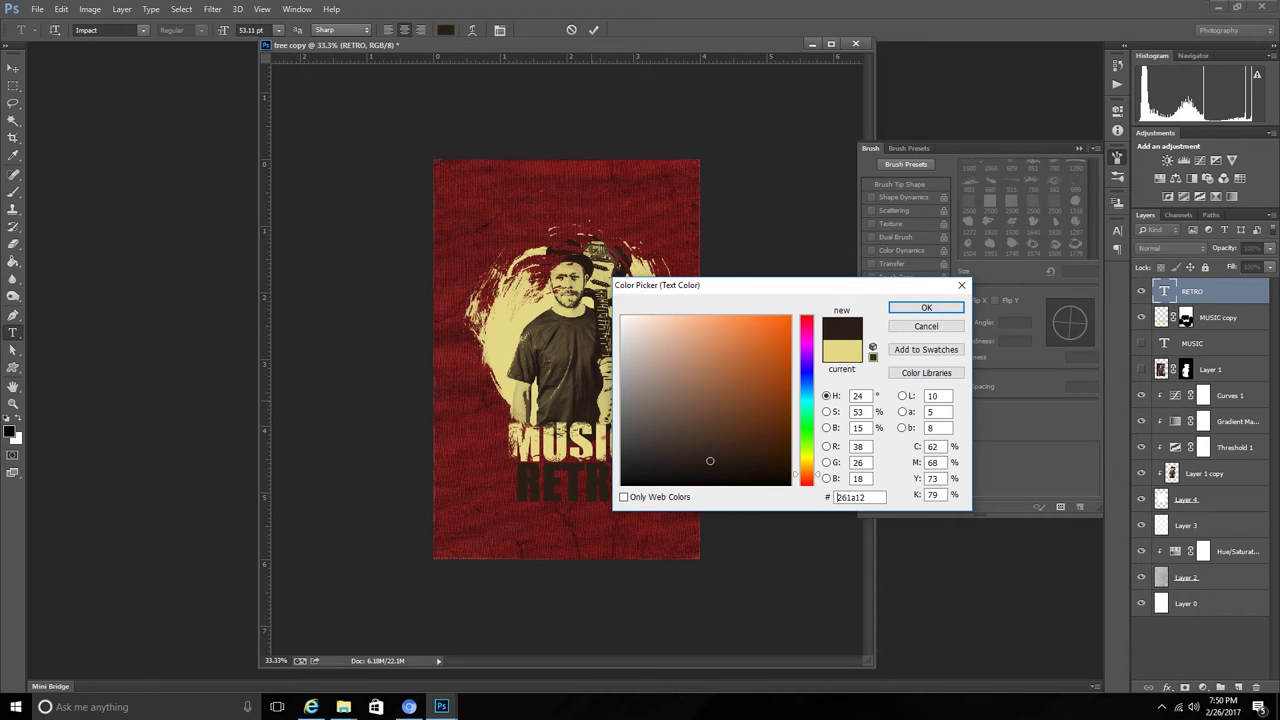
pyautogui.write('000000')
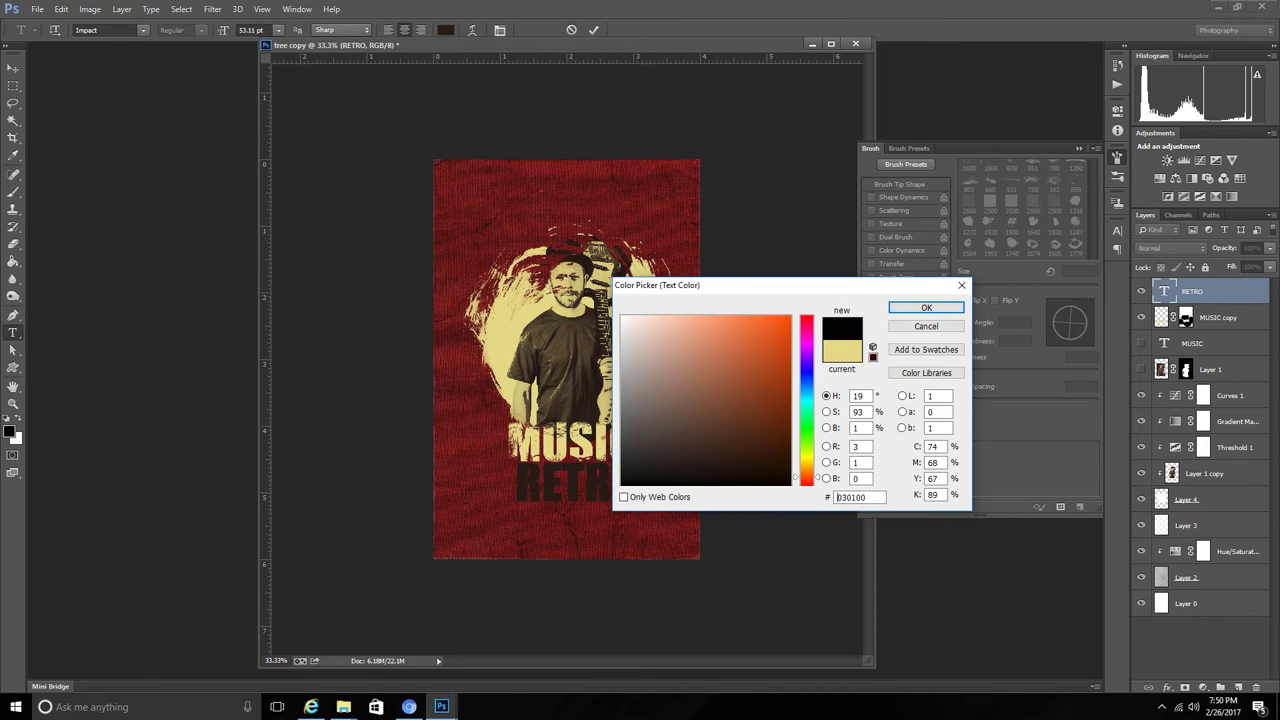
pyautogui.click(926, 307)
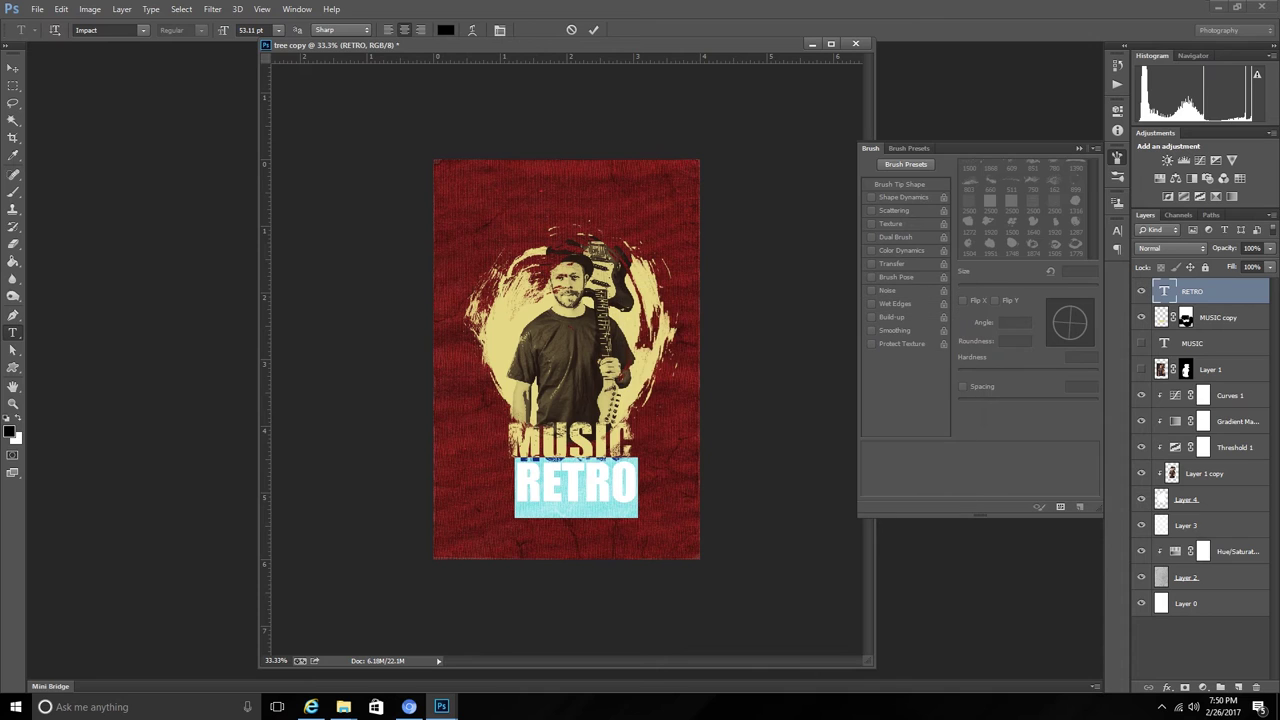
pyautogui.click(100, 30)
pyautogui.write('Trebuchet MS')
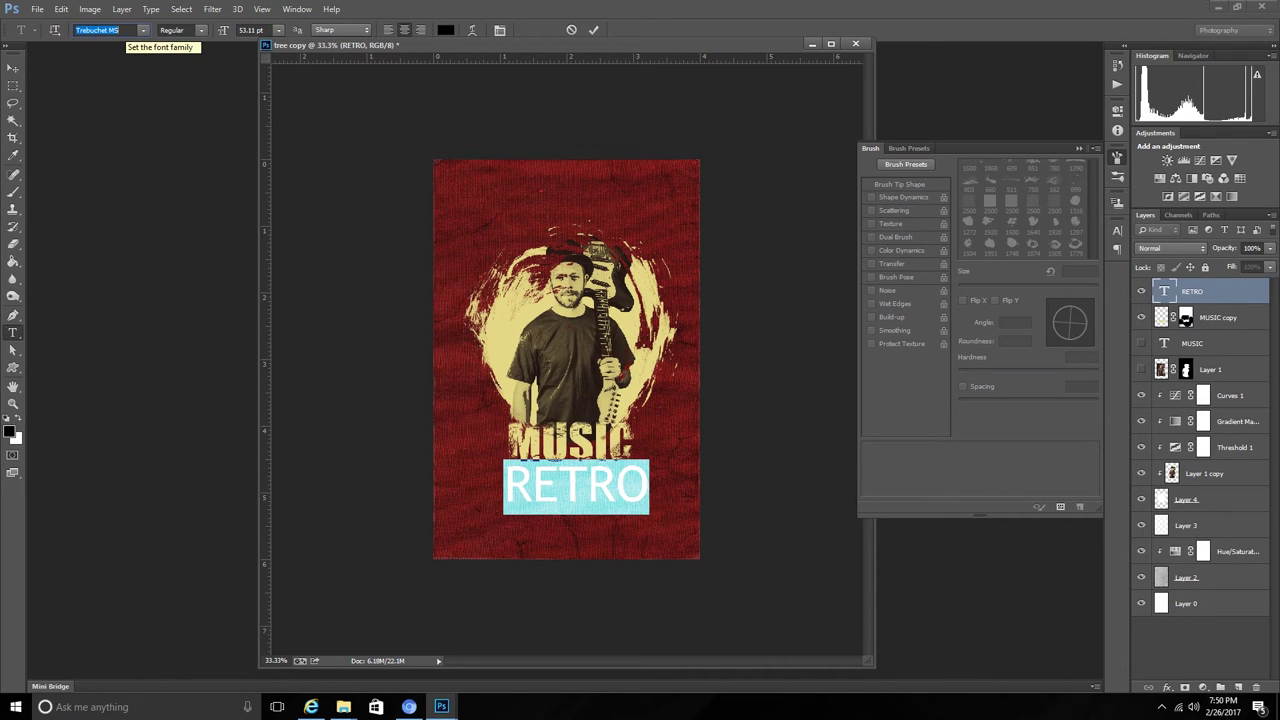
pyautogui.click(13, 67)
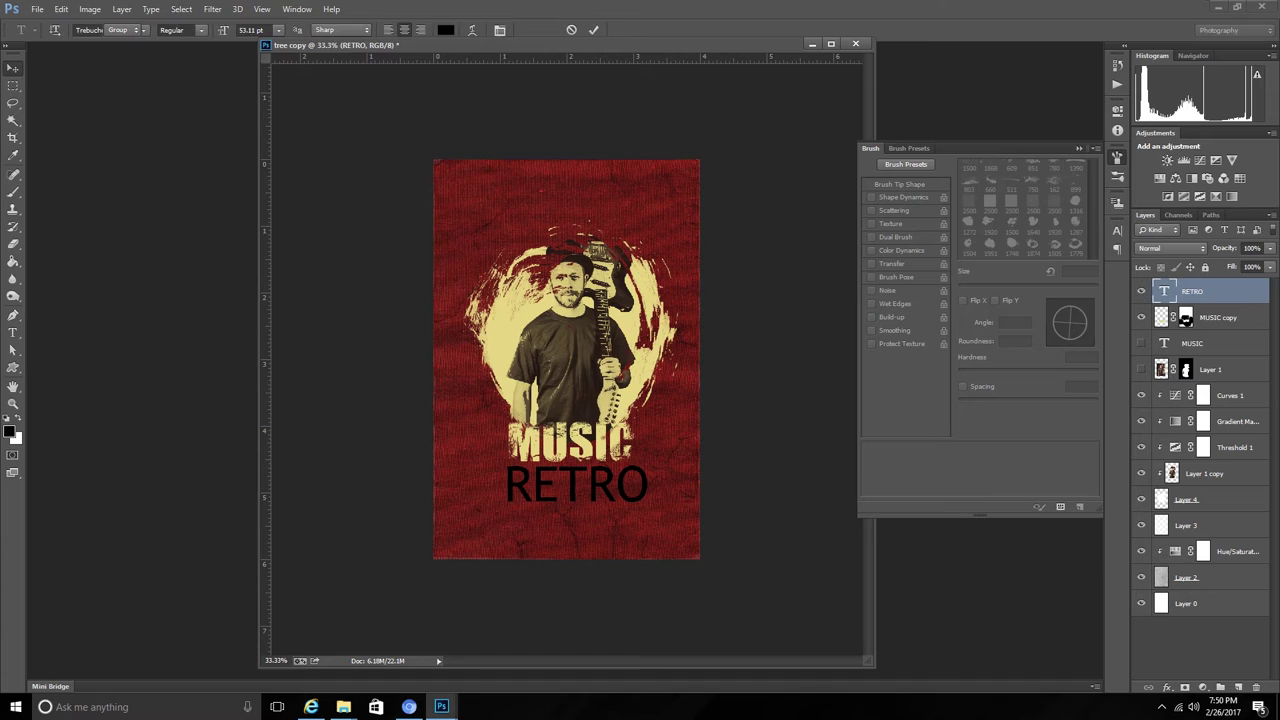
# - Scale RETRO down to about 43% under MUSIC
pyautogui.hotkey('ctrl', 't')
pyautogui.moveTo(650, 514); pyautogui.dragTo(603, 486)
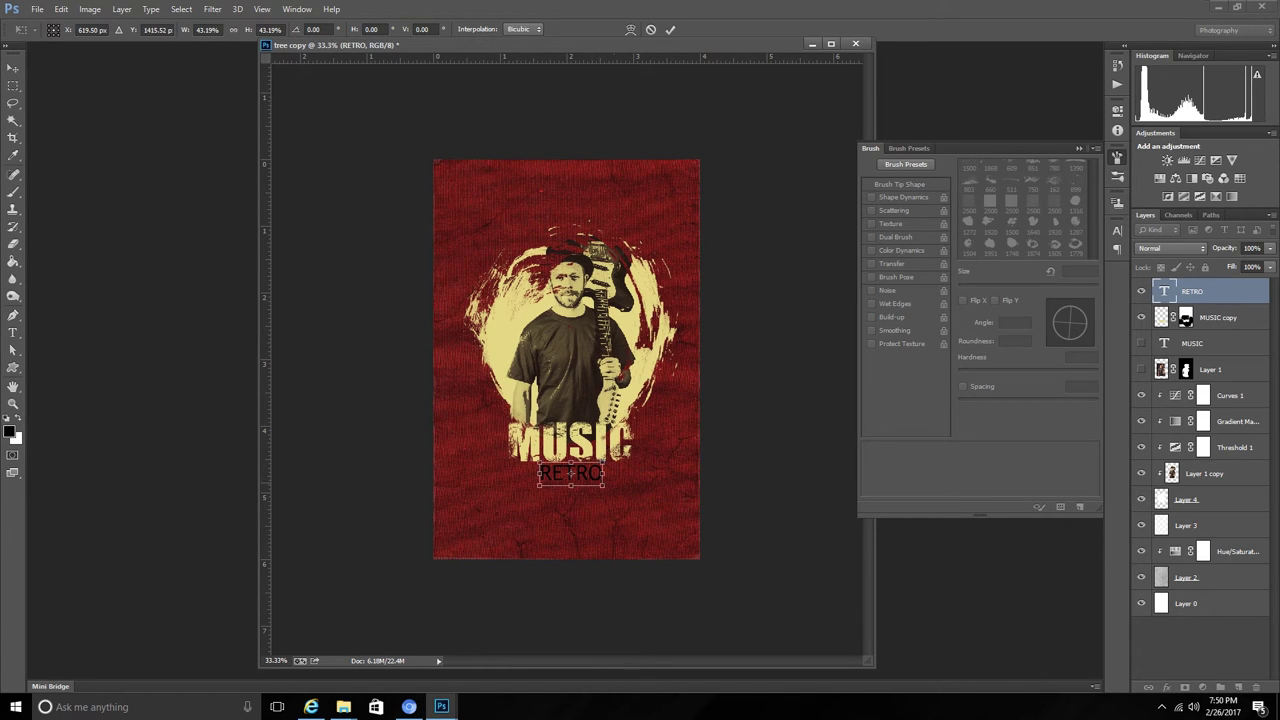
pyautogui.press('Return')
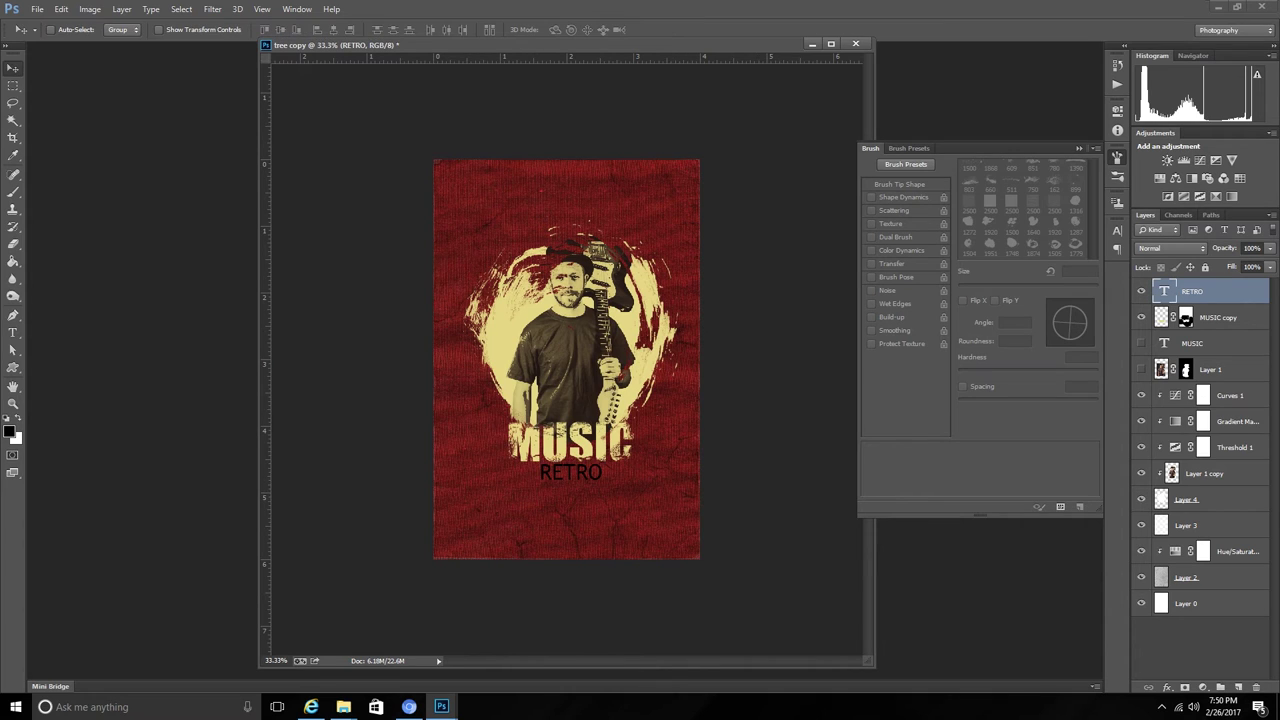
# - Recolour the RETRO text pale cream #e6da87
pyautogui.doubleClick(1163, 291)
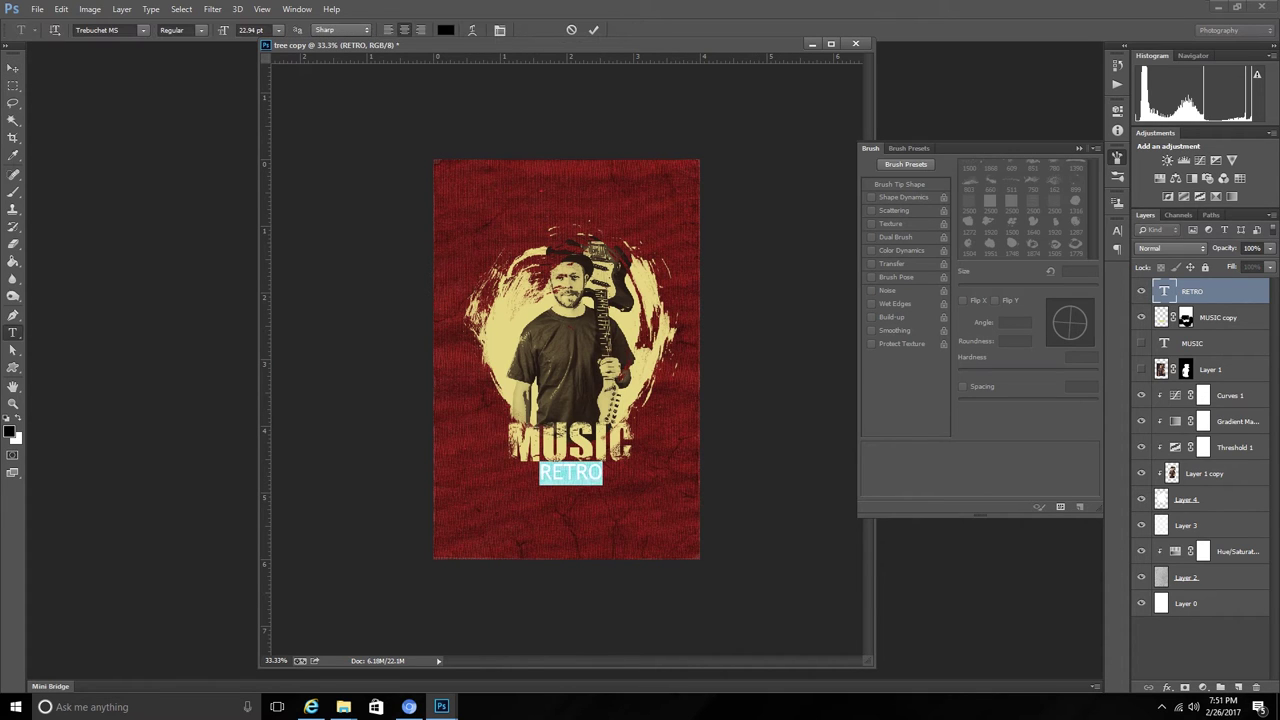
pyautogui.click(445, 29)
pyautogui.write('e6da87')
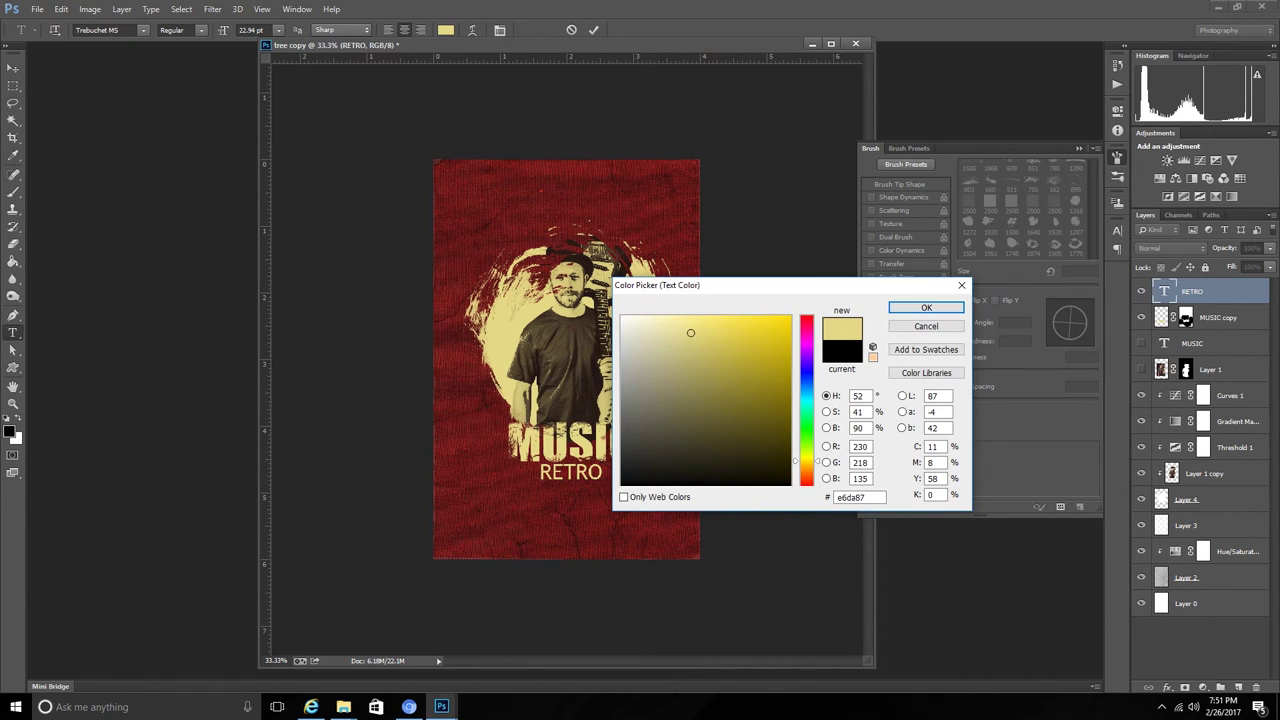
pyautogui.press('Return')
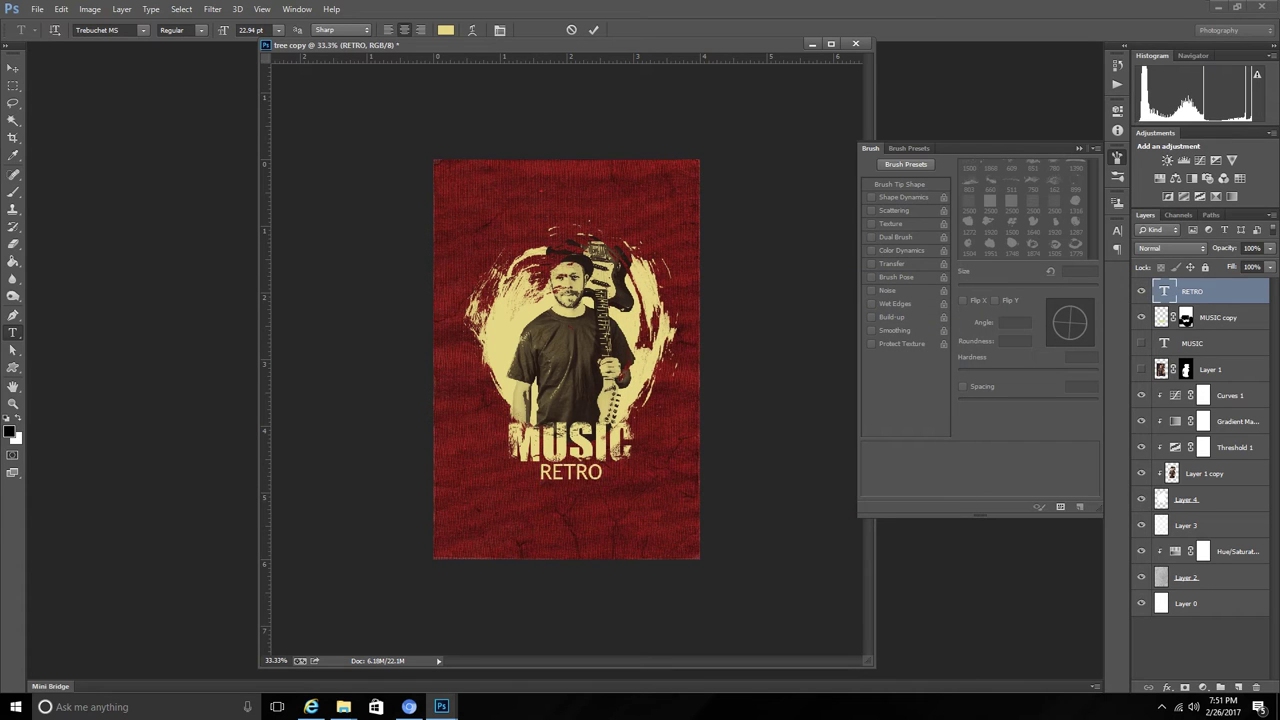
# - Raise RETRO's tracking to 57 in the Character panel and commit
pyautogui.click(297, 9)
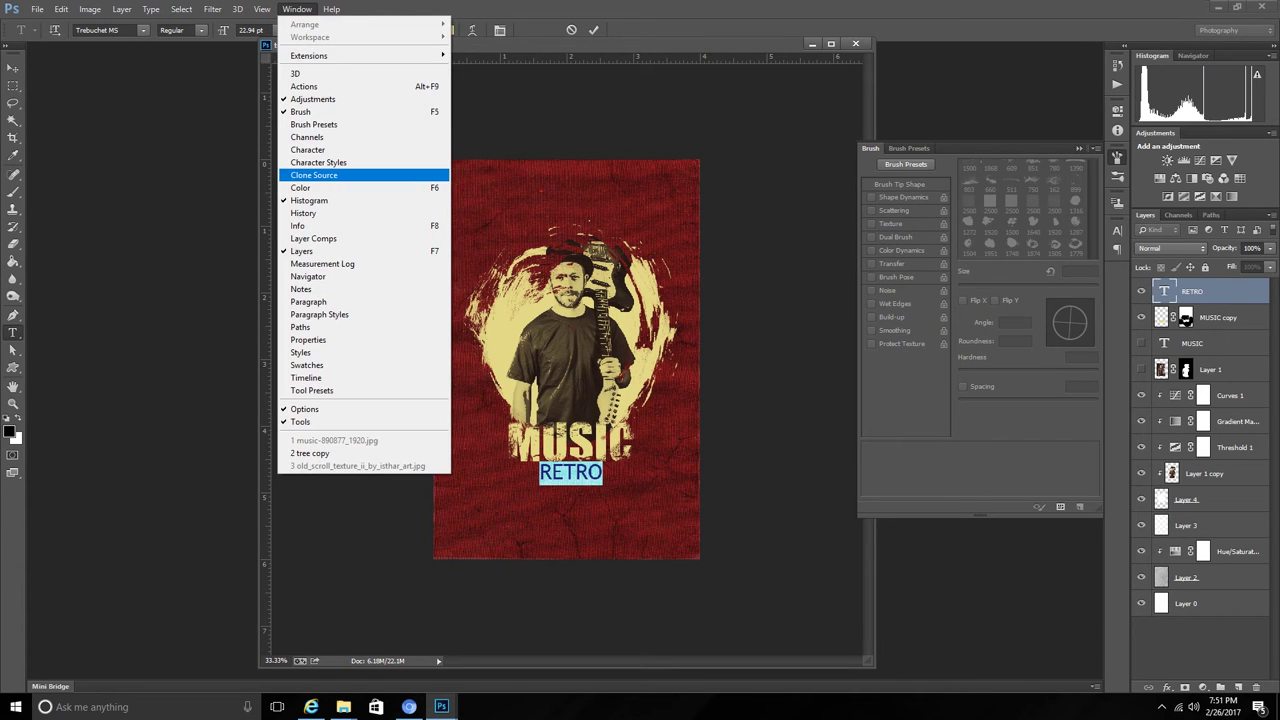
pyautogui.click(308, 149)
pyautogui.click(1065, 273)
pyautogui.scroll(3, 1060, 273)
pyautogui.scroll(3, 1060, 273)
pyautogui.scroll(3, 1060, 273)
pyautogui.scroll(3, 1060, 273)
pyautogui.scroll(2, 1060, 273)
pyautogui.scroll(2, 1060, 273)
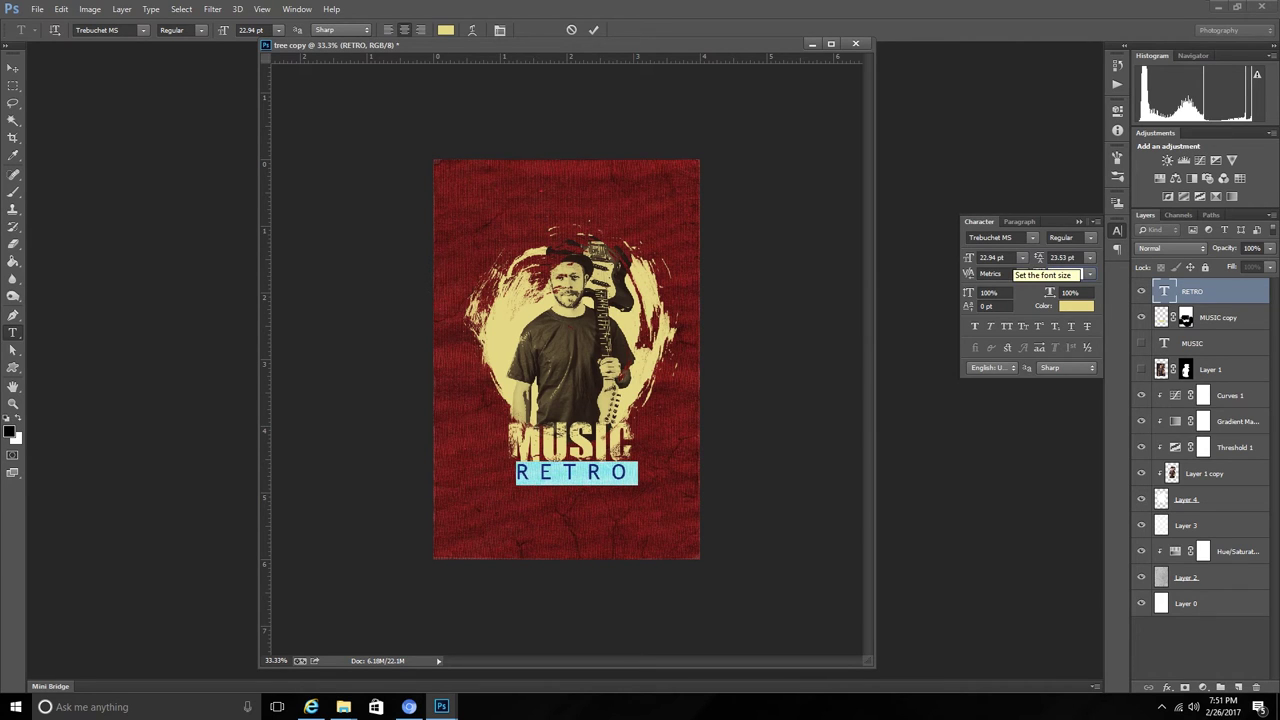
pyautogui.hotkey('ctrl', 'Return')
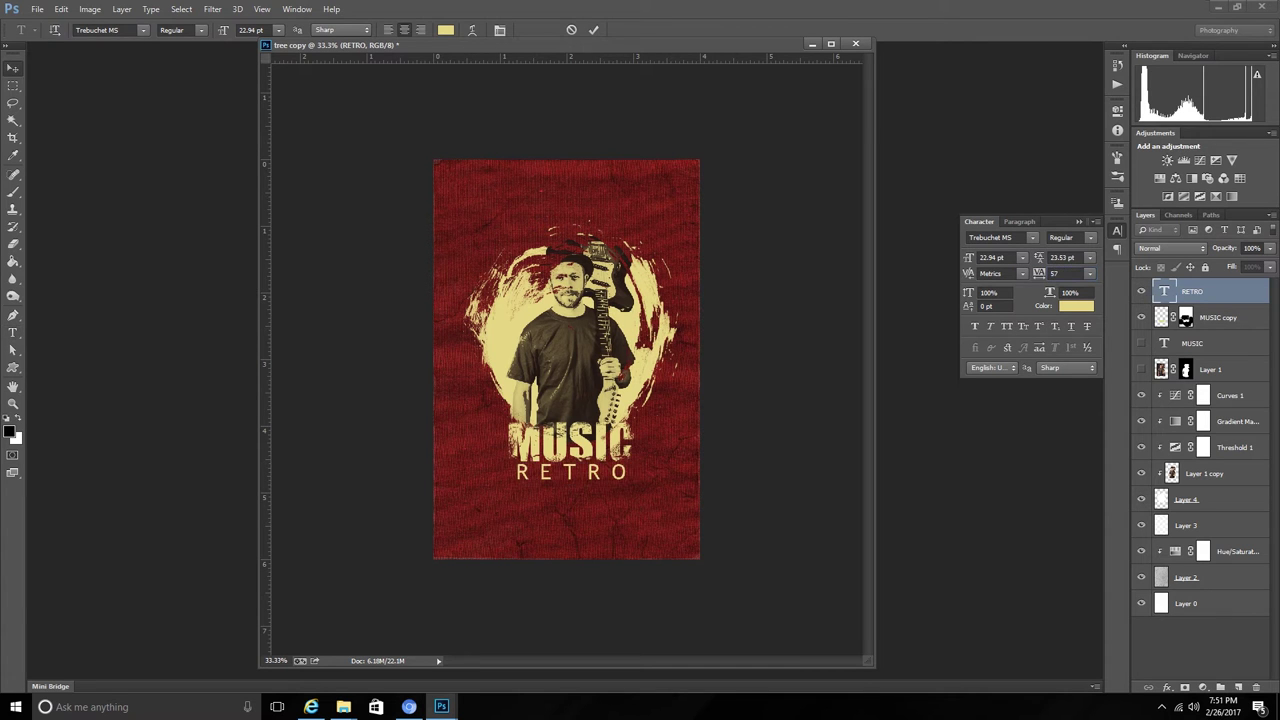
pyautogui.press('v')
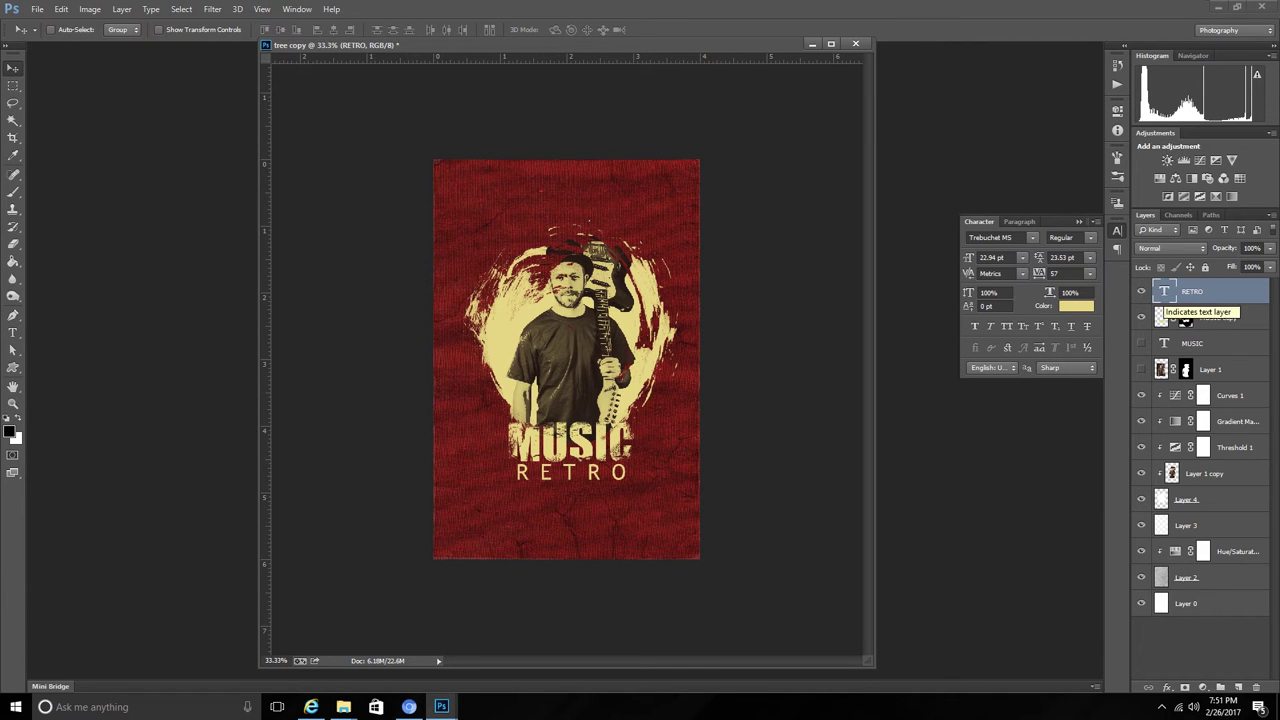
pyautogui.hotkey('ctrl', '+')
pyautogui.hotkey('ctrl', '+')
pyautogui.hotkey('ctrl', '+')
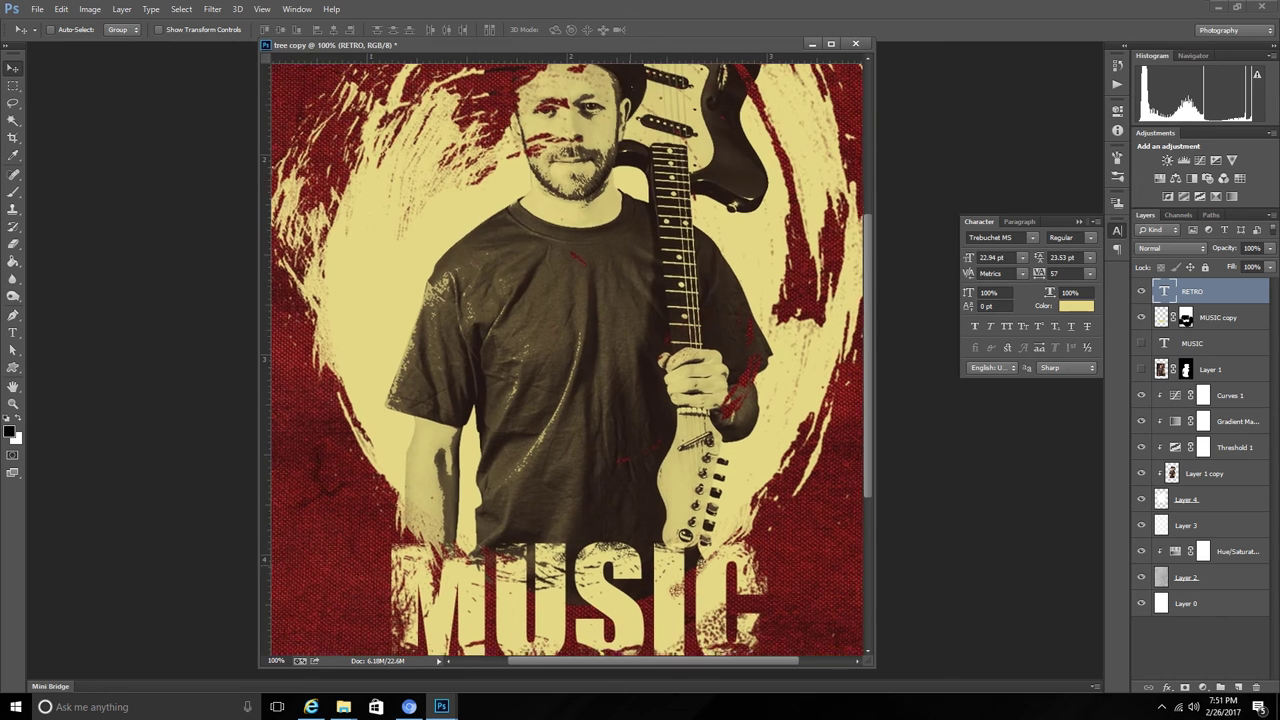
# - Duplicate the RETRO layer and hide the original
pyautogui.scroll(-5, 566, 360)
pyautogui.rightClick(1196, 291)
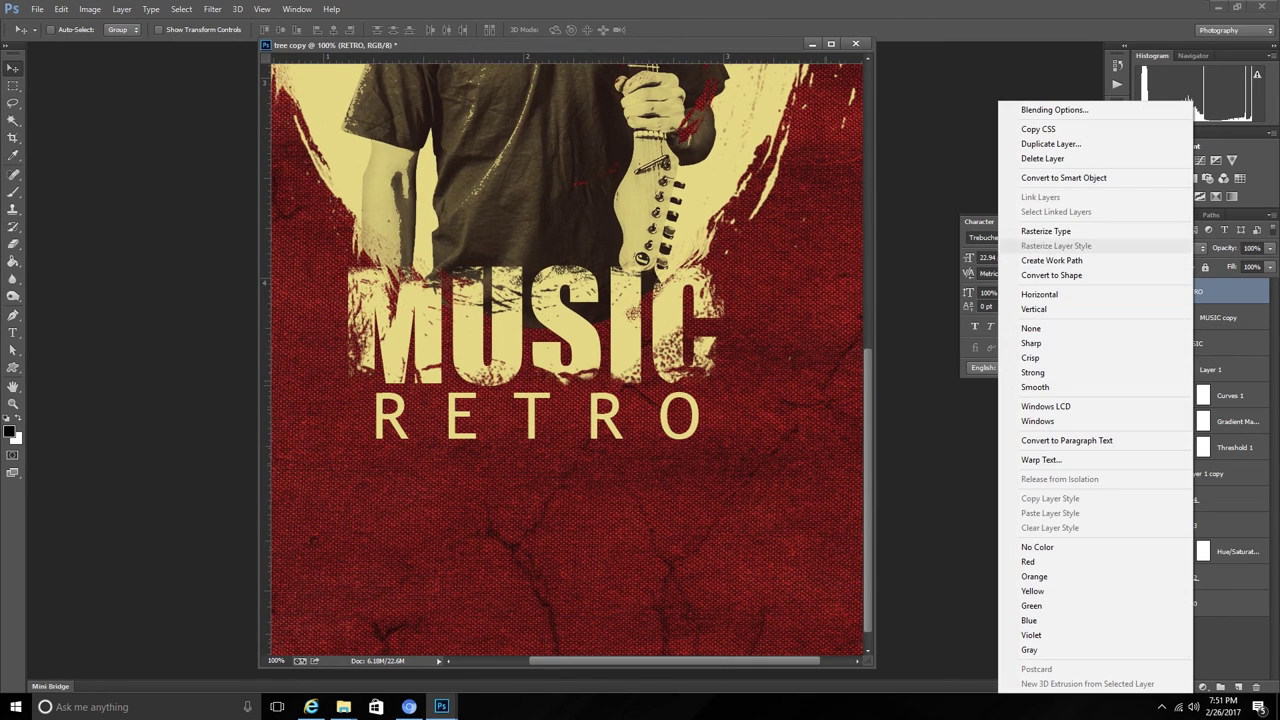
pyautogui.click(1050, 144)
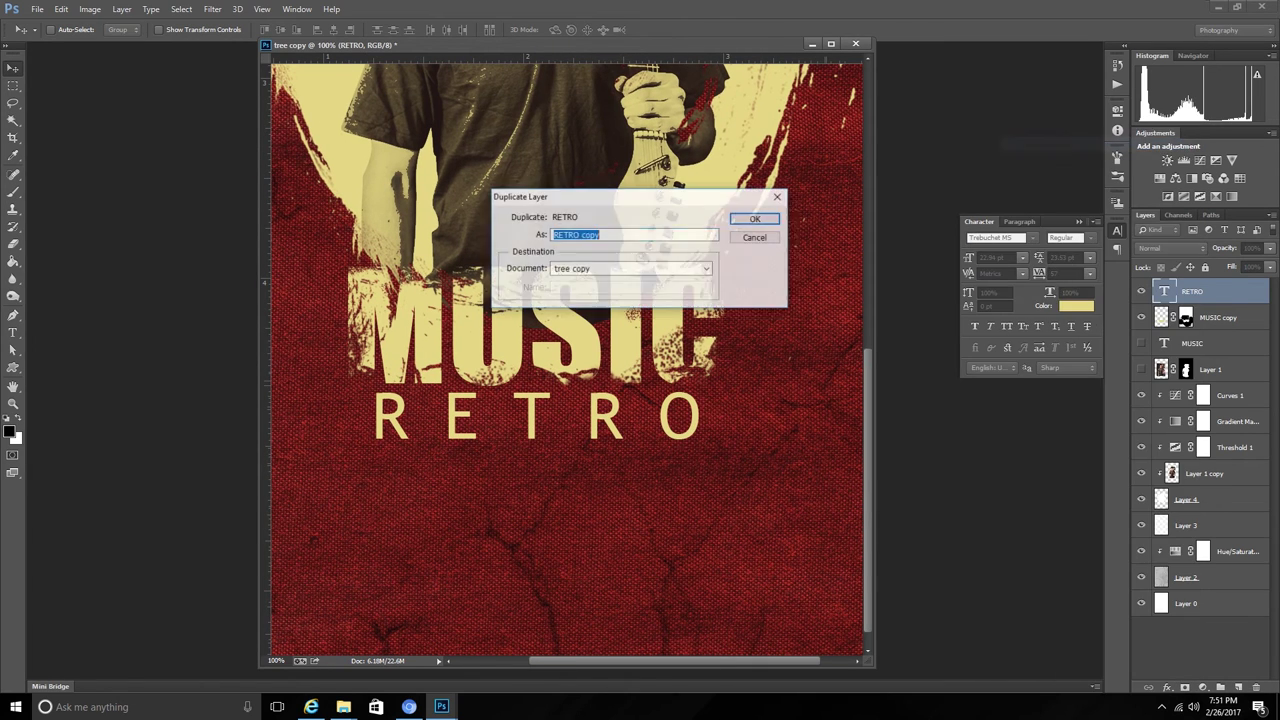
pyautogui.click(756, 219)
pyautogui.click(1141, 317)
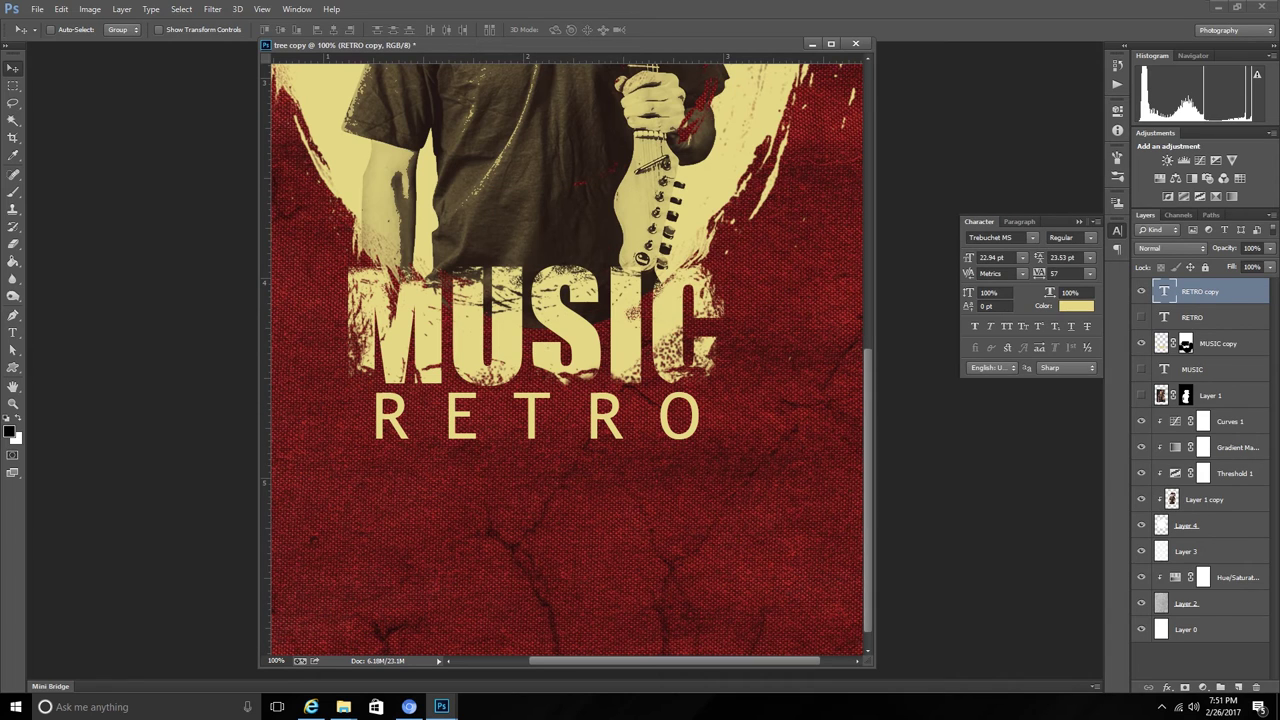
# - Rasterize RETRO copy and add an empty layer mask
pyautogui.rightClick(1196, 291)
pyautogui.click(1060, 231)
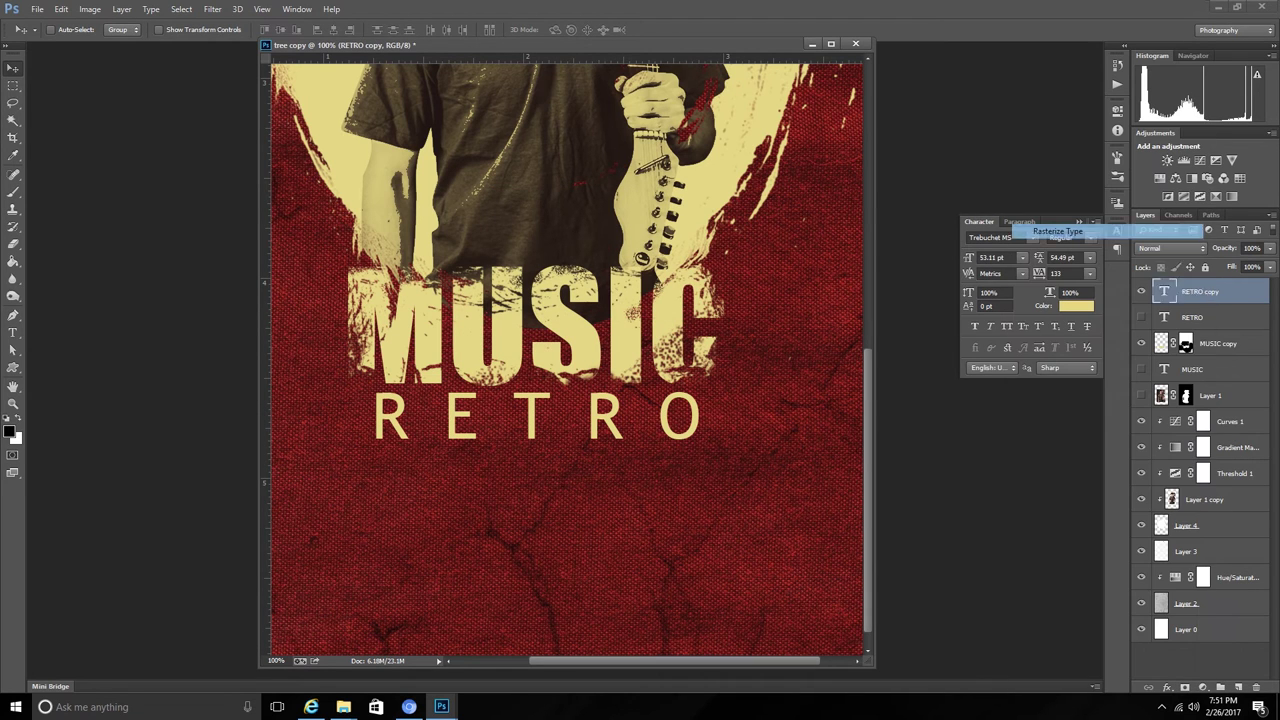
pyautogui.click(1185, 688)
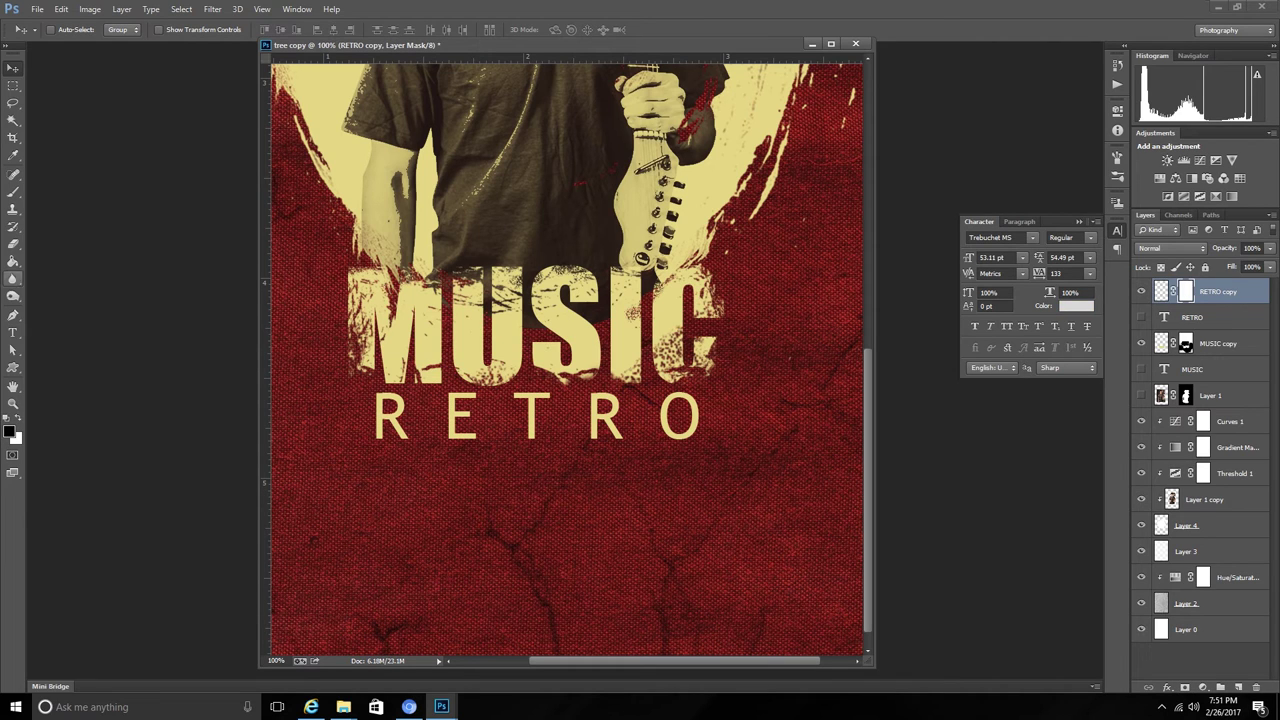
# - Brush away the bottoms of the E, R and O on the RETRO copy mask
pyautogui.click(13, 191)
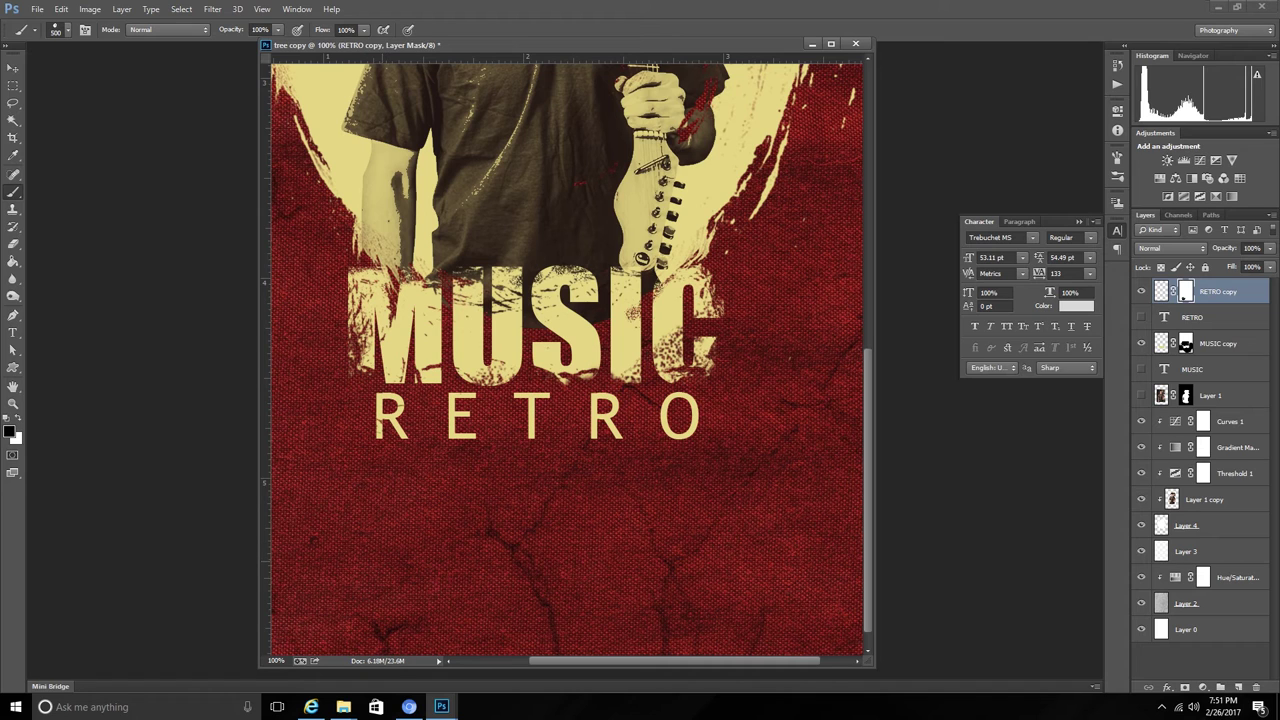
pyautogui.moveTo(448, 434); pyautogui.dragTo(476, 434)
pyautogui.click(613, 431)
pyautogui.click(666, 428)
pyautogui.click(693, 427)
pyautogui.moveTo(514, 400); pyautogui.dragTo(548, 400)
pyautogui.hotkey('ctrl', 'z')
pyautogui.hotkey('ctrl', 'z')
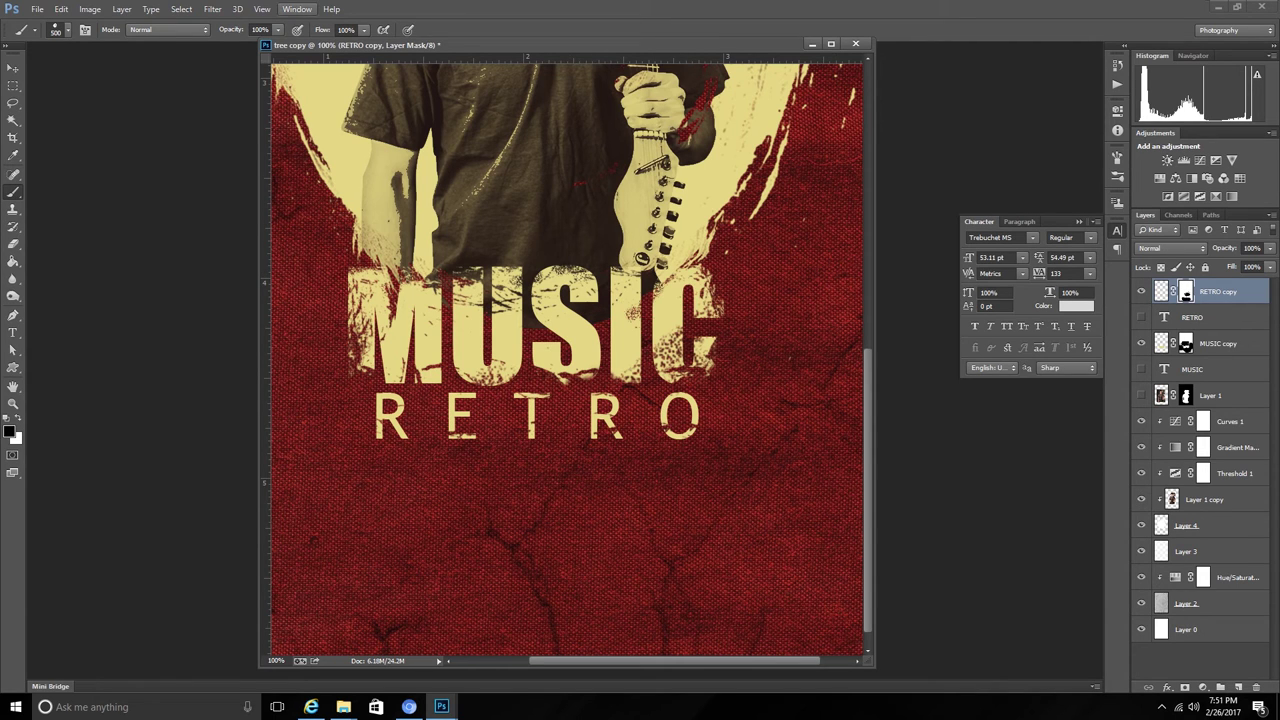
# - Rotate the brush tip to -23° and stamp worn texture onto the R and E
pyautogui.click(297, 9)
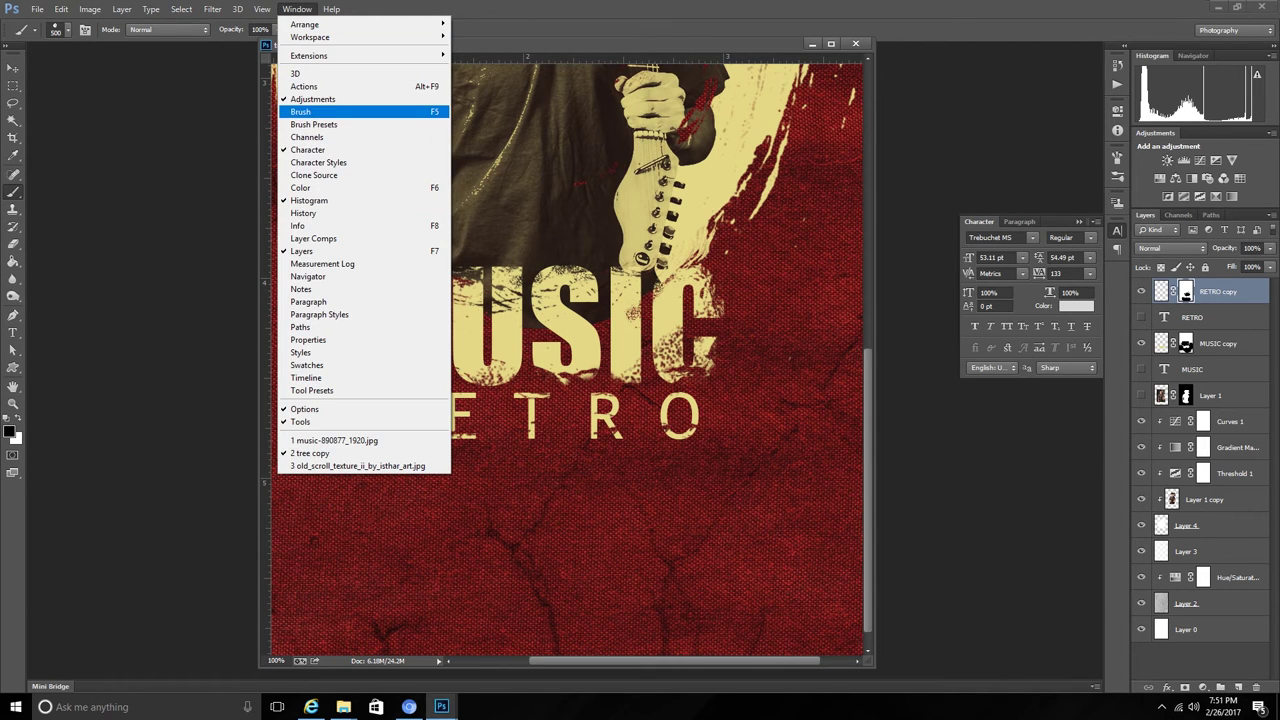
pyautogui.click(320, 111)
pyautogui.moveTo(1071, 303); pyautogui.dragTo(1088, 330)
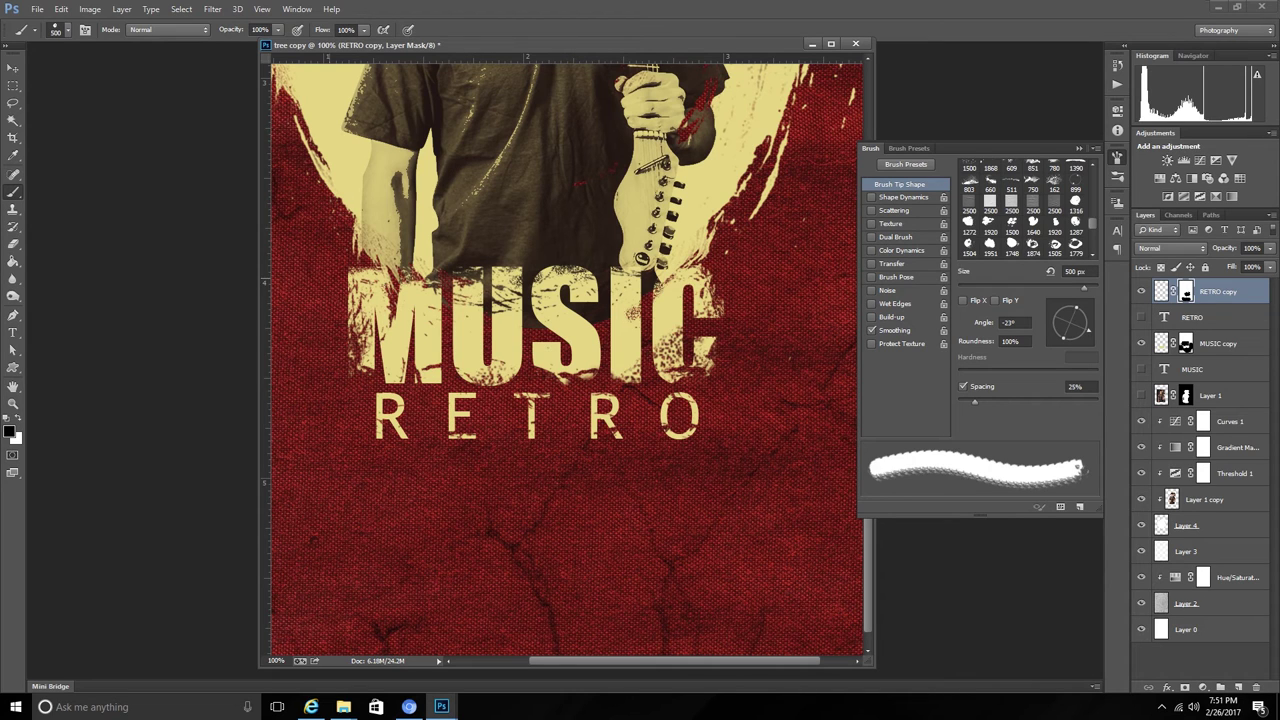
pyautogui.click(418, 405)
# - Close the brush settings panel and add a new empty layer on top
pyautogui.hotkey('ctrl', '-')
pyautogui.hotkey('ctrl', '-')
pyautogui.hotkey('ctrl', '-')
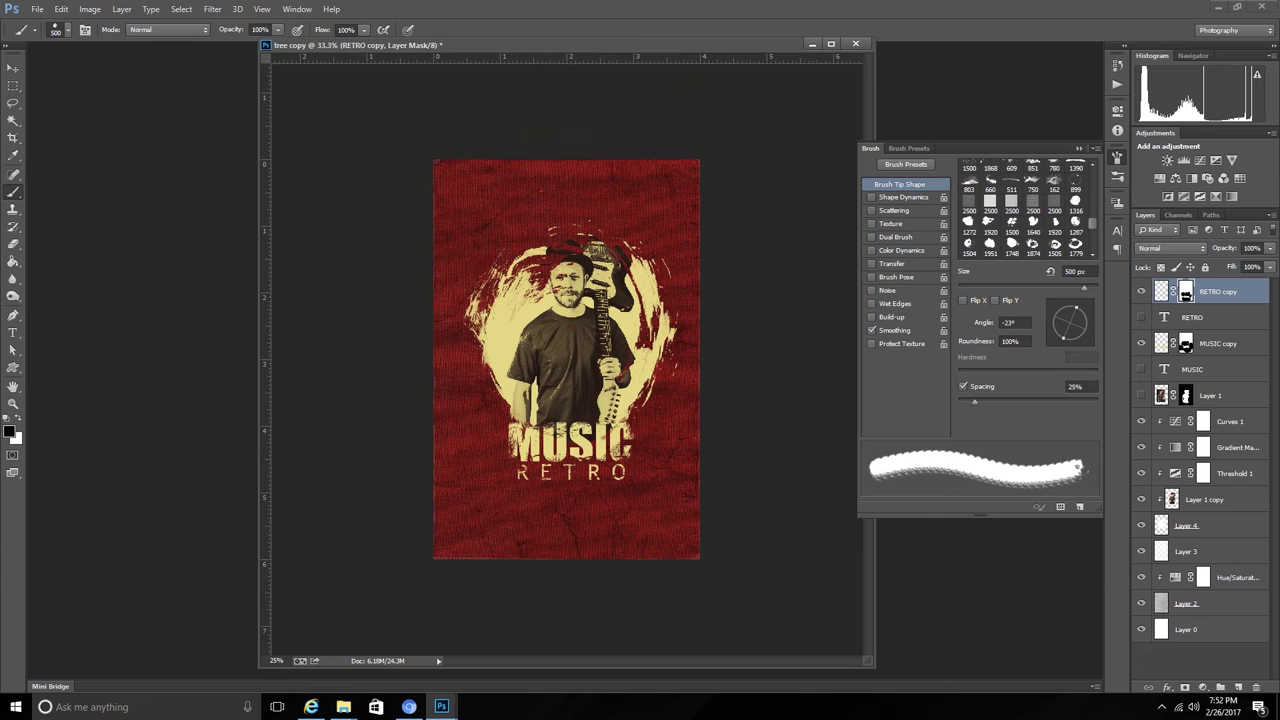
pyautogui.hotkey('ctrl', '+')
pyautogui.hotkey('ctrl', '-')
pyautogui.hotkey('ctrl', '+')
pyautogui.hotkey('ctrl', '-')
pyautogui.click(1079, 148)
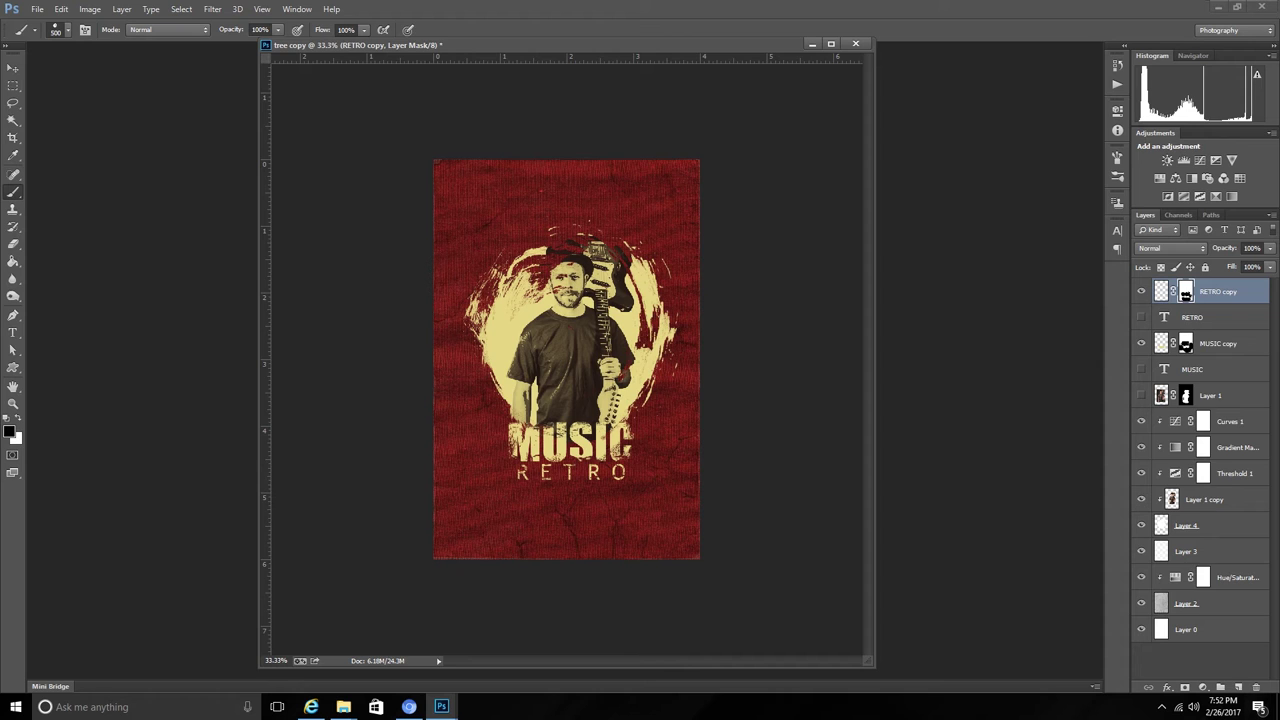
pyautogui.click(1238, 687)
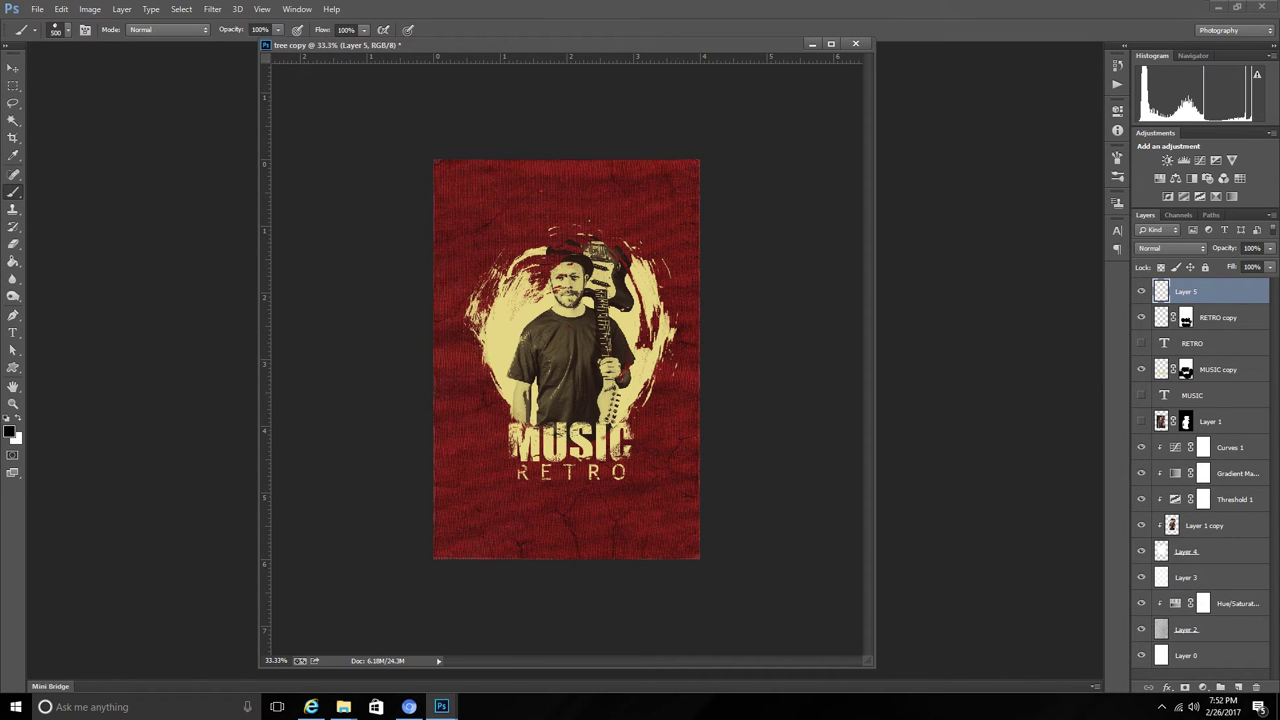
# - Select Layer 5 and marquee the poster area edge to edge
pyautogui.keyDown('ctrl'); pyautogui.click(1160, 291); pyautogui.keyUp('ctrl')
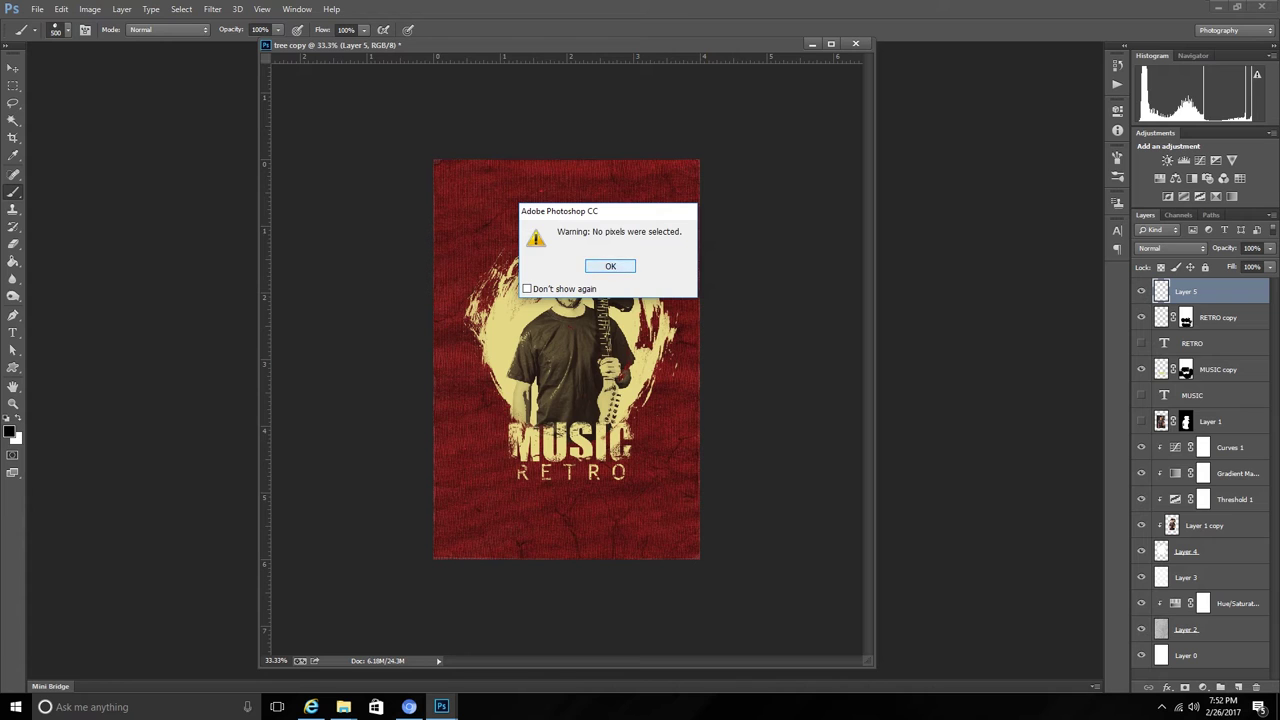
pyautogui.press('Return')
pyautogui.press('m')
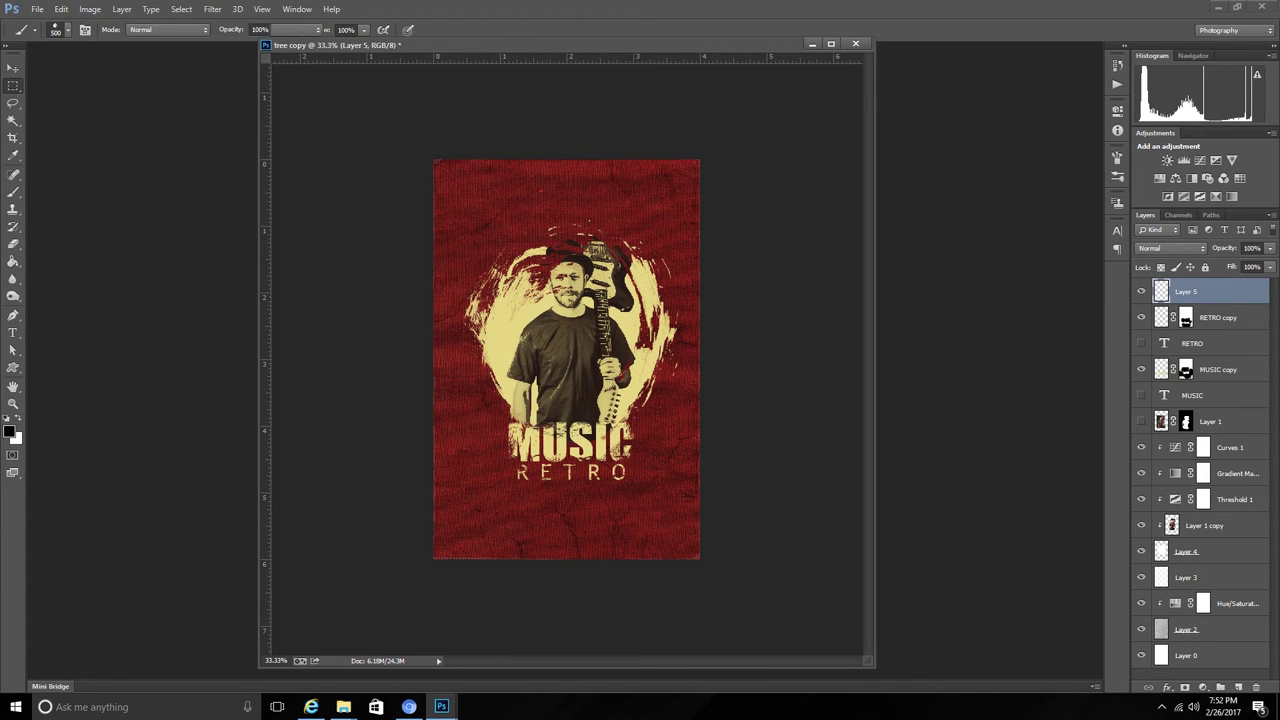
pyautogui.moveTo(432, 130); pyautogui.dragTo(744, 628)
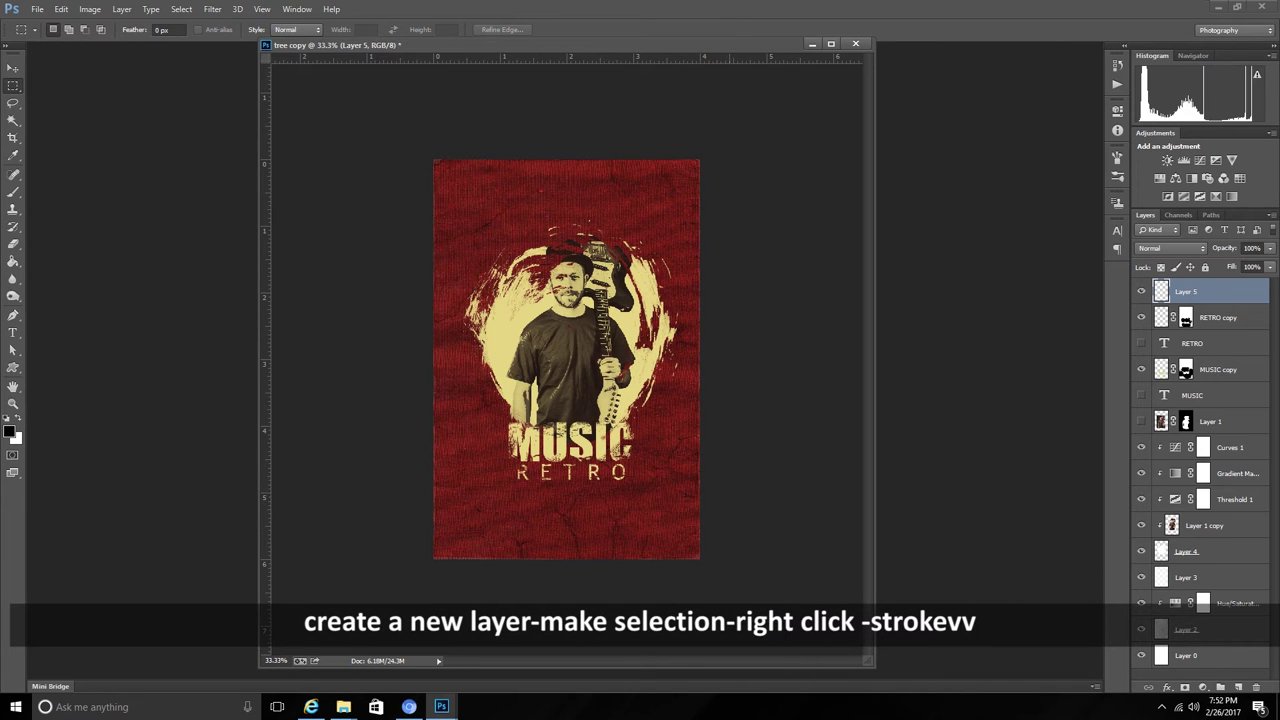
pyautogui.moveTo(432, 158); pyautogui.dragTo(702, 560)
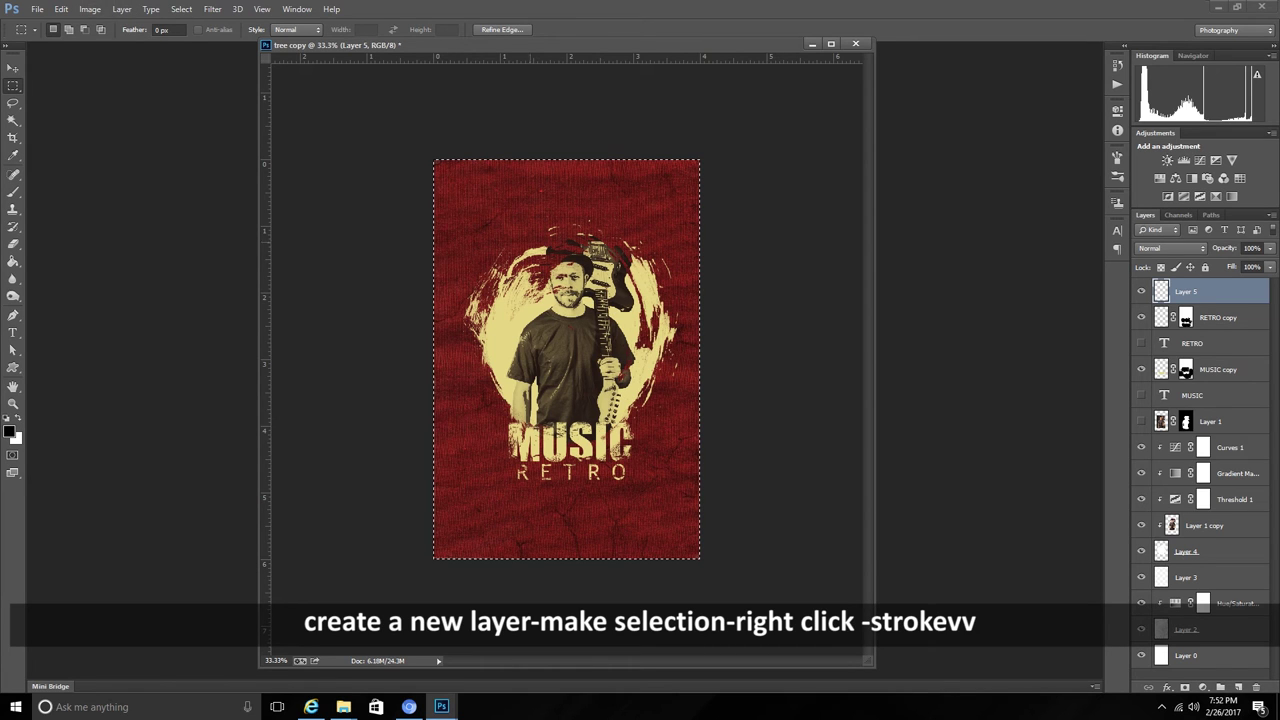
# - Stroke the selection with a 16 px black inside border
pyautogui.rightClick(514, 235)
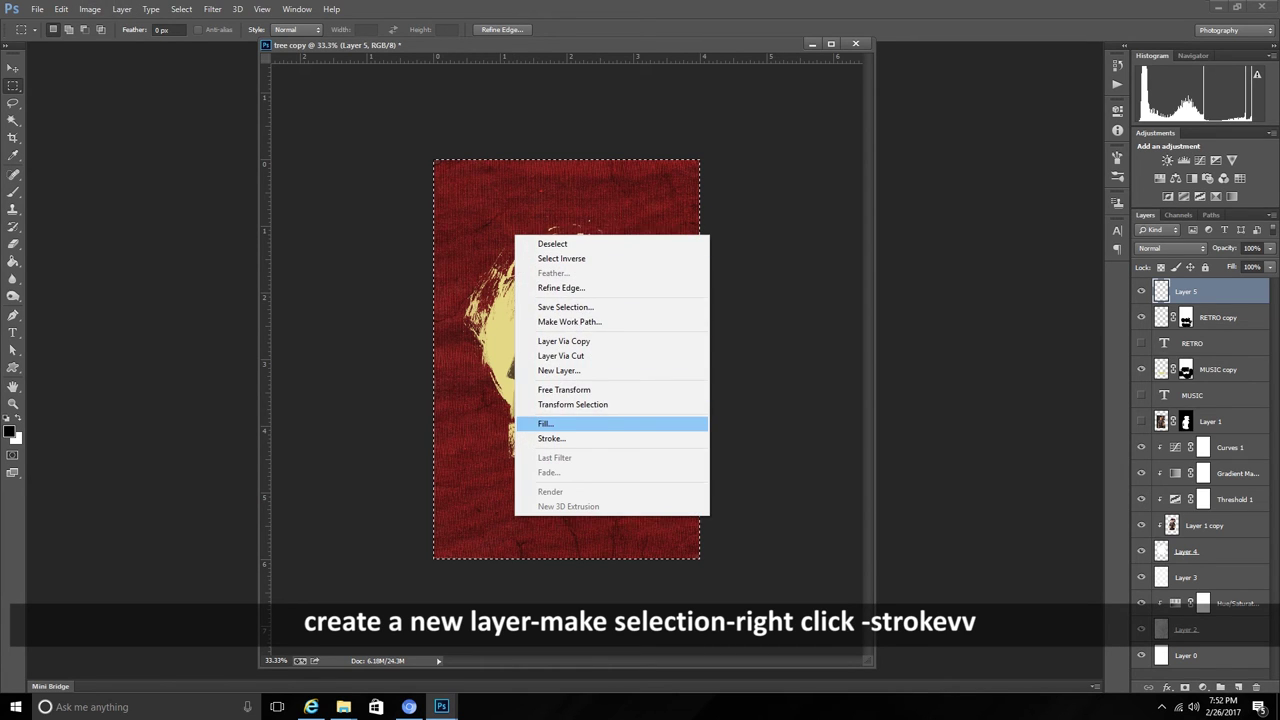
pyautogui.click(551, 438)
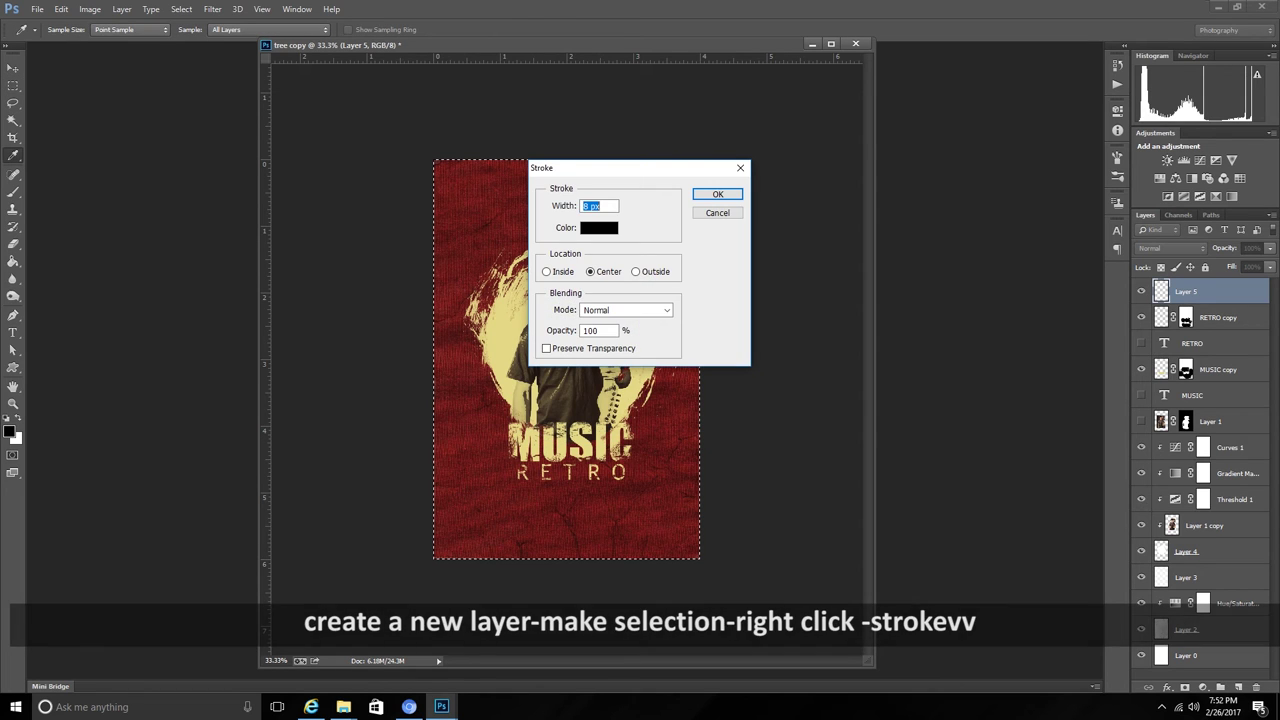
pyautogui.moveTo(600, 171); pyautogui.dragTo(800, 143)
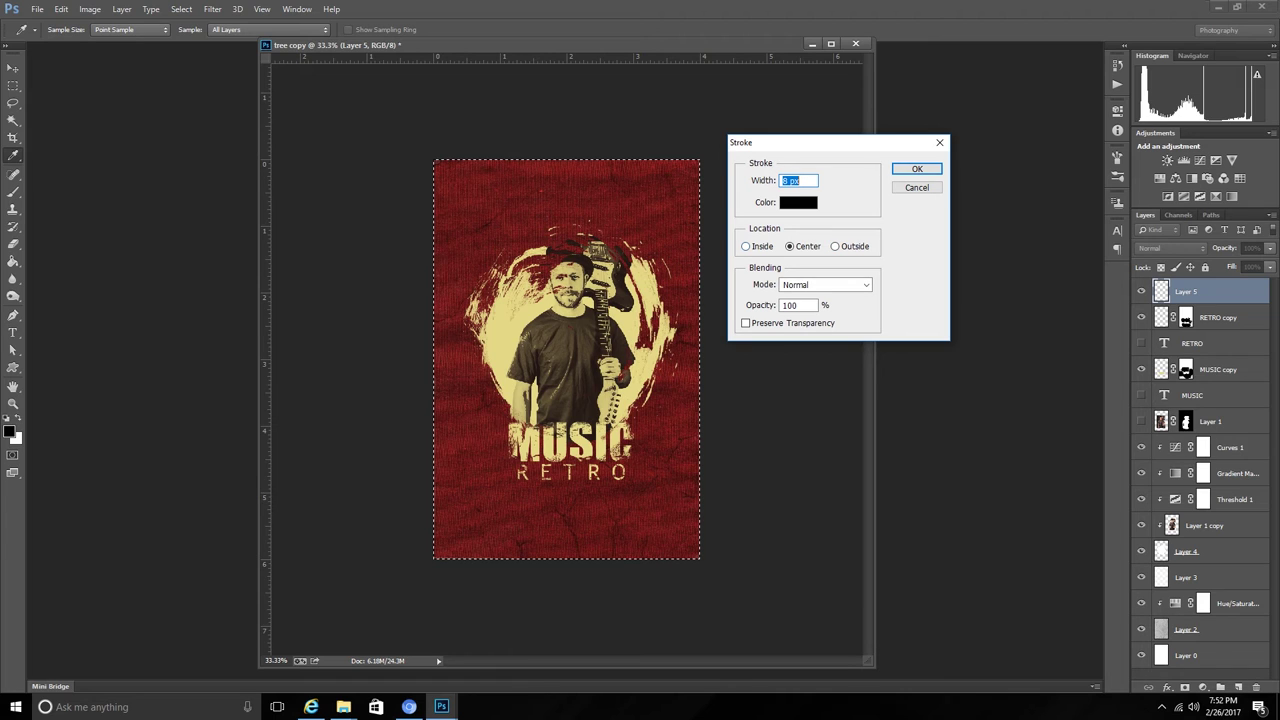
pyautogui.click(745, 246)
pyautogui.hotkey('ctrl', 'd')
pyautogui.write('16')
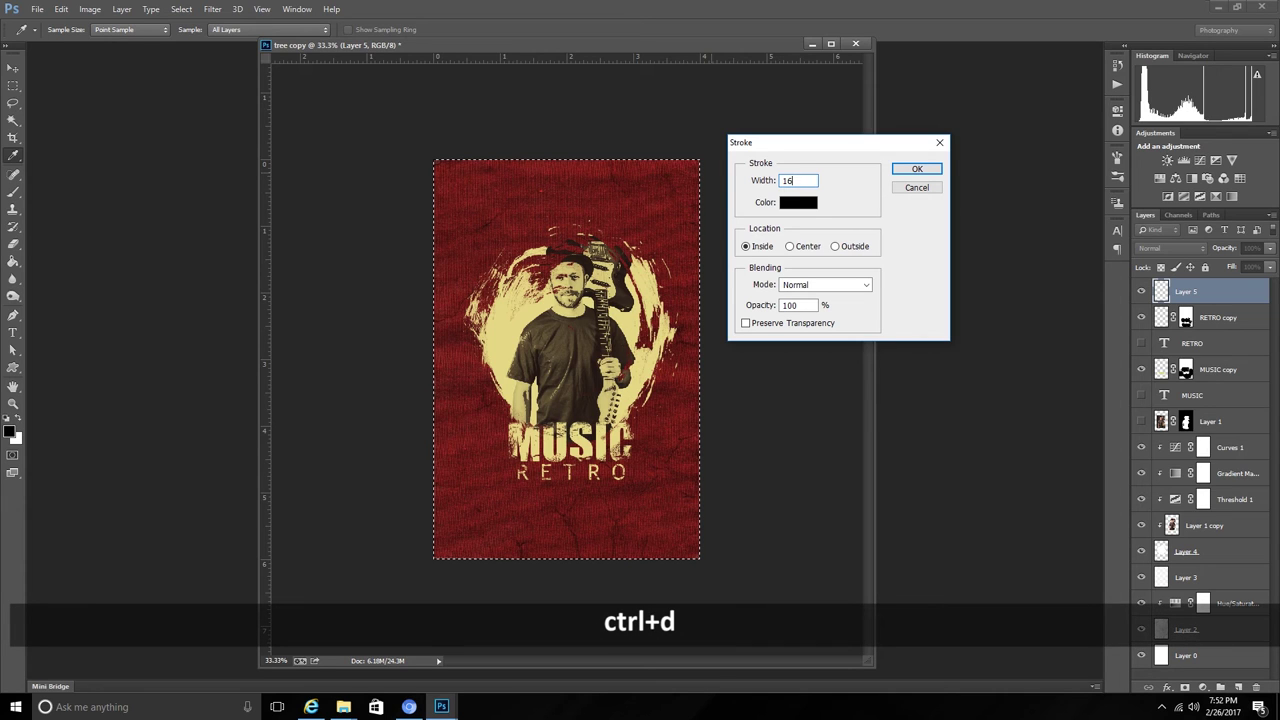
pyautogui.press('Return')
# - Scale the black frame evenly to about 82% with Free Transform
pyautogui.press('m')
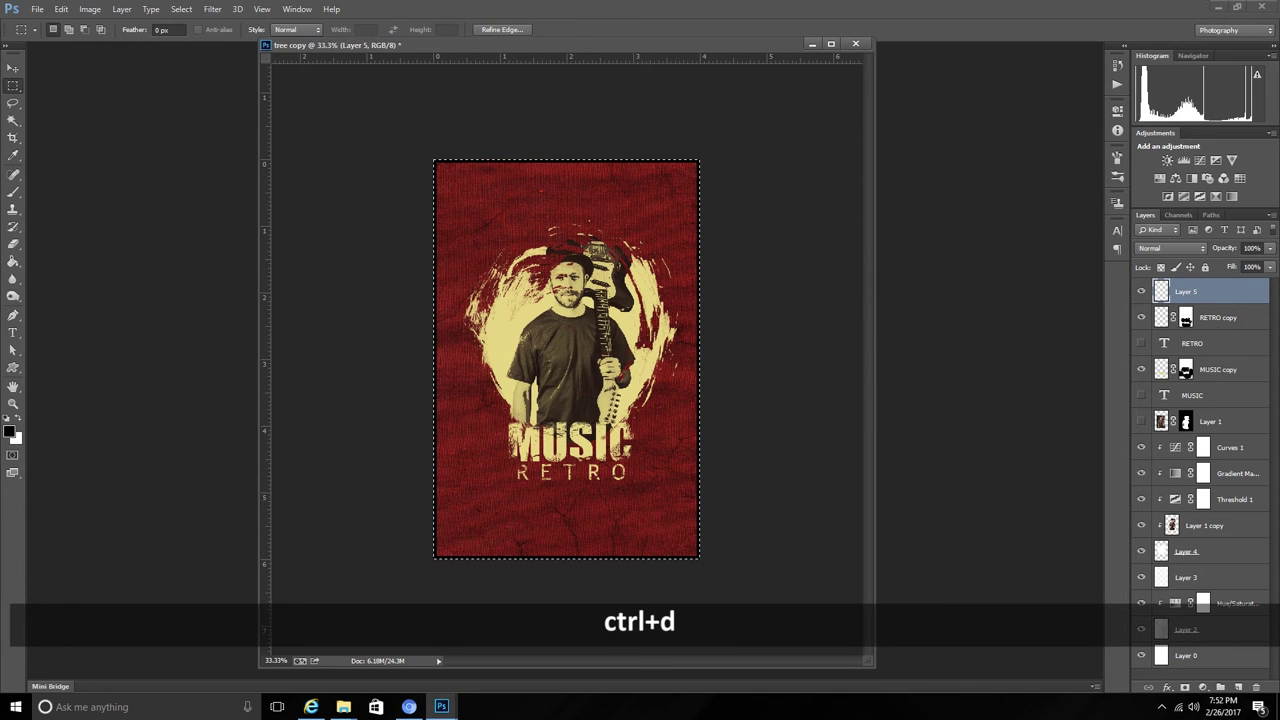
pyautogui.press('v')
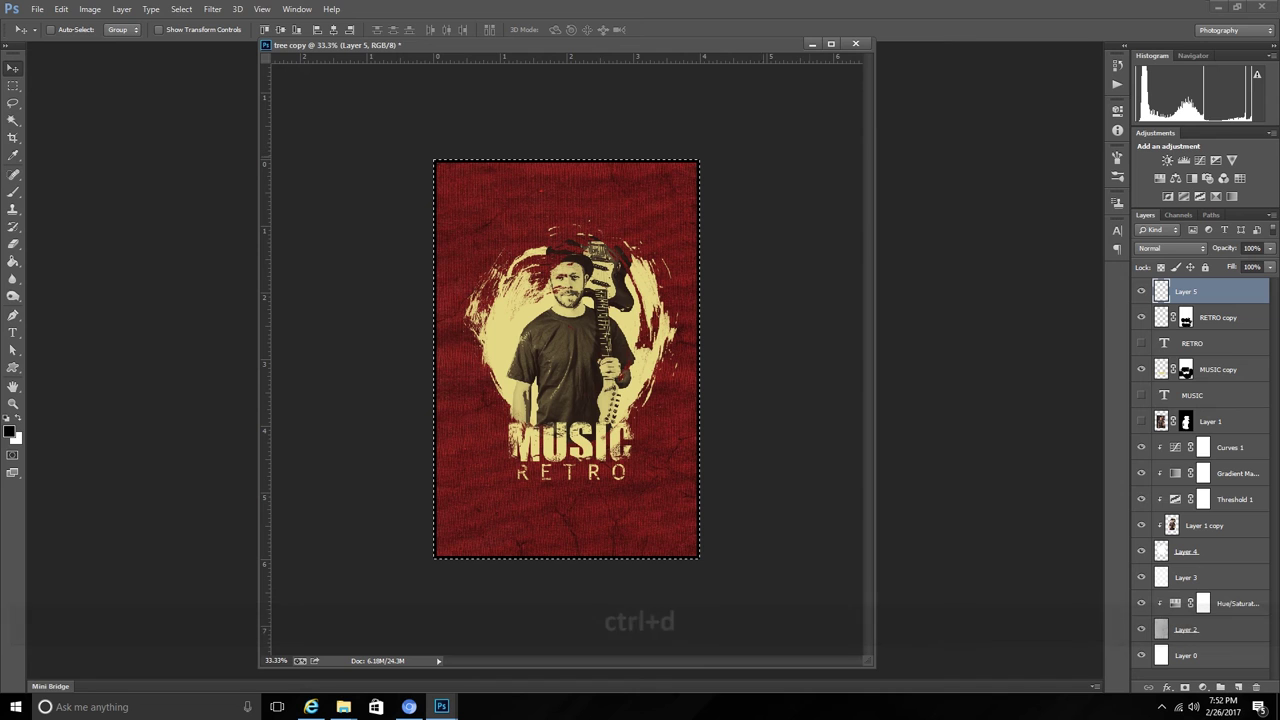
pyautogui.hotkey('ctrl', 't')
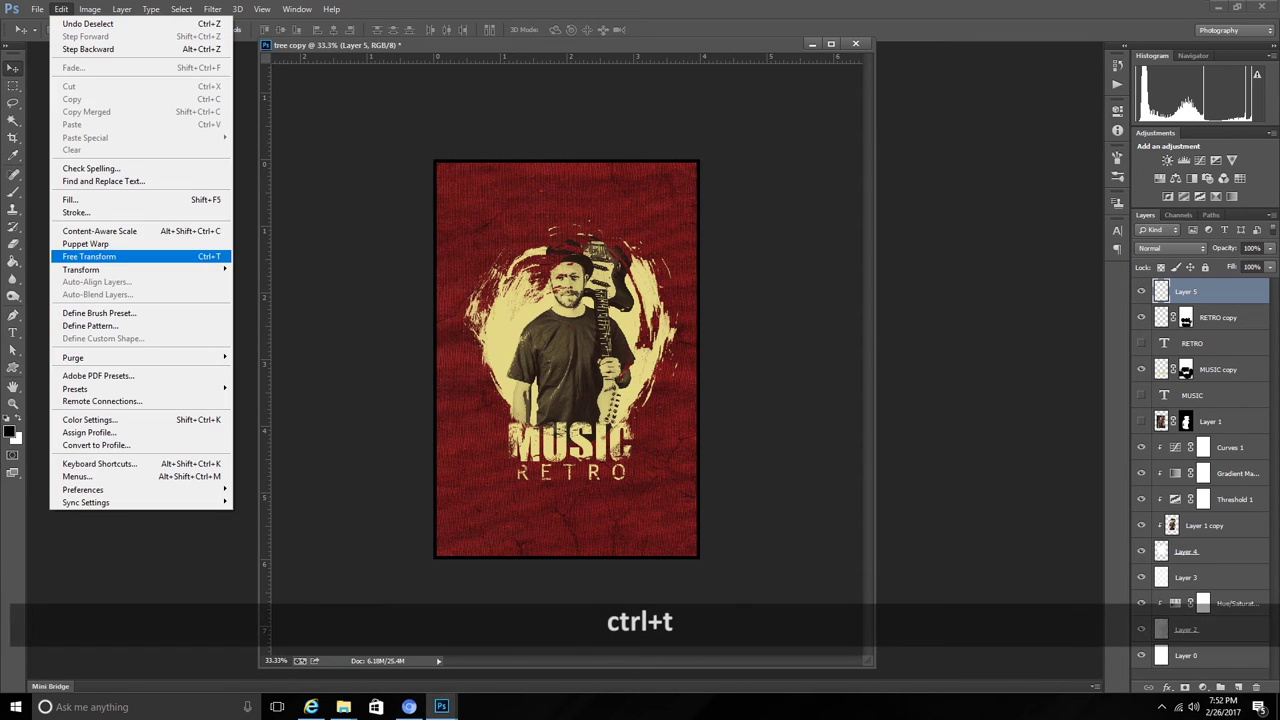
pyautogui.moveTo(699, 160); pyautogui.dragTo(677, 195)
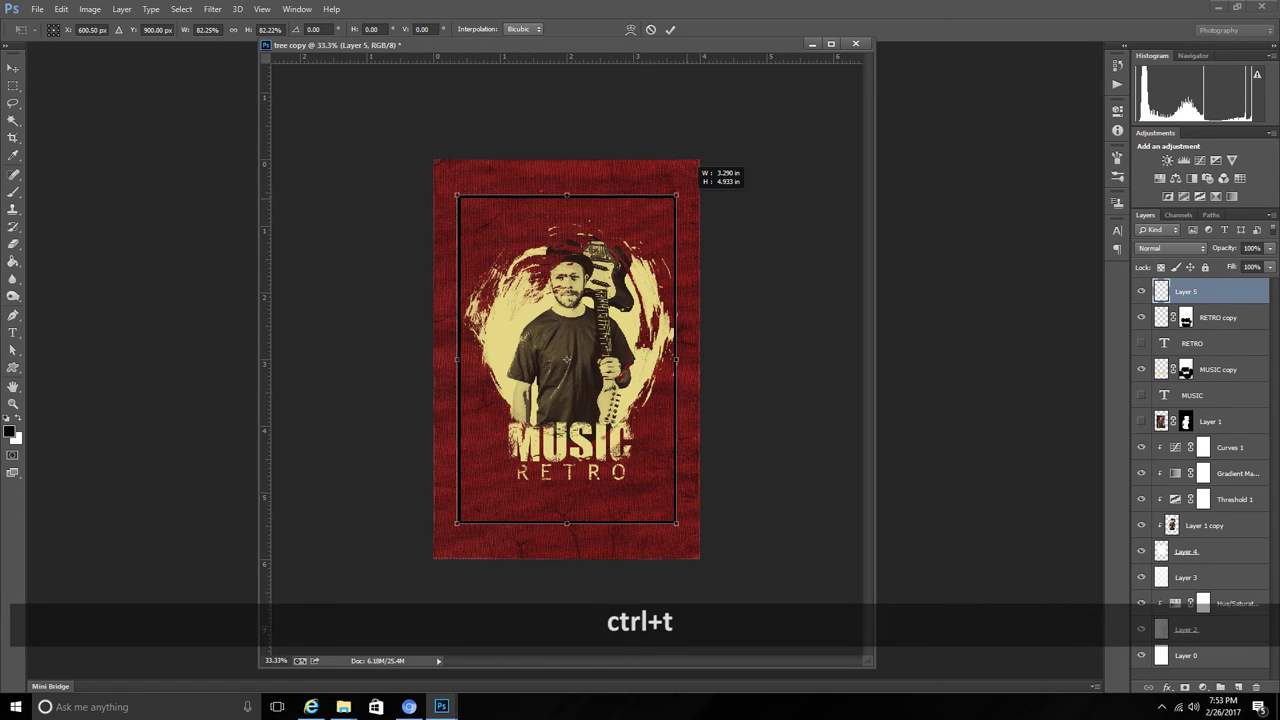
# - Commit the 82% frame resize and check it
pyautogui.press('Return')
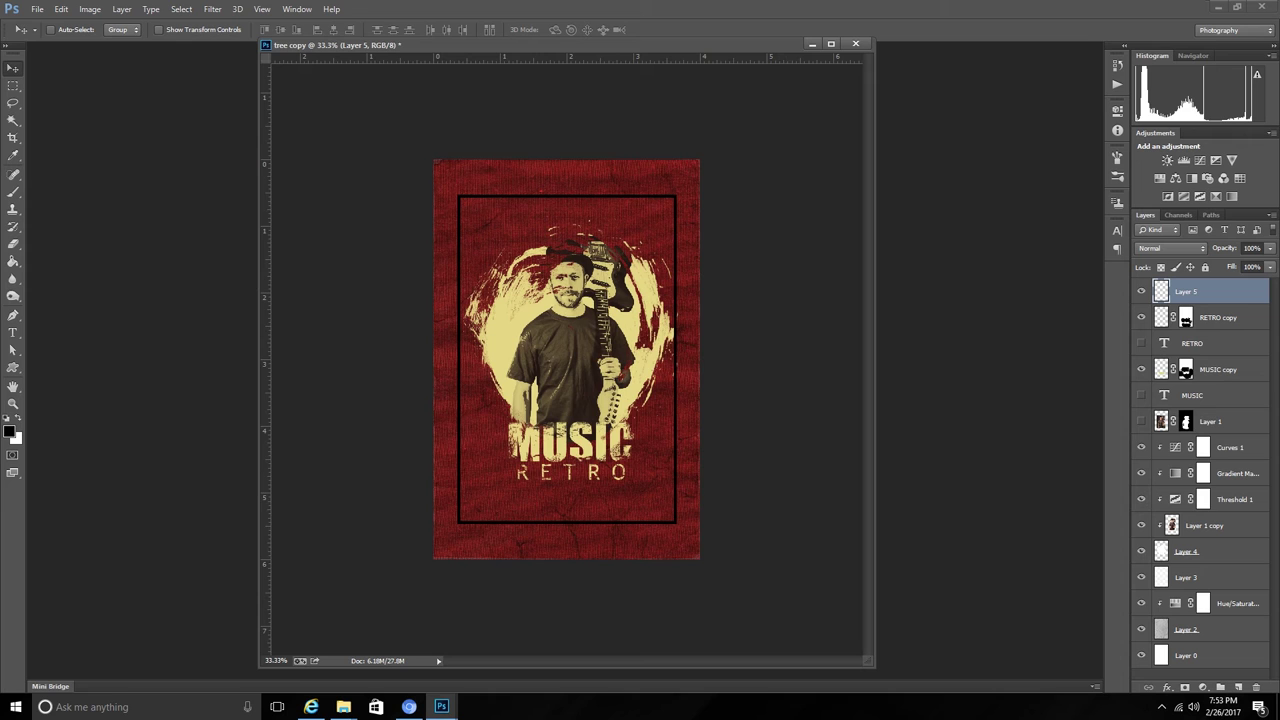
pyautogui.hotkey('ctrl', '+')
pyautogui.hotkey('ctrl', '+')
pyautogui.hotkey('ctrl', '-')
pyautogui.hotkey('ctrl', '-')
# - Give the frame a pale cream #e6da87 Color Overlay
pyautogui.click(1167, 688)
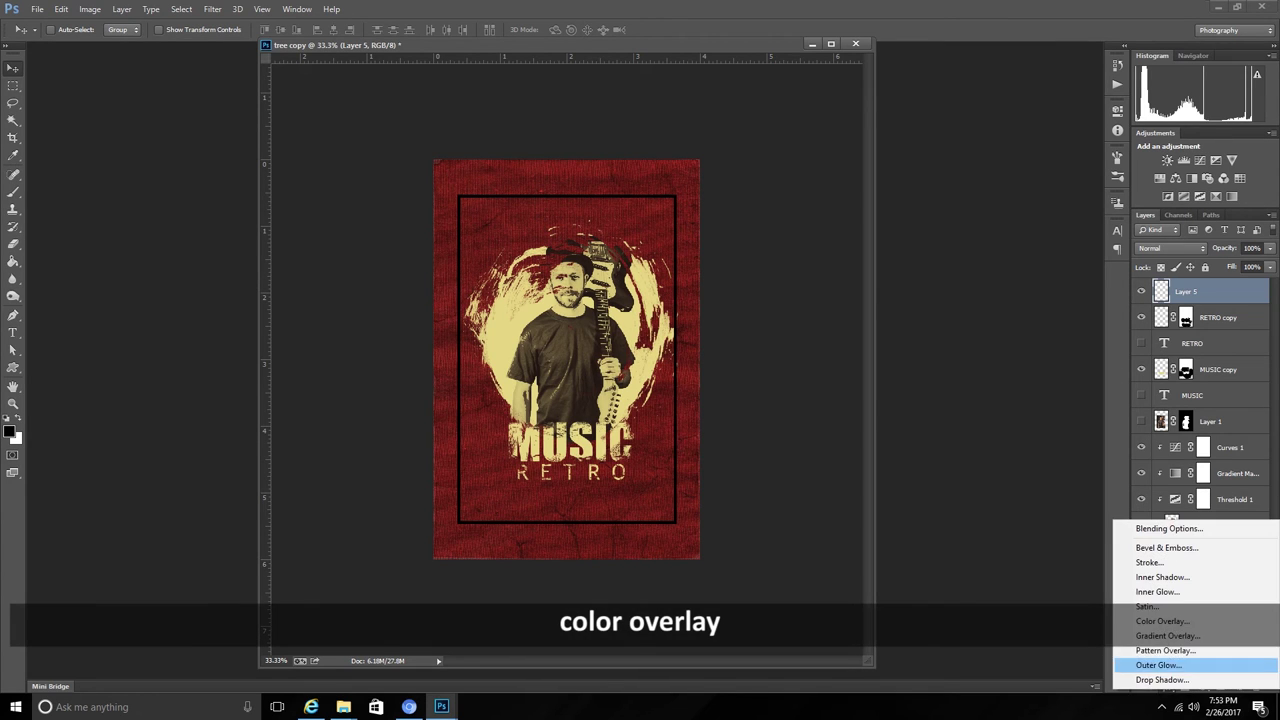
pyautogui.click(1162, 621)
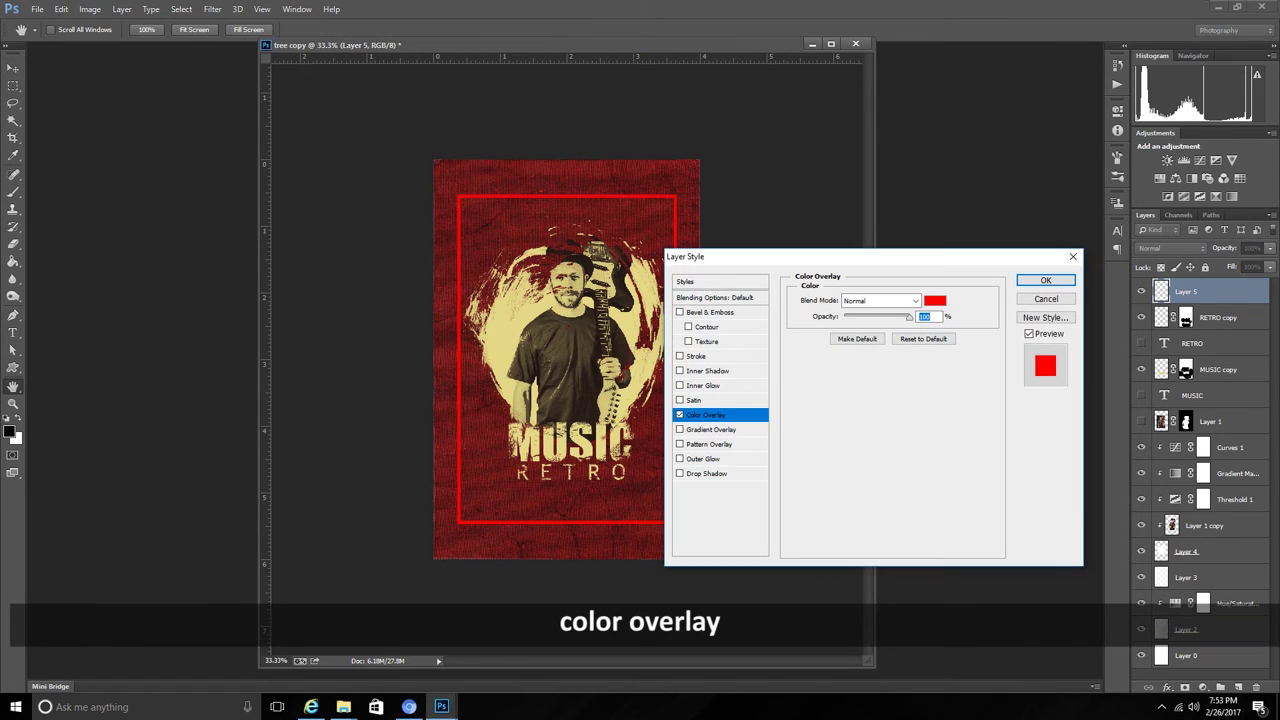
pyautogui.click(934, 300)
pyautogui.click(480, 300)
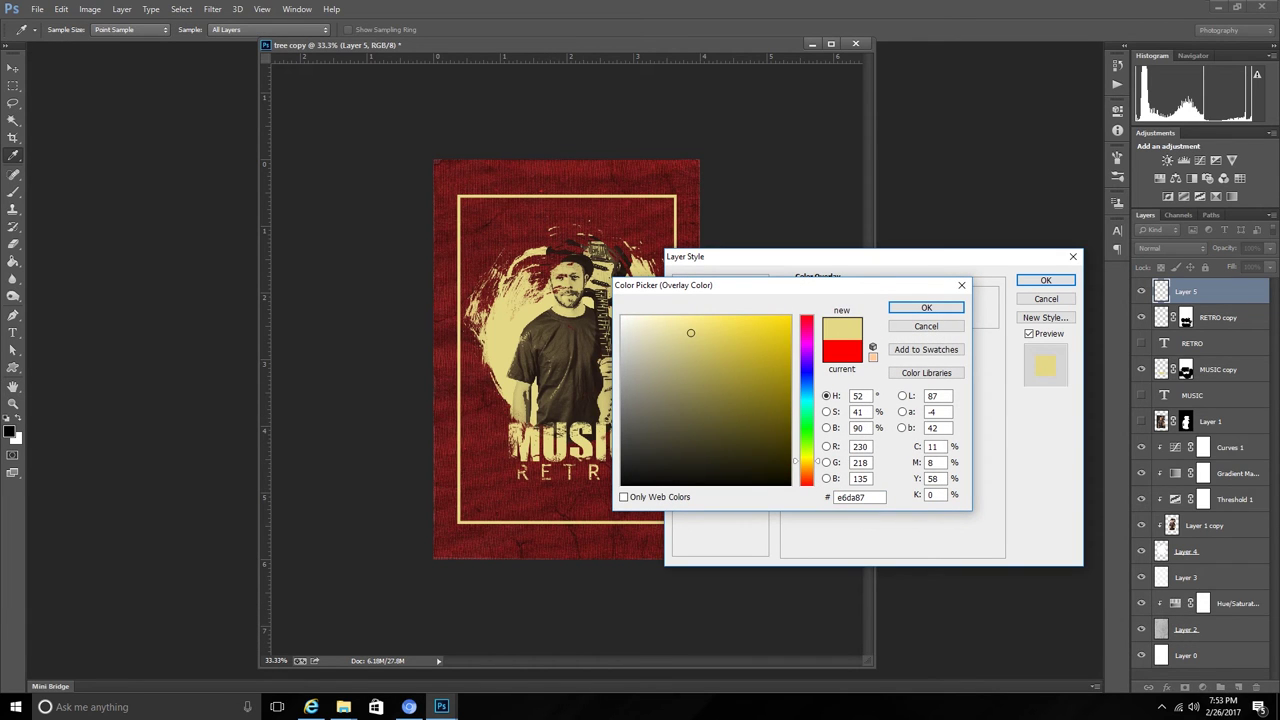
pyautogui.click(704, 391)
pyautogui.write('e6da87')
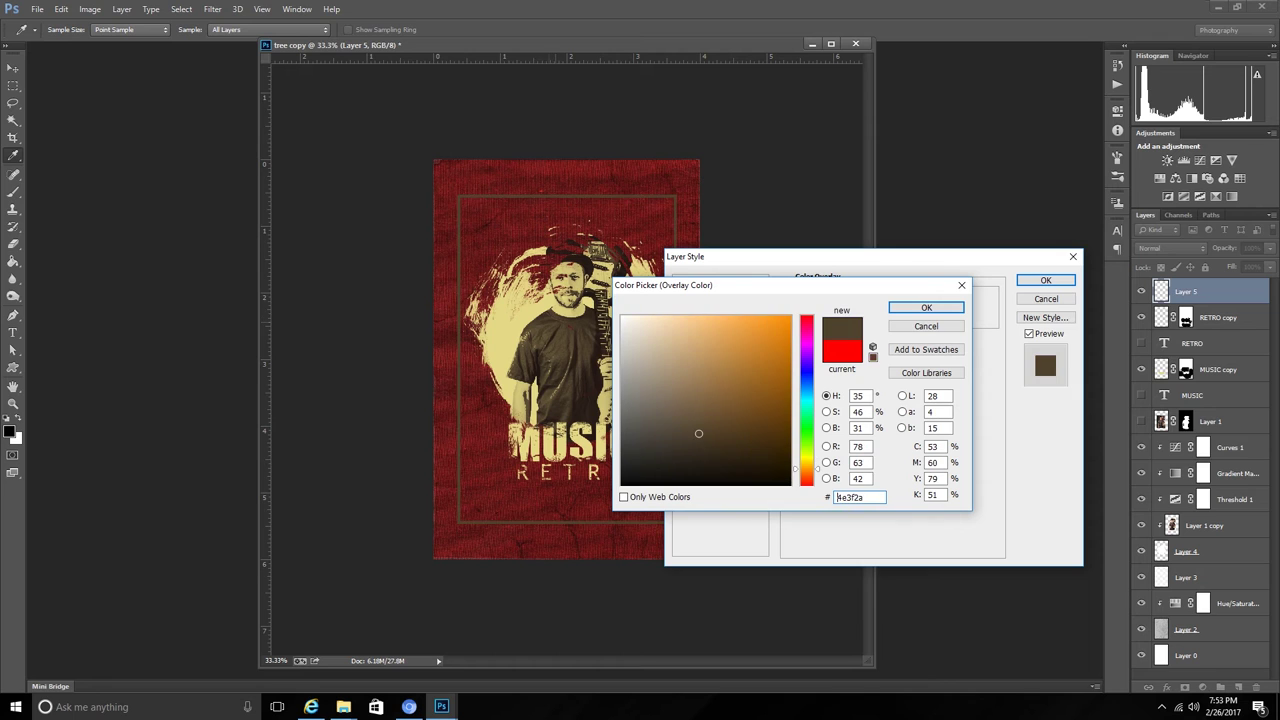
pyautogui.write('6')
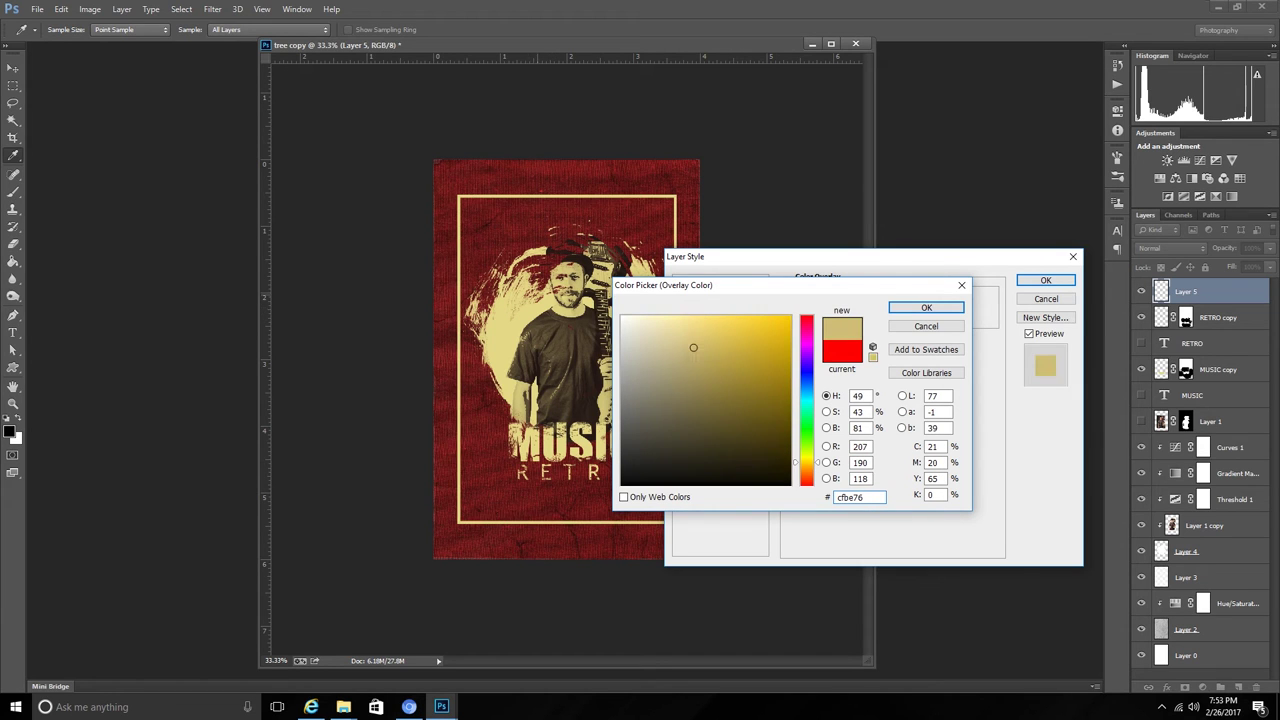
pyautogui.write('14930bdaf6b')
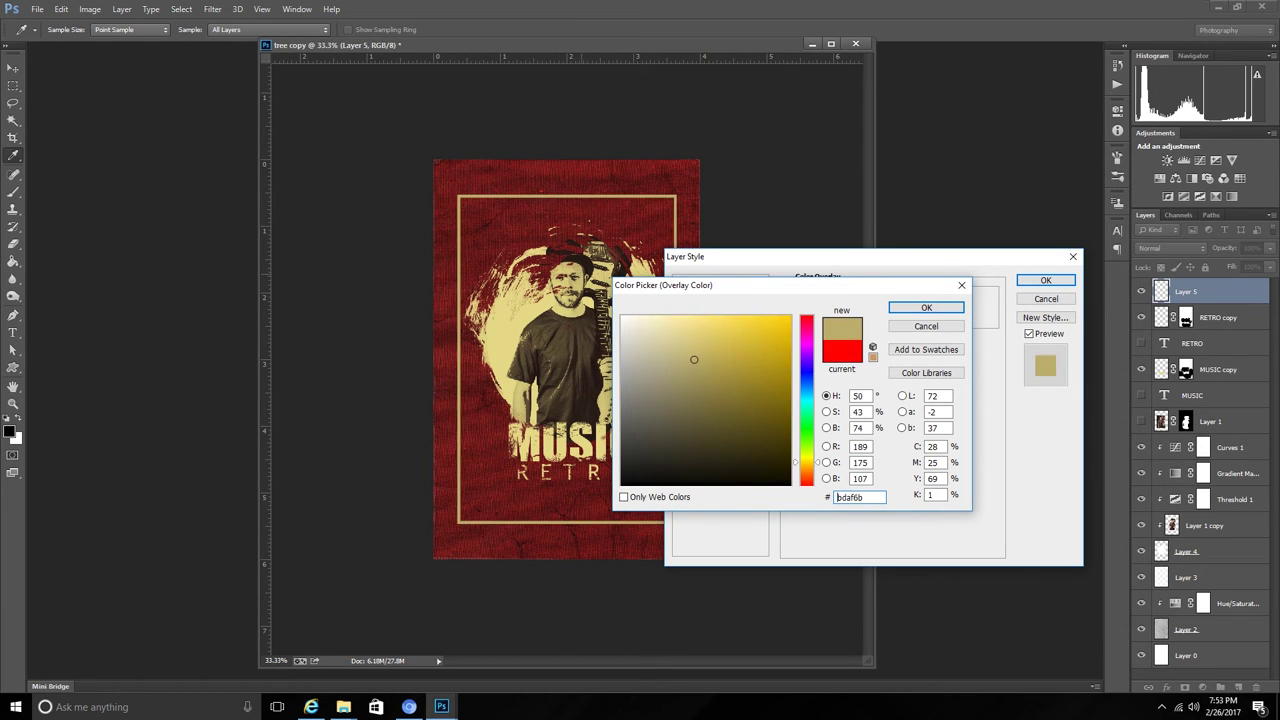
pyautogui.write('cdbf76')
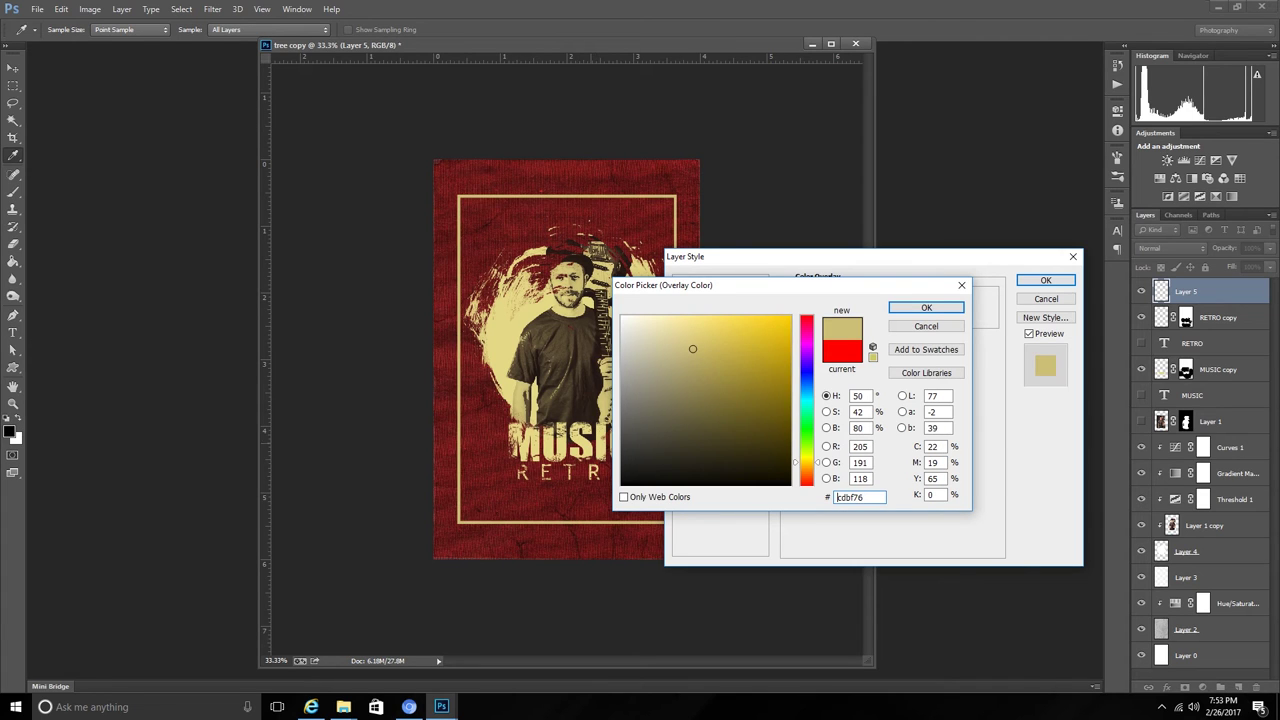
pyautogui.write('e6da87')
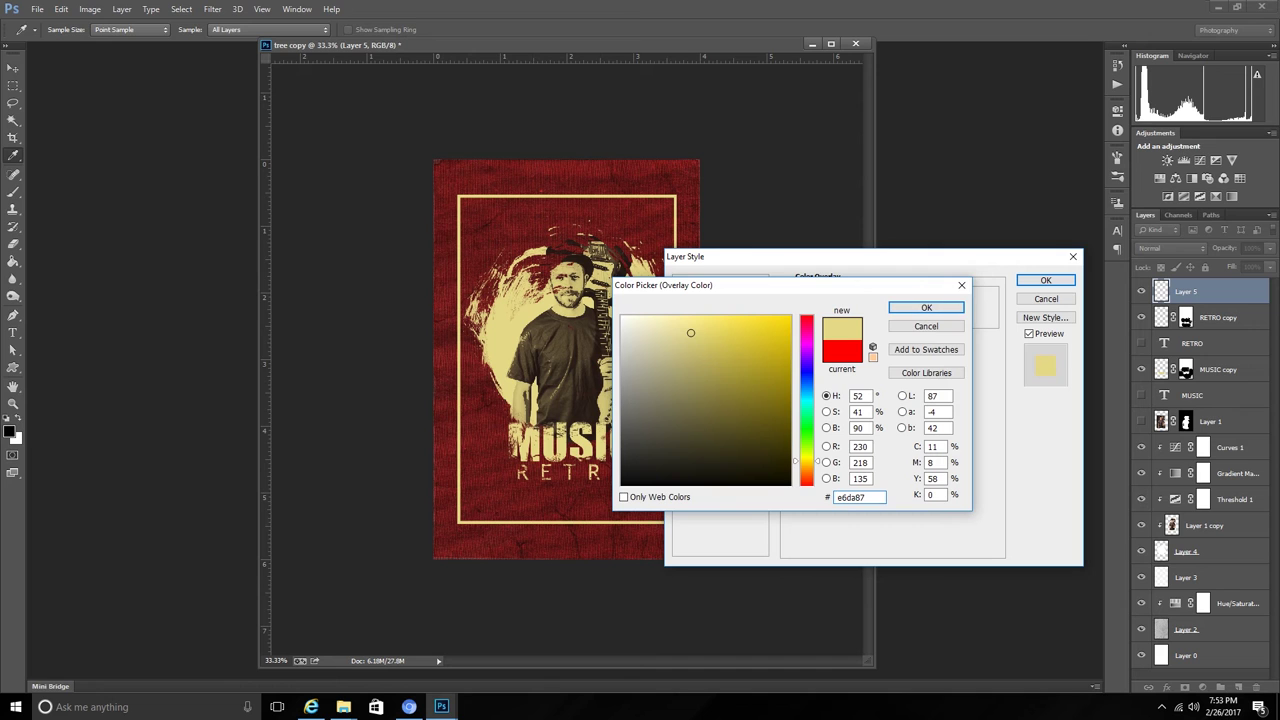
pyautogui.press('Return')
pyautogui.press('Return')
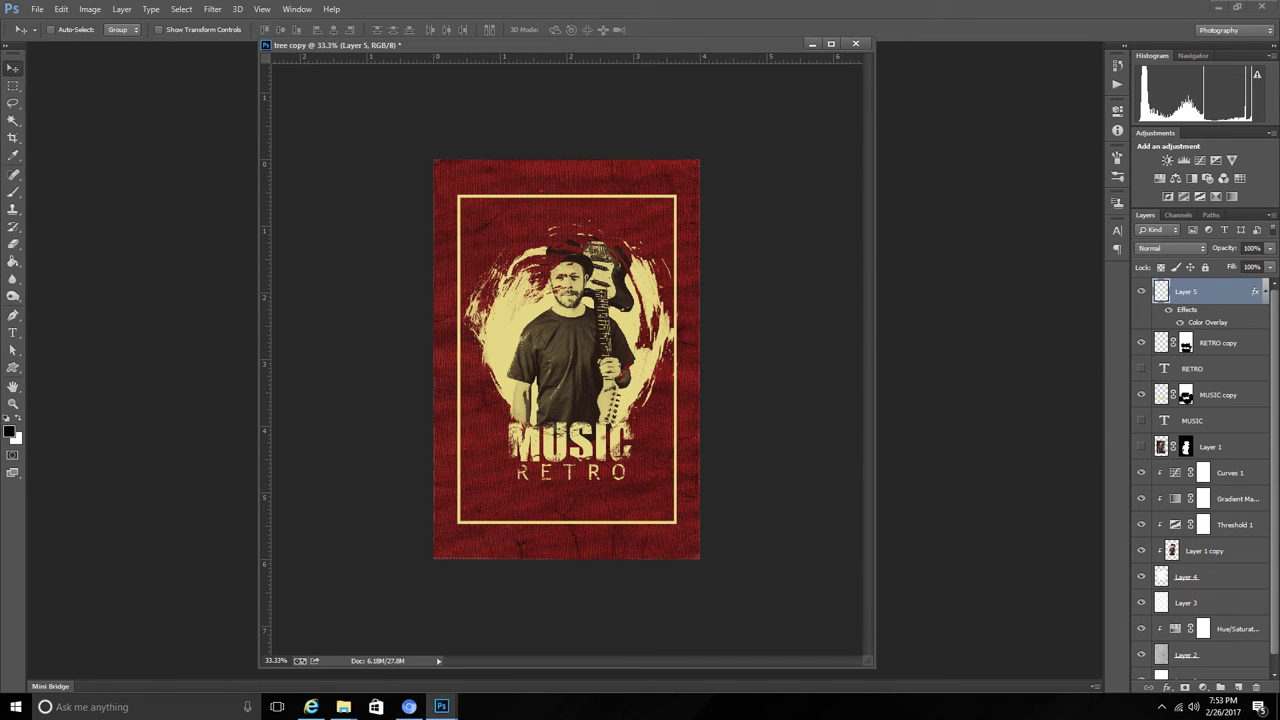
# - Mask the frame layer and hide part of its bottom edge with a 1300 brush
pyautogui.click(1186, 688)
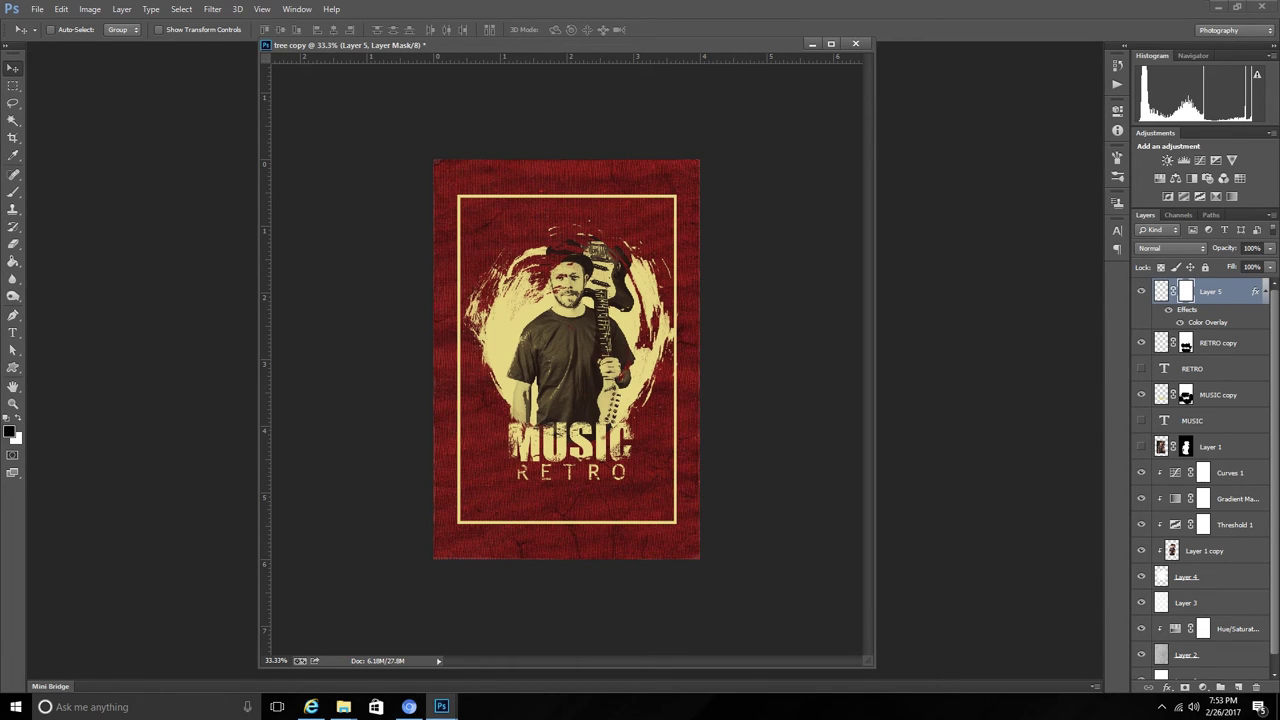
pyautogui.press('b')
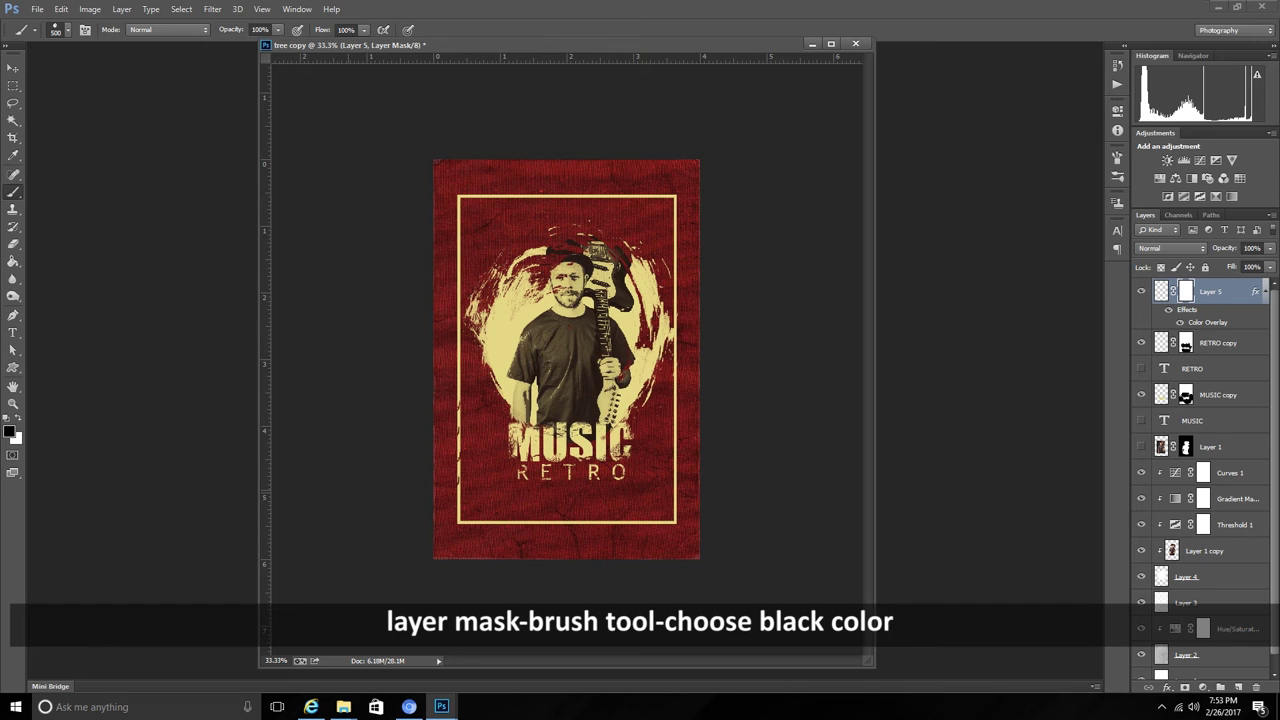
pyautogui.press(']')
pyautogui.press(']')
pyautogui.press(']')
pyautogui.moveTo(546, 522); pyautogui.dragTo(650, 522)
pyautogui.moveTo(546, 522); pyautogui.dragTo(528, 522)
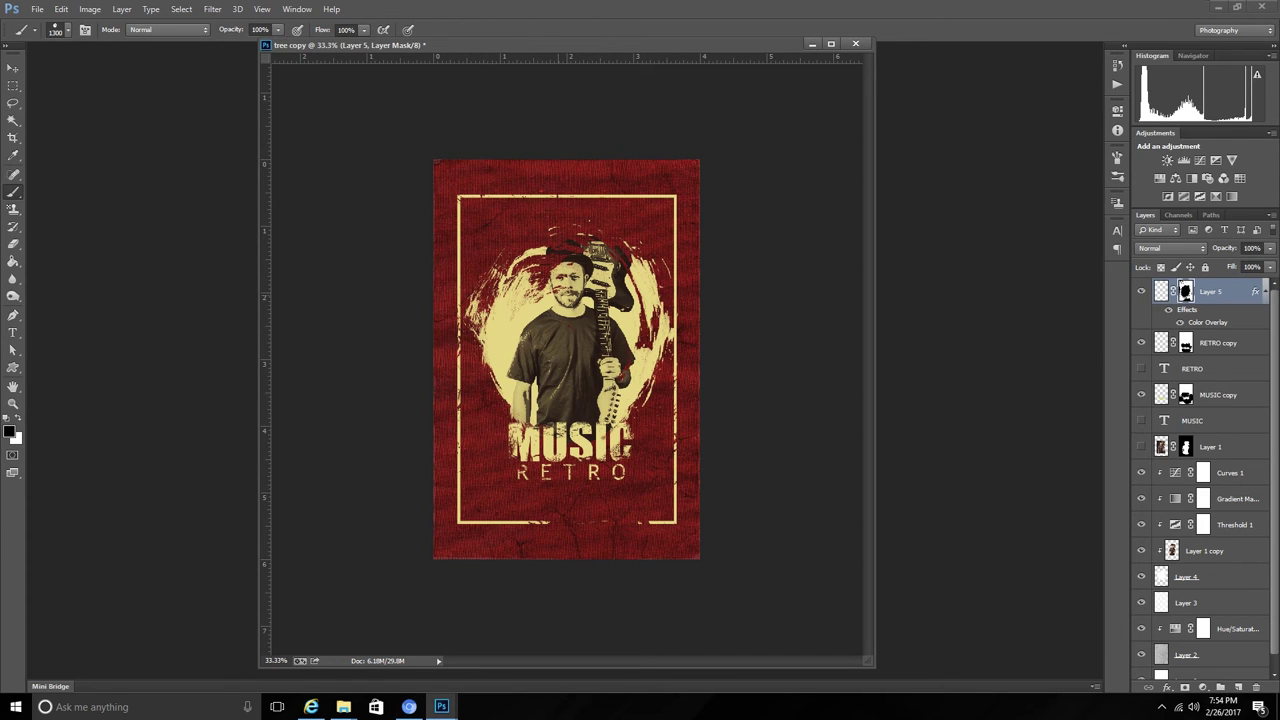
# - Break the frame's left and top borders with a 400 brush
pyautogui.press('[')
pyautogui.press('[')
pyautogui.press('[')
pyautogui.moveTo(459, 264); pyautogui.dragTo(459, 202)
pyautogui.moveTo(584, 196); pyautogui.dragTo(612, 196)
# - Type 'RETRO DESIGN TTORIAL BY WINDY STUDIO. SUBSCRIBE.' below RETRO and select all of it
pyautogui.press('t')
pyautogui.click(504, 510)
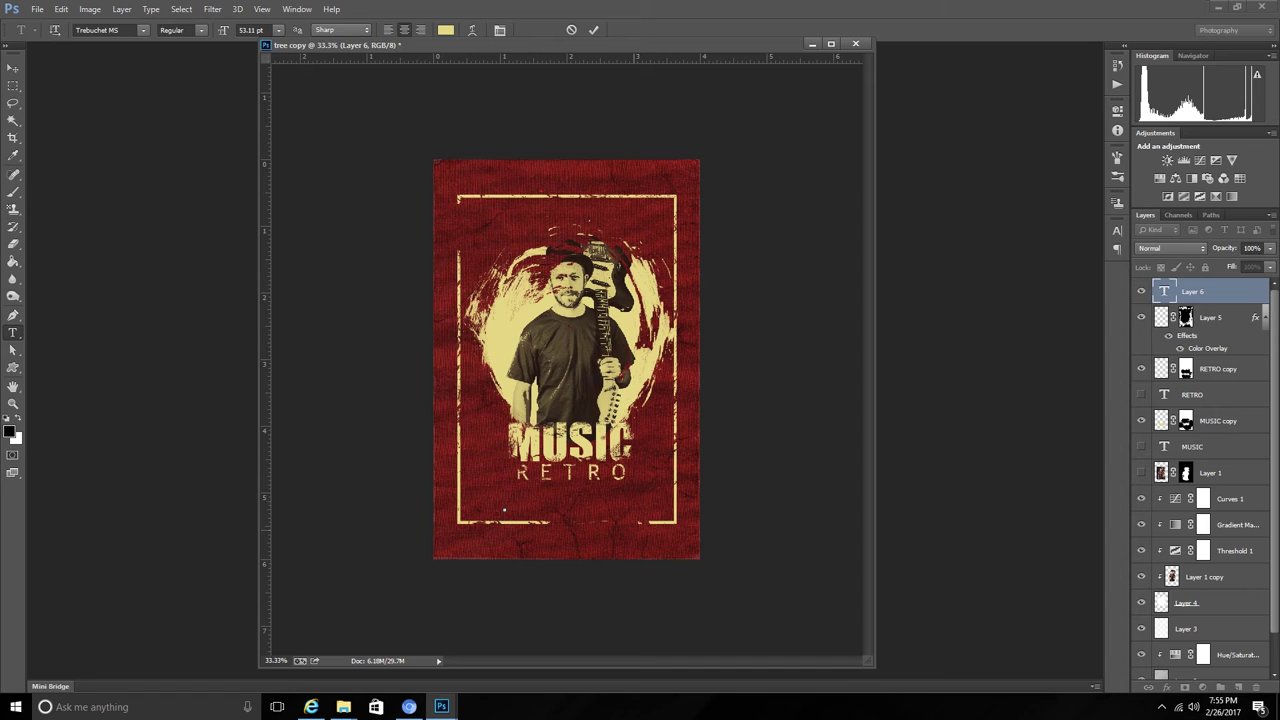
pyautogui.write('RE')
pyautogui.write('TRO')
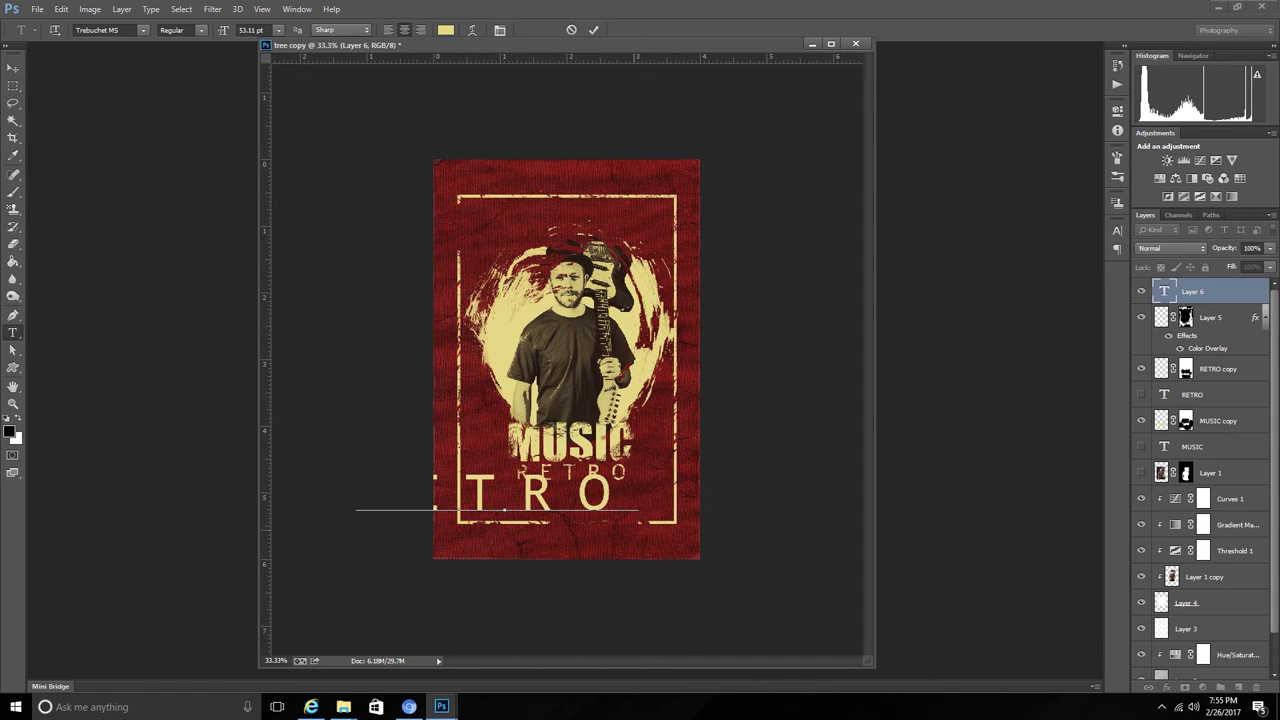
pyautogui.write(' DESI')
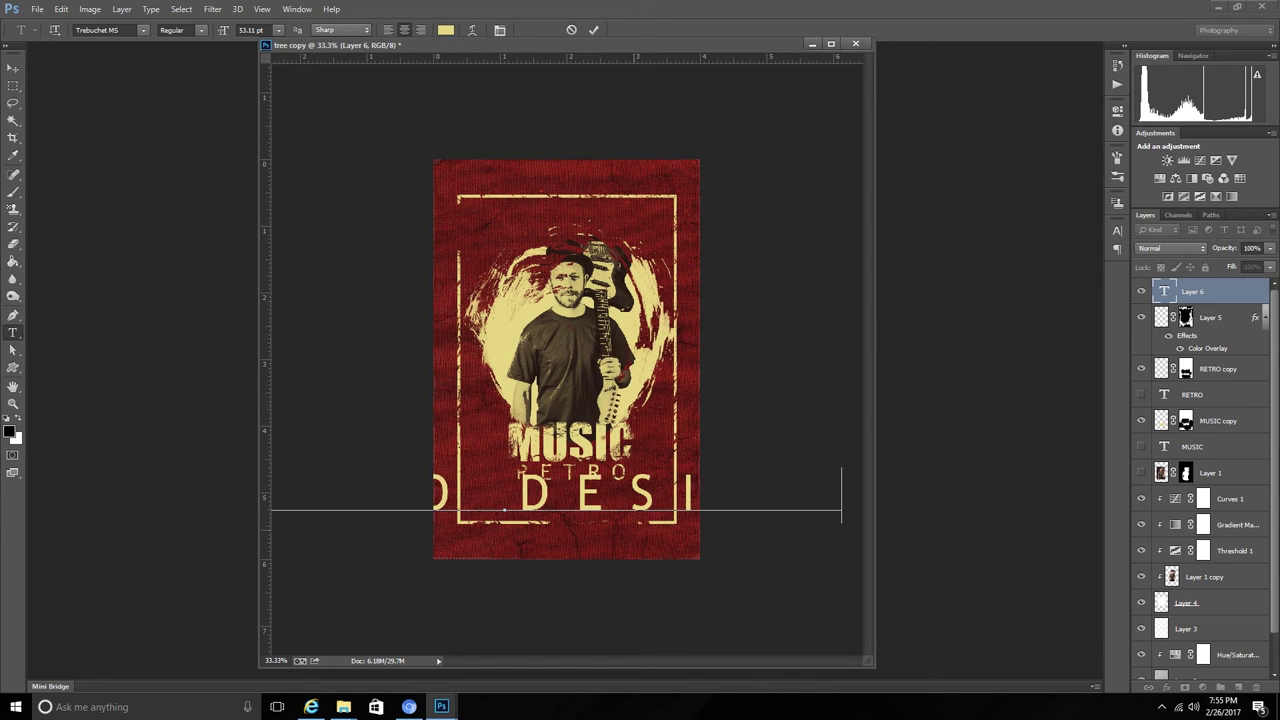
pyautogui.write('GN TTO')
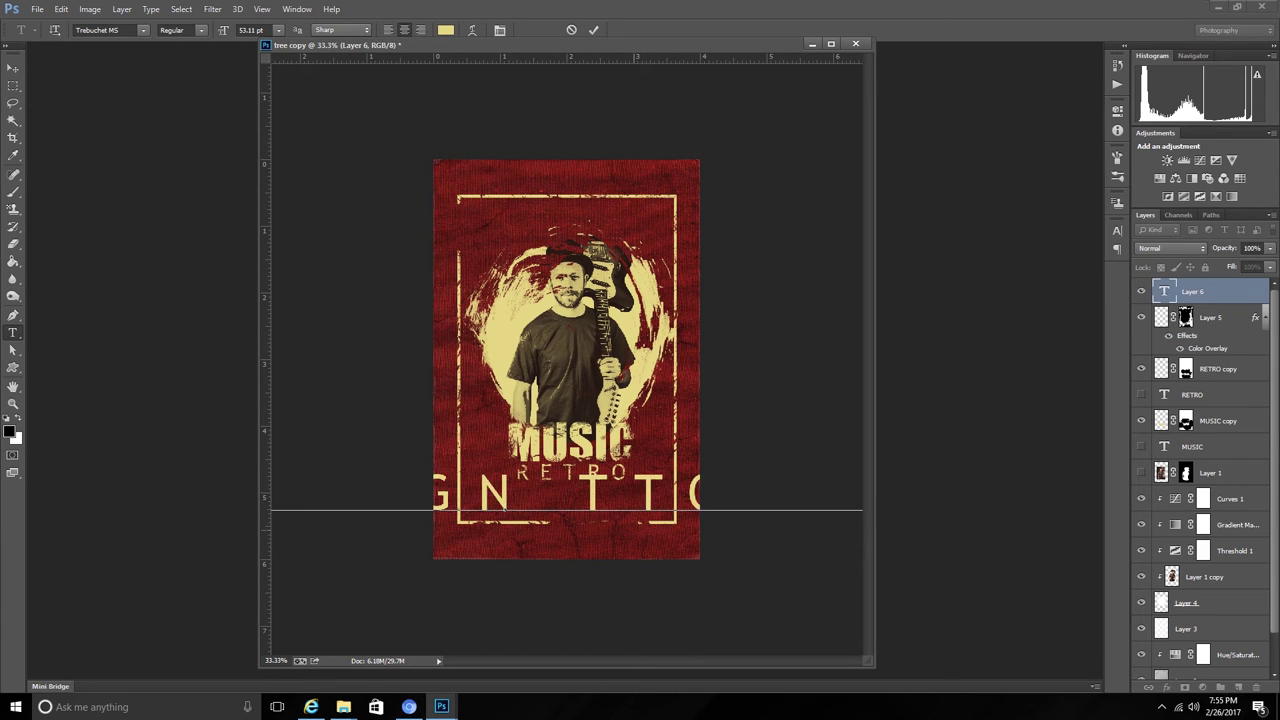
pyautogui.write('RIA')
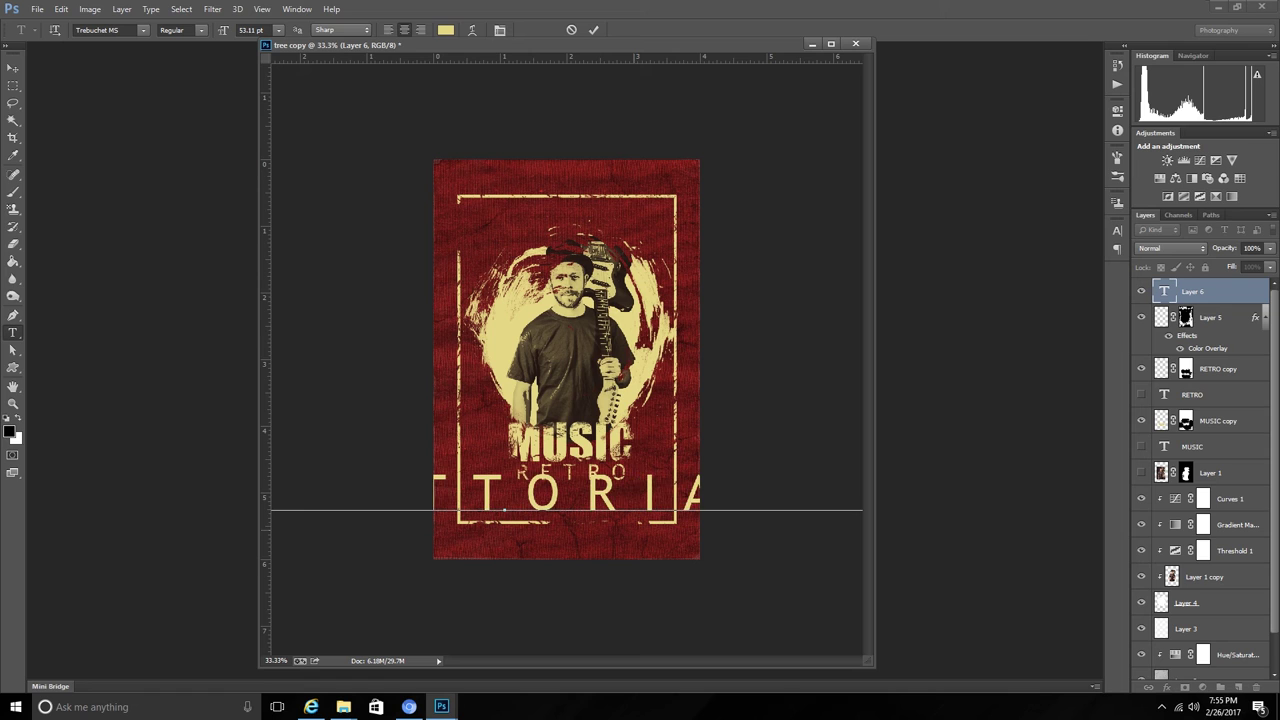
pyautogui.write('L ')
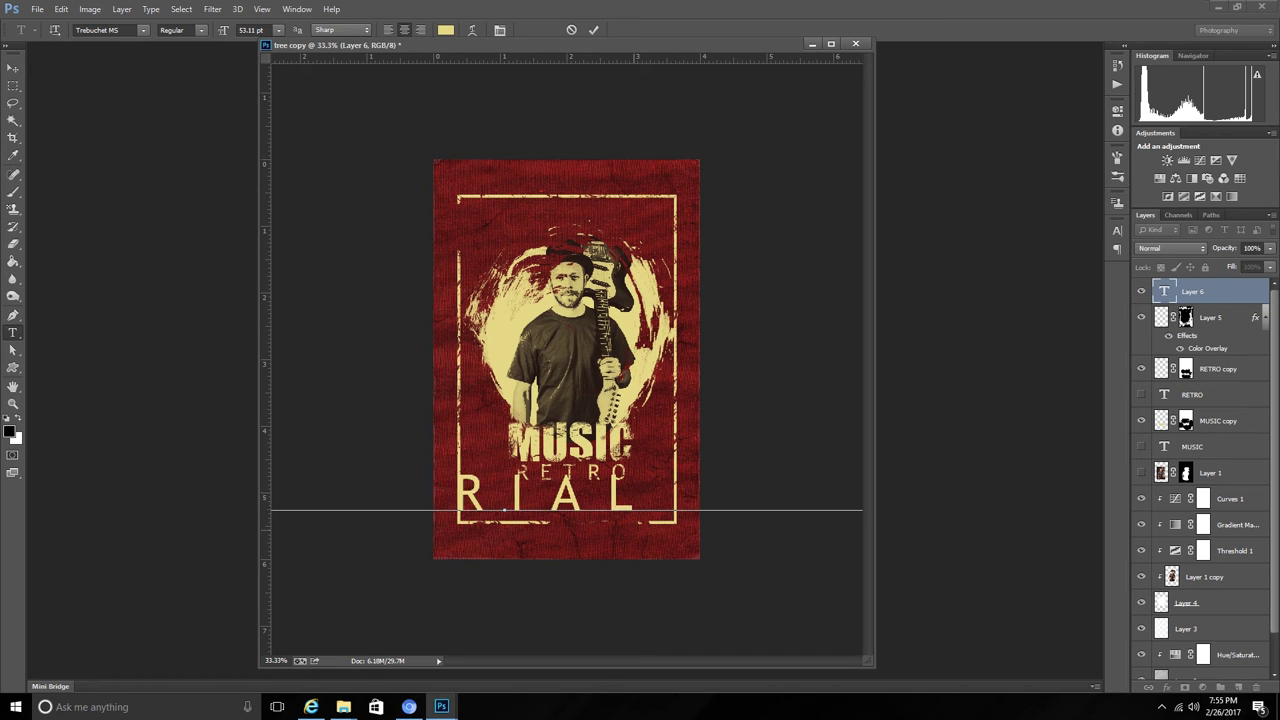
pyautogui.write('B')
pyautogui.write('Y ')
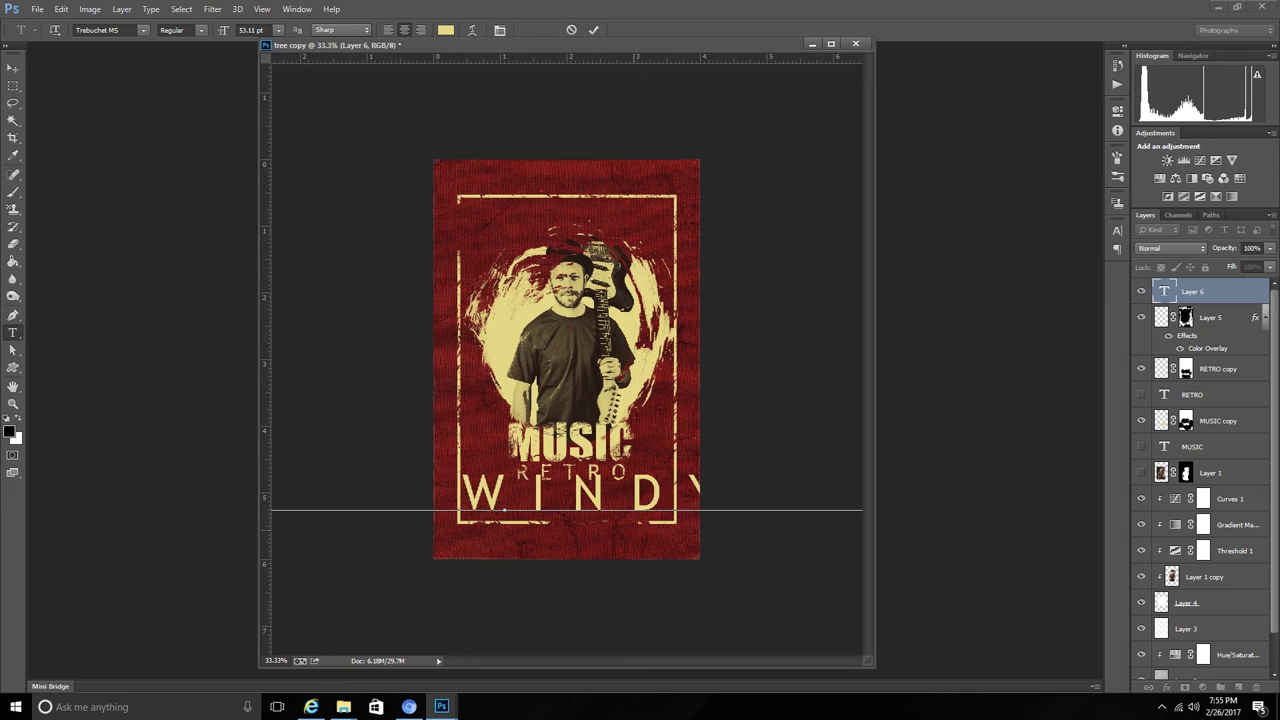
pyautogui.write(' TU')
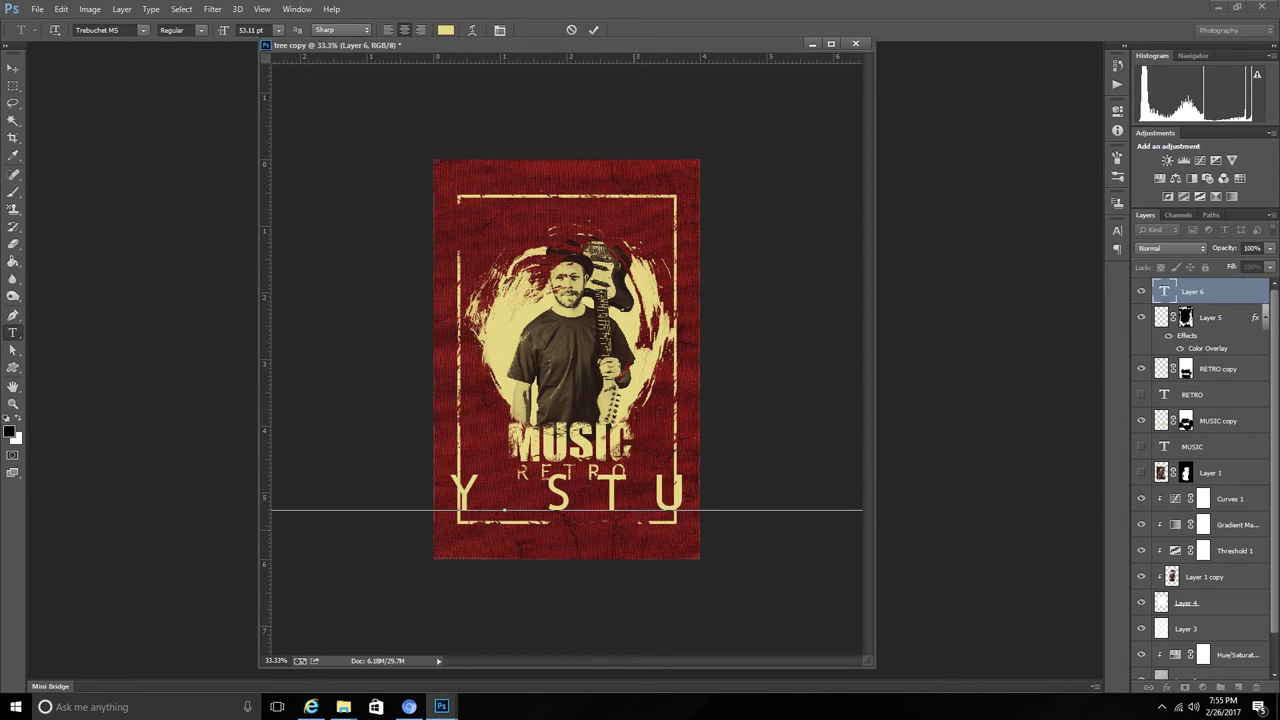
pyautogui.write('DIO. S')
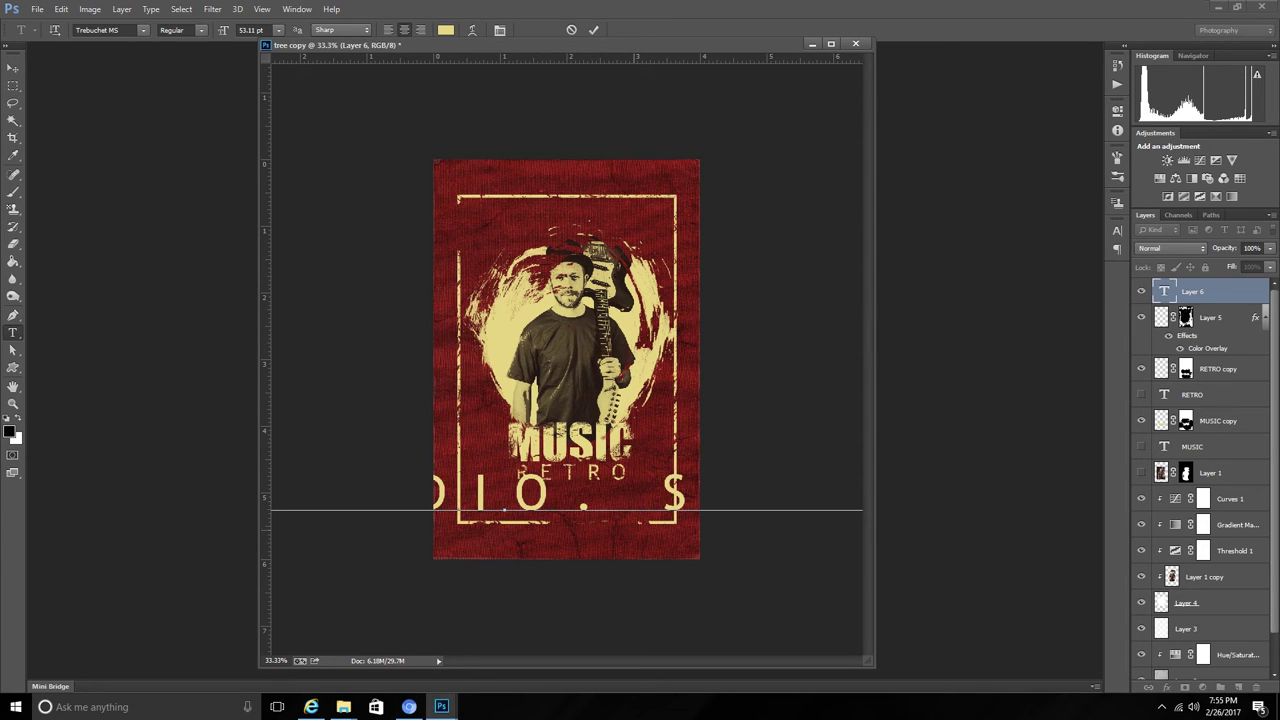
pyautogui.write('UBSCRIBE. WINN')
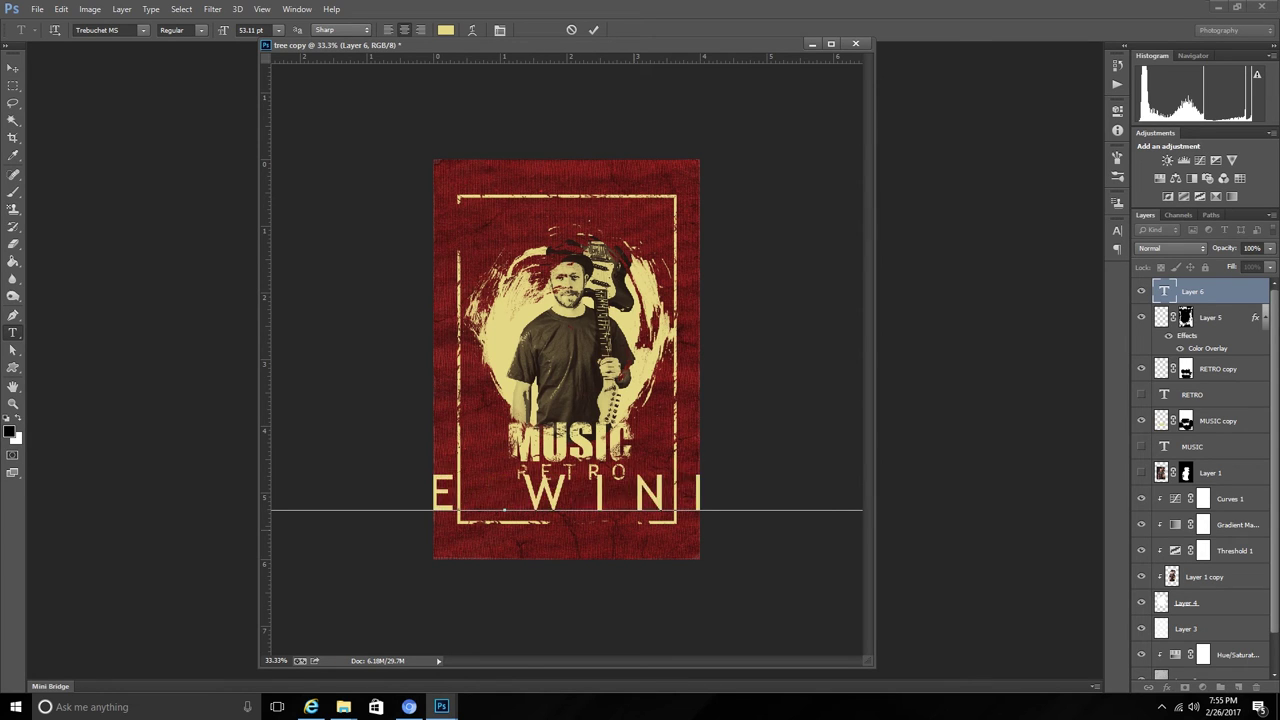
pyautogui.write('Y ST')
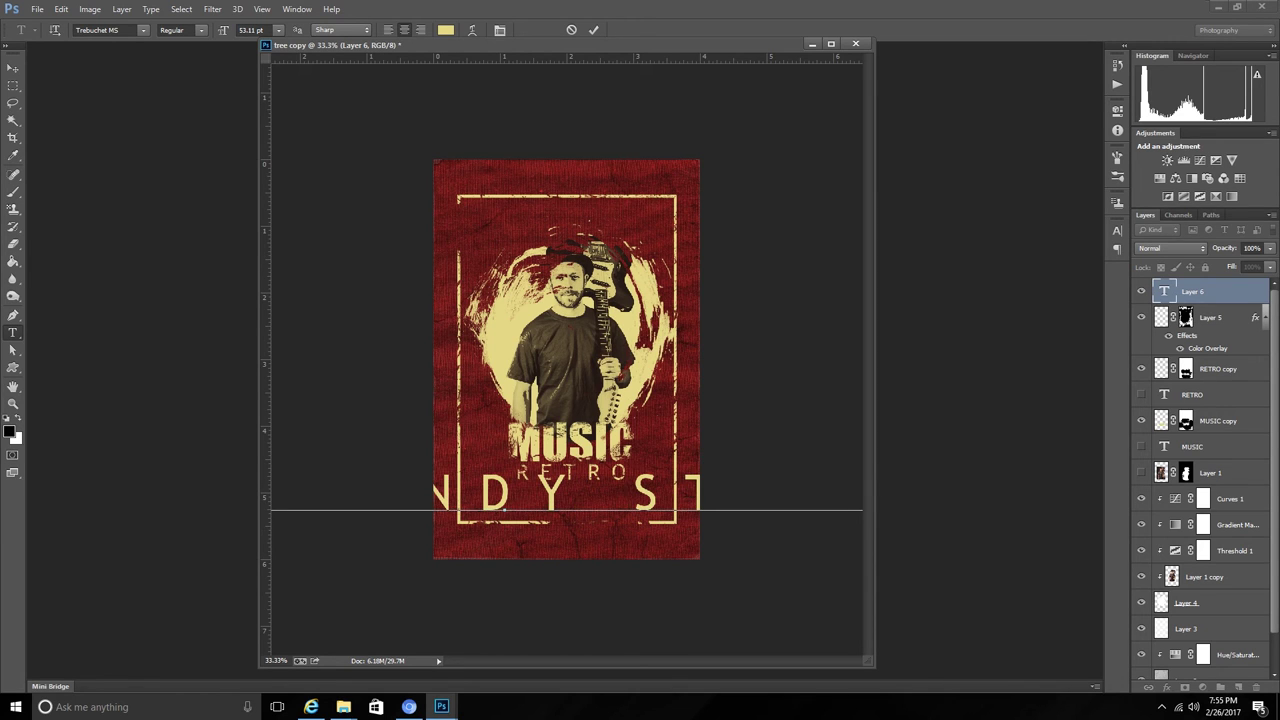
pyautogui.hotkey('ctrl', 'a')
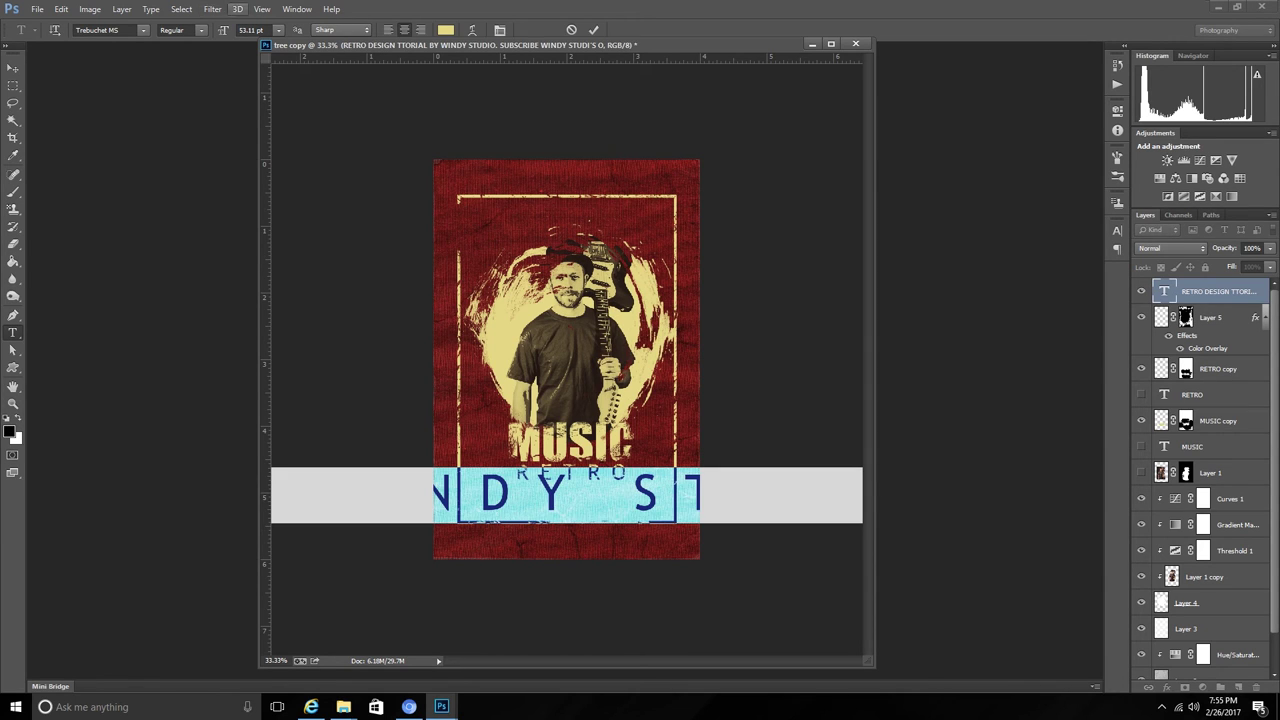
# - Show the Character panel and reset the credits' letter spacing to 0
pyautogui.click(297, 9)
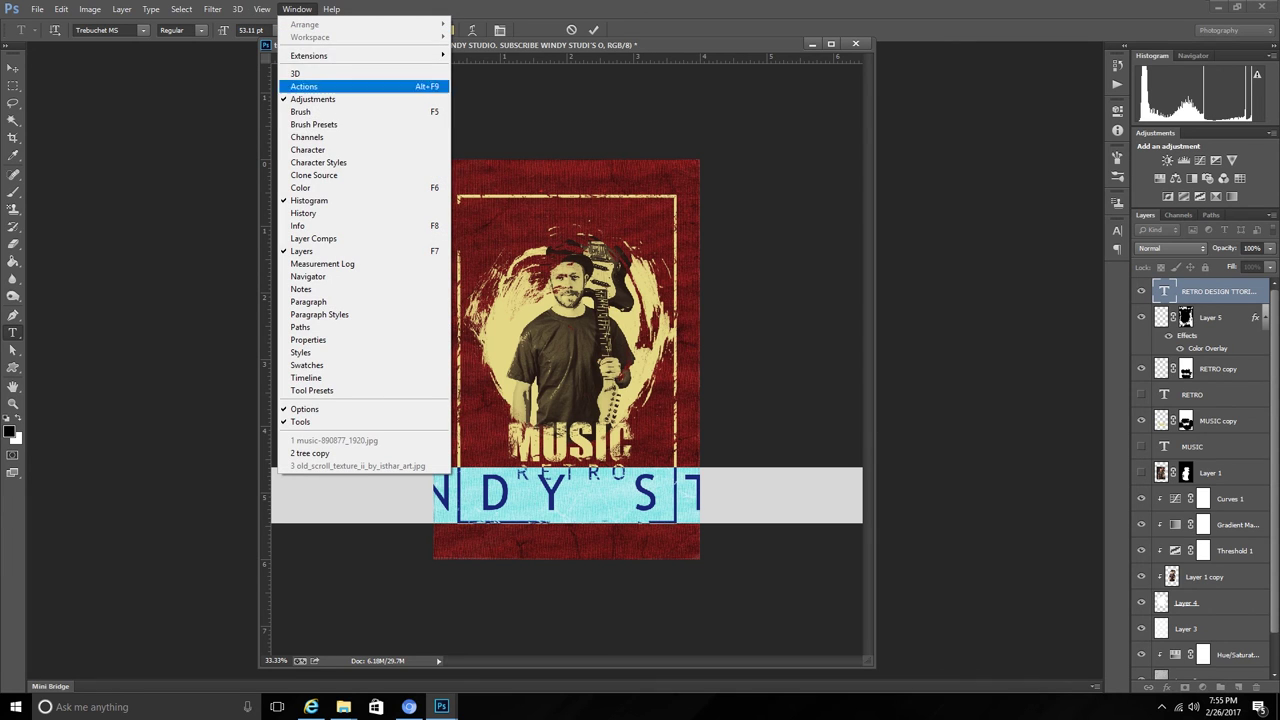
pyautogui.click(307, 149)
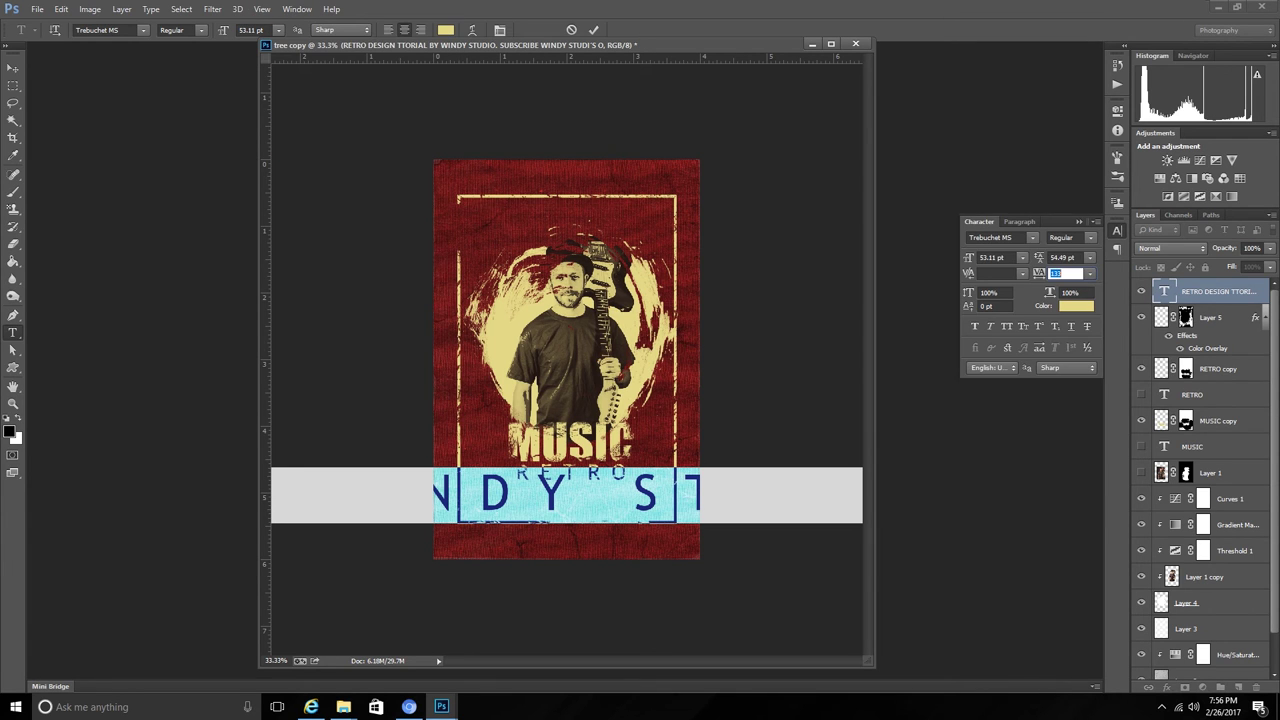
pyautogui.click(1090, 273)
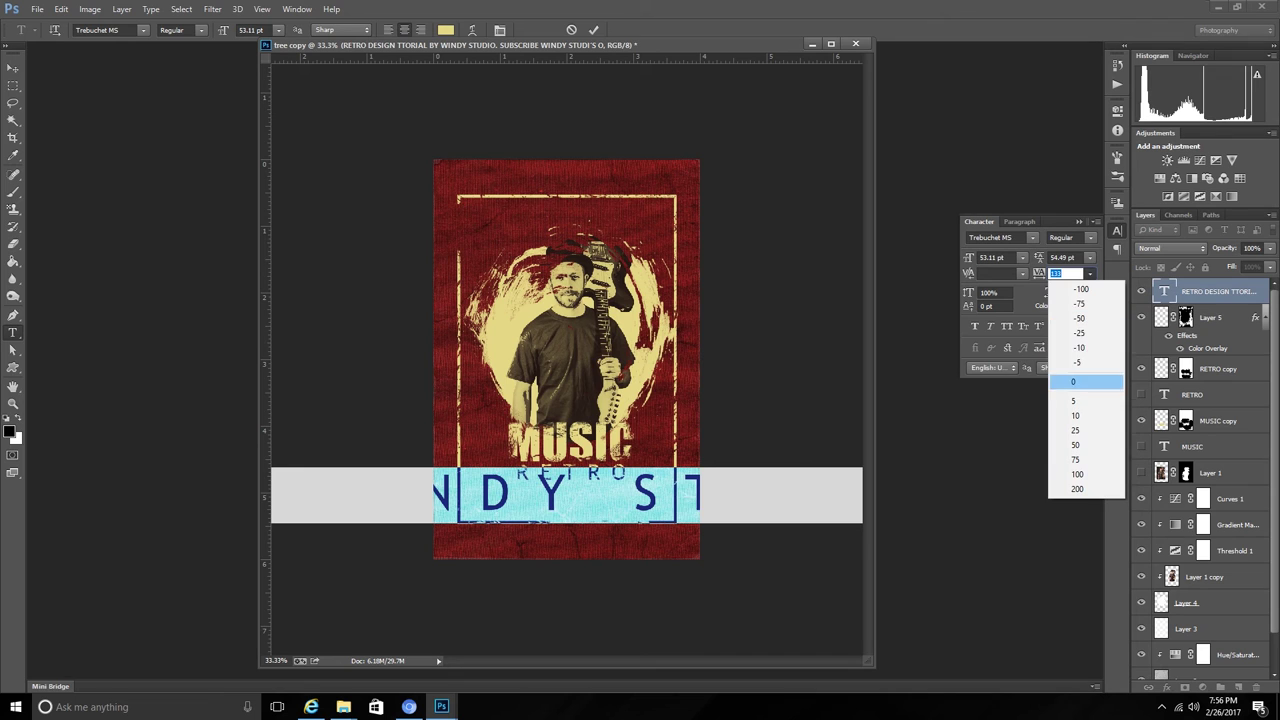
pyautogui.click(1085, 382)
# - Set the credits font size to 7.11 pt and commit the text edit
pyautogui.click(993, 257)
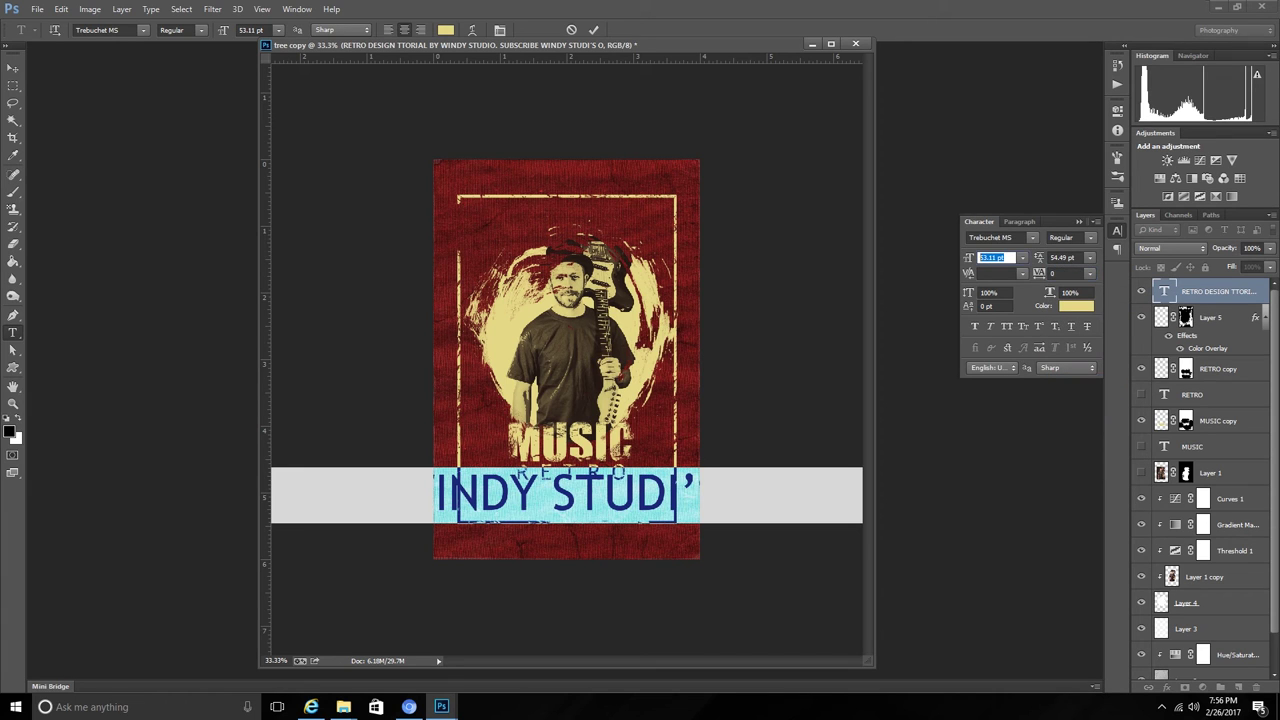
pyautogui.scroll(-5, 993, 257)
pyautogui.scroll(-10, 993, 257)
pyautogui.scroll(-10, 993, 257)
pyautogui.scroll(-13, 993, 257)
pyautogui.scroll(-8, 980, 257)
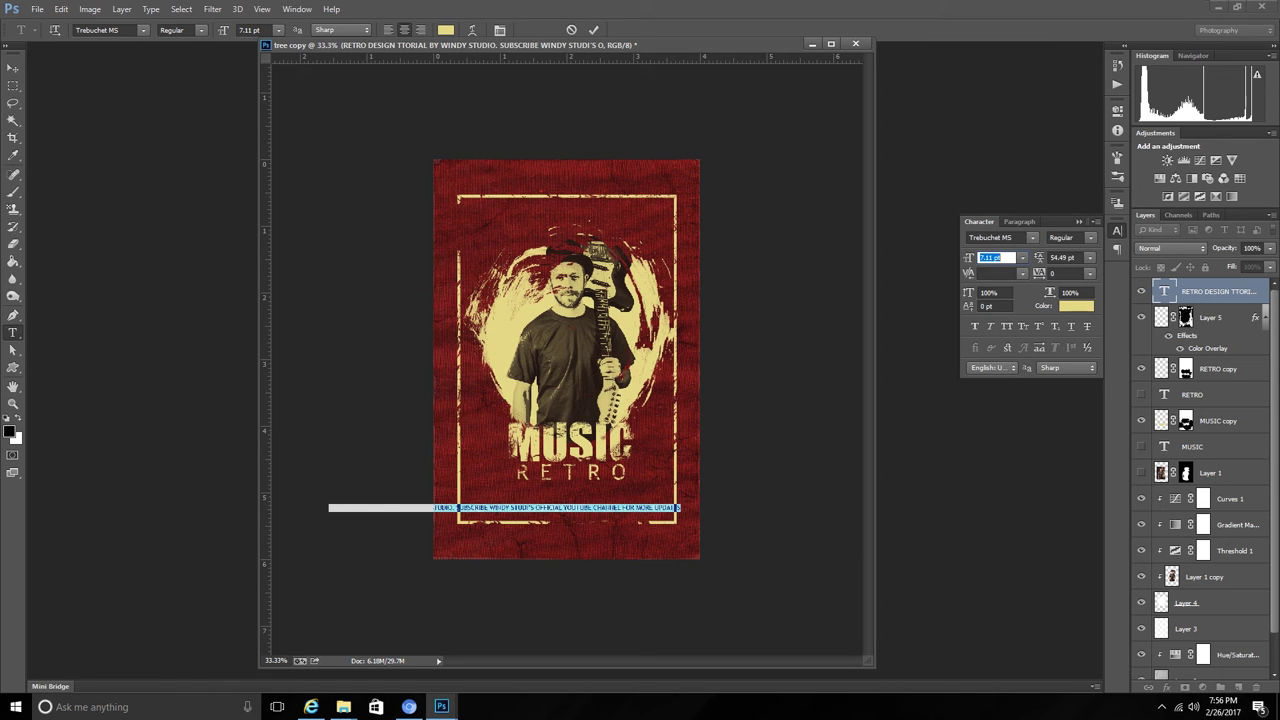
pyautogui.press('Return')
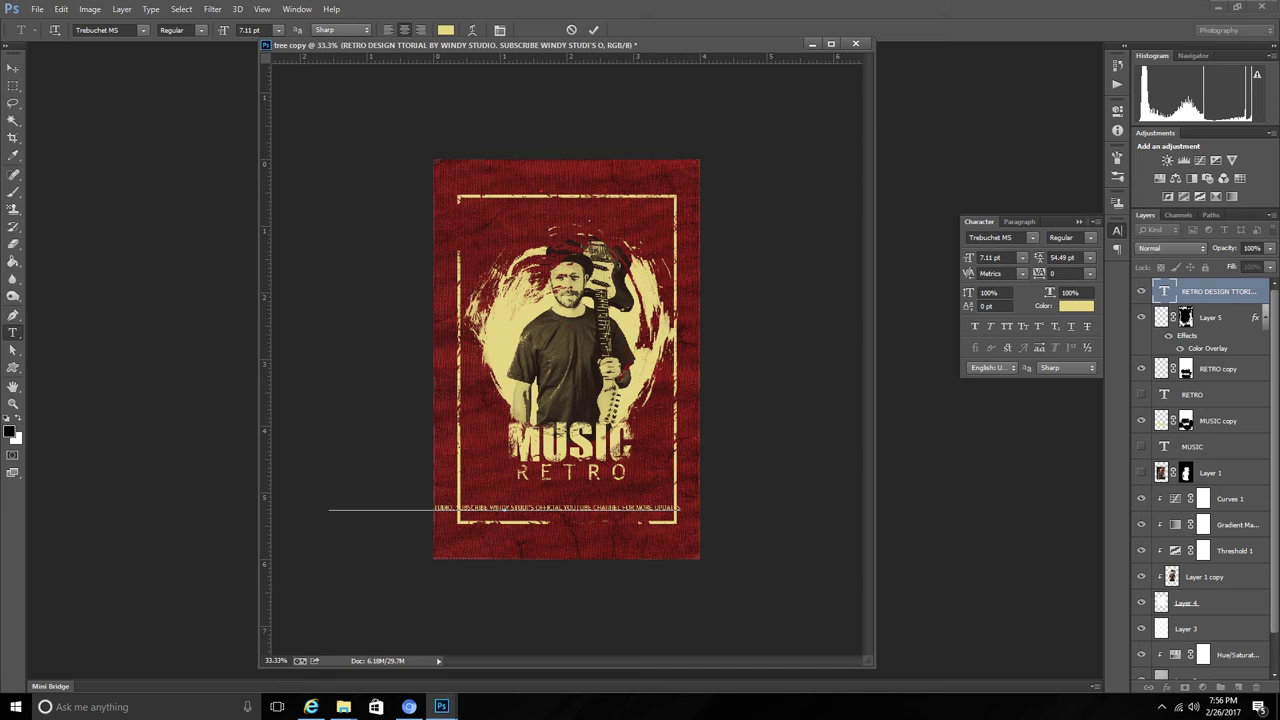
pyautogui.hotkey('ctrl', 'Return')
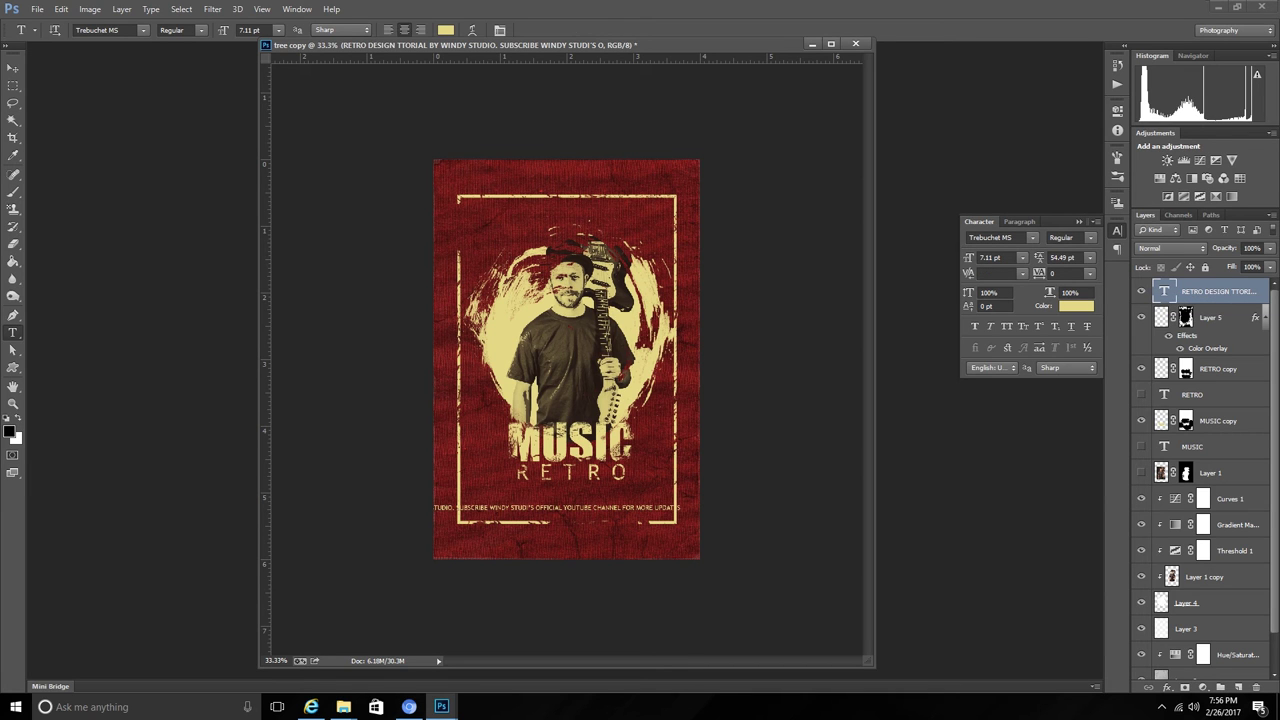
pyautogui.hotkey('ctrl', '+')
pyautogui.hotkey('ctrl', '+')
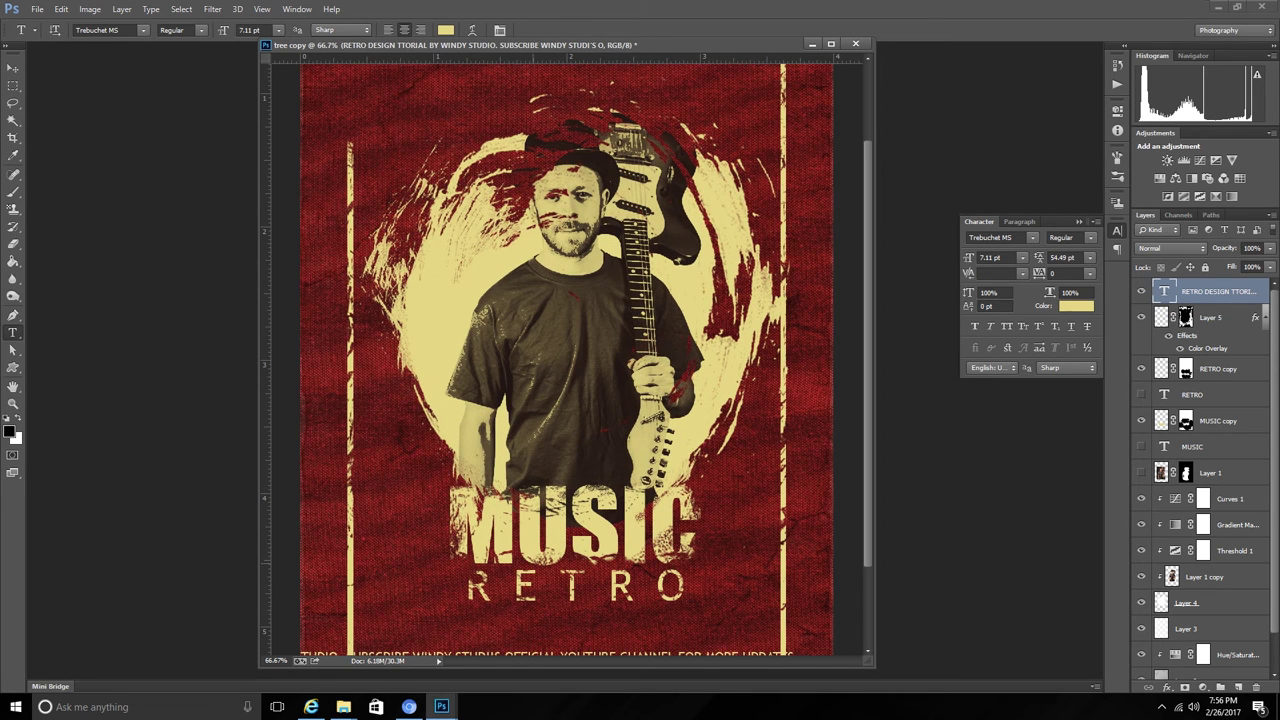
pyautogui.scroll(-2, 566, 360)
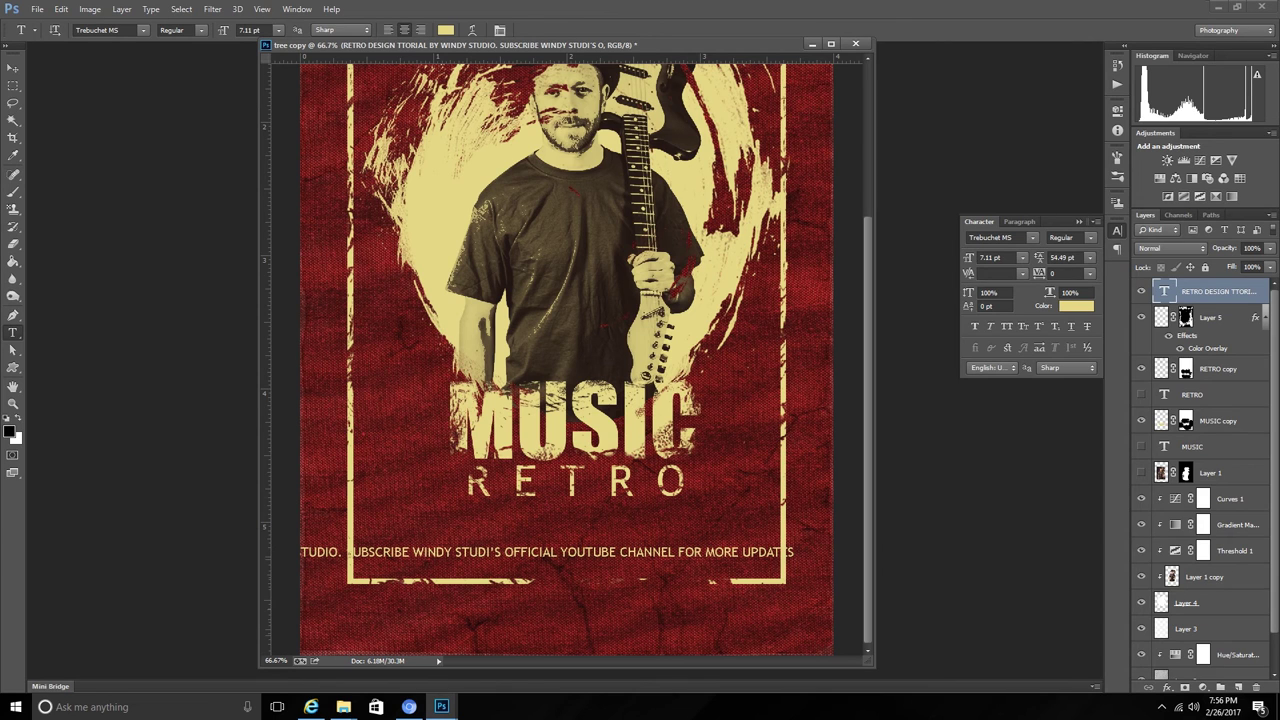
# - Move the credits up inside the frame and break them onto two lines at SUBSCRIBE
pyautogui.press('v')
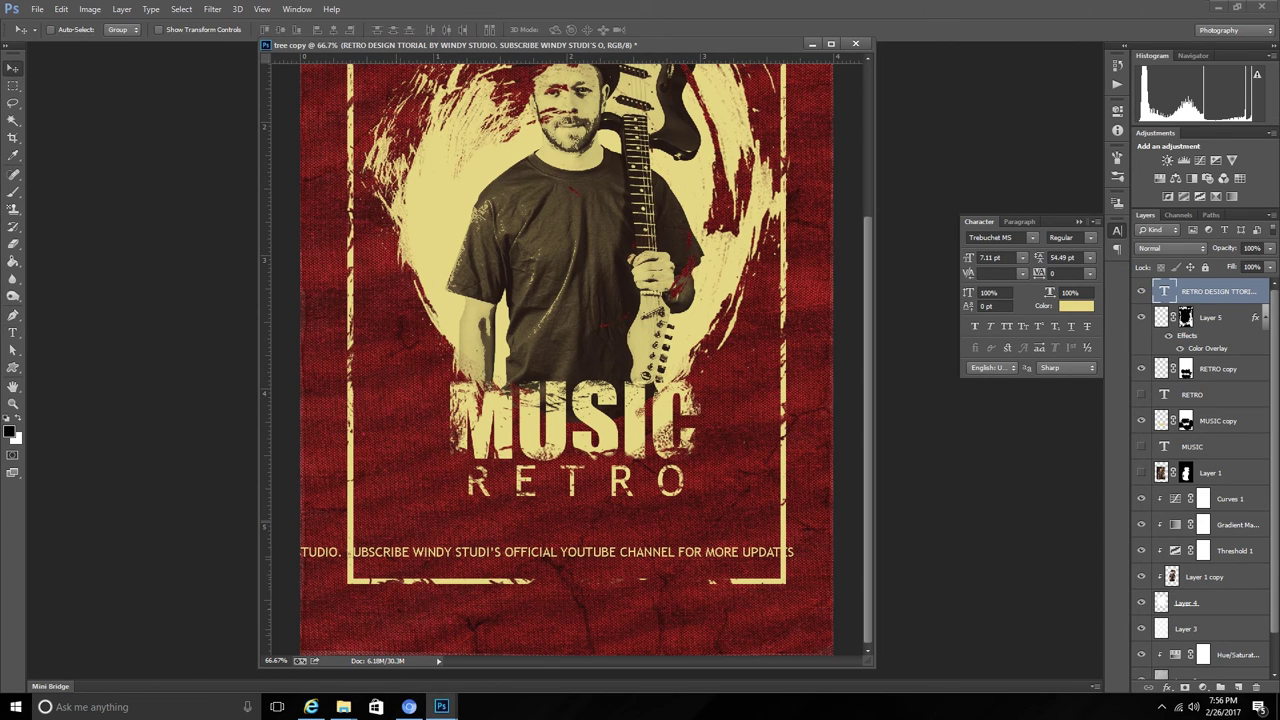
pyautogui.moveTo(640, 552); pyautogui.dragTo(775, 515)
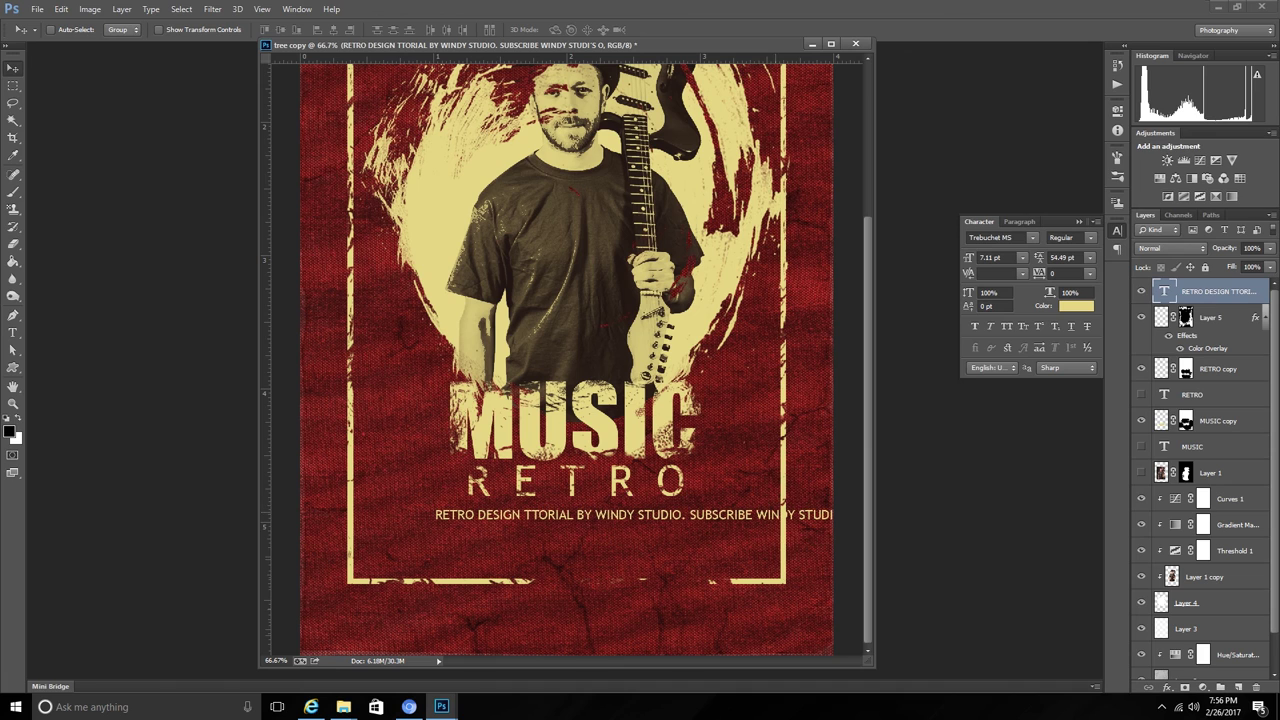
pyautogui.doubleClick(782, 514)
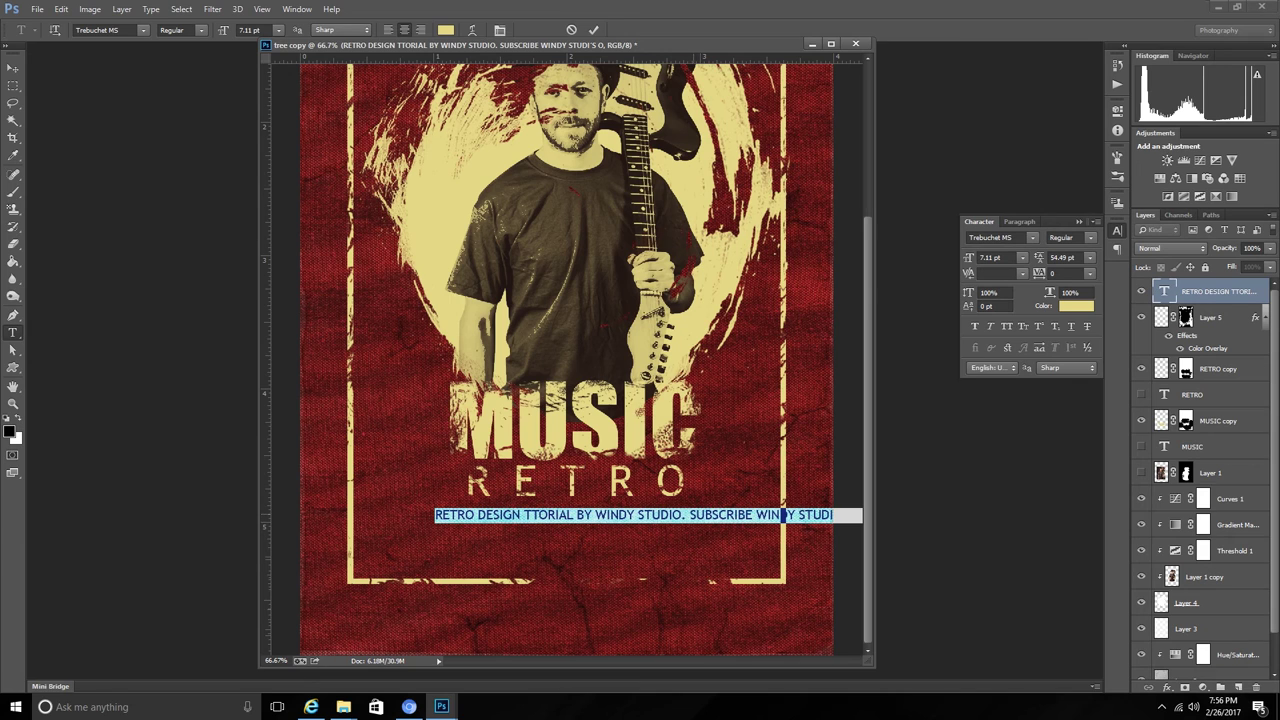
pyautogui.click(689, 514)
pyautogui.press('Return')
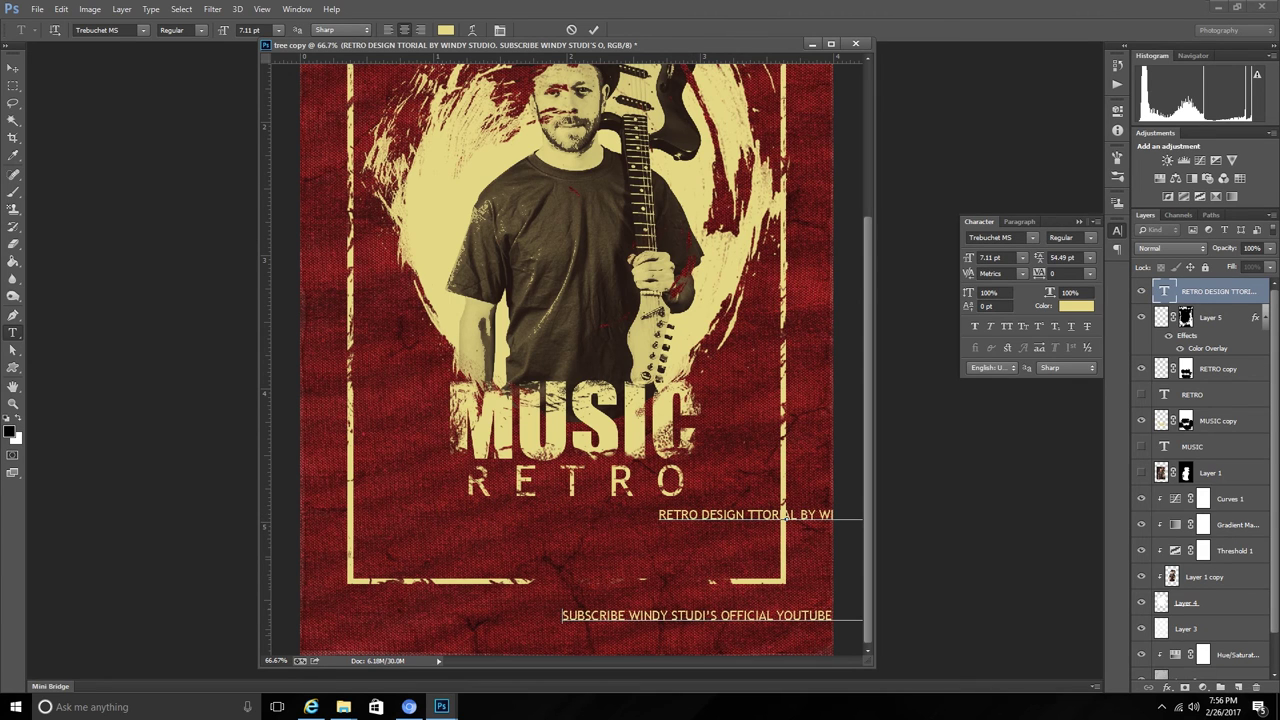
# - Set the credits leading to Auto and centre the block under RETRO
pyautogui.hotkey('ctrl', 'a')
pyautogui.click(1090, 257)
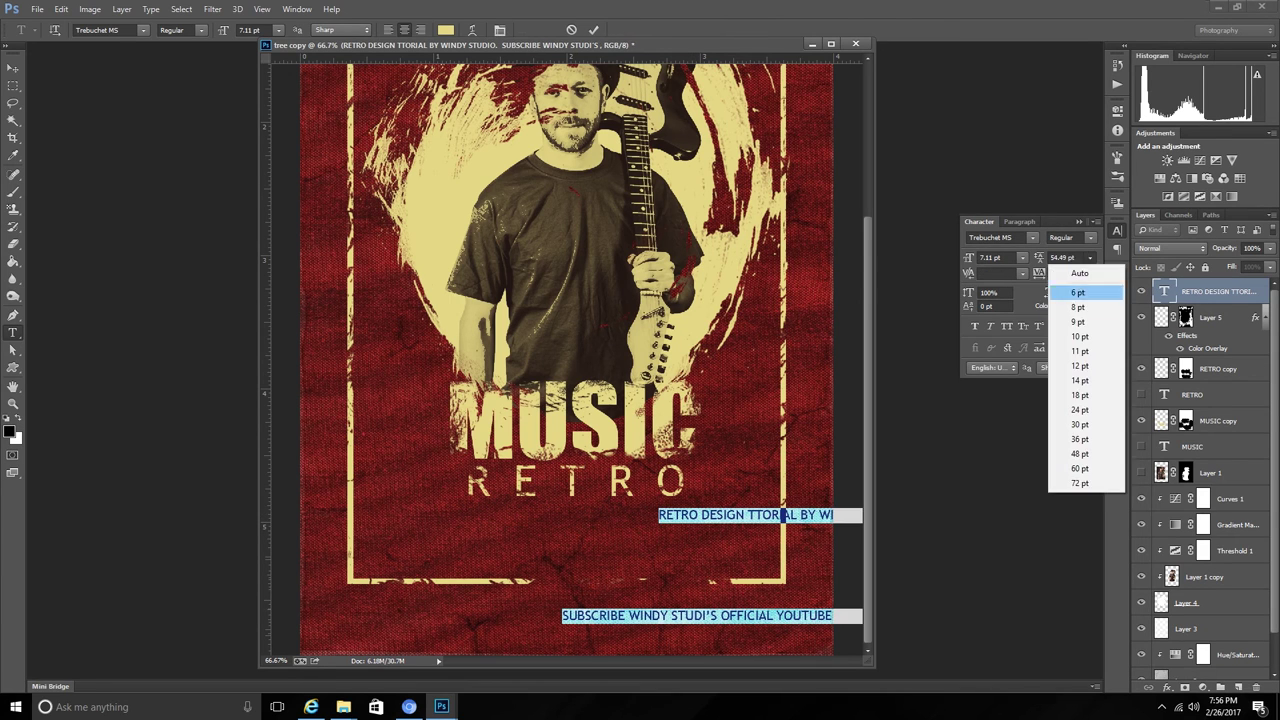
pyautogui.click(1080, 273)
pyautogui.click(13, 68)
pyautogui.moveTo(786, 503); pyautogui.dragTo(583, 499)
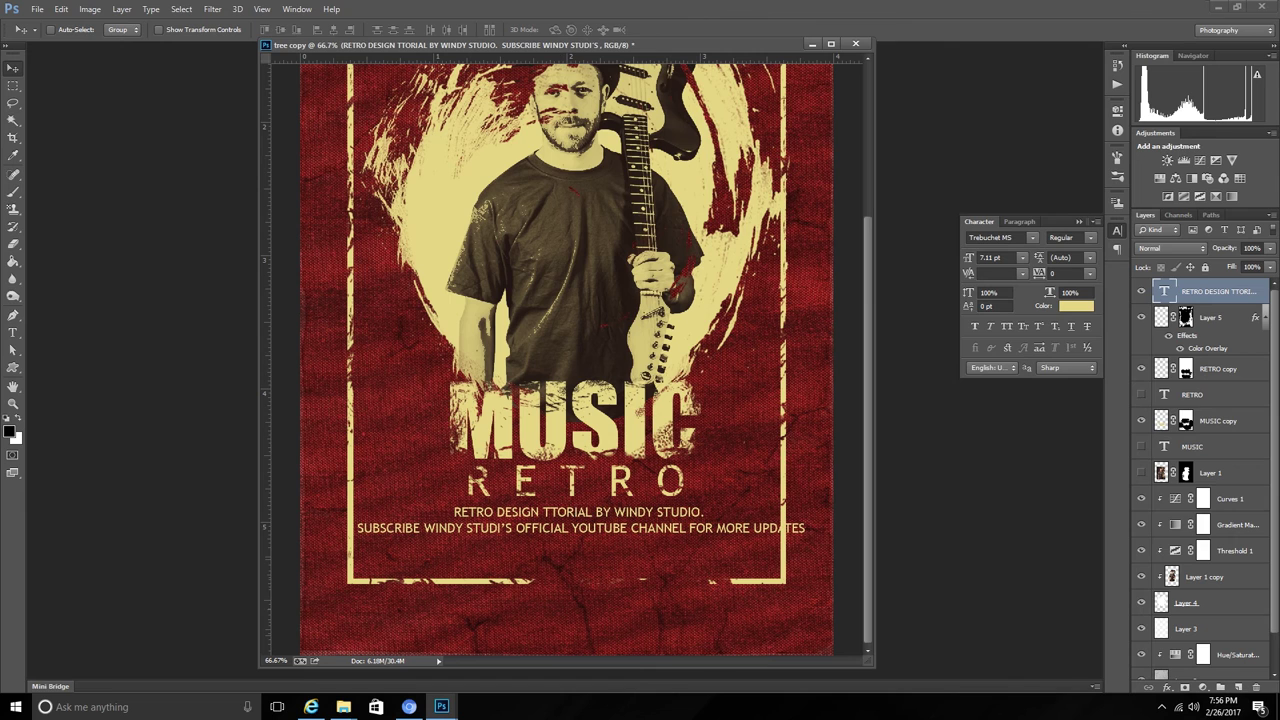
# - Reduce the SUBSCRIBE line to 6.11 pt
pyautogui.doubleClick(782, 527)
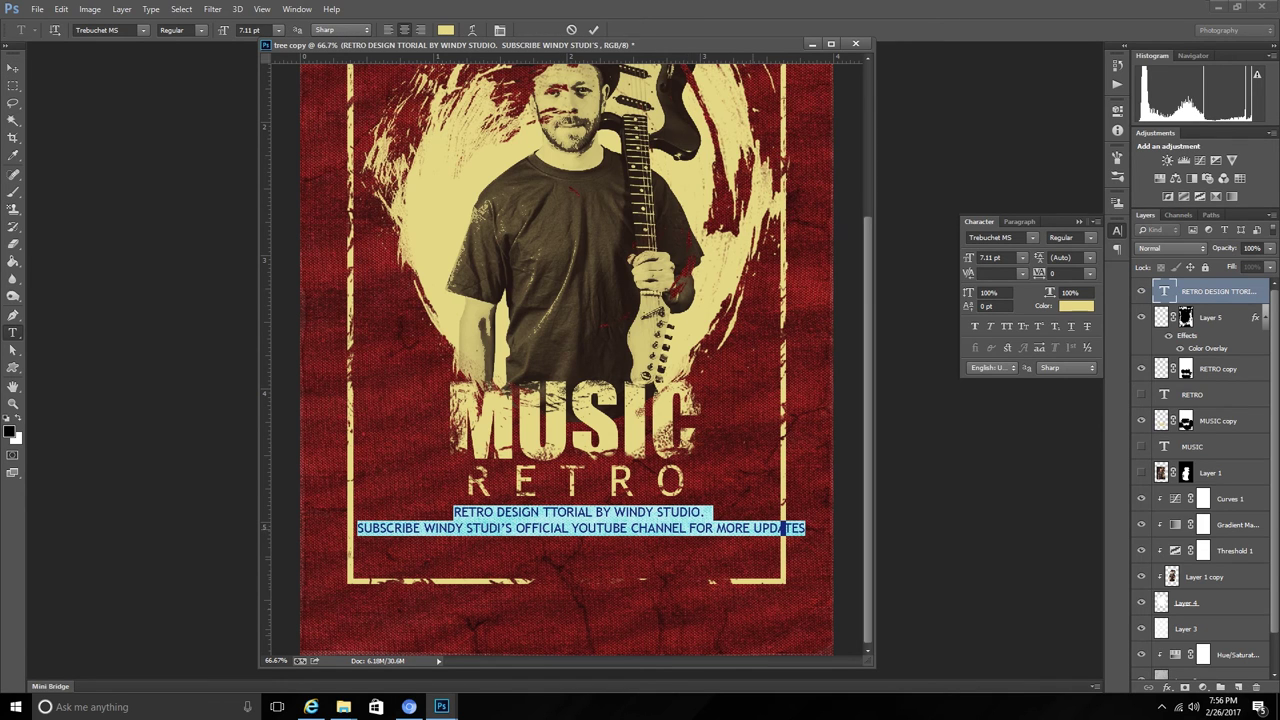
pyautogui.click(782, 527)
pyautogui.tripleClick(782, 527)
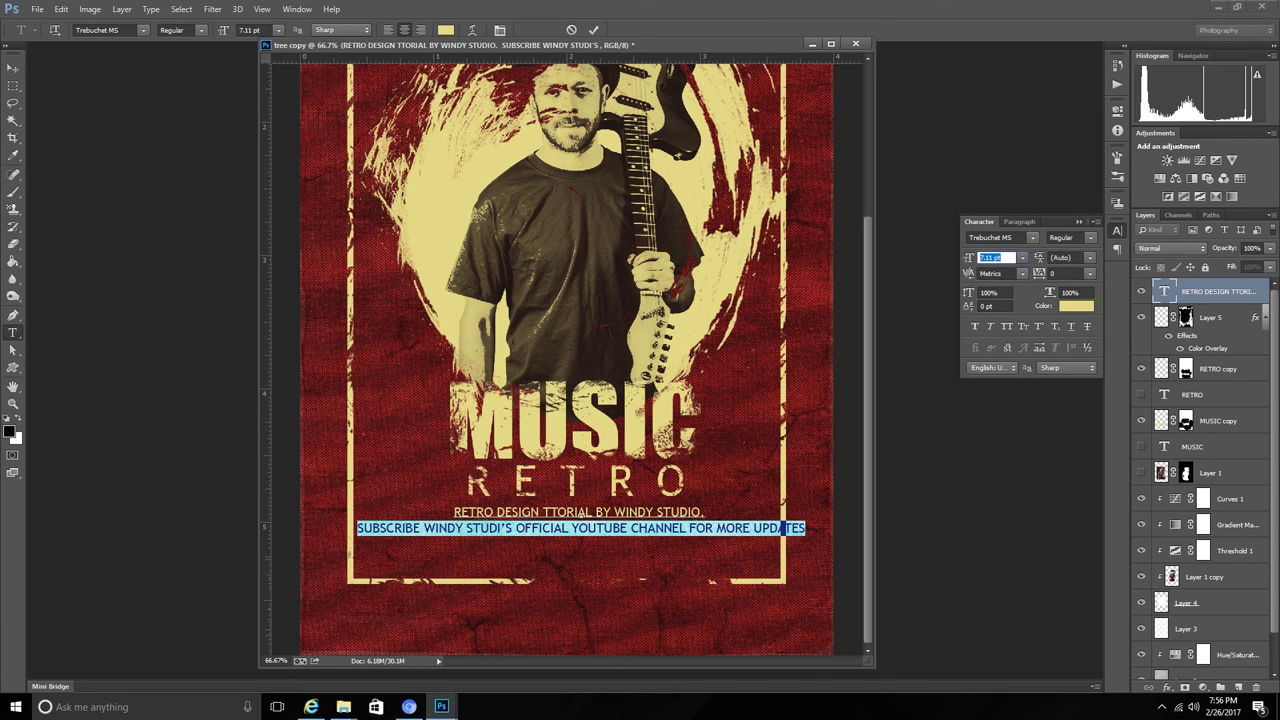
pyautogui.press('Down')
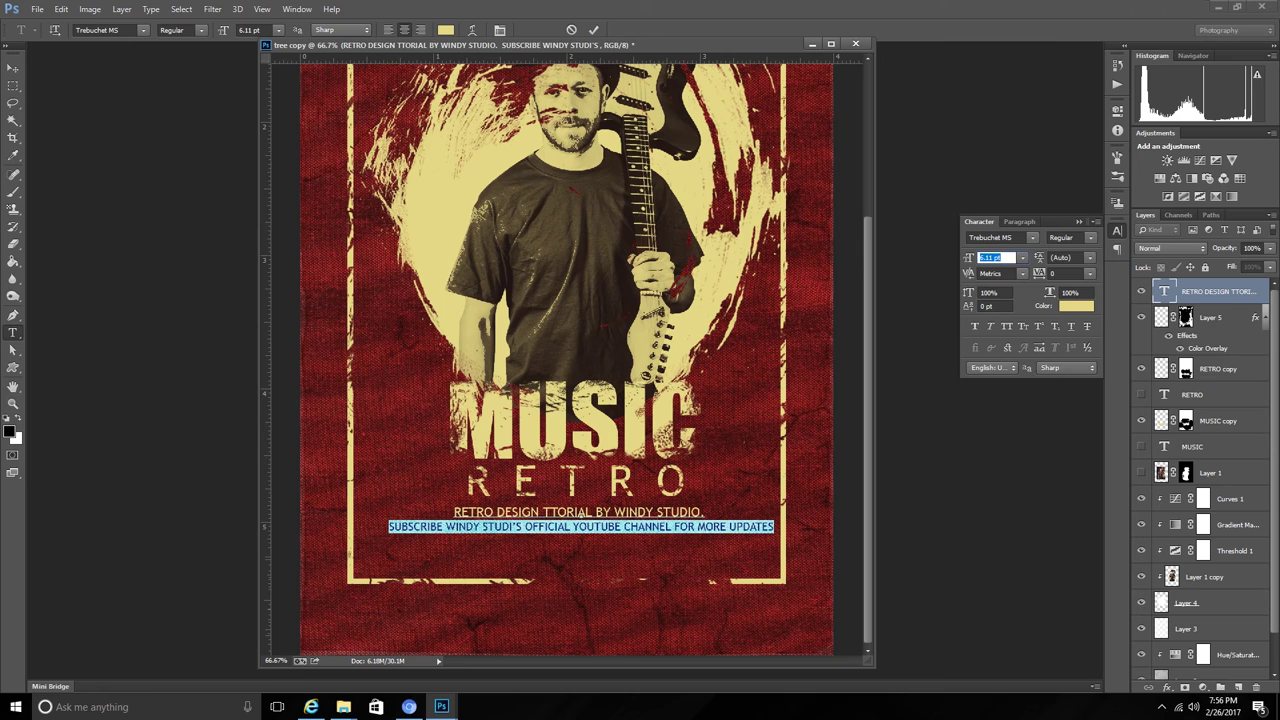
# - Widen the letter spacing of the RETRO DESIGN TUTORIAL BY WINDY STUDIO line
pyautogui.click(714, 512)
pyautogui.tripleClick(714, 512)
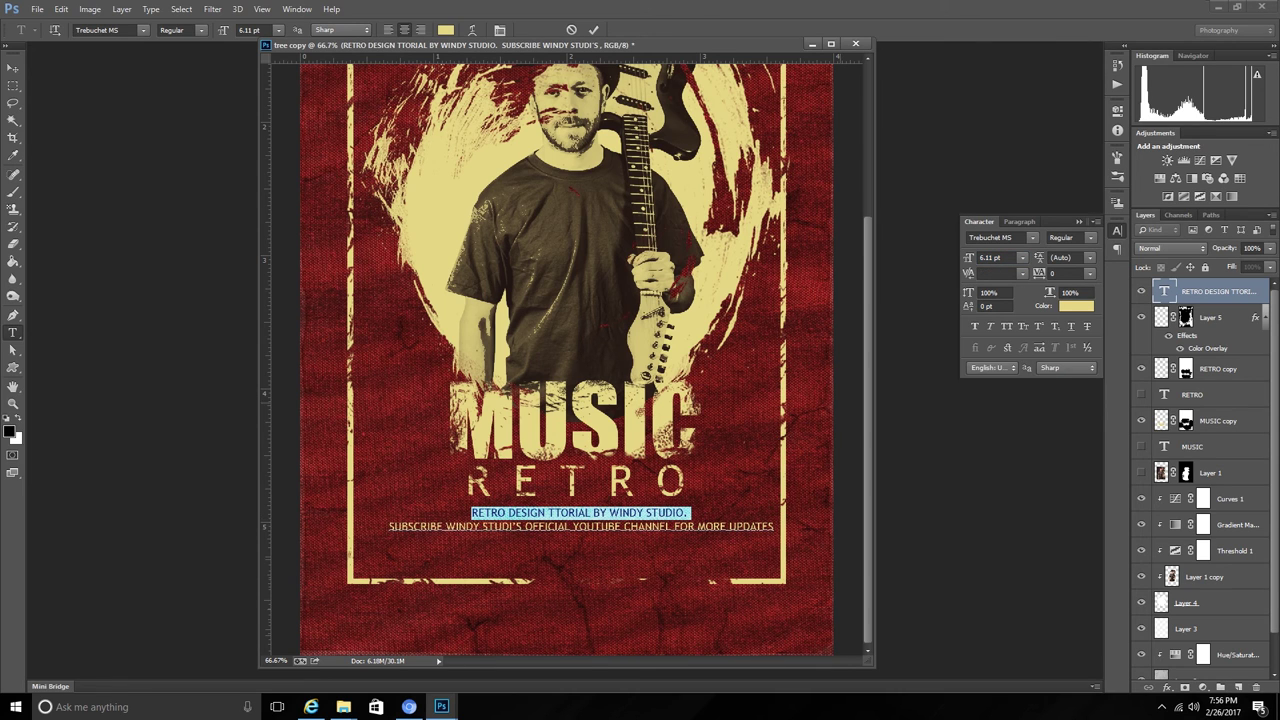
pyautogui.click(1065, 273)
pyautogui.press('Up')
pyautogui.press('Up')
pyautogui.press('Up')
pyautogui.press('Up')
pyautogui.press('Up')
pyautogui.press('Up')
pyautogui.press('Up')
pyautogui.press('Up')
pyautogui.press('Up')
pyautogui.click(12, 67)
pyautogui.press('Down')
pyautogui.press('Down')
pyautogui.press('Up')
pyautogui.press('Up')
pyautogui.press('Up')
pyautogui.press('Up')
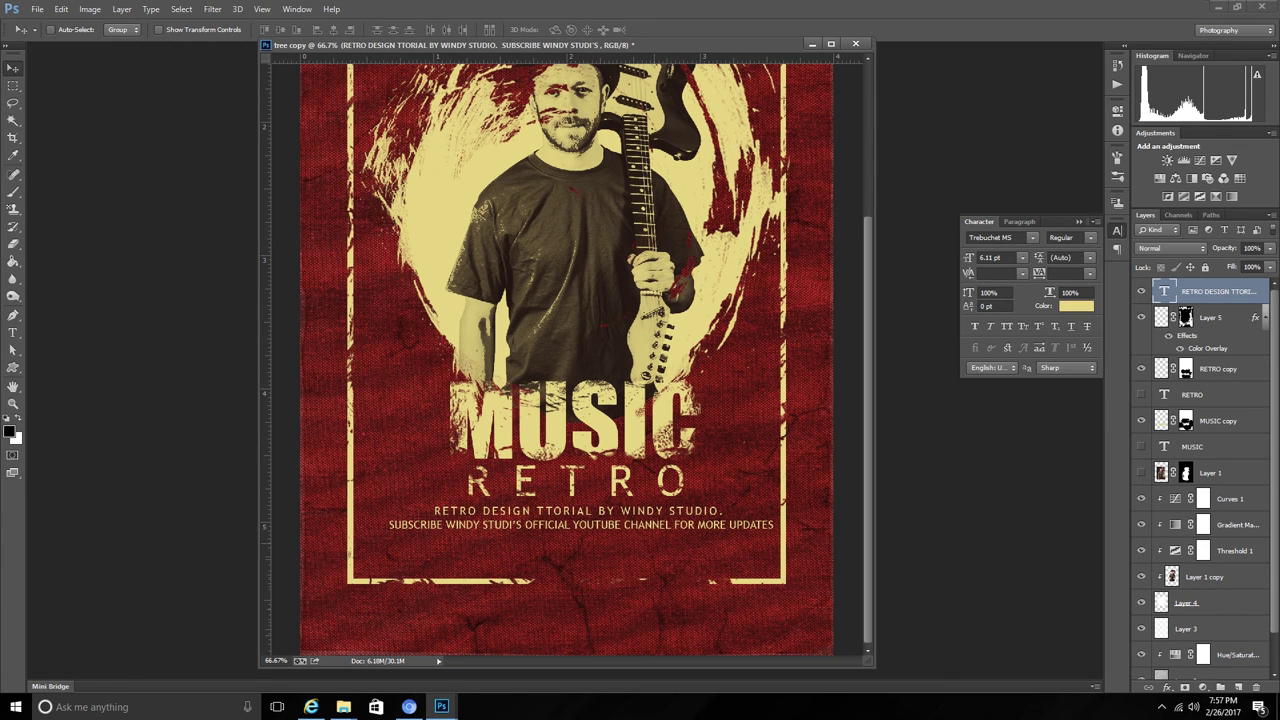
# - Nudge the two-line credits block down slightly
pyautogui.hotkey('ctrl', '-')
pyautogui.hotkey('ctrl', '-')
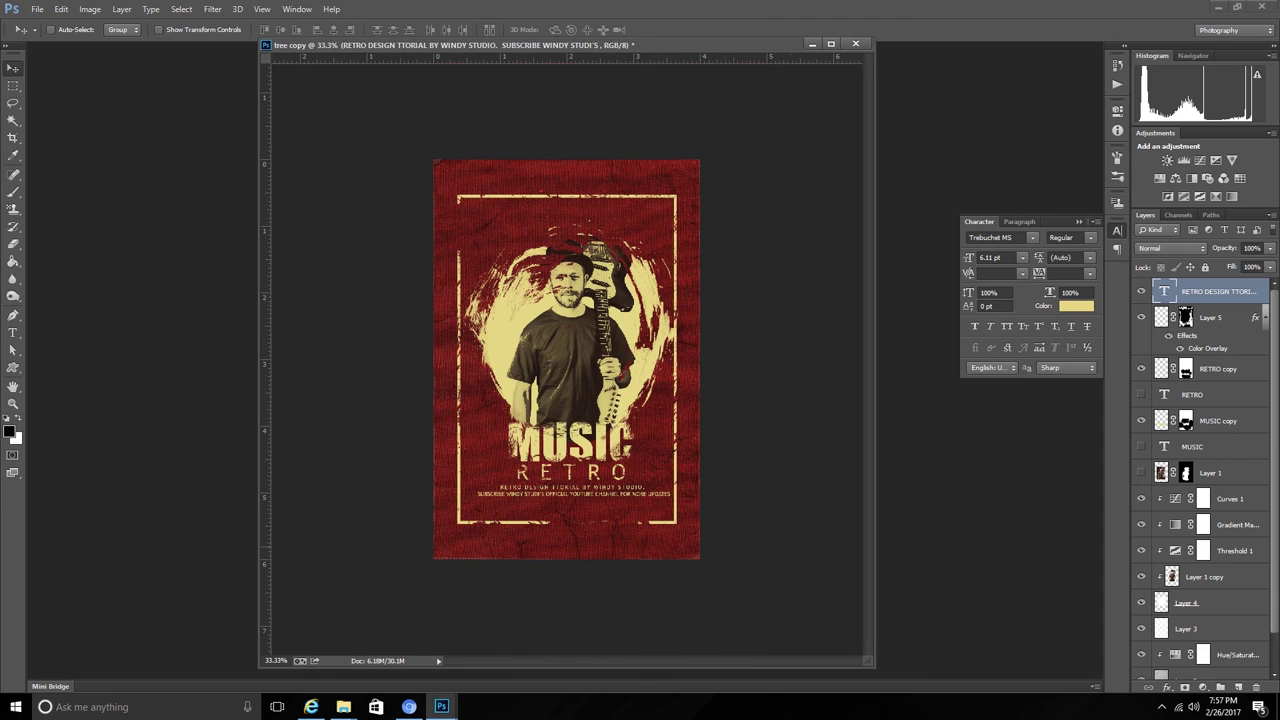
pyautogui.hotkey('ctrl', '+')
pyautogui.hotkey('ctrl', '+')
pyautogui.scroll(-2, 567, 360)
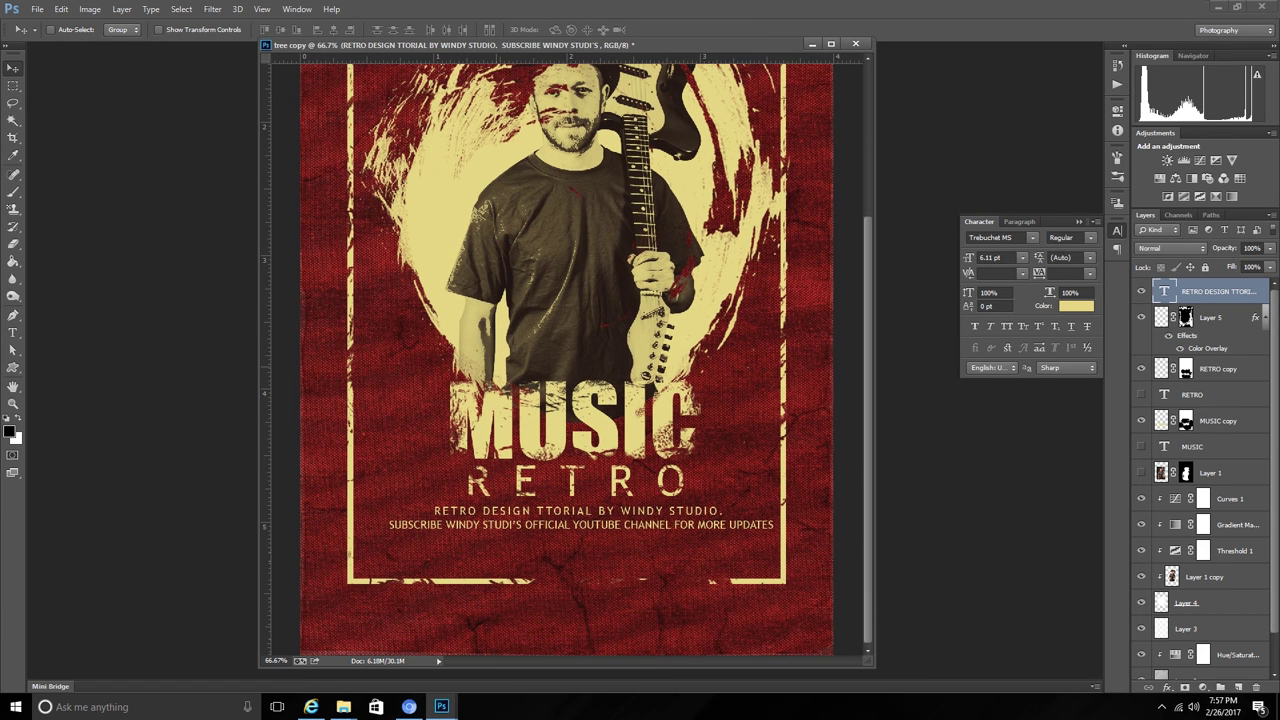
pyautogui.press('Down')
pyautogui.press('Down')
pyautogui.press('Down')
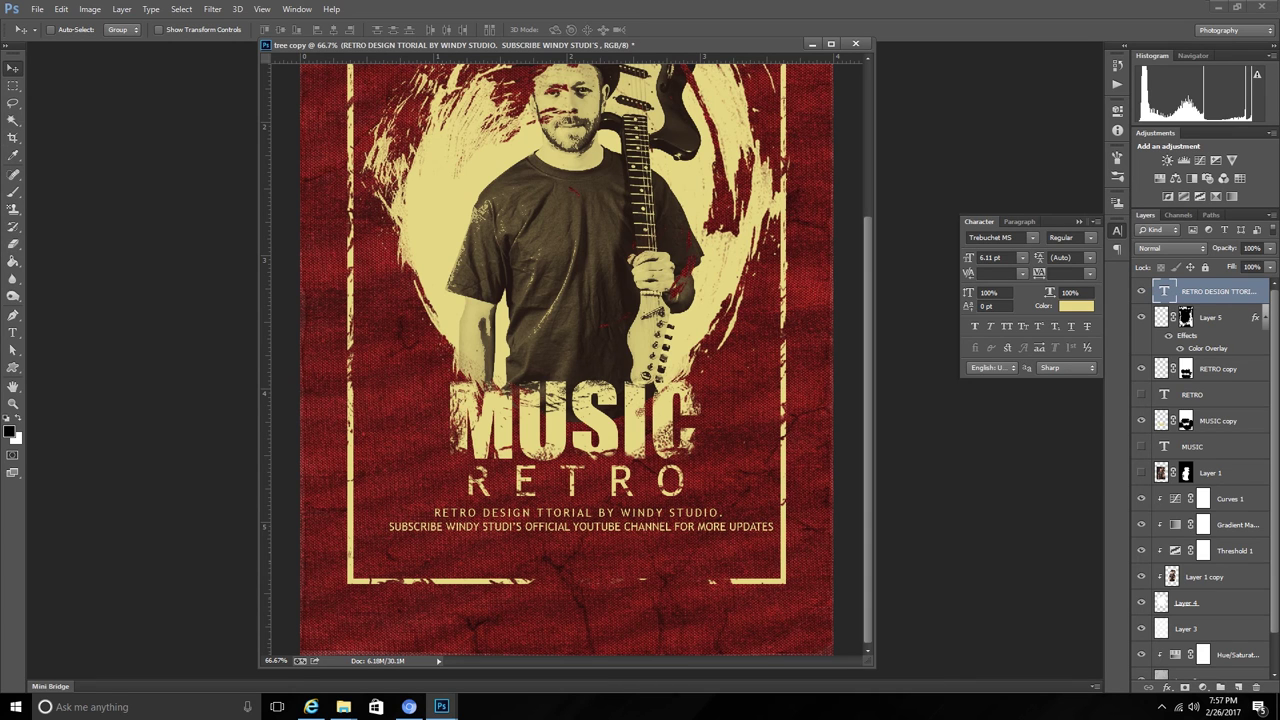
# - Draw a small five-sided polygon below the credits with the Polygon tool
pyautogui.click(13, 367)
pyautogui.click(60, 408)
pyautogui.hotkey('ctrl', '-')
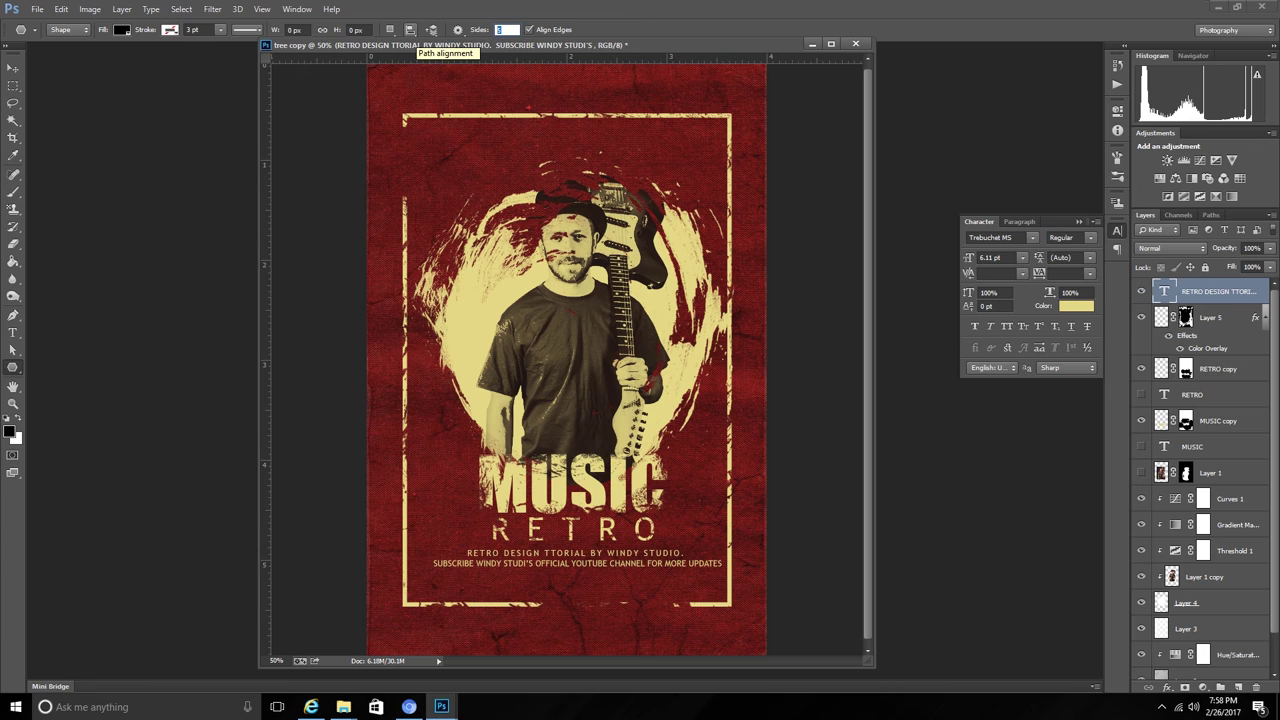
pyautogui.moveTo(506, 580); pyautogui.dragTo(512, 584)
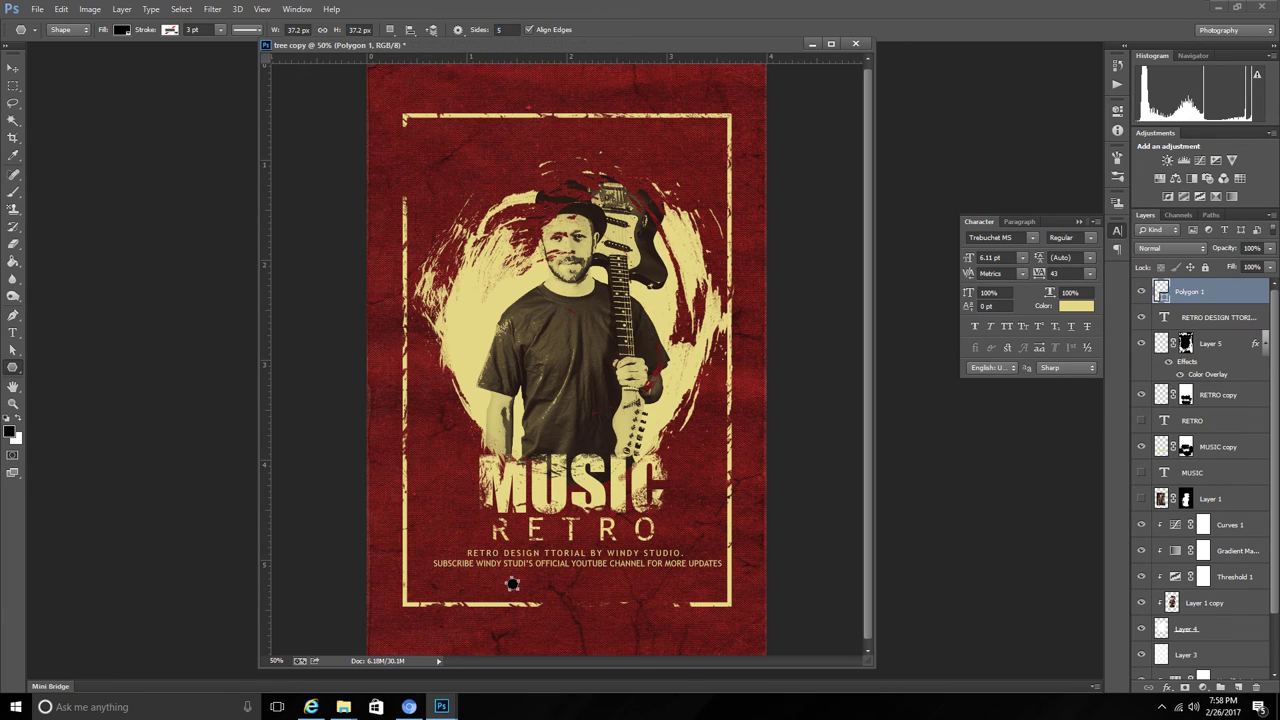
pyautogui.press('v')
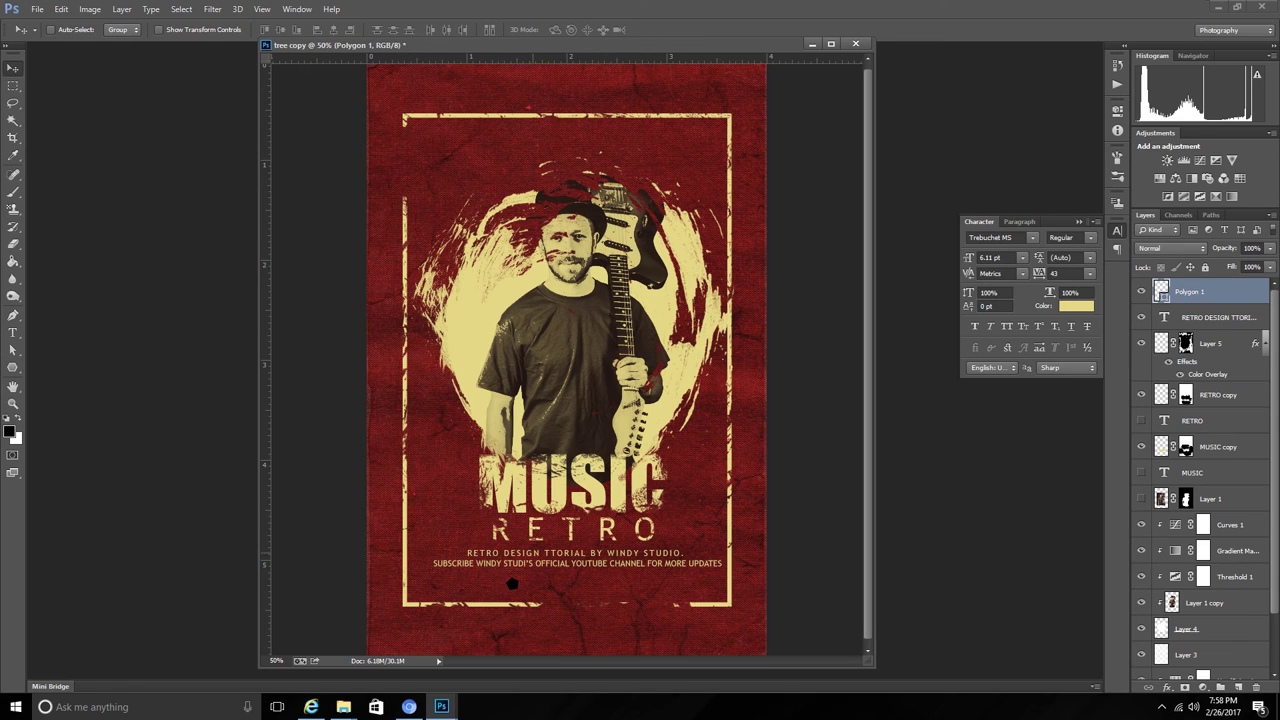
# - Give the pentagon a Color Overlay sampled from the cream #e6da87
pyautogui.click(1168, 688)
pyautogui.click(1165, 620)
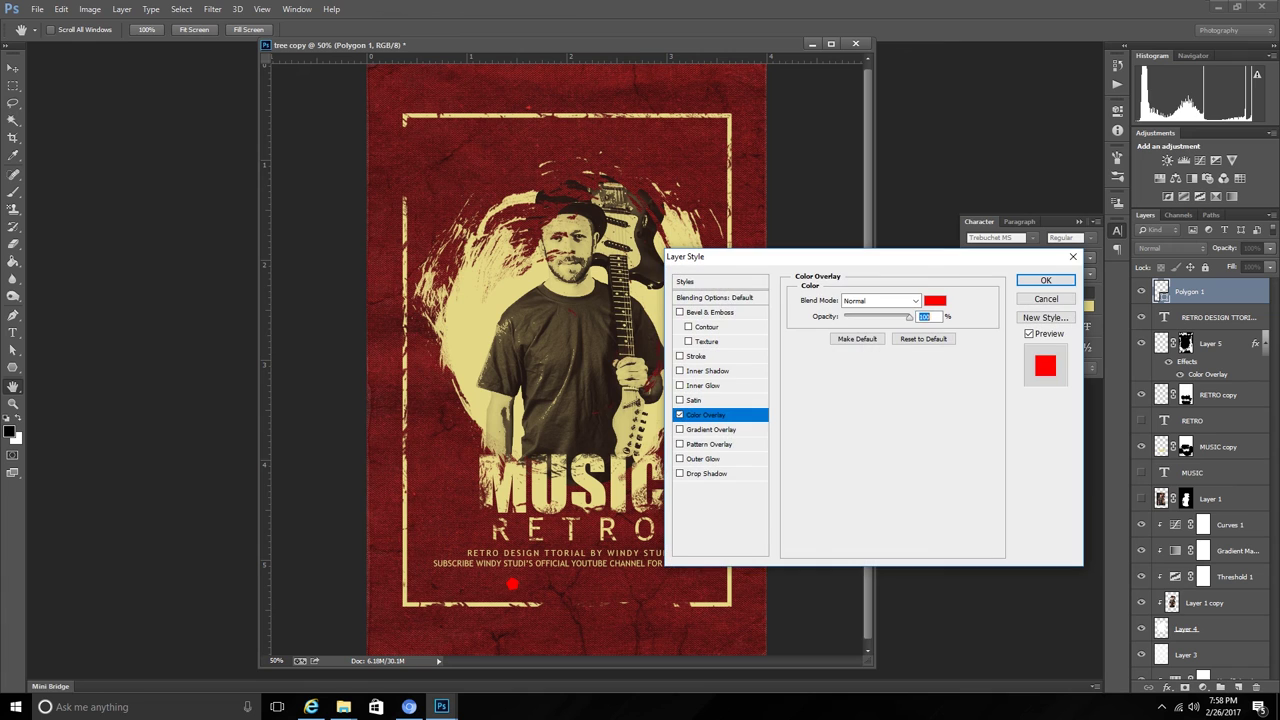
pyautogui.click(934, 300)
pyautogui.click(480, 260)
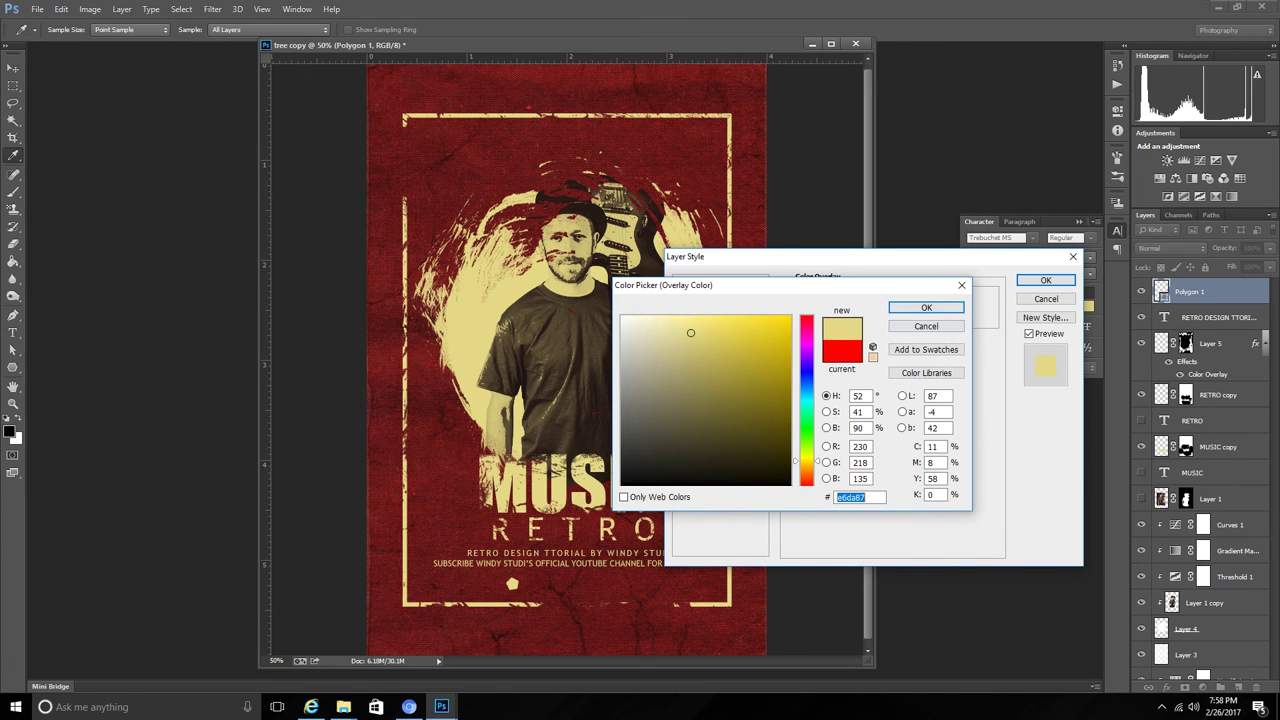
pyautogui.click(926, 307)
pyautogui.click(1045, 280)
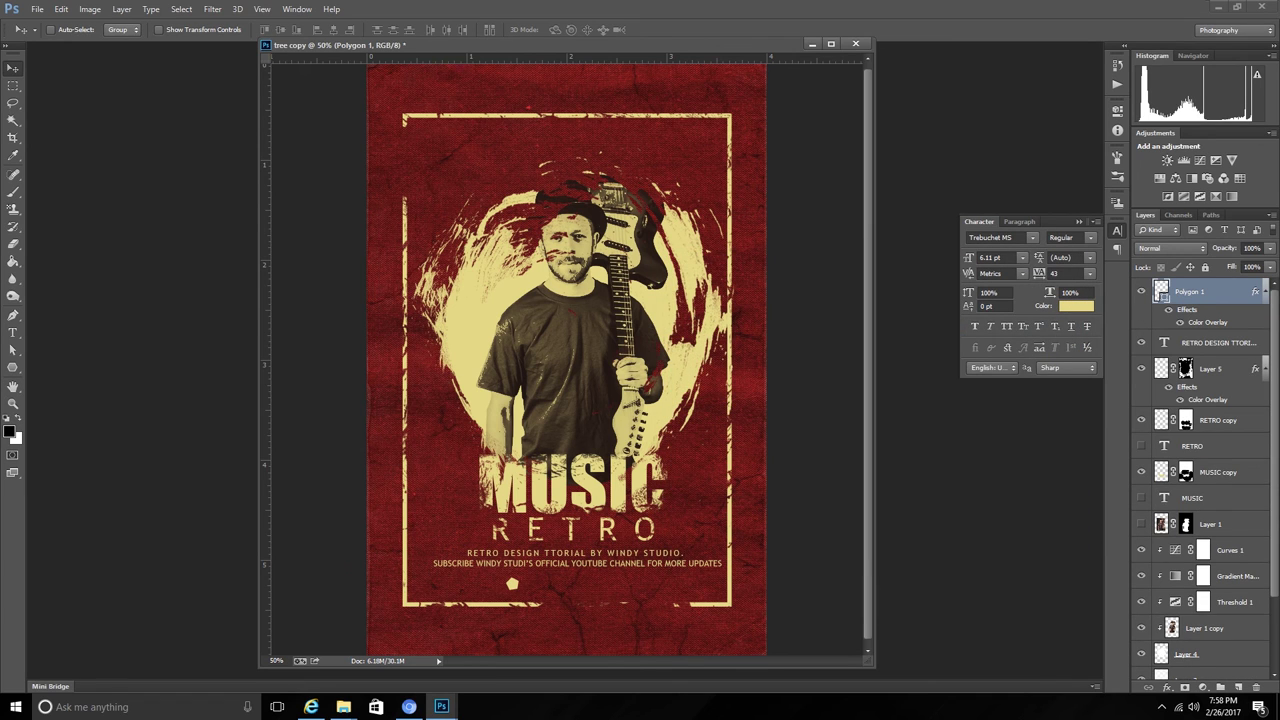
# - Add vertical guides at 0.5 in and 3.5 in
pyautogui.moveTo(266, 210); pyautogui.dragTo(416, 205)
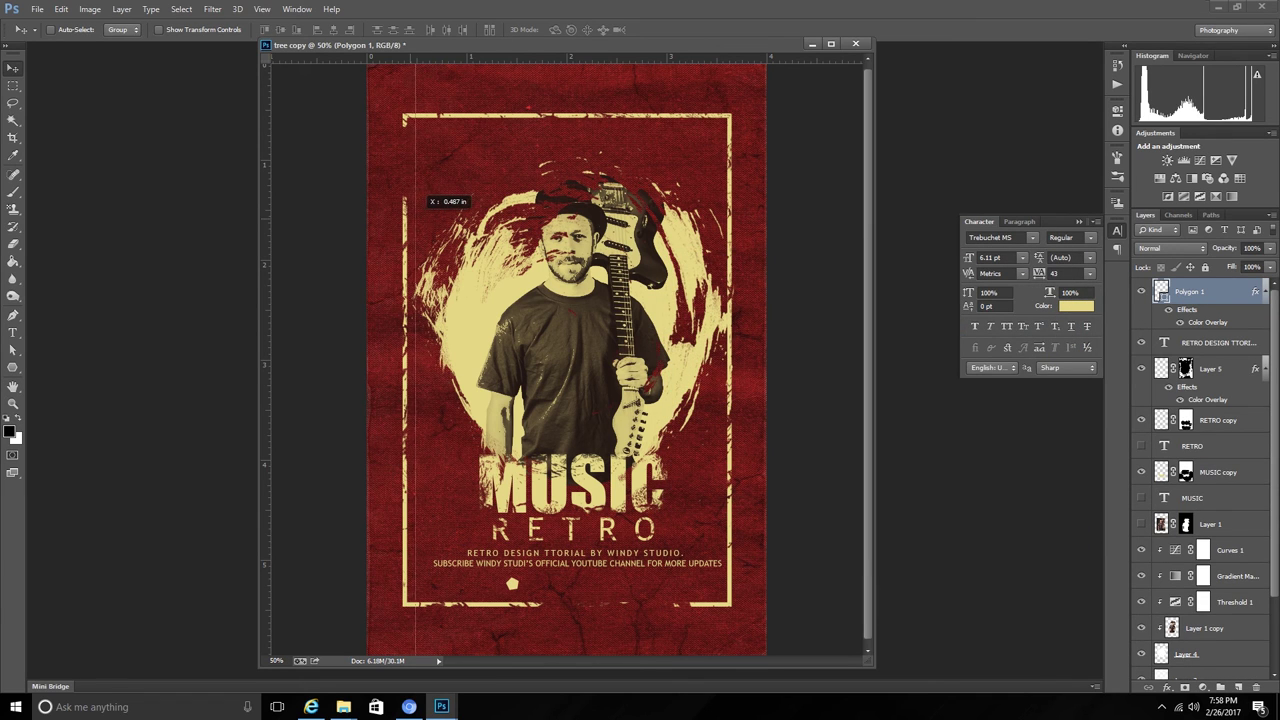
pyautogui.moveTo(416, 205); pyautogui.dragTo(416, 205)
pyautogui.moveTo(266, 210); pyautogui.dragTo(716, 203)
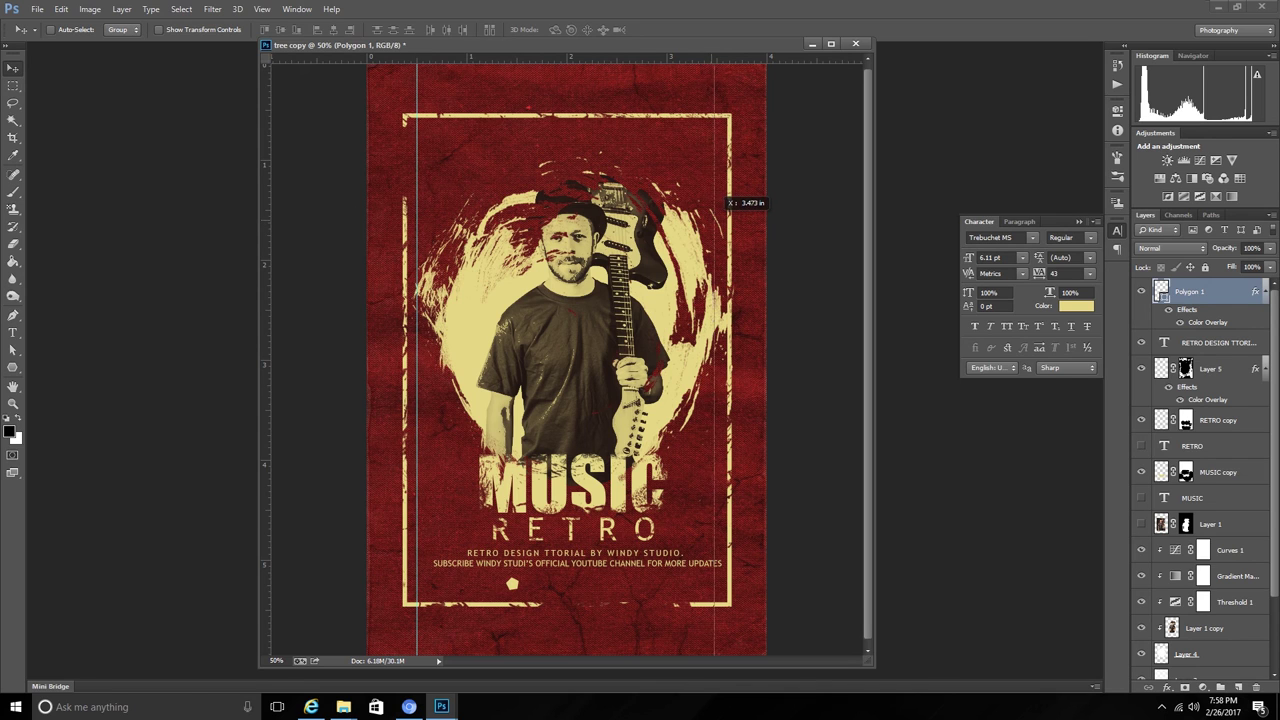
pyautogui.moveTo(716, 203); pyautogui.dragTo(716, 203)
# - Move the Polygon 1 pentagon left of the credits and nudge the credits horizontally
pyautogui.rightClick(512, 583)
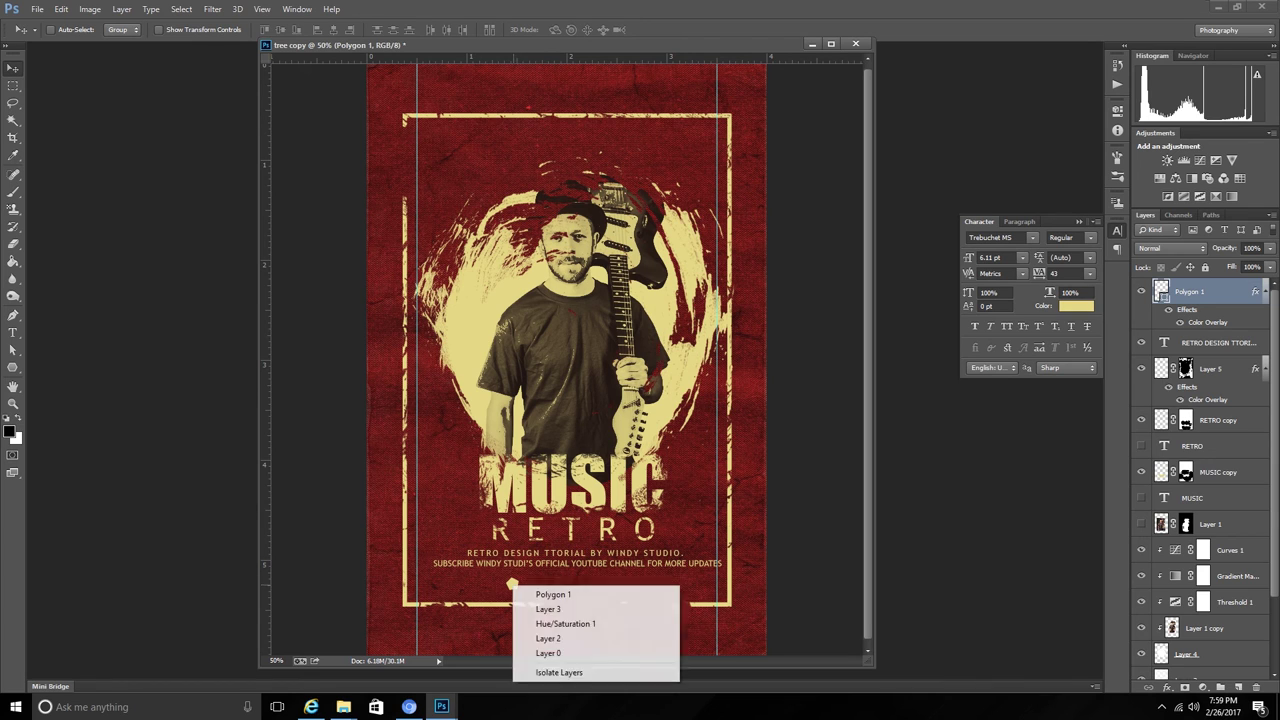
pyautogui.click(525, 594)
pyautogui.moveTo(514, 588); pyautogui.dragTo(441, 585)
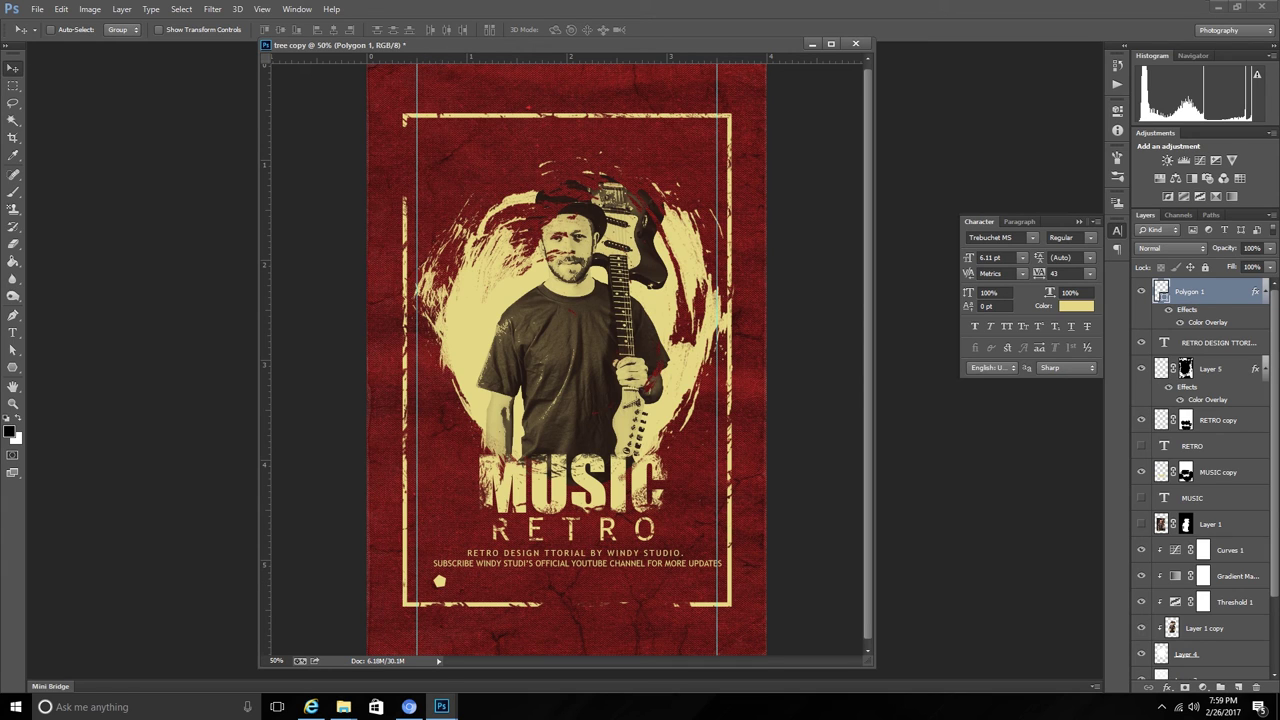
pyautogui.click(1218, 342)
pyautogui.press('Left')
pyautogui.press('Left')
pyautogui.press('Left')
pyautogui.press('Left')
pyautogui.press('Left')
pyautogui.press('Left')
pyautogui.press('Left')
pyautogui.press('Left')
pyautogui.press('Left')
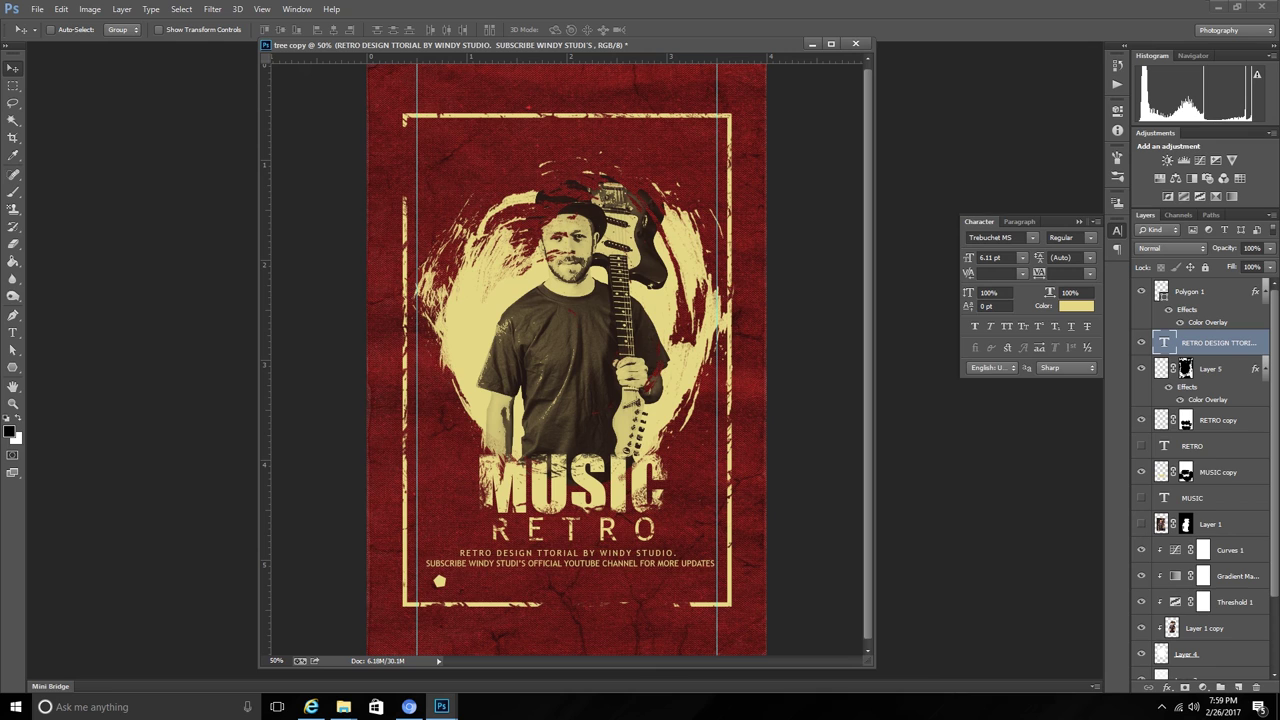
pyautogui.press('Right')
pyautogui.press('Right')
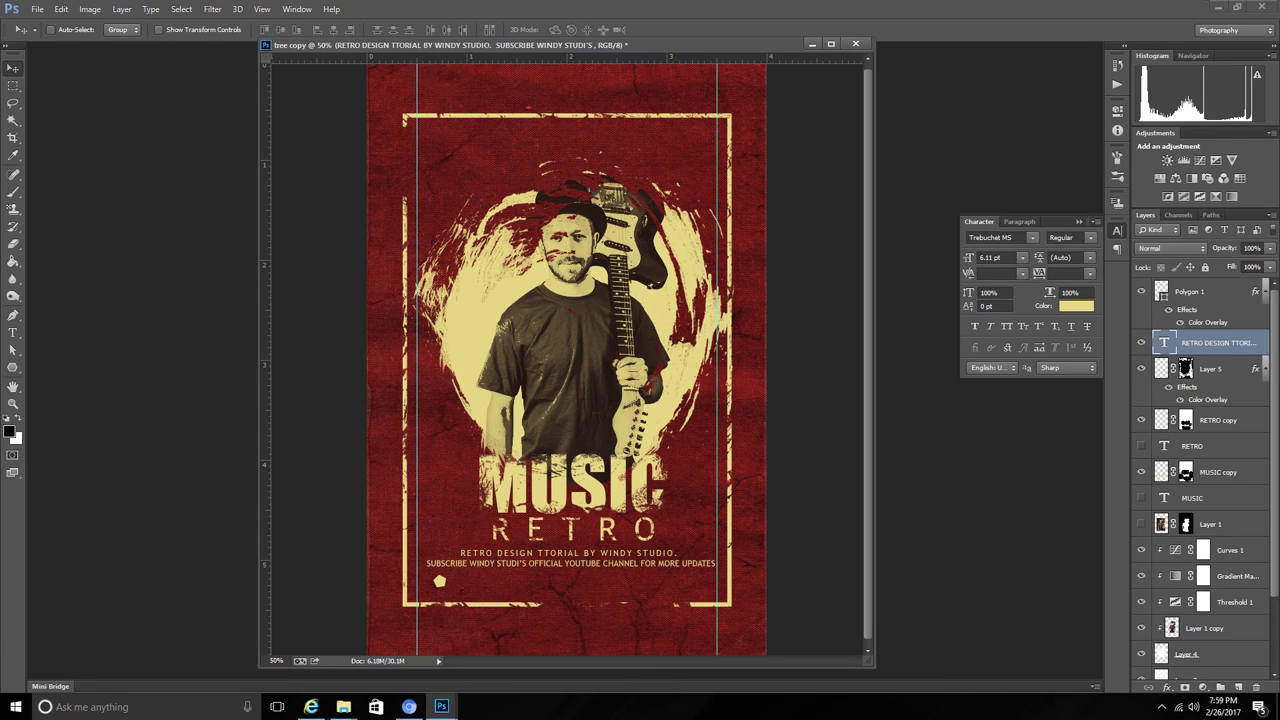
pyautogui.press('Left')
# - Alt-drag a Polygon 1 copy pentagon to the right of the credits
pyautogui.rightClick(437, 582)
pyautogui.click(458, 591)
pyautogui.moveTo(440, 581); pyautogui.dragTo(702, 580)
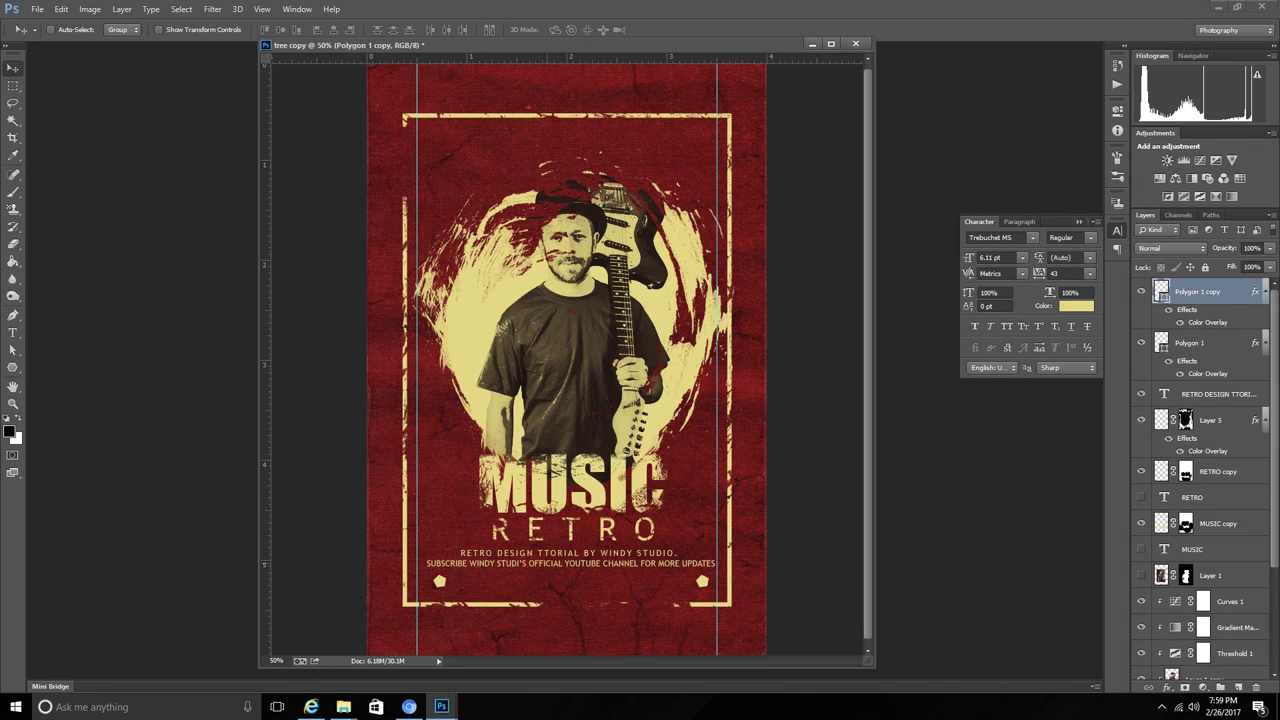
# - Alt-drag a duplicate of the RETRO DESIGN caption just below the original
pyautogui.rightClick(571, 563)
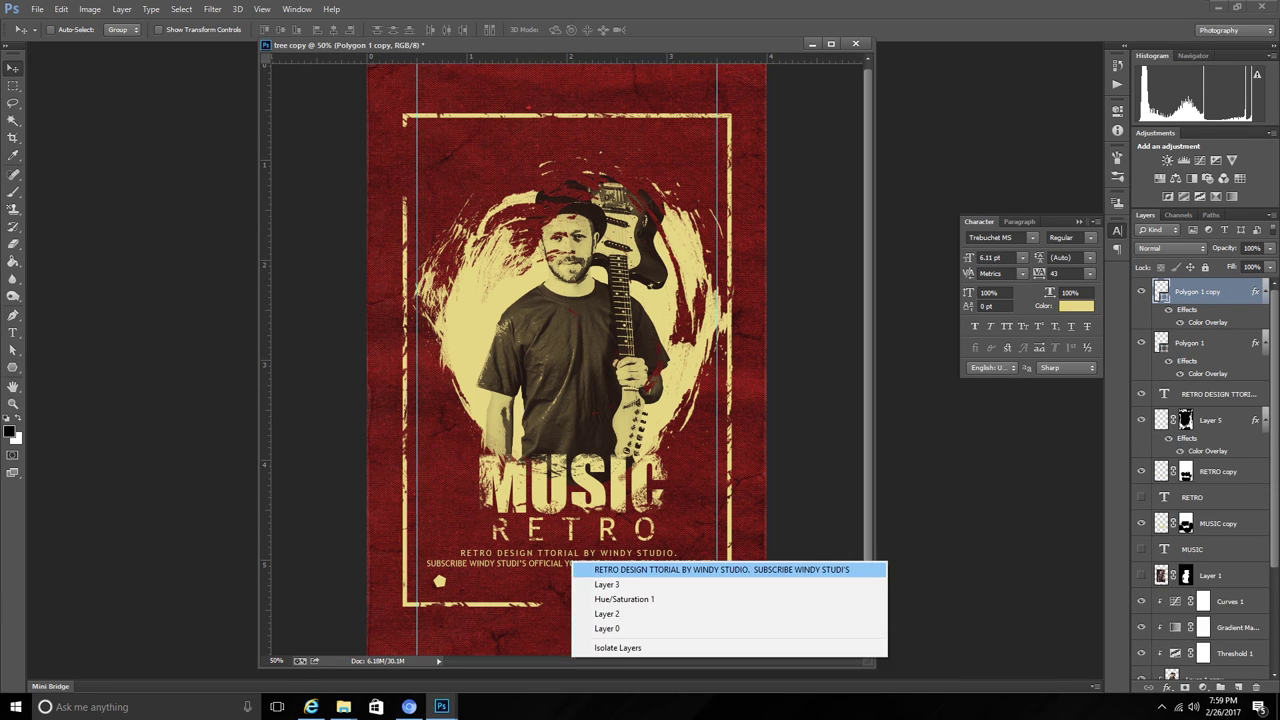
pyautogui.click(600, 569)
pyautogui.moveTo(590, 540); pyautogui.dragTo(590, 565)
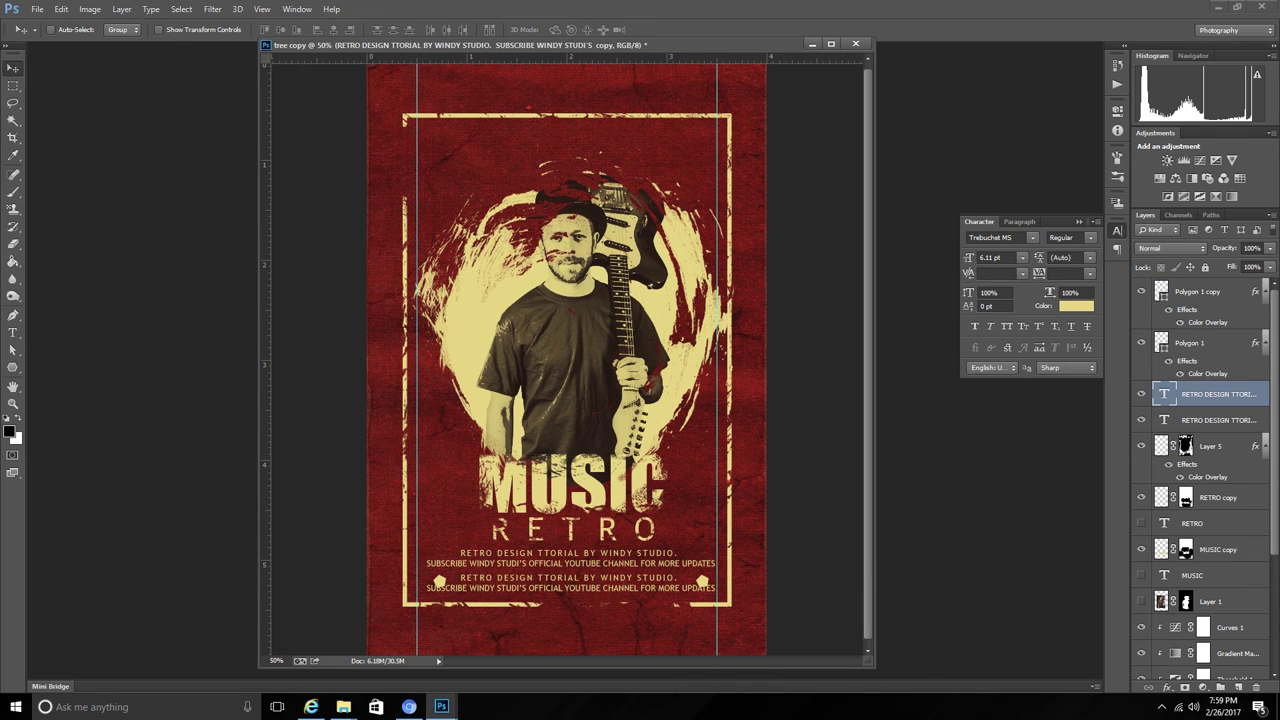
# - Retype the copied caption as WINDY STUDIO at 9.11 pt with tracking about 663
pyautogui.doubleClick(1163, 394)
pyautogui.write('WIND')
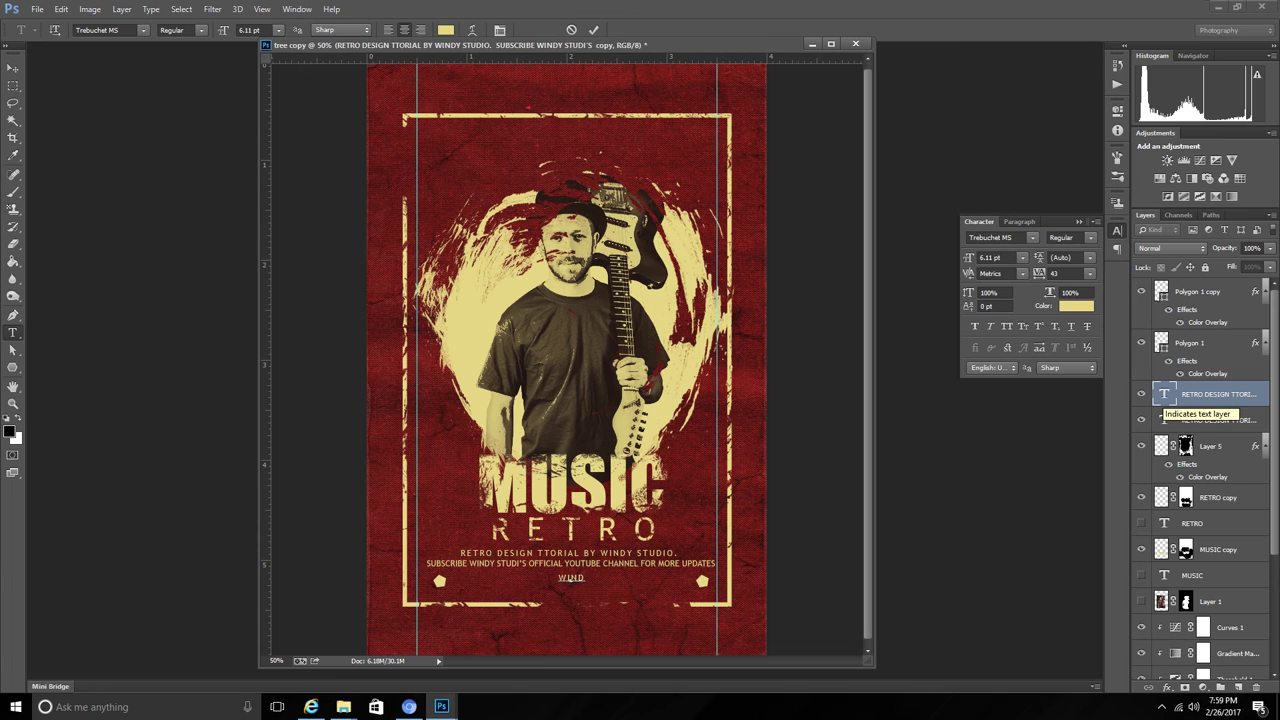
pyautogui.write('Y STU')
pyautogui.write('DIO')
pyautogui.hotkey('ctrl', 'a')
pyautogui.click(996, 257)
pyautogui.press('Up')
pyautogui.press('Up')
pyautogui.press('Up')
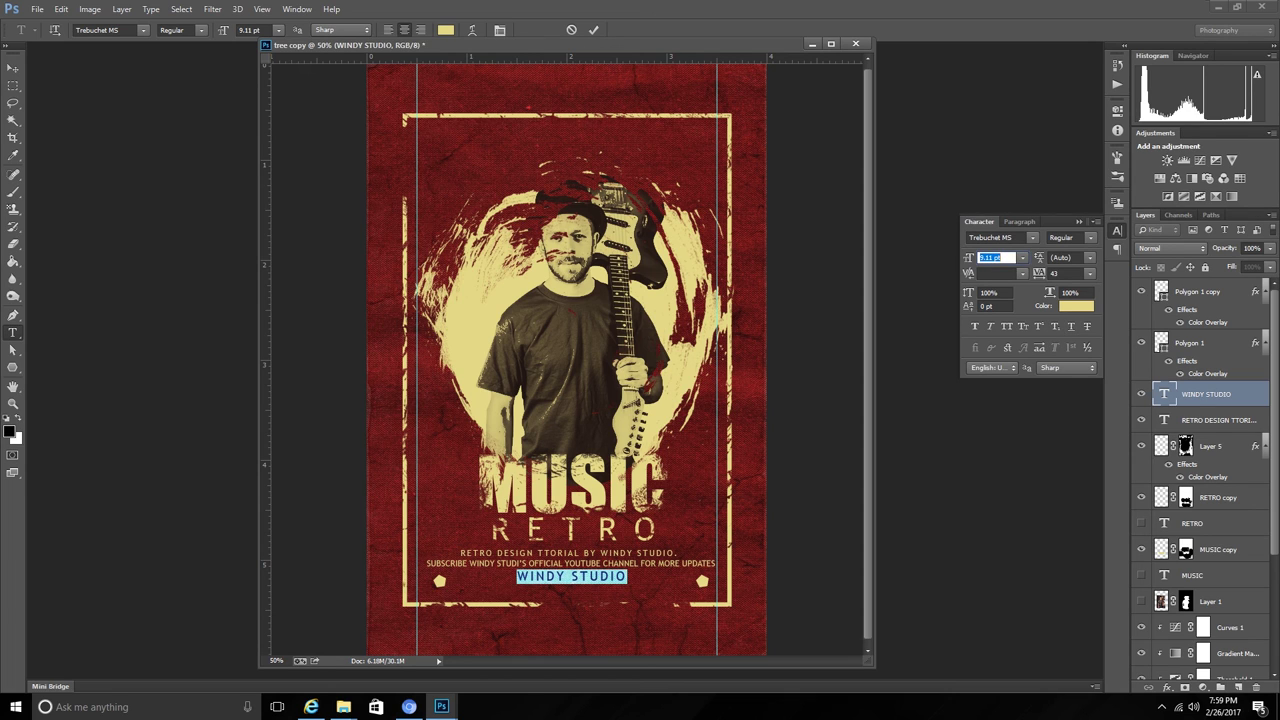
pyautogui.click(1065, 273)
pyautogui.press('Down')
pyautogui.press('Down')
pyautogui.press('Down')
pyautogui.press('Down')
pyautogui.press('Down')
pyautogui.press('Down')
pyautogui.press('Up')
pyautogui.press('Up')
pyautogui.press('Up')
pyautogui.press('Up')
pyautogui.press('Up')
pyautogui.press('Up')
pyautogui.press('Up')
pyautogui.press('Up')
pyautogui.press('Up')
pyautogui.press('Up')
pyautogui.press('Up')
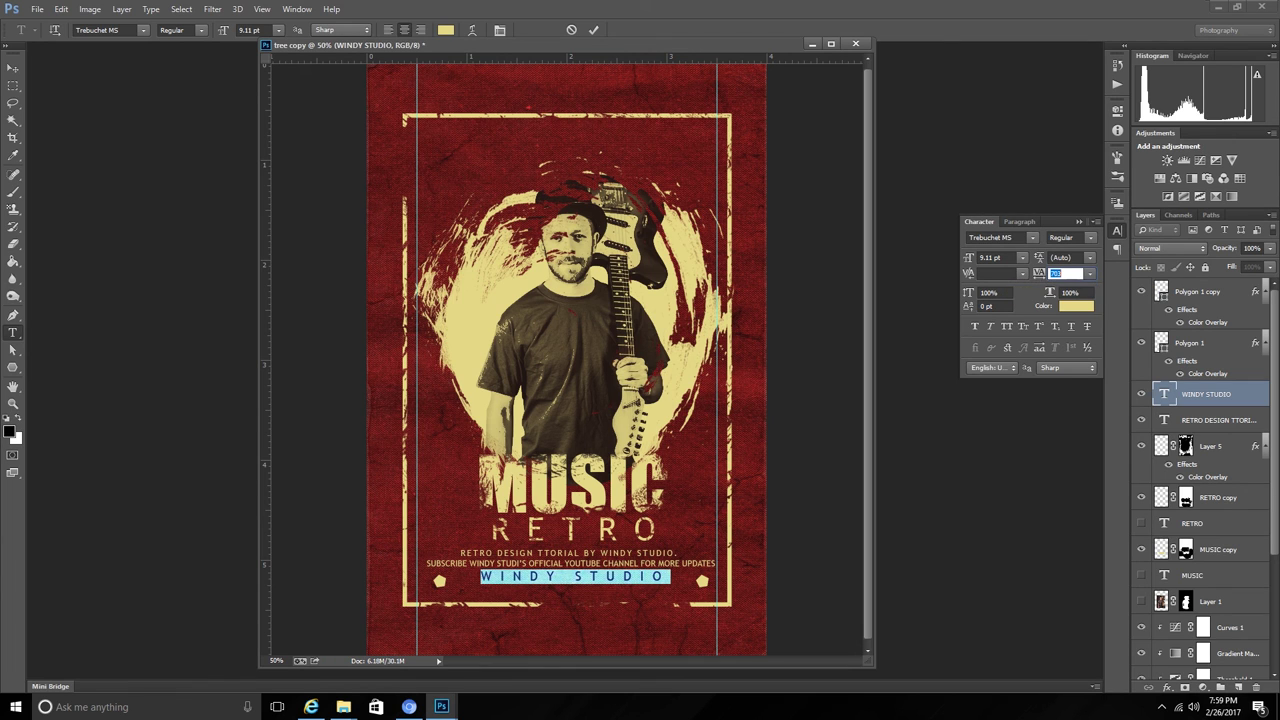
pyautogui.press('Down')
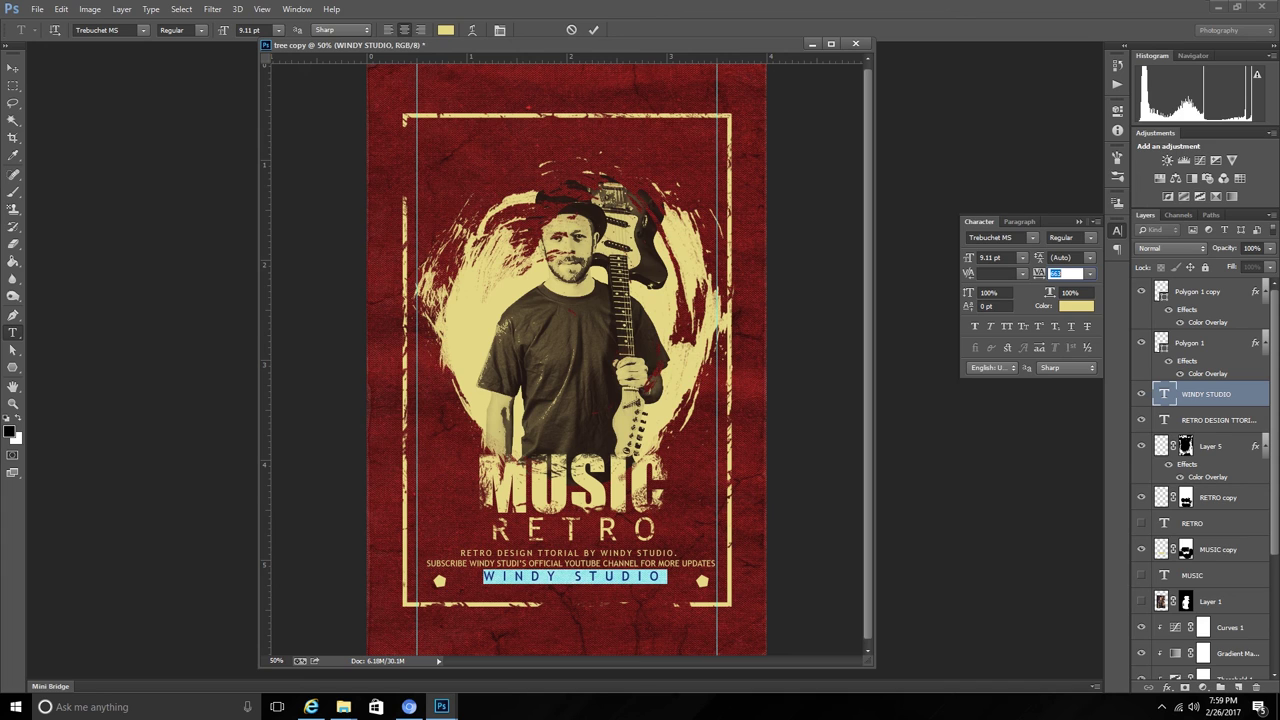
pyautogui.click(13, 67)
pyautogui.press('Down')
pyautogui.press('Down')
pyautogui.press('Down')
pyautogui.press('Down')
# - Shift-nudge Polygon 1 and Polygon 1 copy inward to flank WINDY STUDIO
pyautogui.rightClick(441, 580)
pyautogui.click(470, 591)
pyautogui.hotkey('shift', 'Right')
pyautogui.hotkey('shift', 'Right')
pyautogui.hotkey('shift', 'Right')
pyautogui.hotkey('shift', 'Right')
pyautogui.hotkey('shift', 'Right')
pyautogui.hotkey('shift', 'Right')
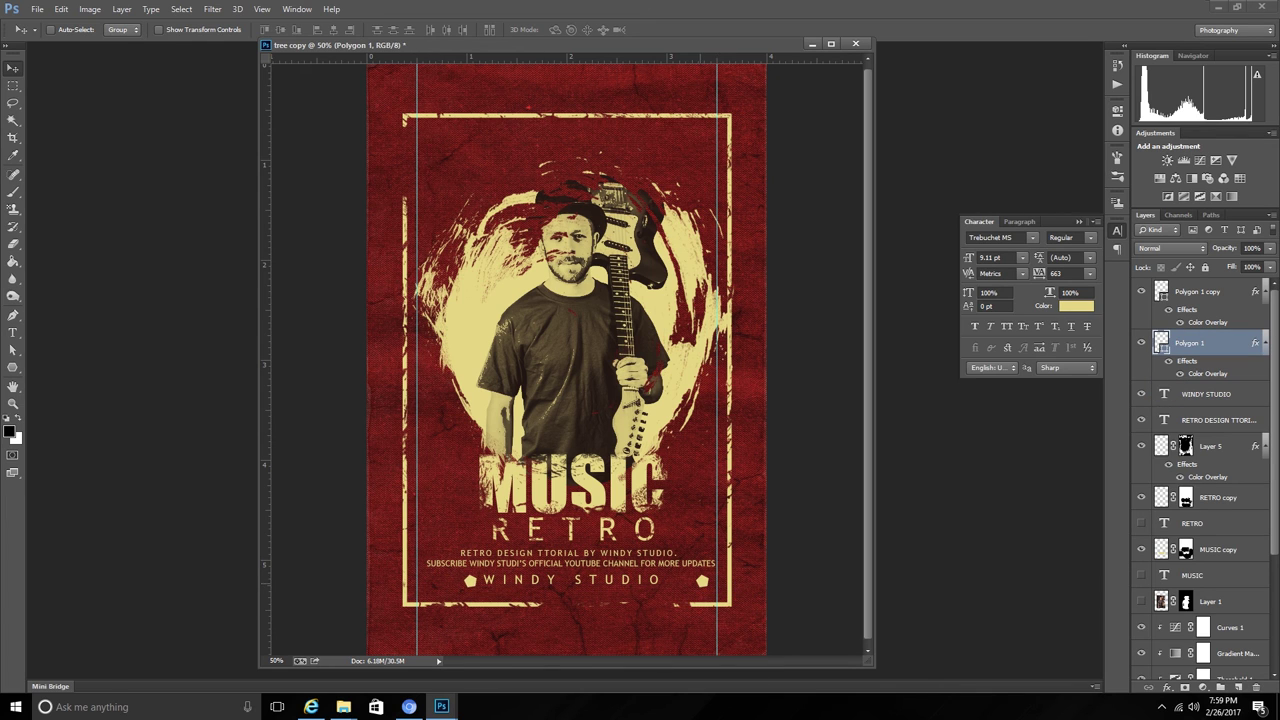
pyautogui.rightClick(702, 584)
pyautogui.click(790, 591)
pyautogui.hotkey('shift', 'Left')
pyautogui.hotkey('shift', 'Left')
pyautogui.hotkey('shift', 'Left')
pyautogui.hotkey('shift', 'Left')
pyautogui.hotkey('shift', 'Left')
pyautogui.hotkey('shift', 'Left')
pyautogui.hotkey('shift', 'Left')
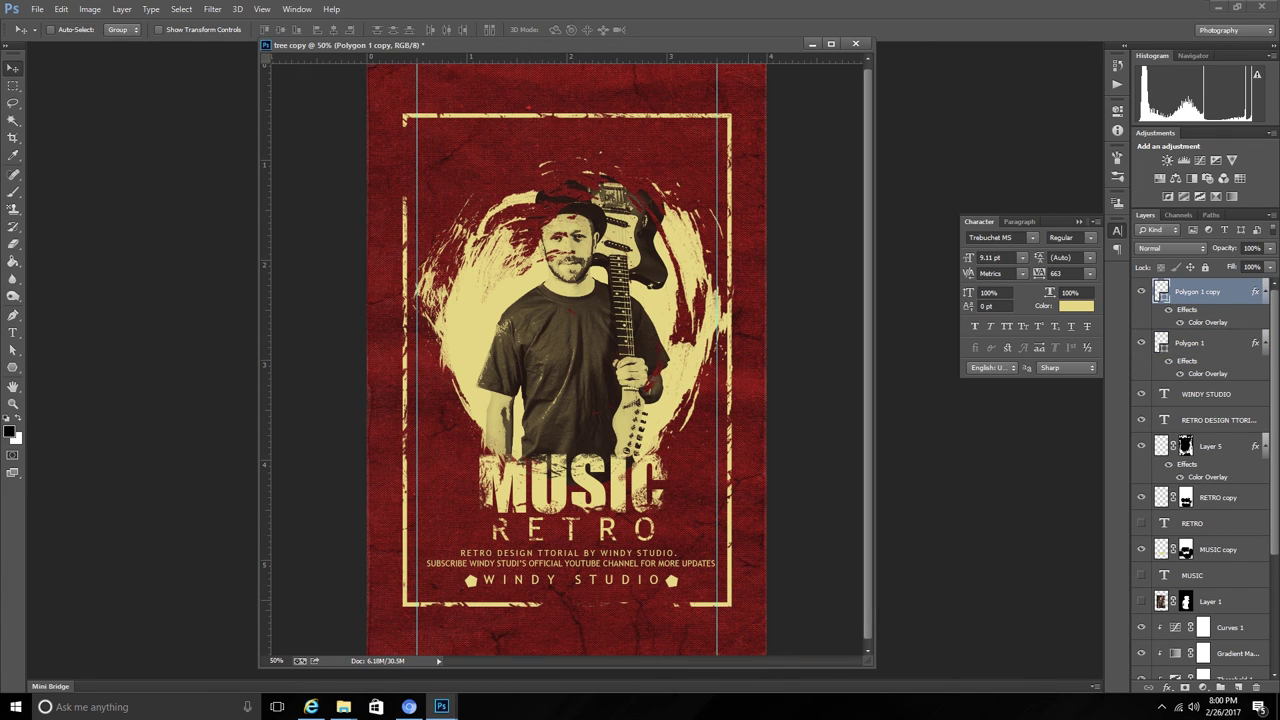
pyautogui.hotkey('ctrl', '-')
pyautogui.hotkey('ctrl', '-')
pyautogui.hotkey('ctrl', '+')
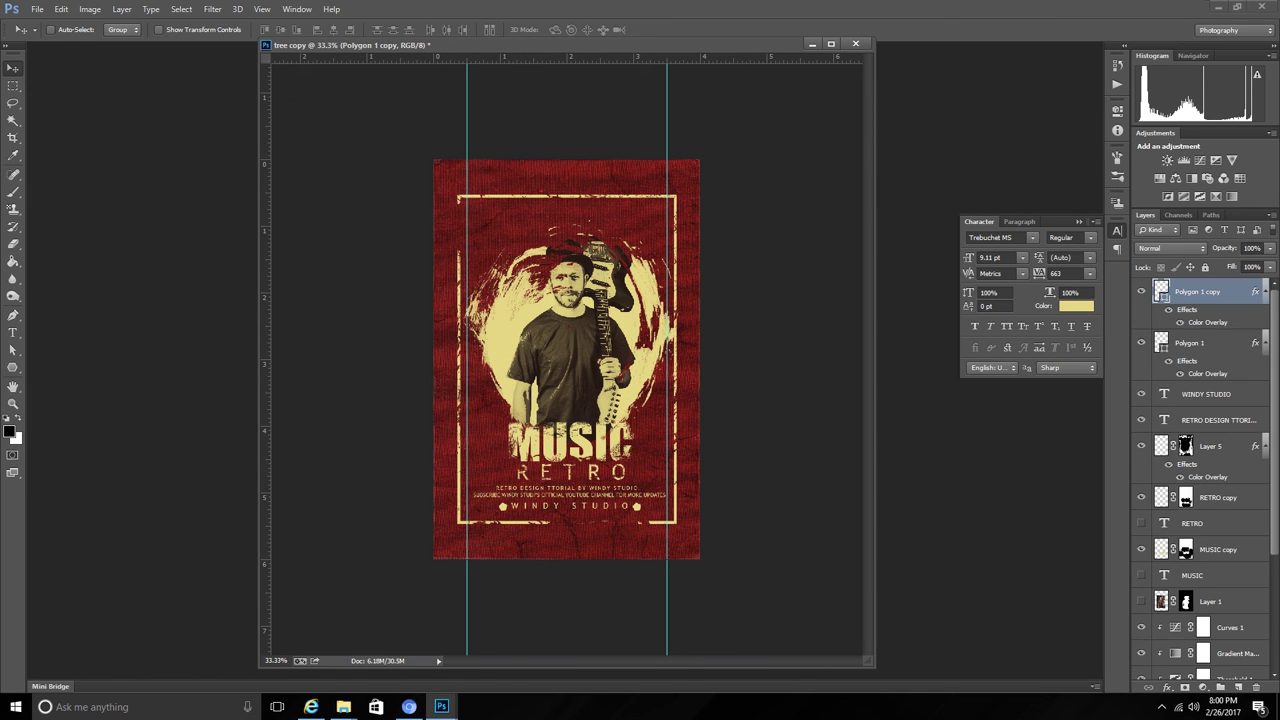
# - Nudge Layer 1 copy and Layer 4 together slightly higher in the brush circle
pyautogui.scroll(-5, 1200, 480)
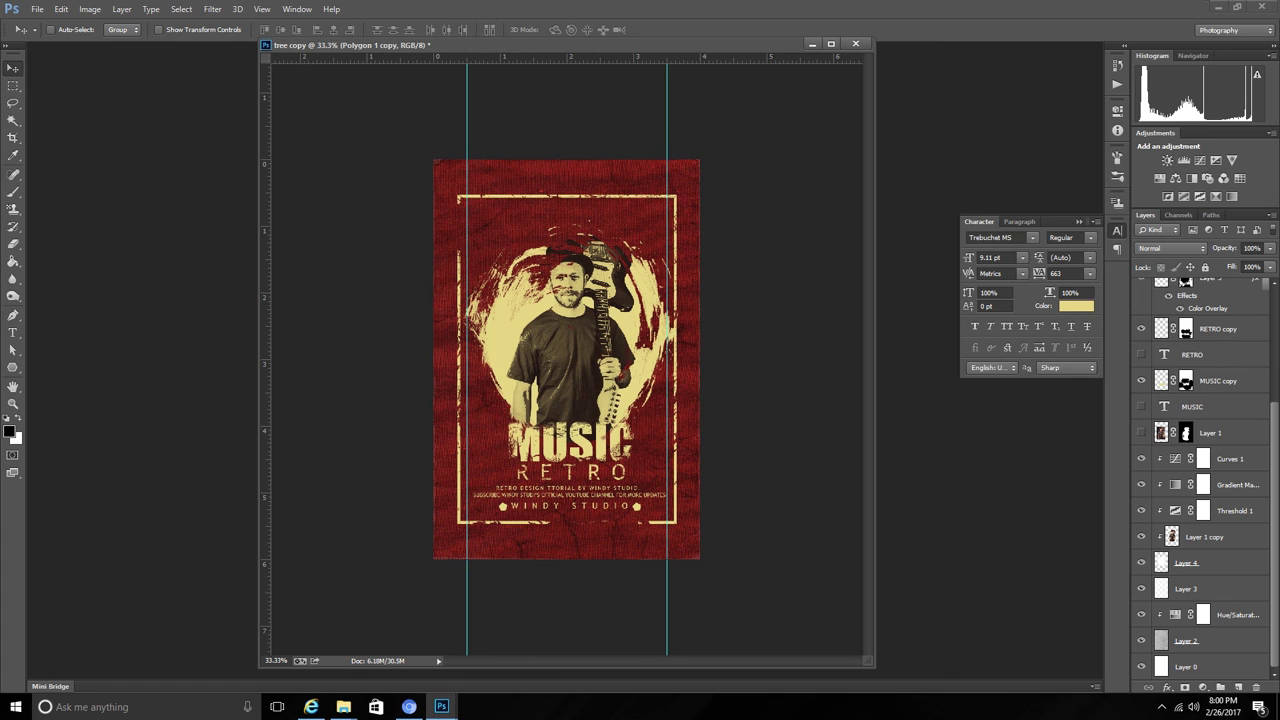
pyautogui.click(1204, 537)
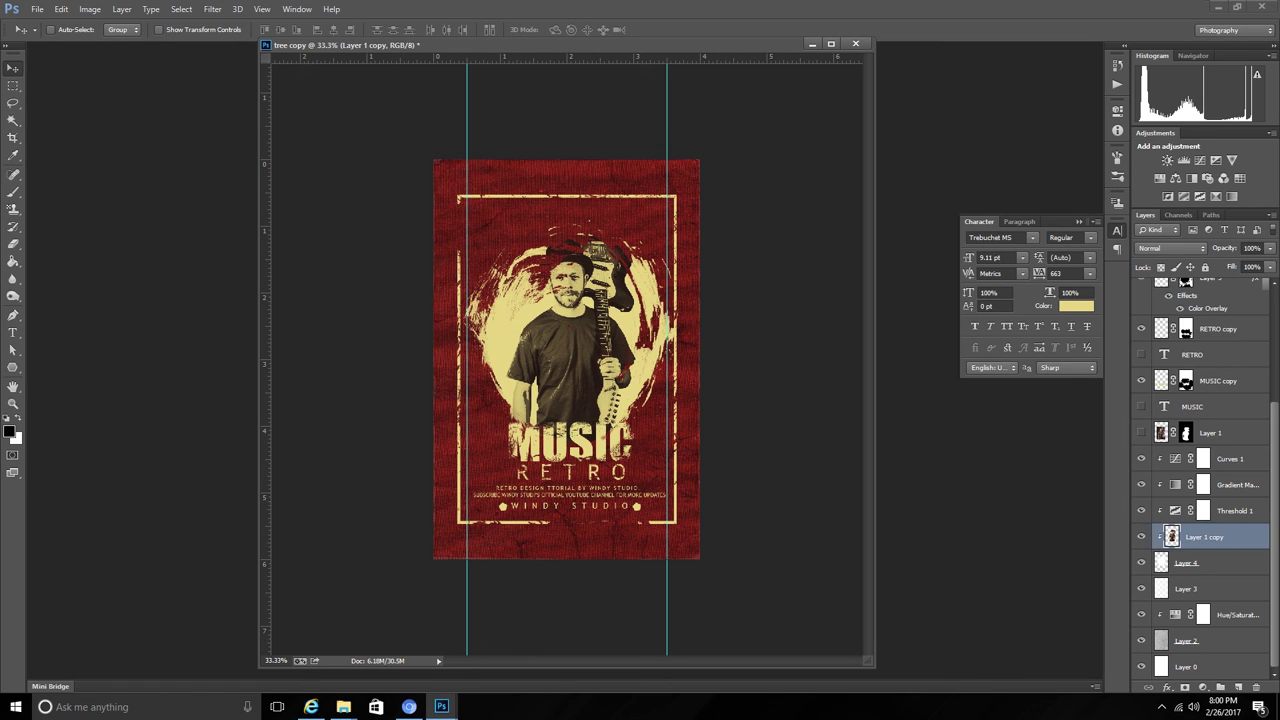
pyautogui.keyDown('shift'); pyautogui.click(1186, 563); pyautogui.keyUp('shift')
pyautogui.hotkey('shift', 'Up')
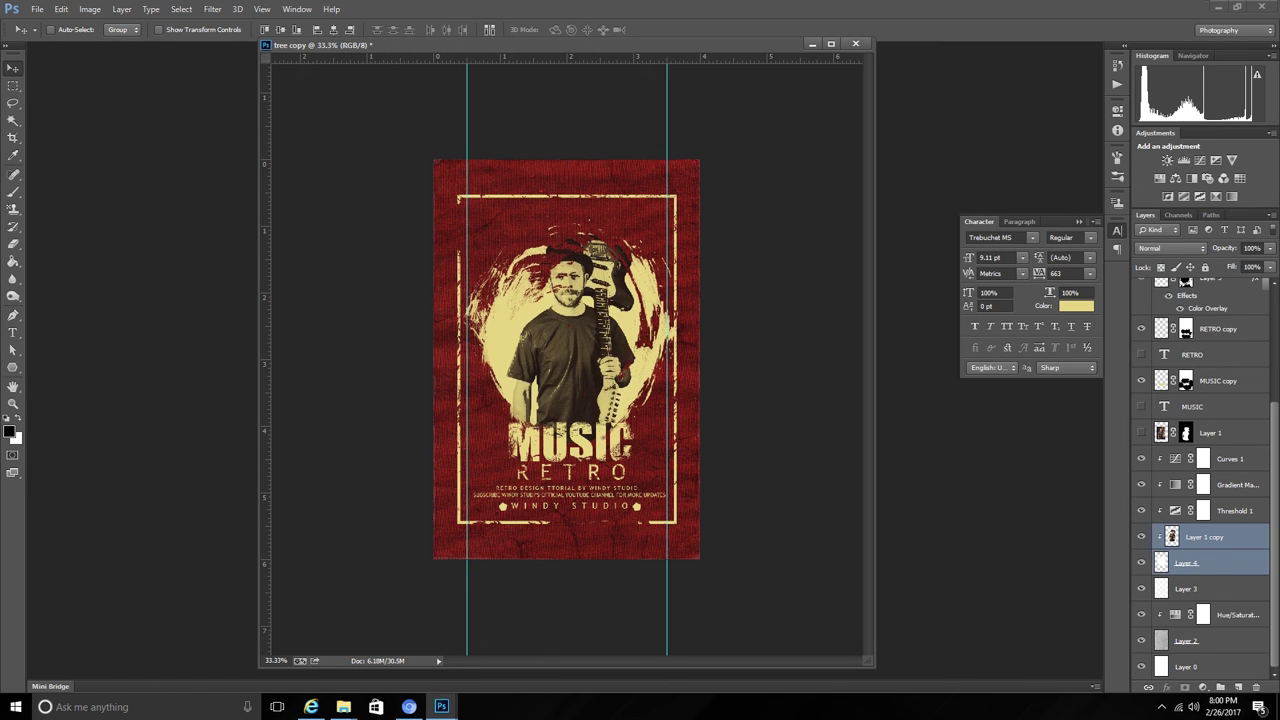
pyautogui.hotkey('shift', 'Up')
pyautogui.hotkey('shift', 'Up')
pyautogui.hotkey('shift', 'Up')
pyautogui.hotkey('shift', 'Up')
pyautogui.hotkey('shift', 'Down')
pyautogui.hotkey('shift', 'Down')
pyautogui.hotkey('shift', 'Down')
pyautogui.hotkey('shift', 'Up')
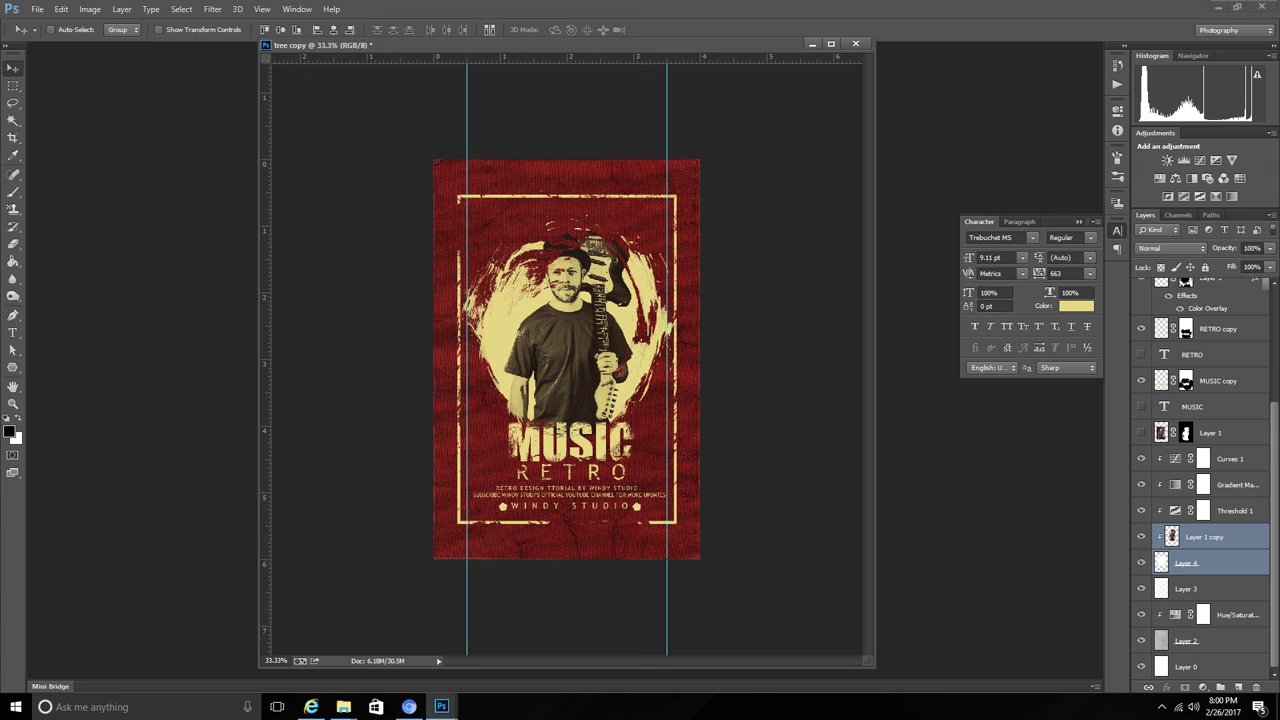
pyautogui.hotkey('shift', 'Down')
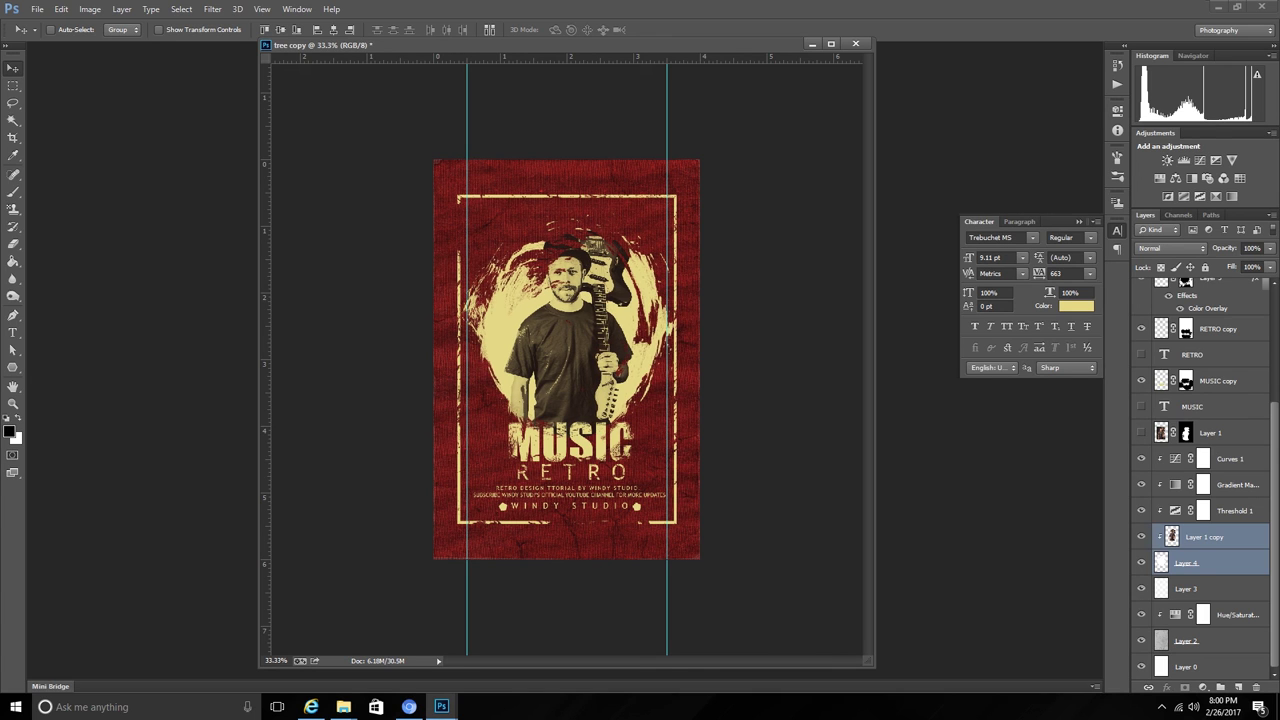
pyautogui.hotkey('shift', 'Down')
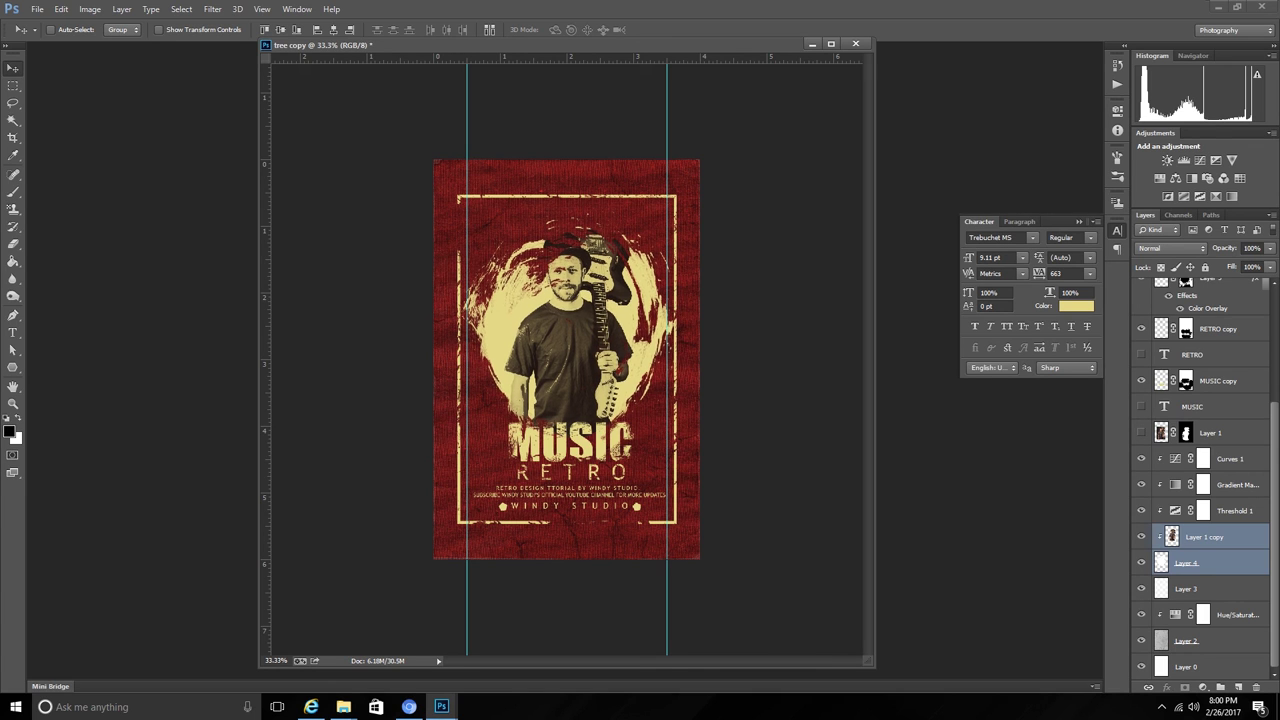
# - Select the MUSIC copy and RETRO copy layers and zoom back to 50%
pyautogui.rightClick(584, 450)
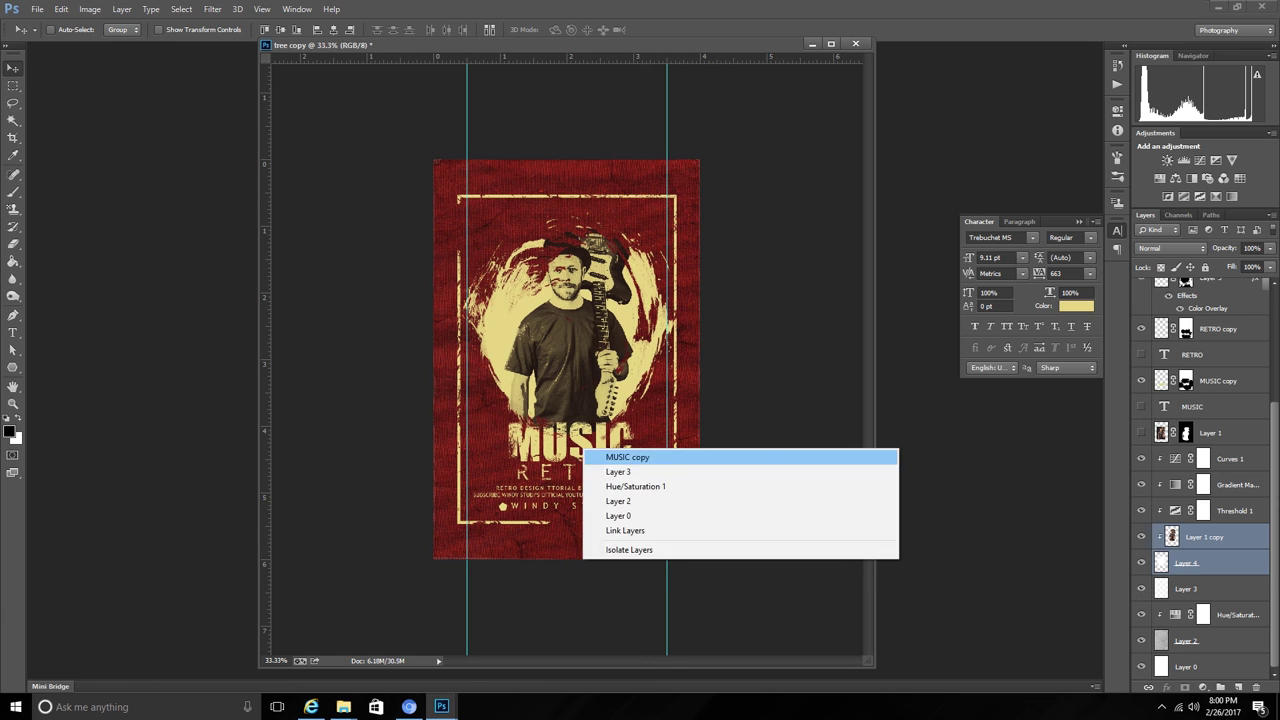
pyautogui.click(620, 457)
pyautogui.rightClick(592, 472)
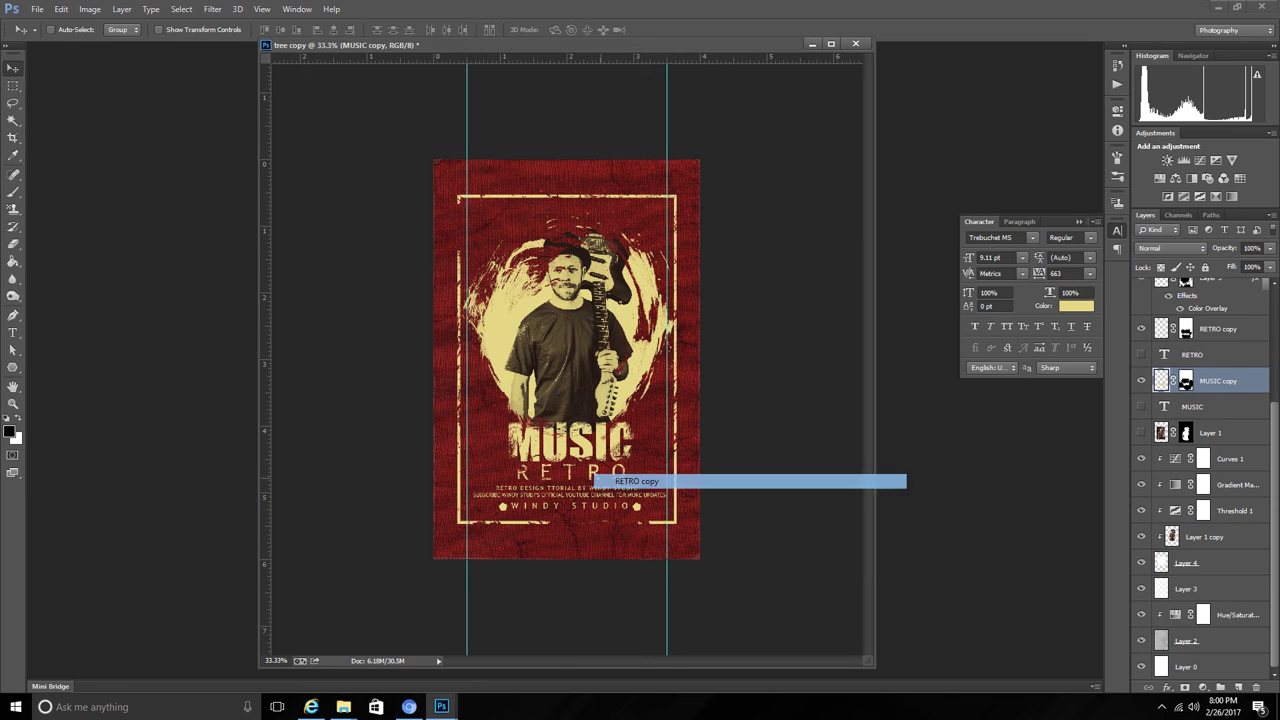
pyautogui.keyDown('shift'); pyautogui.click(640, 481); pyautogui.keyUp('shift')
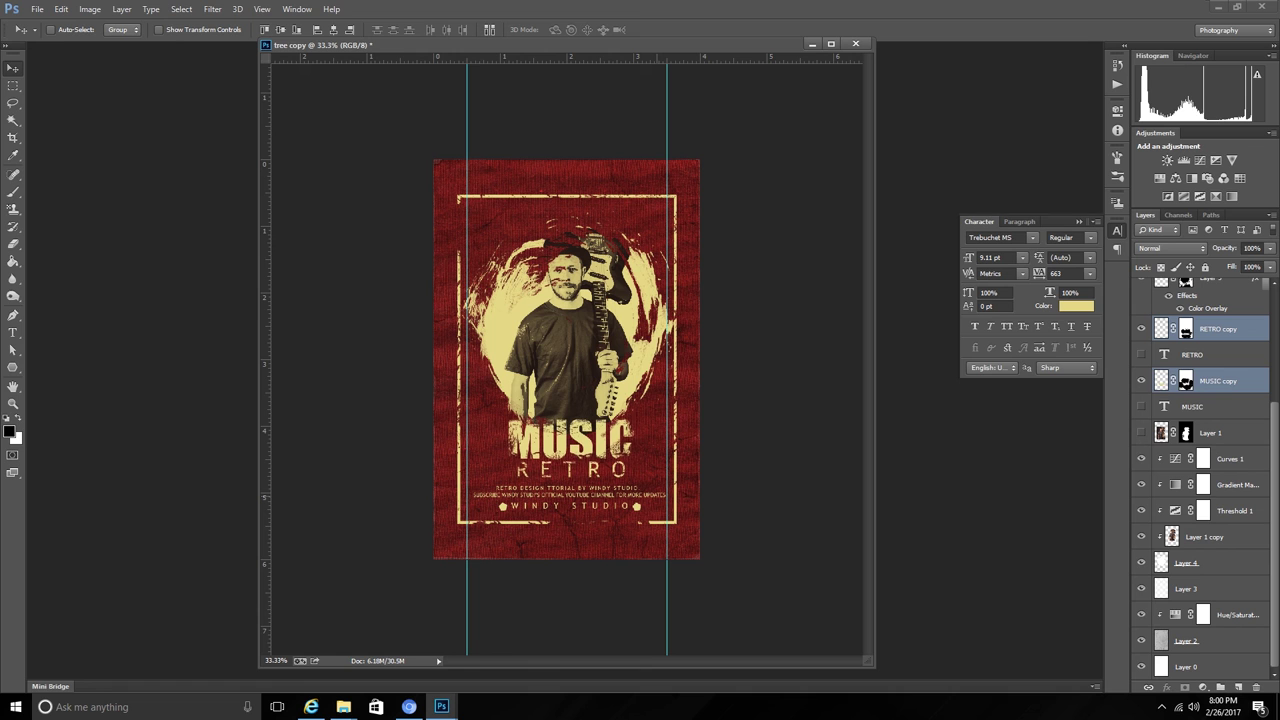
pyautogui.hotkey('ctrl', '-')
pyautogui.hotkey('ctrl', '+')
pyautogui.hotkey('ctrl', '+')
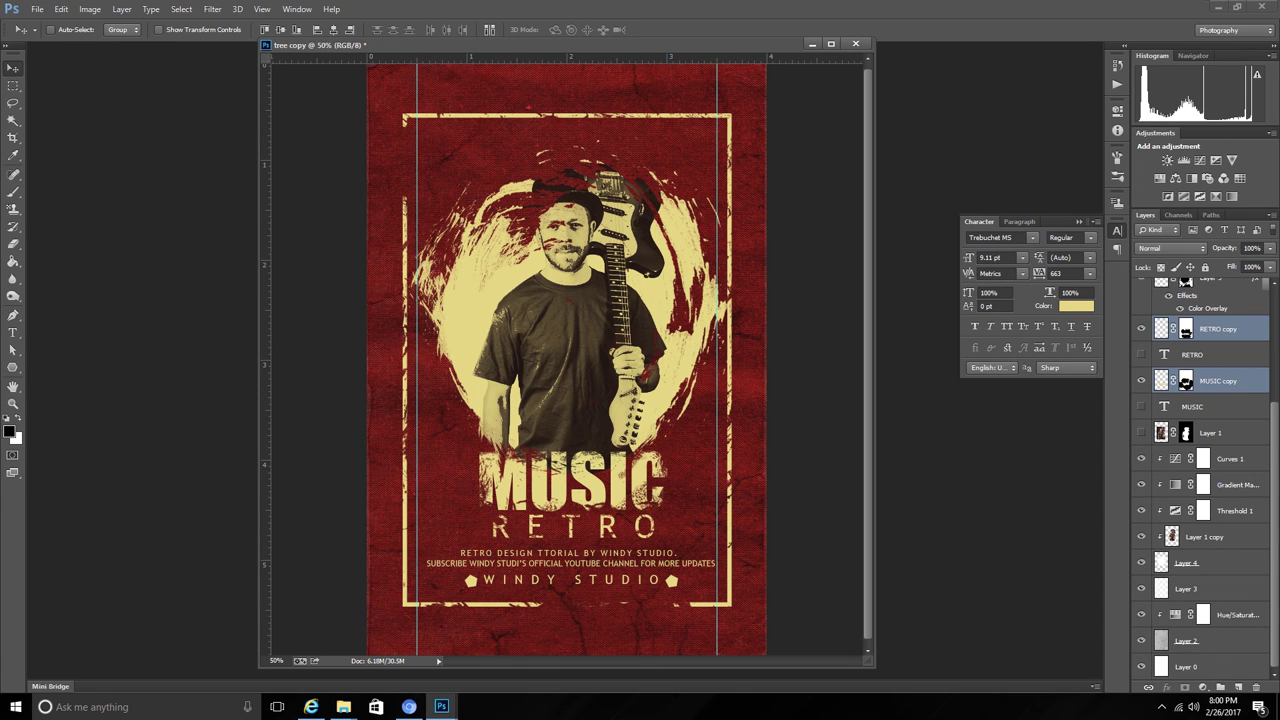
# - Close the Character panel, select Layer 5, and preview the poster in Full Screen Mode
pyautogui.press('f')
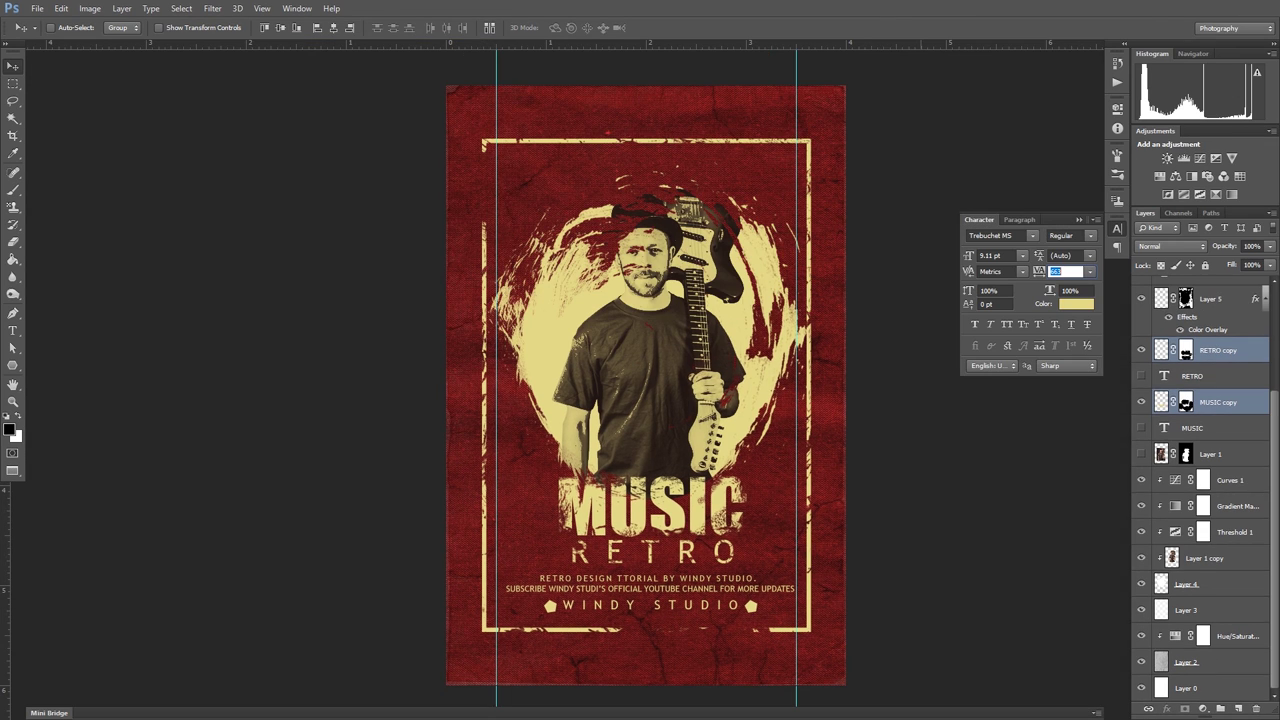
pyautogui.click(1079, 219)
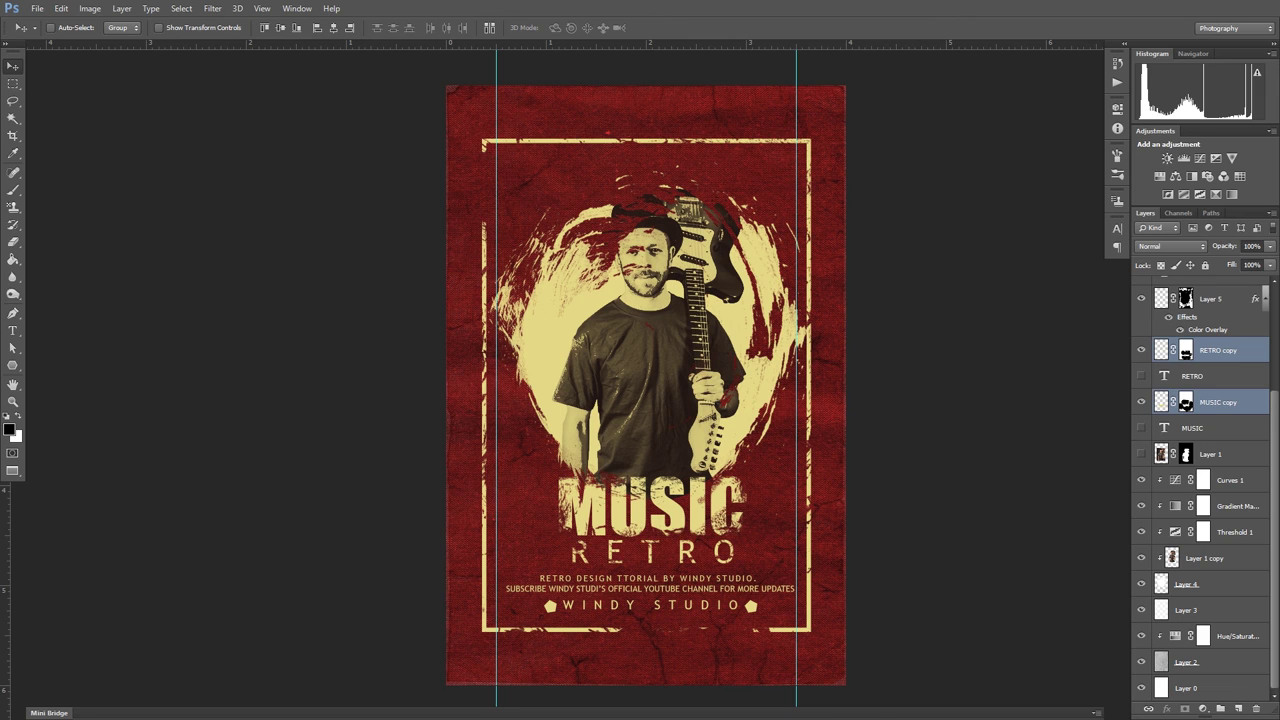
pyautogui.click(1212, 299)
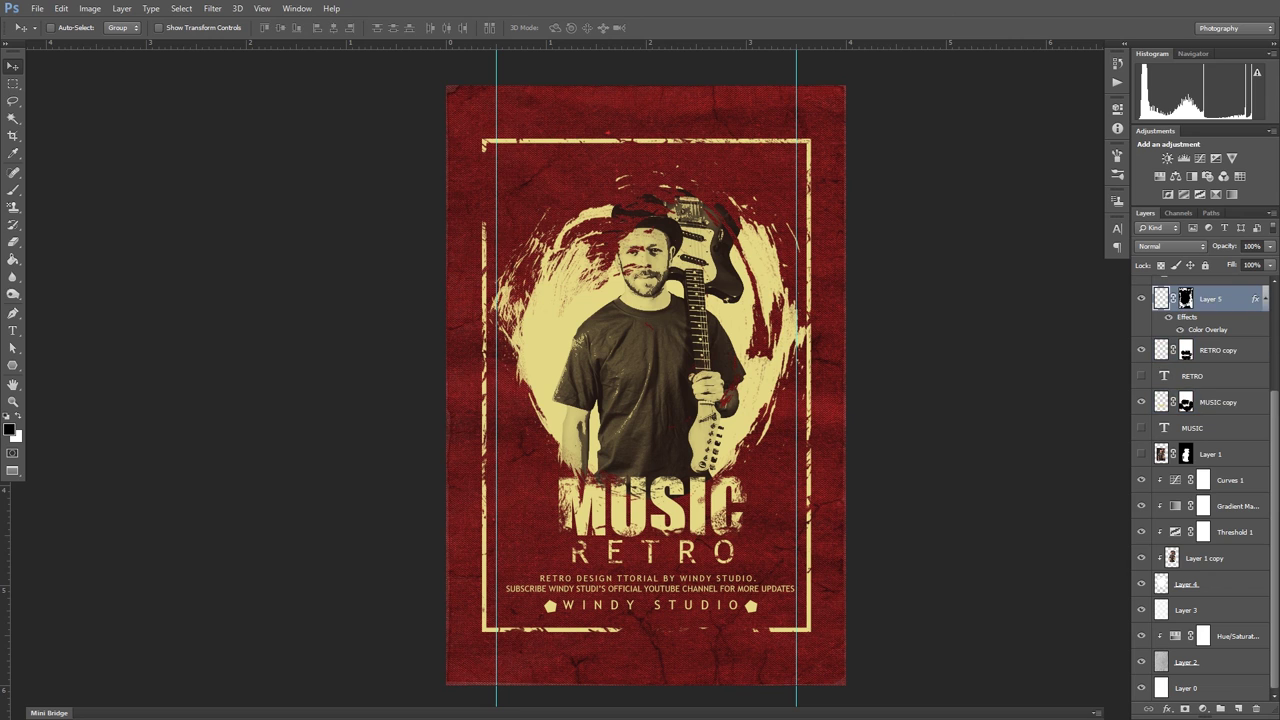
pyautogui.press('f')
pyautogui.press('f')
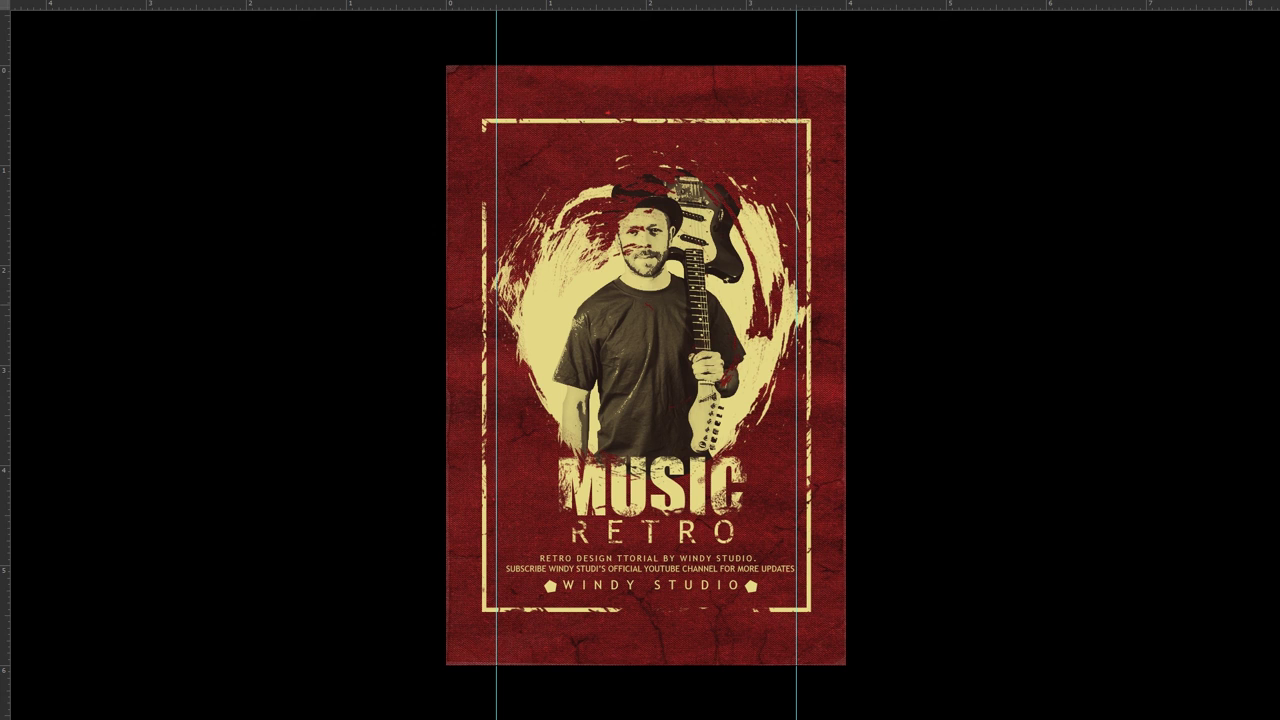
pyautogui.press('f')
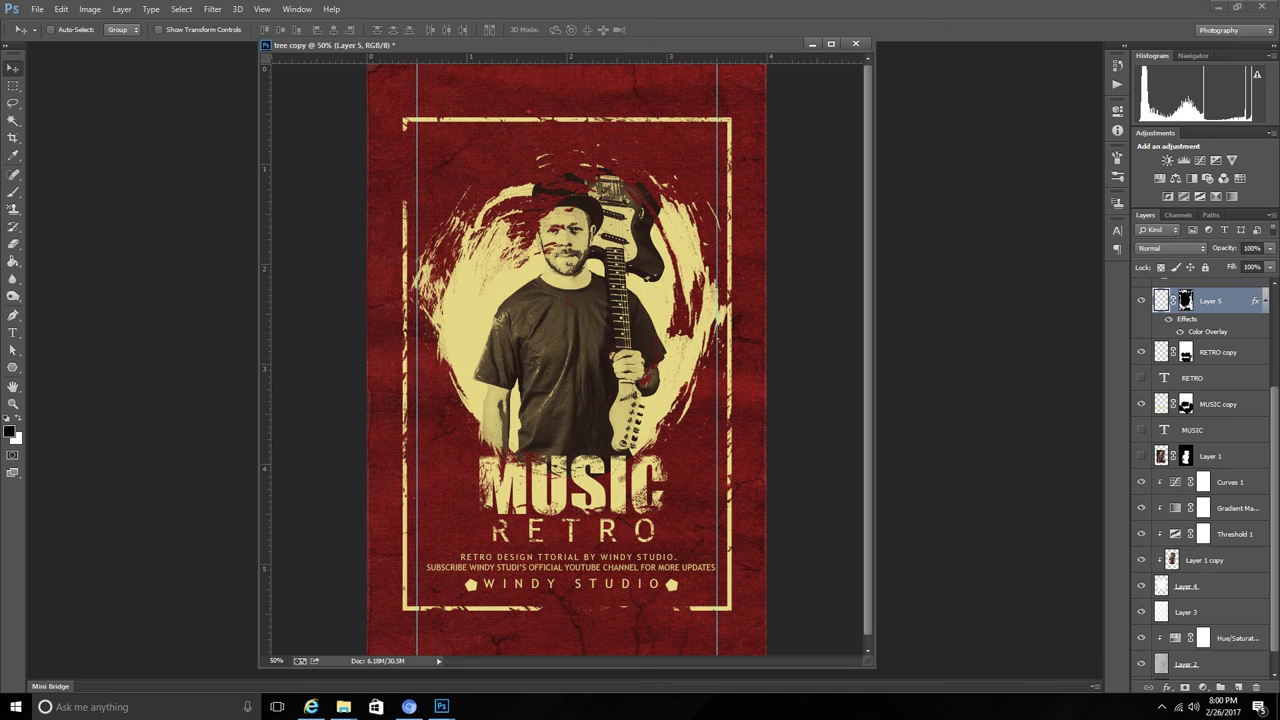
pyautogui.scroll(3, 1200, 470)
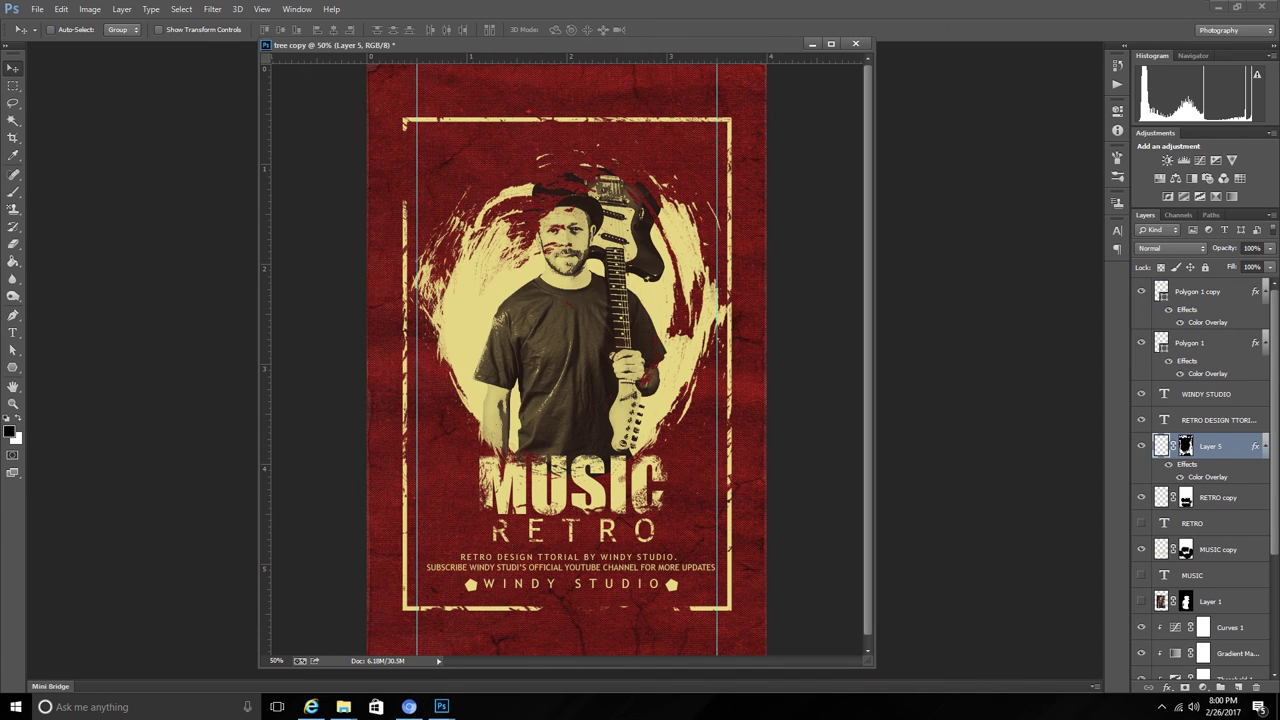
# - Stamp all visible layers into a new Layer 6 above Polygon 1 copy
pyautogui.click(1200, 291)
pyautogui.hotkey('ctrl', 'shift', 'alt', 'e')
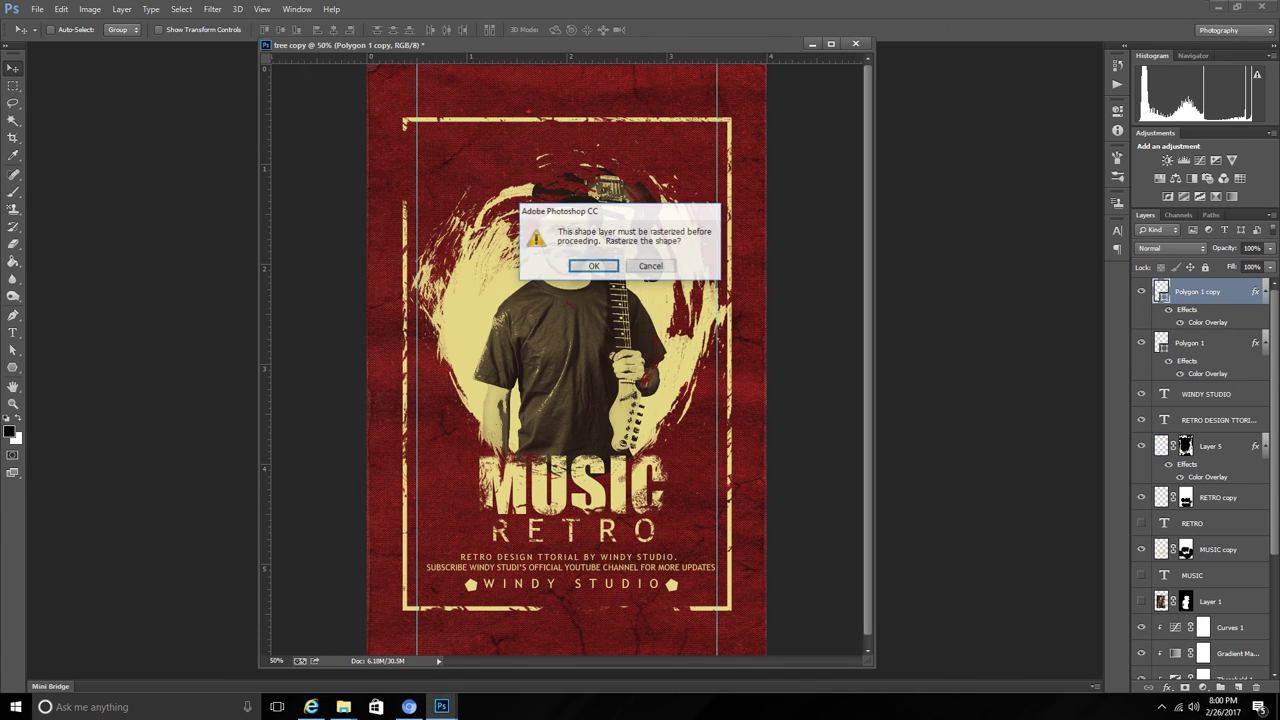
pyautogui.press('Return')
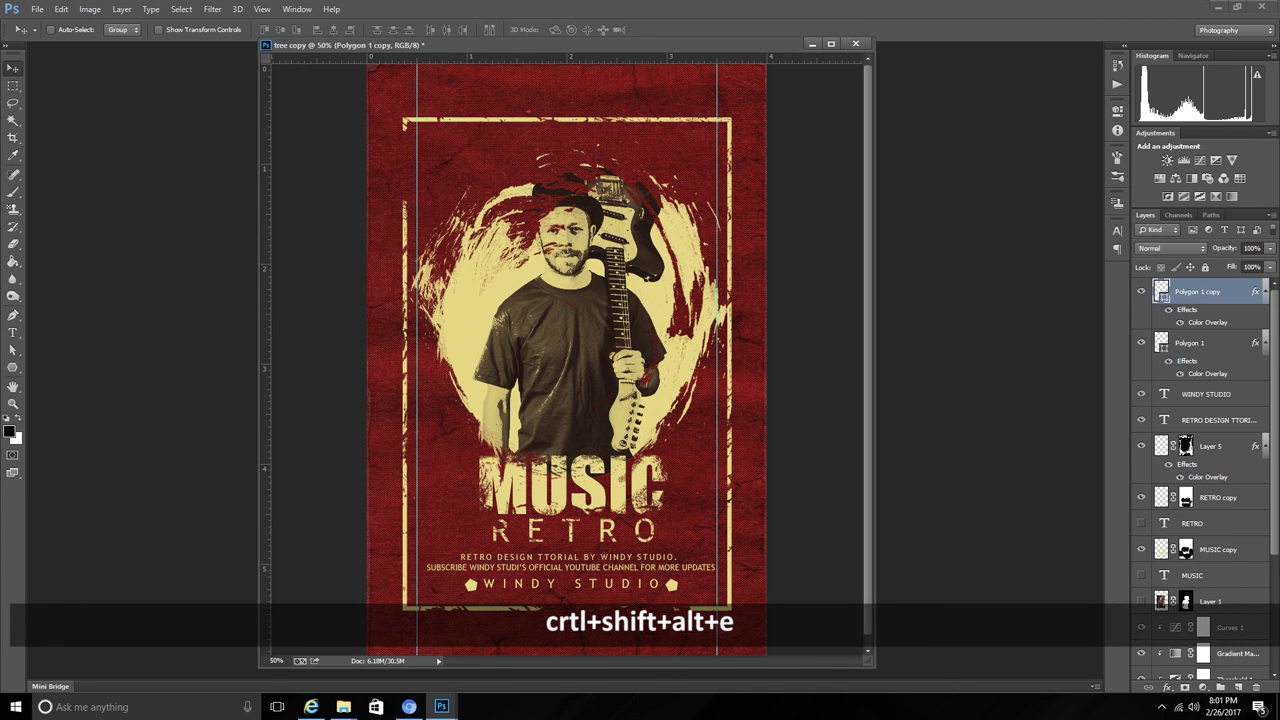
pyautogui.hotkey('ctrl', 'shift', 'a')
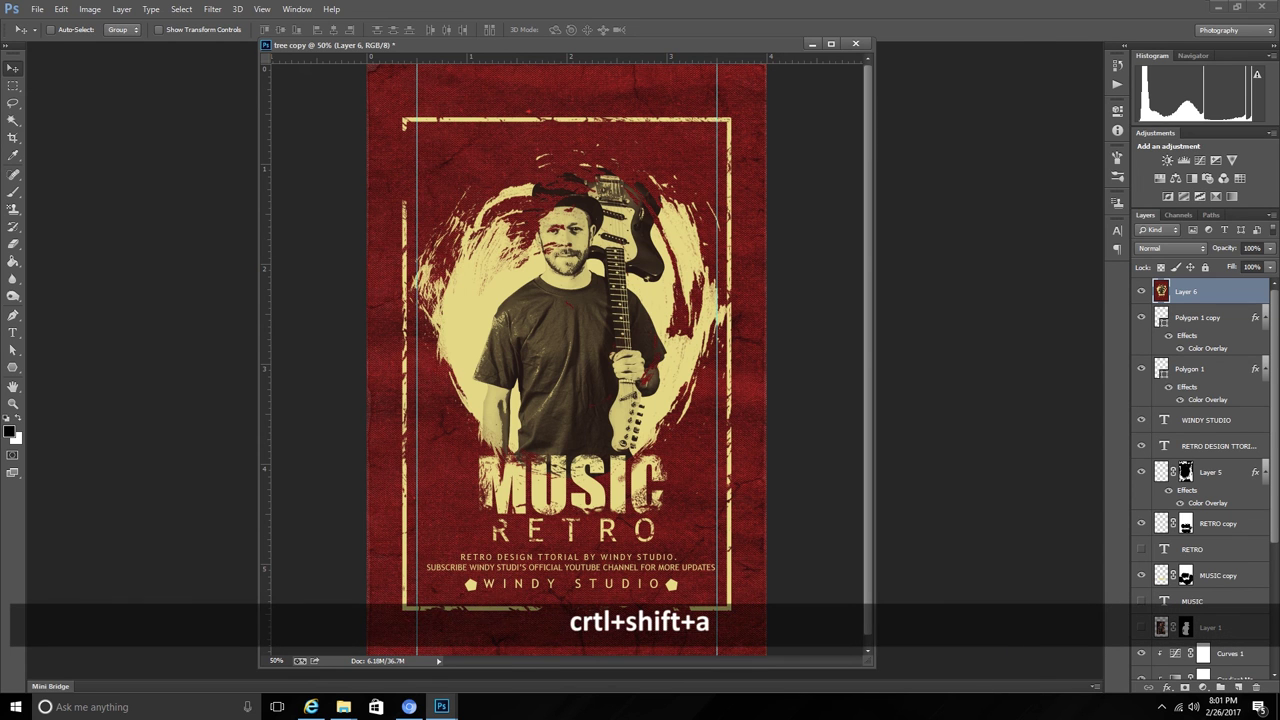
# - Set Camera Raw Temperature -1, Tint -9 and Exposure 0
pyautogui.write('-1')
pyautogui.press('Tab')
pyautogui.write('-9')
pyautogui.press('Tab')
pyautogui.press('Up')
pyautogui.press('Up')
pyautogui.press('Up')
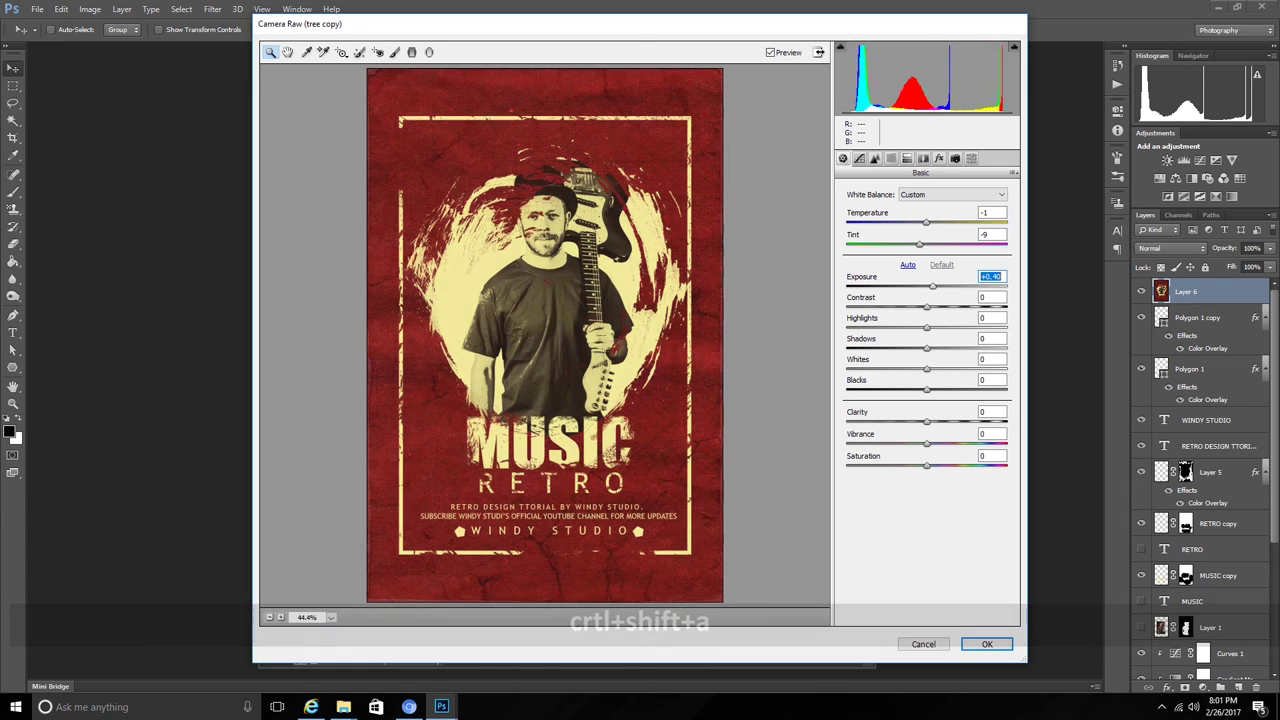
pyautogui.write('0')
pyautogui.press('Tab')
# - Set Contrast +18, Highlights -27, Shadows -9, Blacks +48, Clarity +43 and Saturation -17
pyautogui.write('18')
pyautogui.press('Tab')
pyautogui.write('-27-9-0.05')
pyautogui.press('Tab')
pyautogui.press('Tab')
pyautogui.press('Tab')
pyautogui.write('48')
pyautogui.press('Tab')
pyautogui.write('43')
pyautogui.press('Tab')
pyautogui.press('Tab')
pyautogui.write('-17')
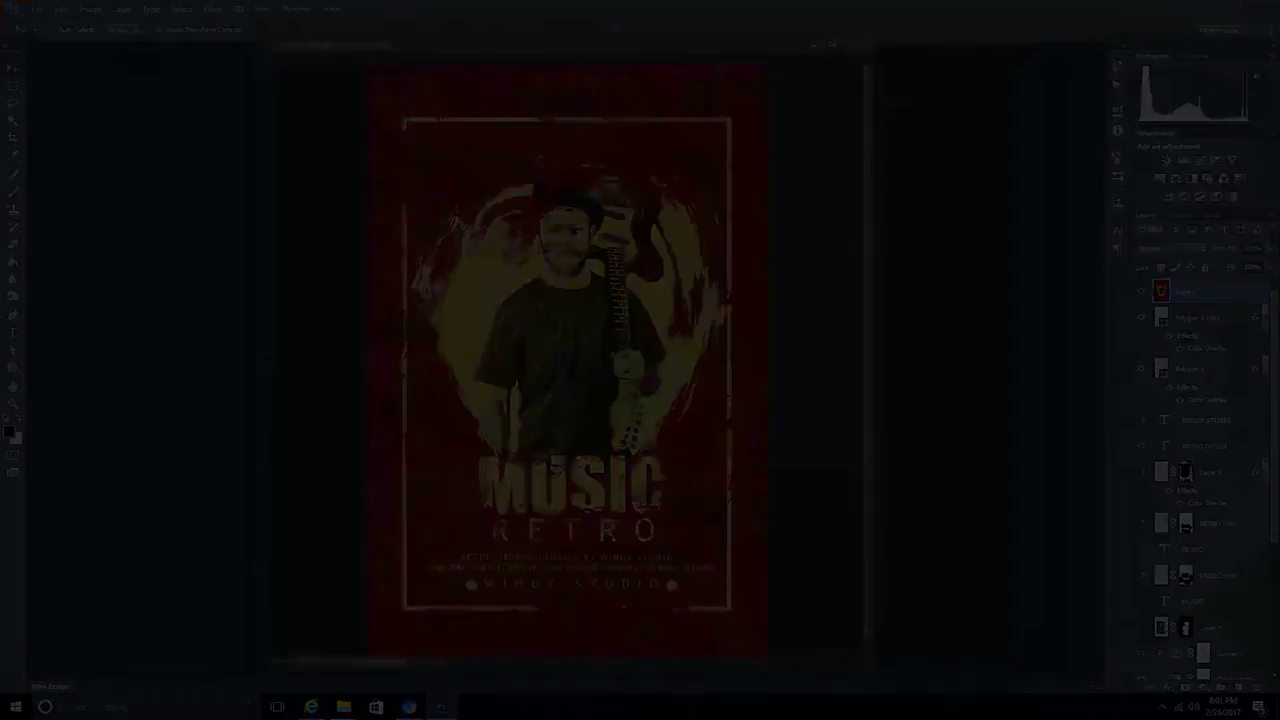